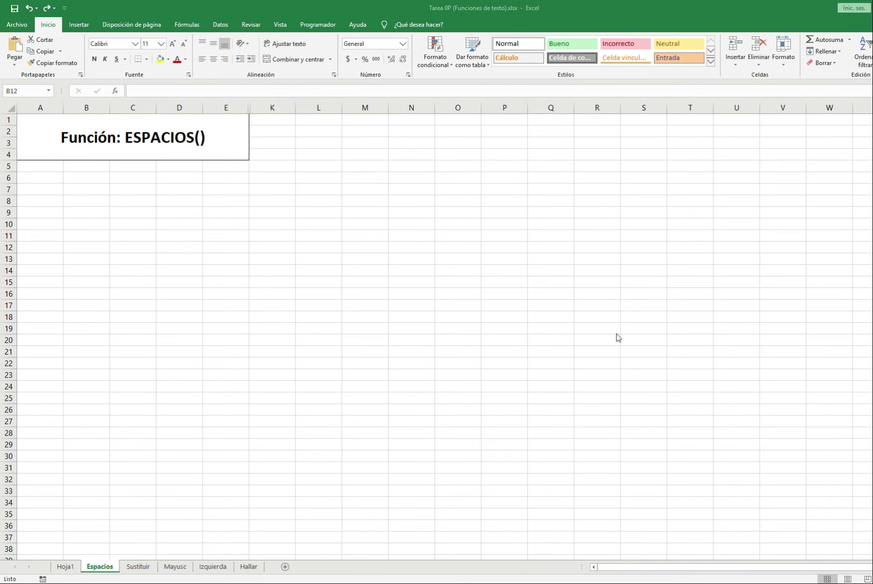
Step: Type 'Microsoft' as a test entry in an empty cell, then discard it
click(101, 246)
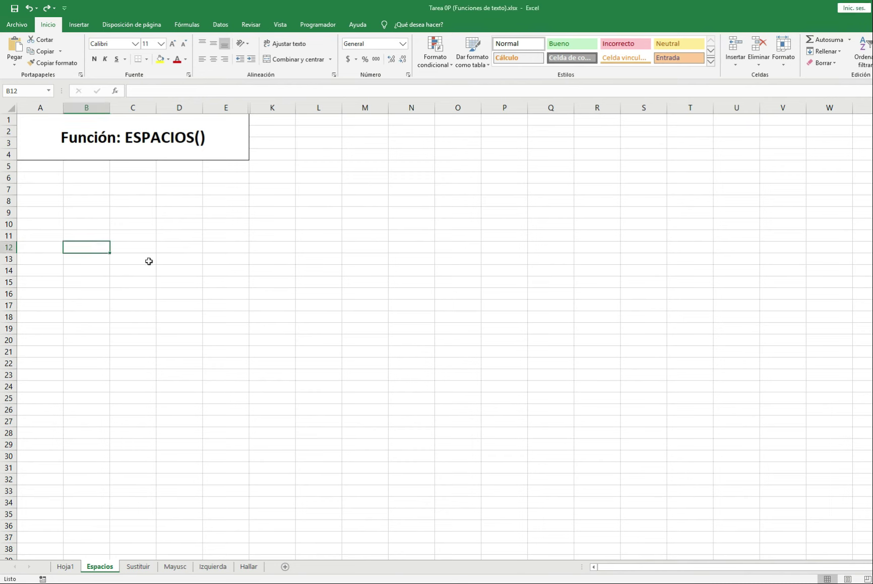
text(Micr)
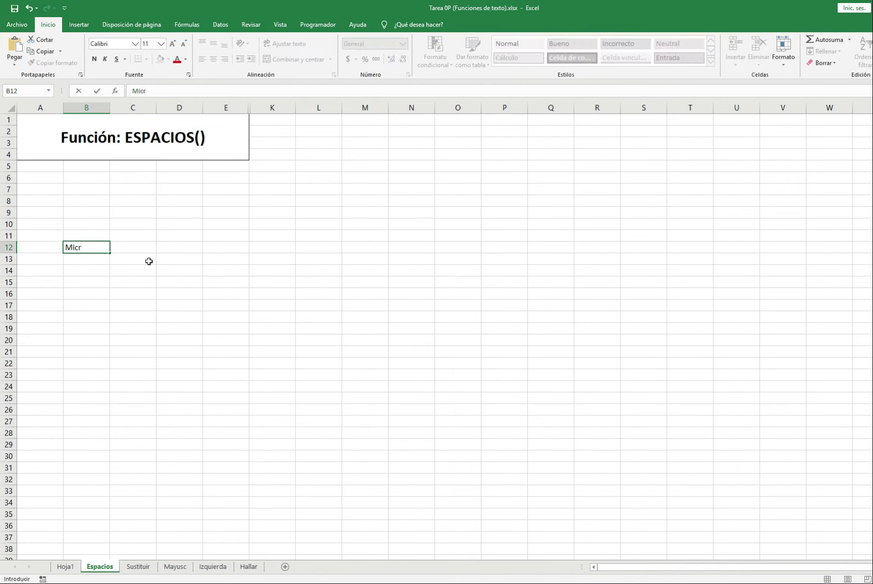
text(osoft)
key(Escape)
Step: Select across columns E to K and unhide the hidden columns F–J
key(Right)
key(Right)
key(Right)
key(shift+Right)
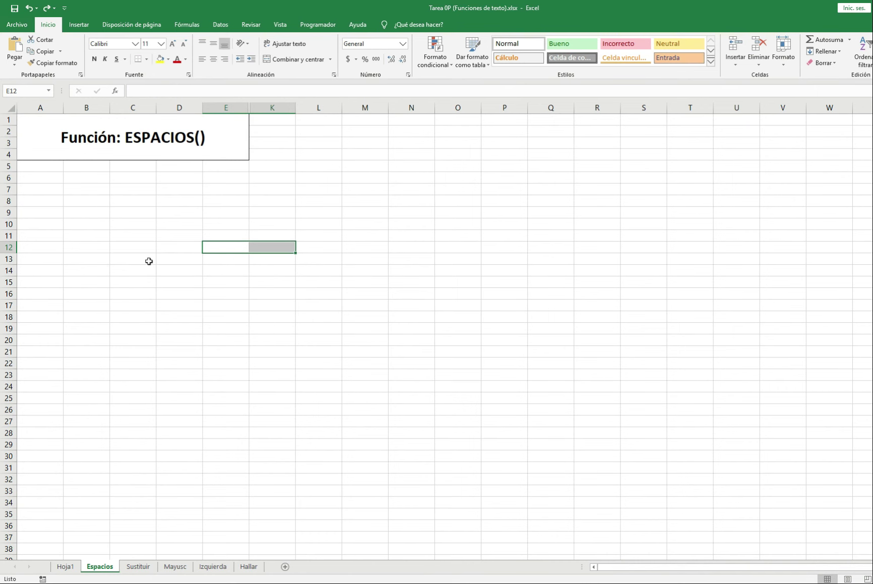
key(ctrl+shift+0)
key(Right)
key(Right)
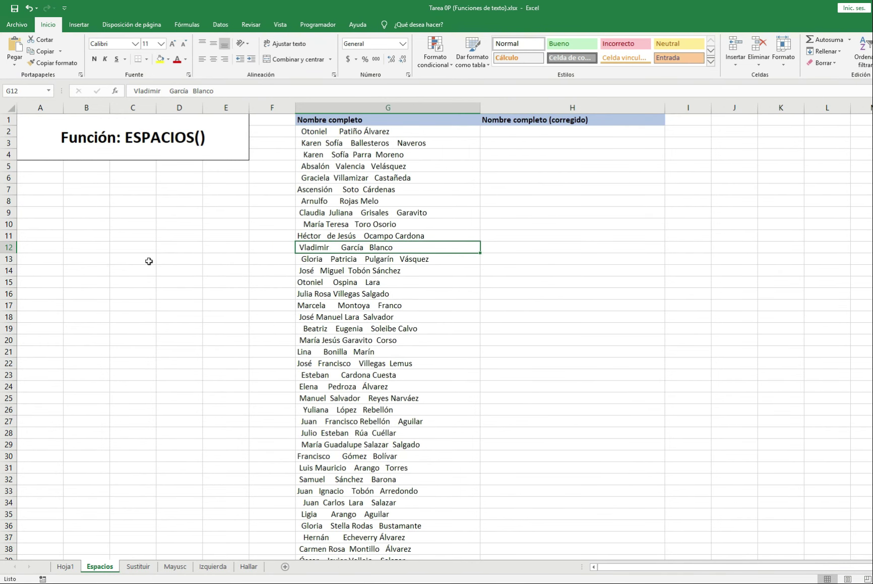
key(Up)
key(Up)
key(Up)
key(Up)
key(Up)
key(ctrl+Down)
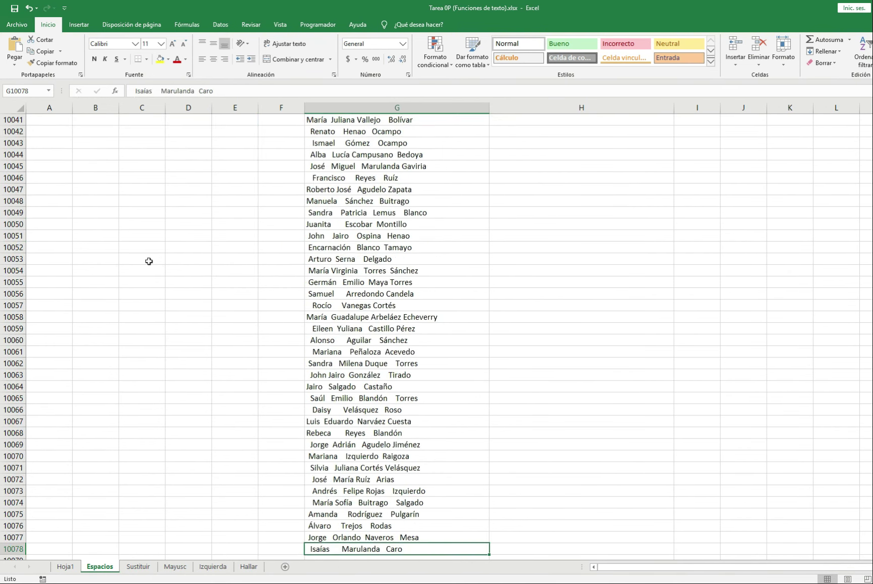
key(ctrl+Up)
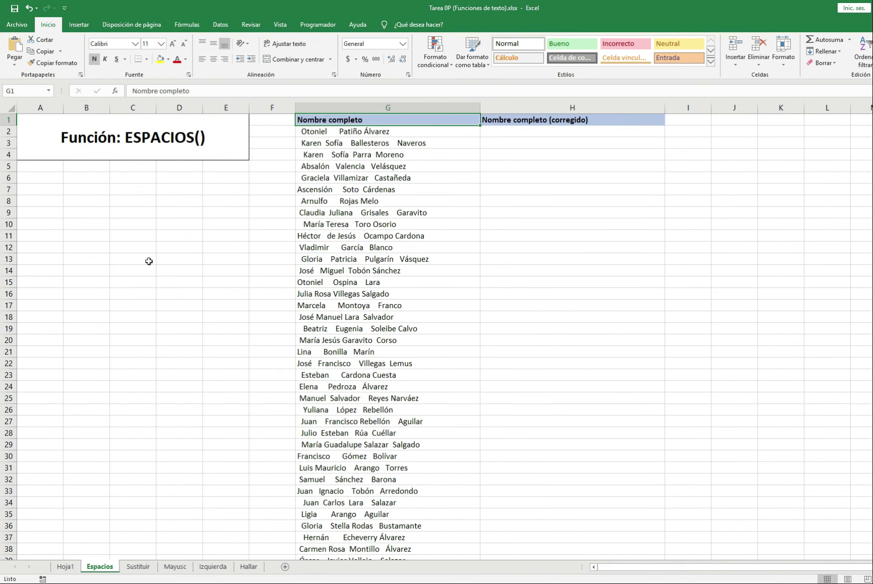
key(Down)
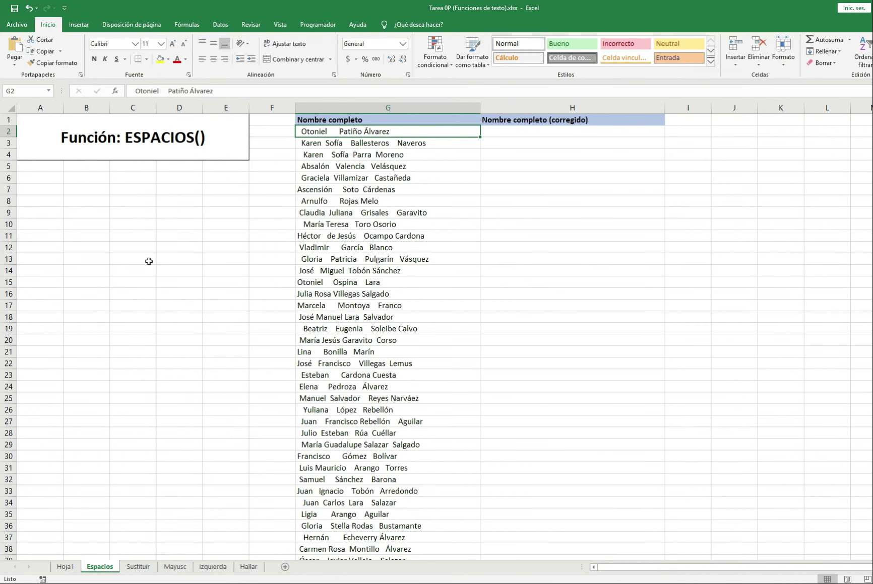
key(F2)
key(Home)
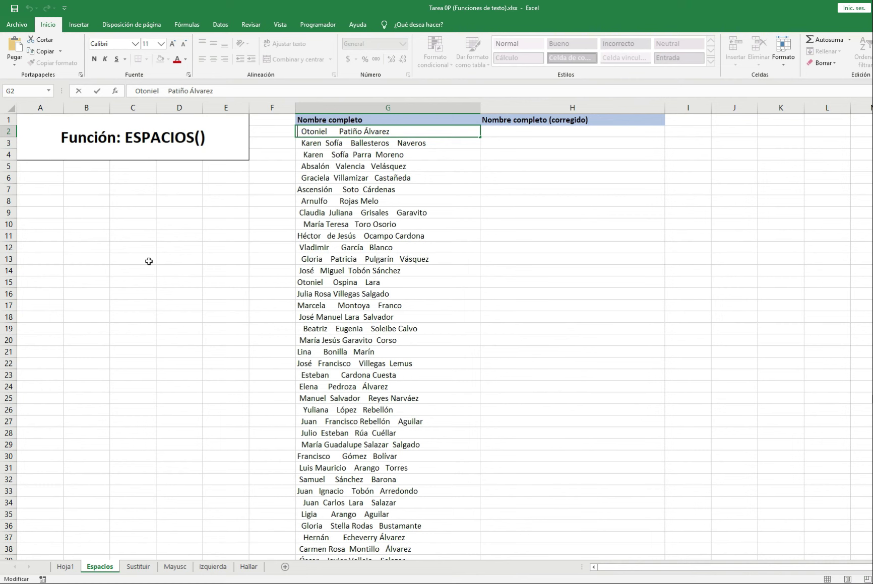
key(Right)
key(Right)
key(Right)
key(Right)
key(Right)
key(Right)
key(Right)
key(Right)
key(End)
key(Return)
key(Up)
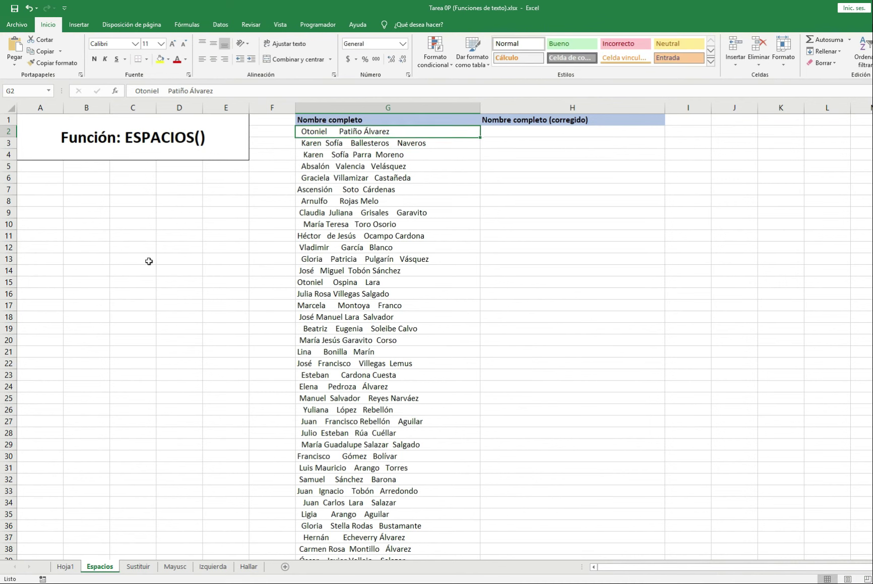
key(Right)
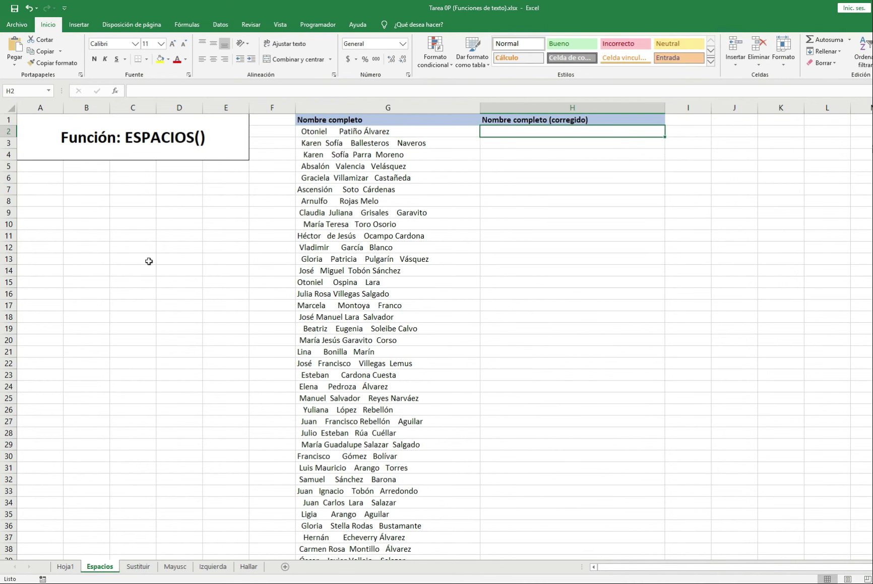
Step: Enter =ESPACIOS(G2) in H2 to strip the first name's extra spaces
text(=)
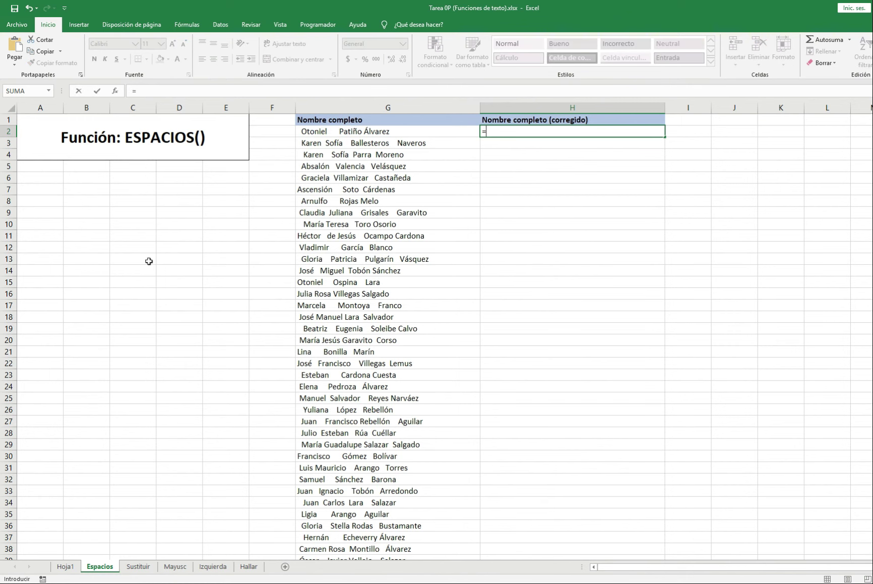
text(esp)
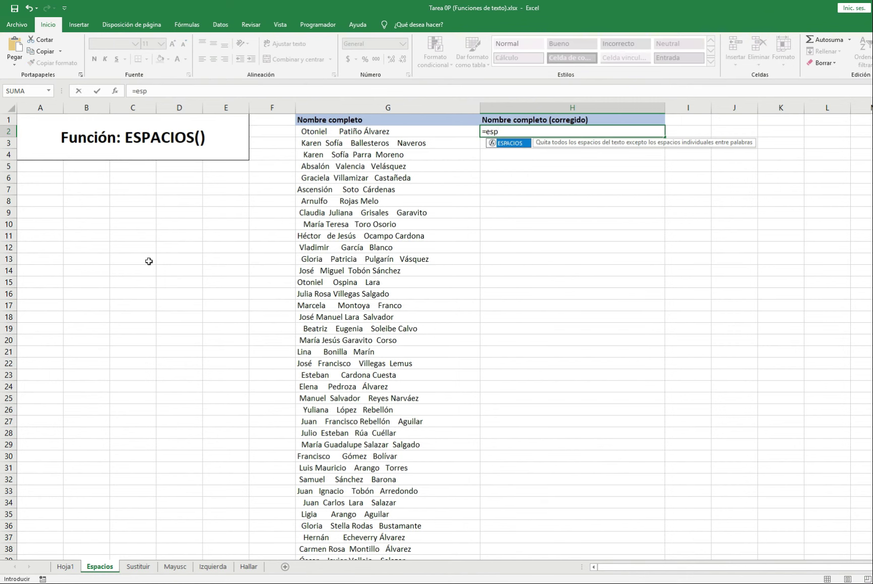
key(Tab)
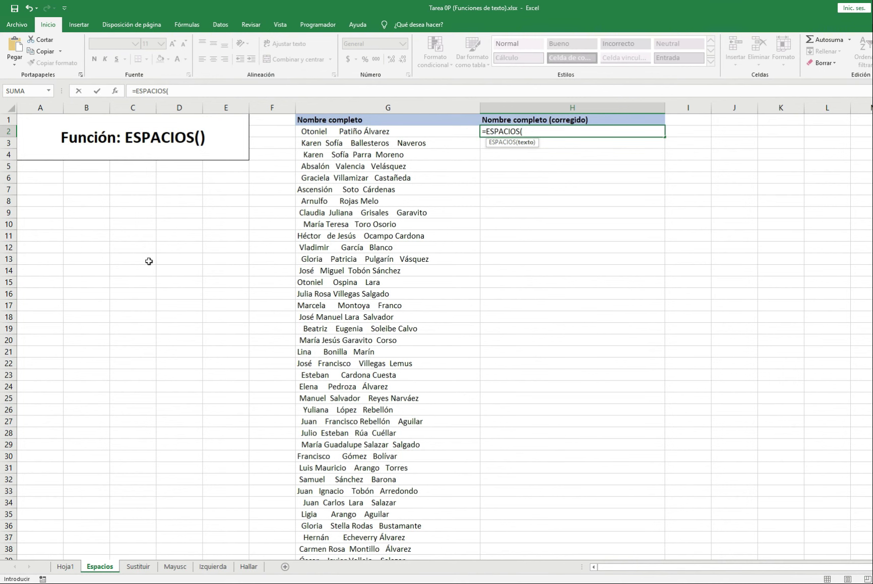
key(Left)
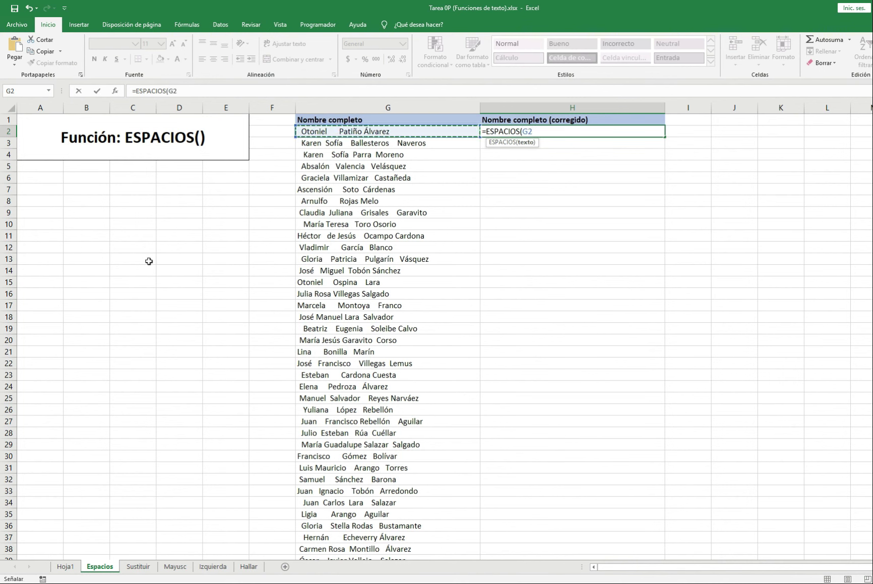
key(Return)
key(Up)
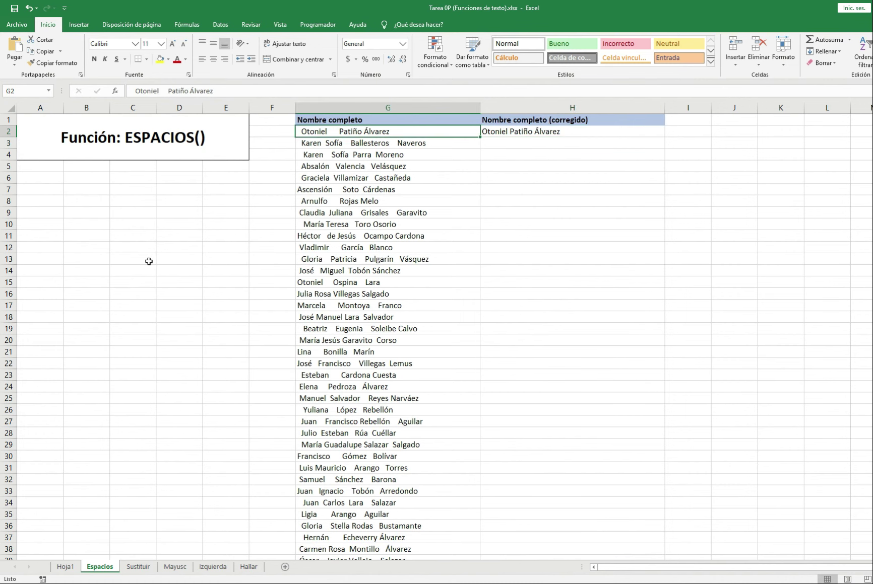
Step: Fill the ESPACIOS formula down H2:H10078 and check the corrected names
key(ctrl+End)
key(ctrl+shift+Up)
key(ctrl+j)
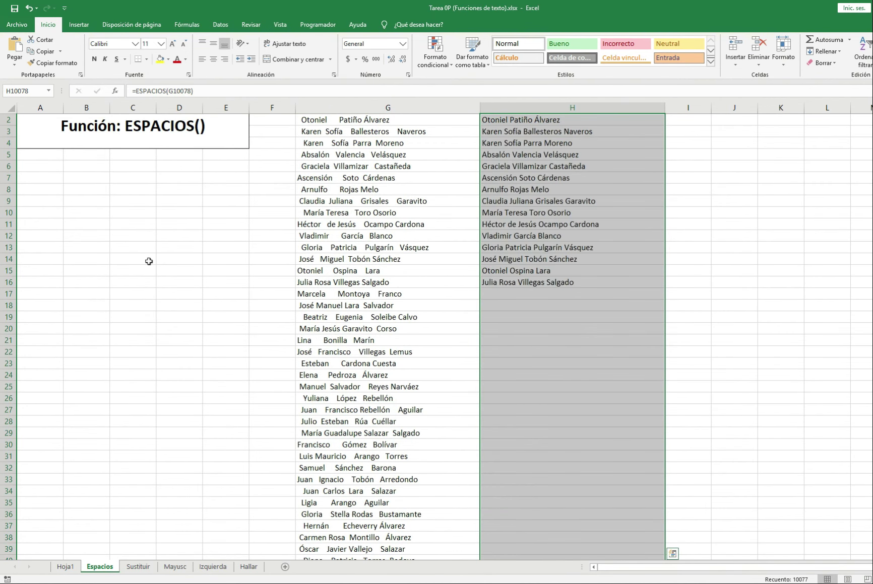
key(ctrl+Up)
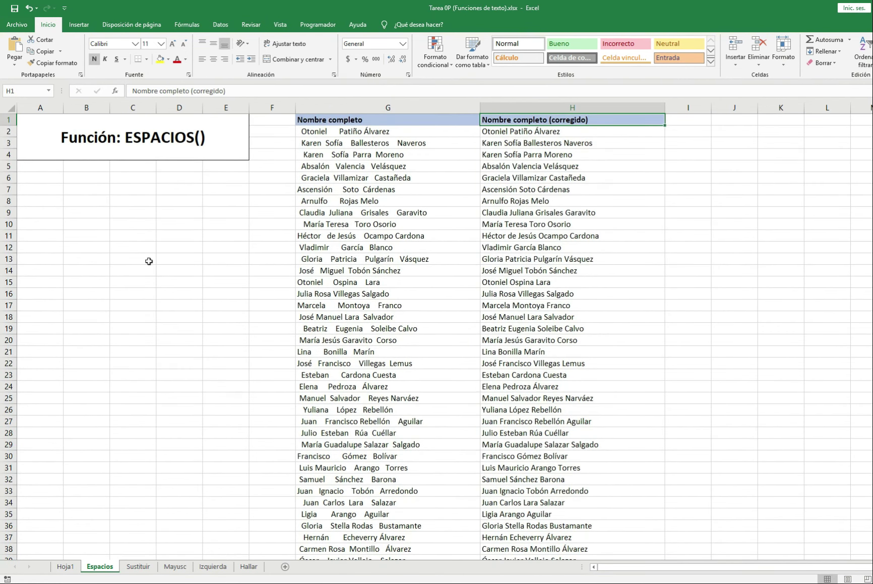
key(Down)
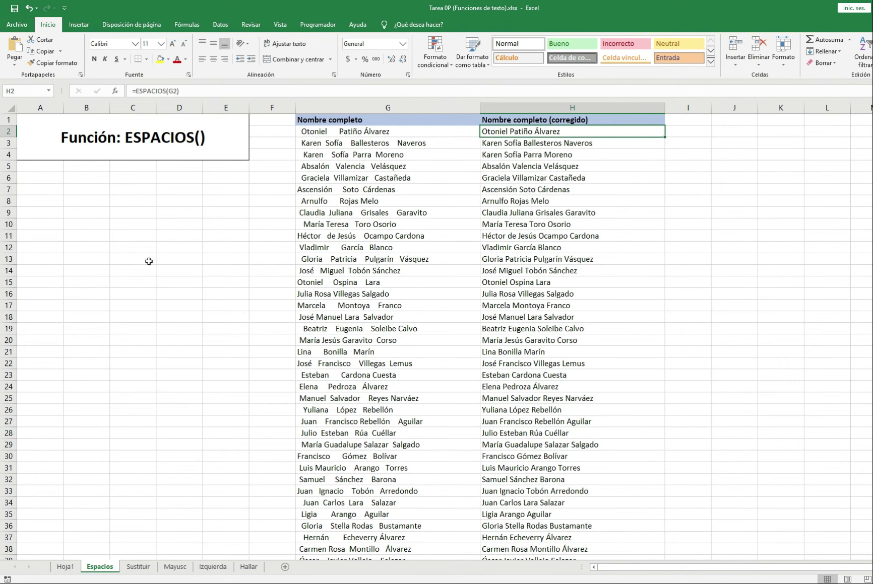
key(Down)
key(Down)
key(Down)
key(Down)
key(Down)
key(Up)
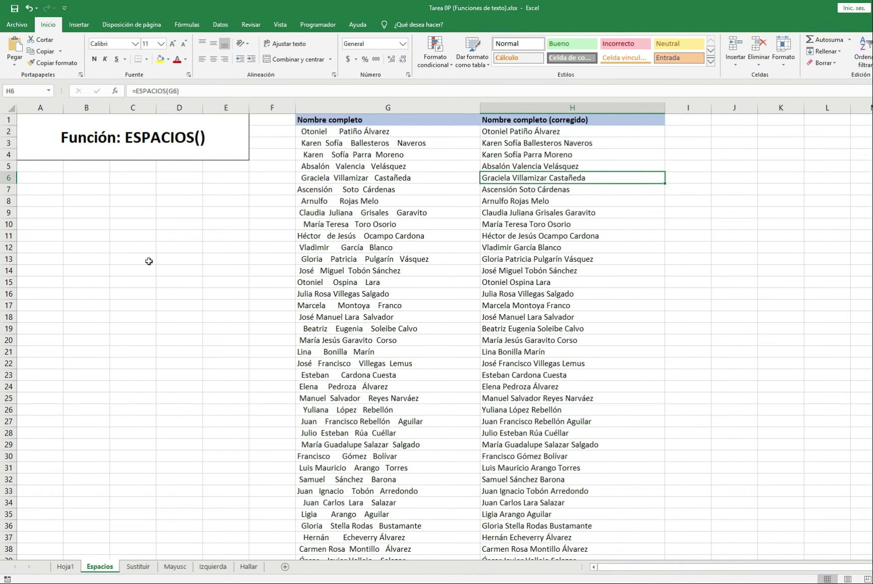
key(Up)
key(Up)
key(Up)
key(Up)
key(Left)
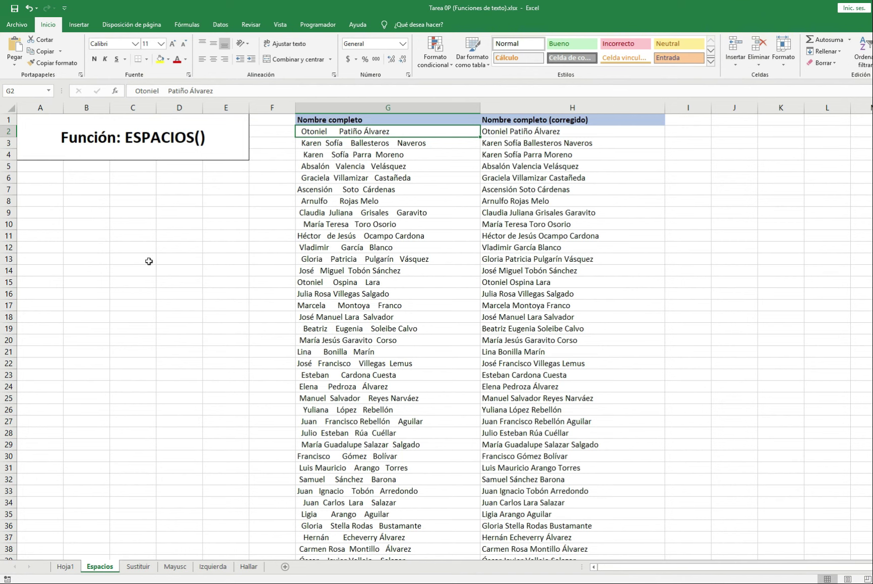
key(ctrl+shift+Down)
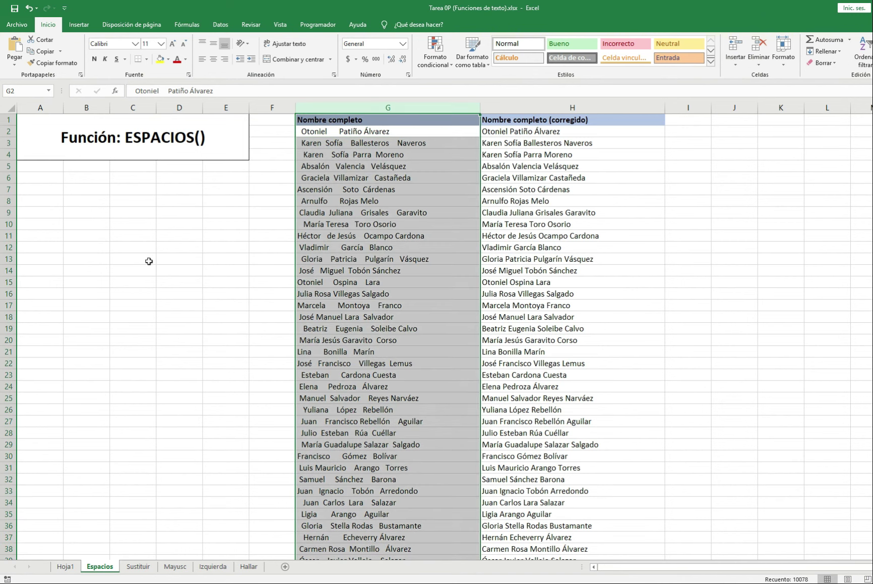
key(ctrl+space)
key(ctrl+minus)
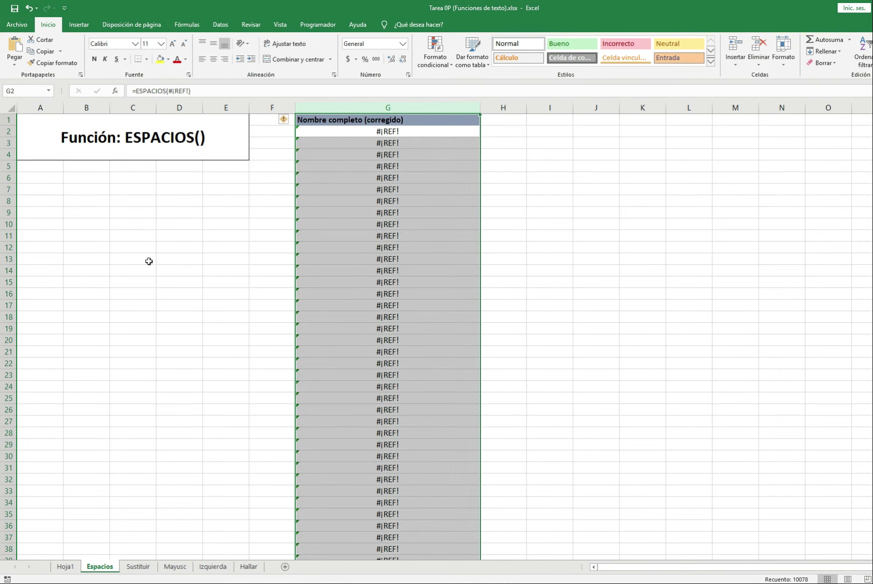
key(Down)
key(Up)
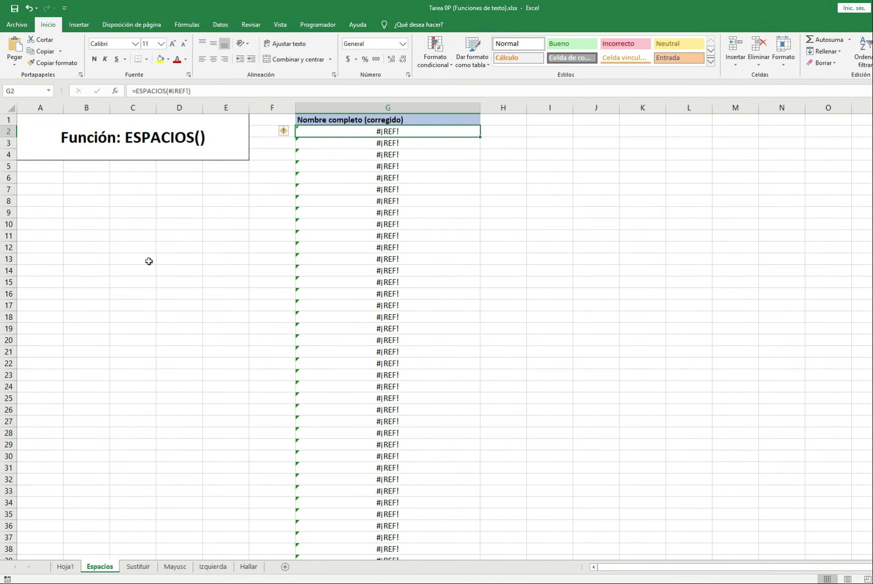
key(ctrl+z)
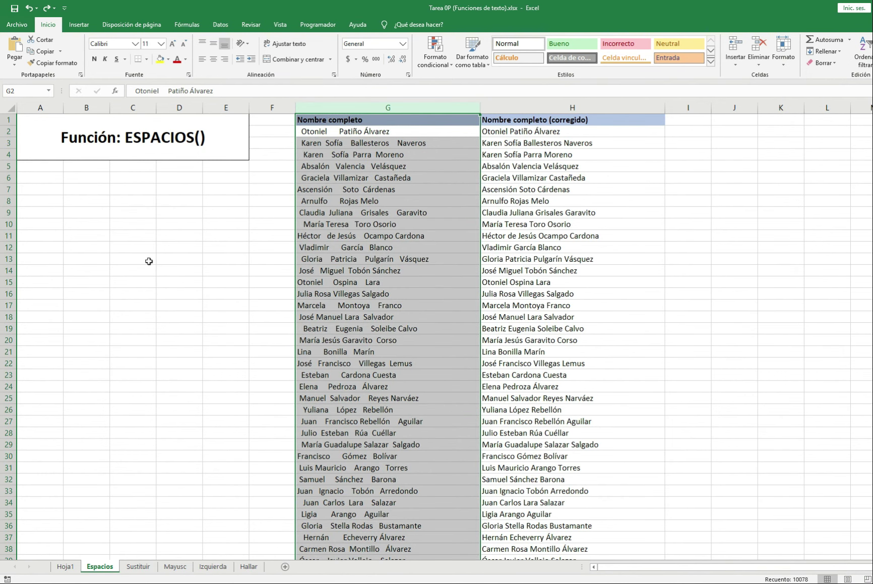
Step: Inspect the H2 formula and copy the corrected names in H2:H10078
key(Right)
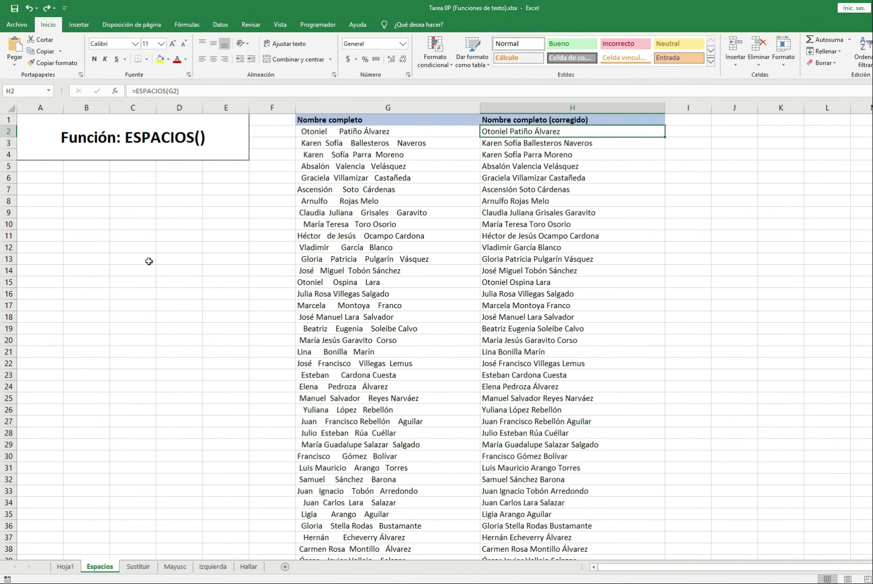
key(Down)
key(Down)
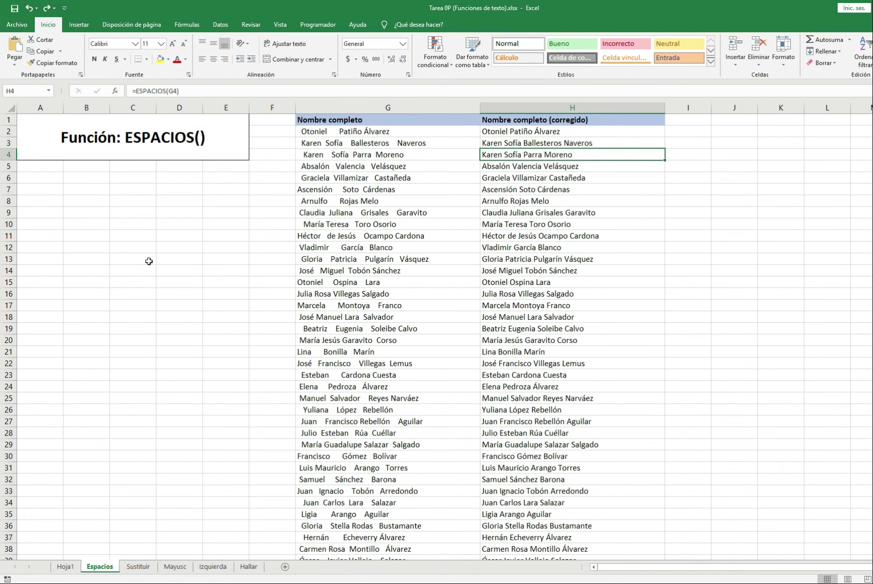
key(Up)
key(Up)
key(F2)
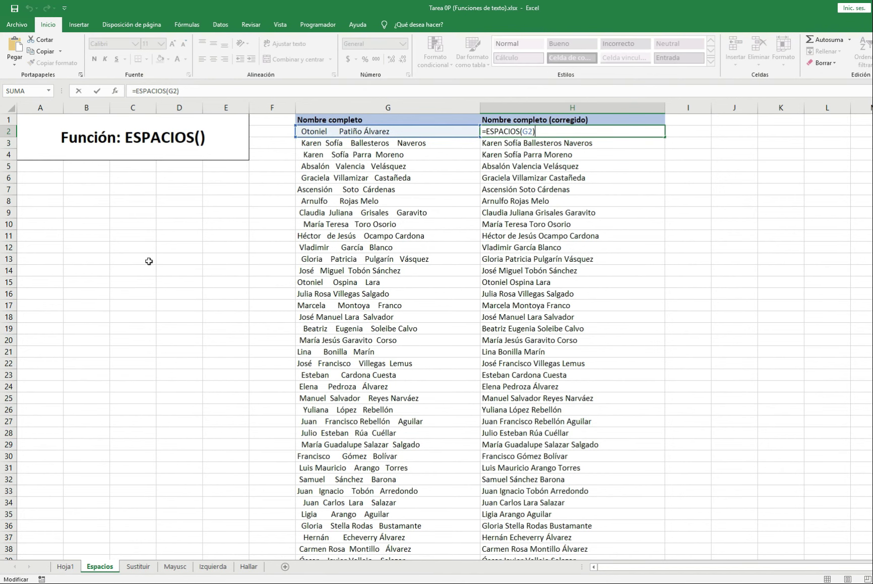
key(Escape)
key(Down)
key(Down)
key(Up)
key(Up)
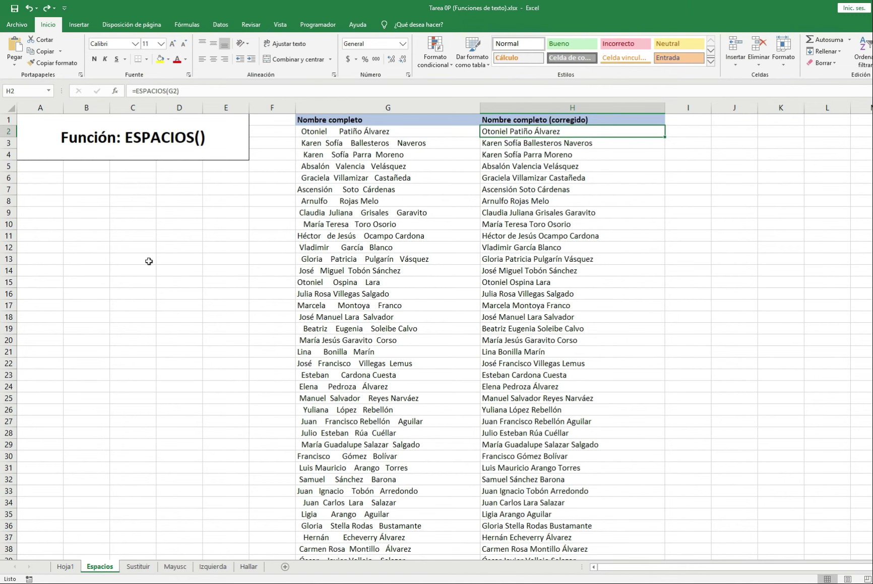
key(ctrl+shift+Down)
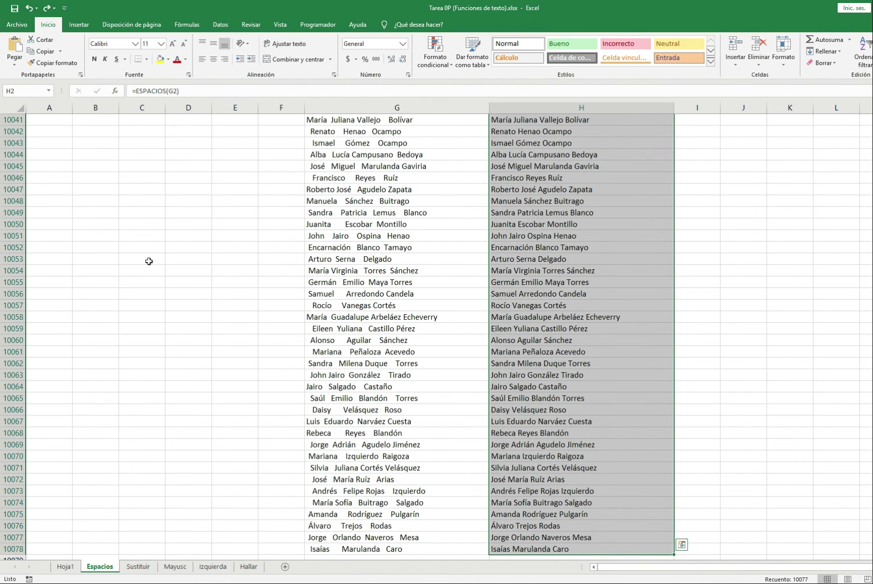
key(ctrl+c)
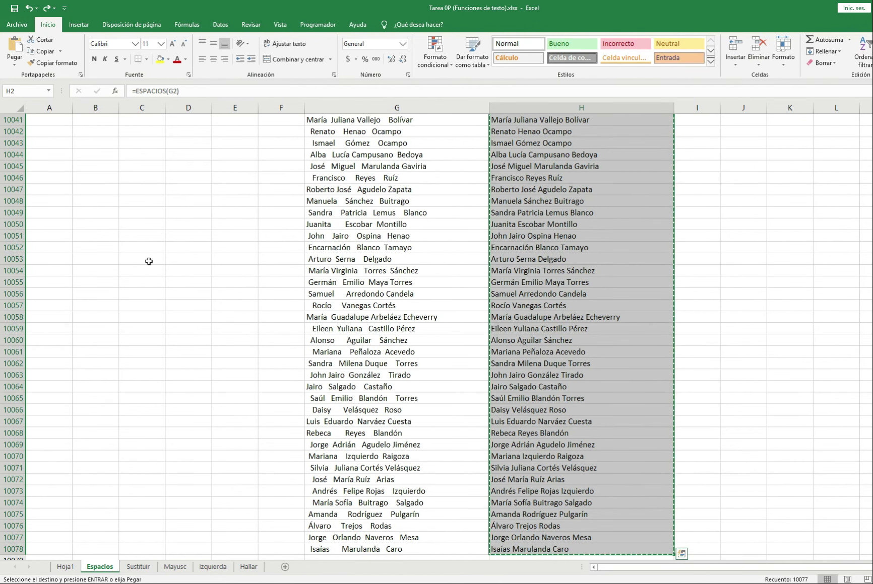
Step: Paste the copied column back onto itself as Valores only
key(ctrl+Up)
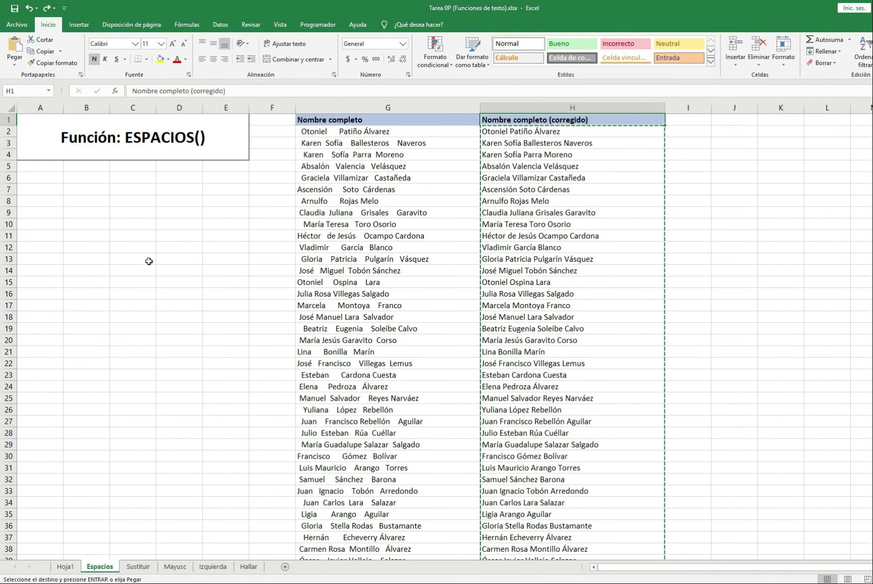
key(Down)
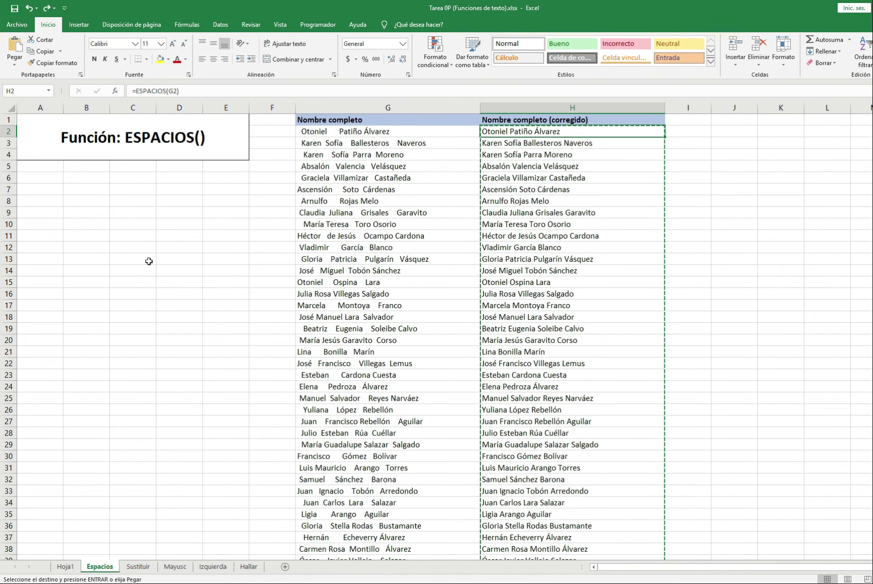
key(ctrl+alt+v)
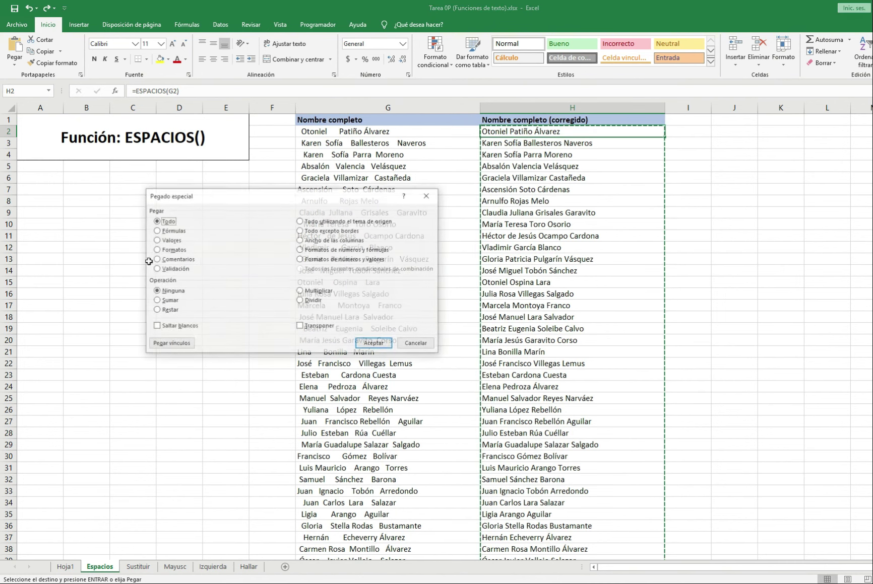
key(r)
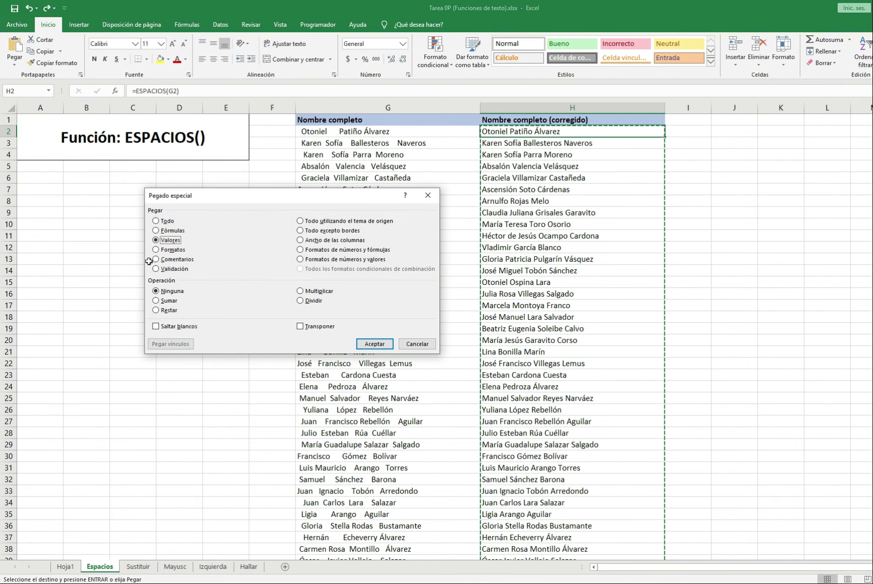
key(Return)
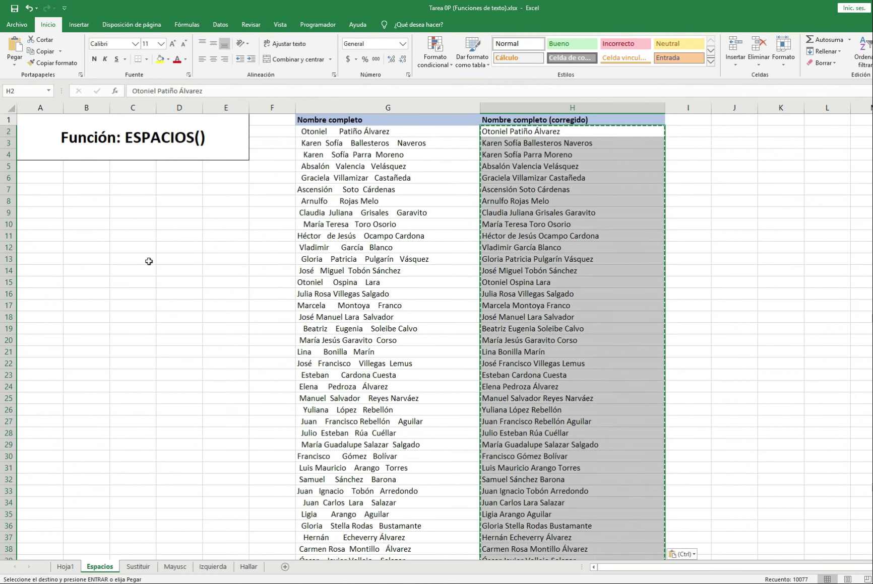
key(Escape)
Step: Delete the original spaced-name column G, then go to the Sustituir sheet
key(Up)
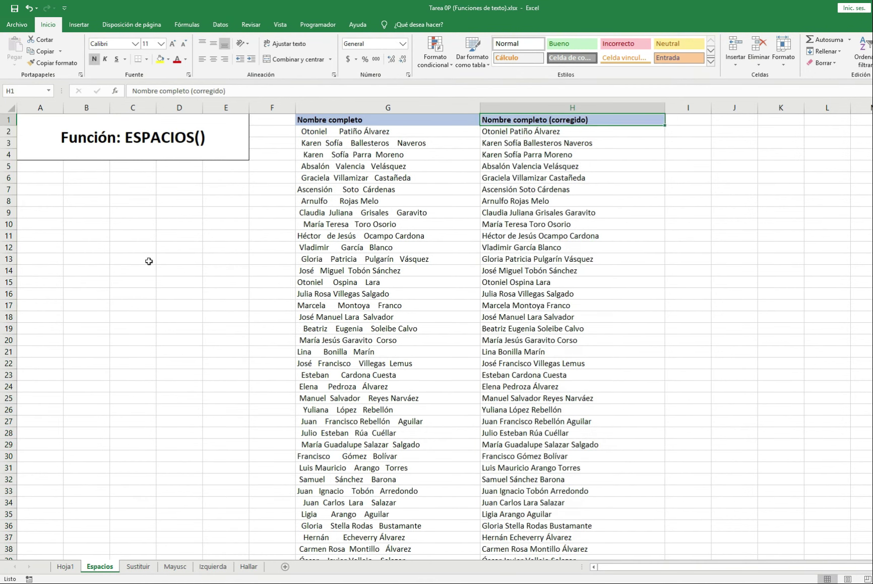
key(Down)
key(Down)
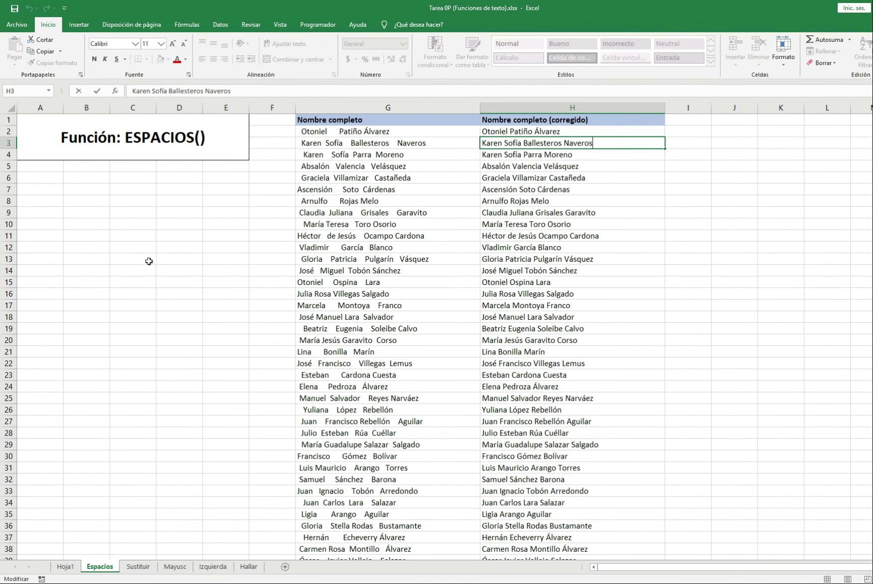
key(Left)
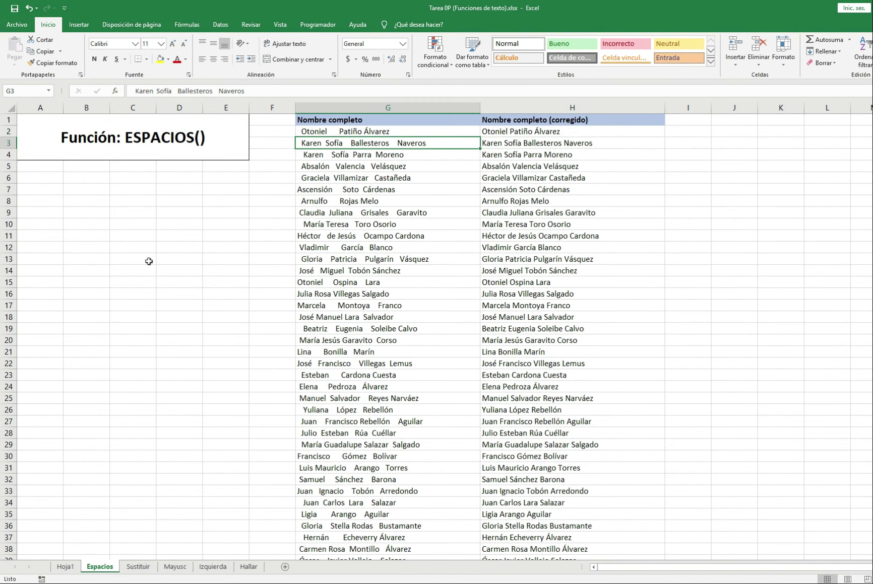
key(ctrl+space)
key(ctrl+minus)
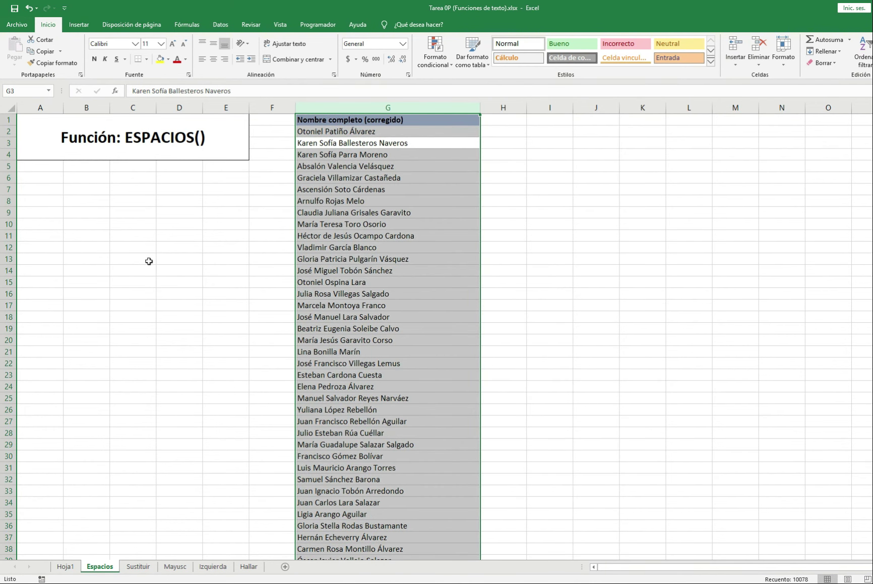
key(Down)
key(Up)
key(Up)
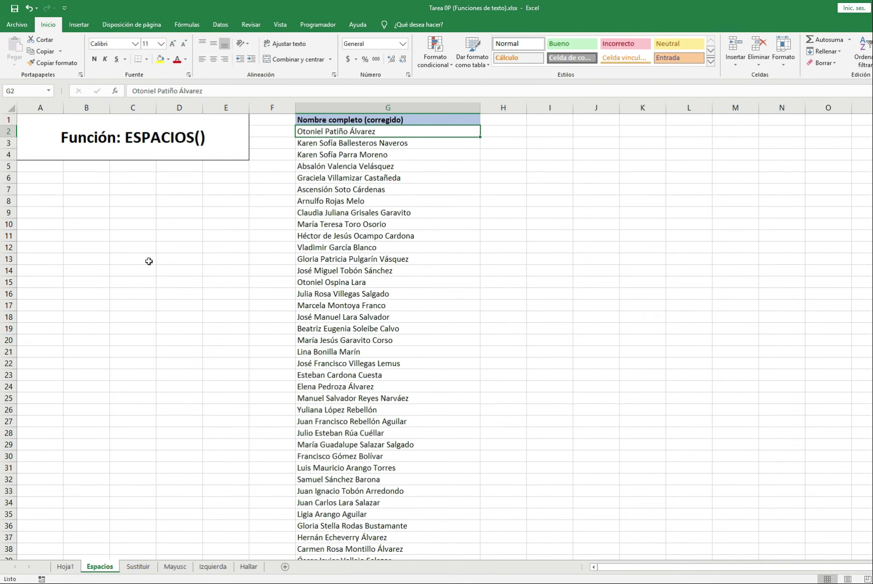
key(ctrl+Page_Down)
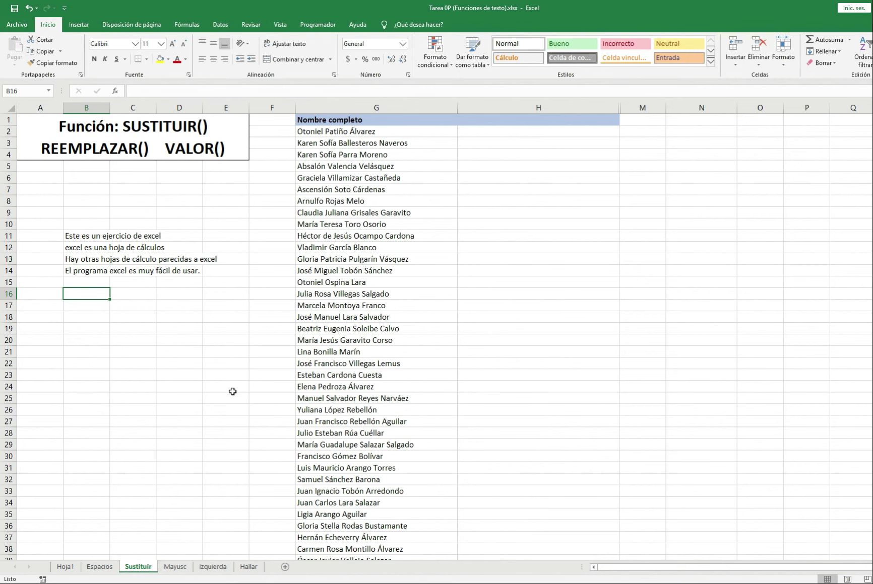
drag(84, 236, 83, 272)
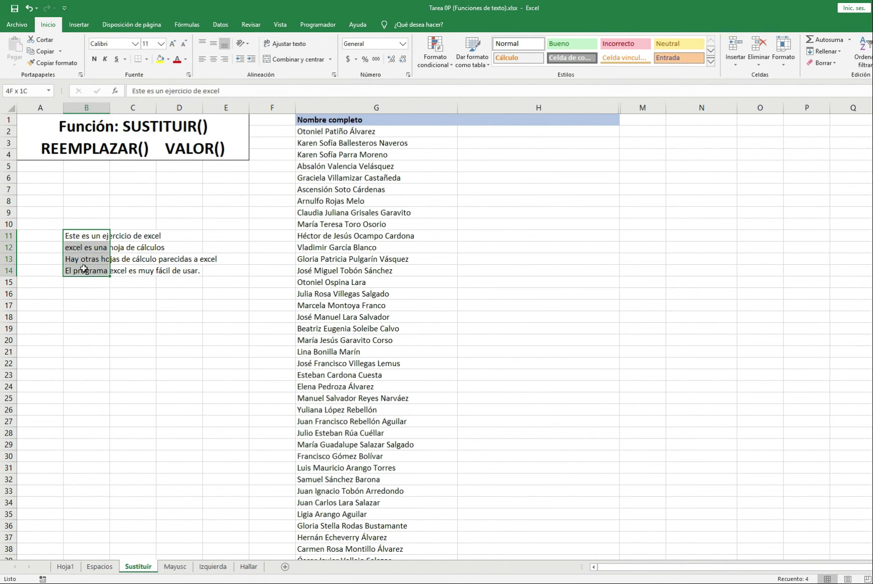
click(86, 307)
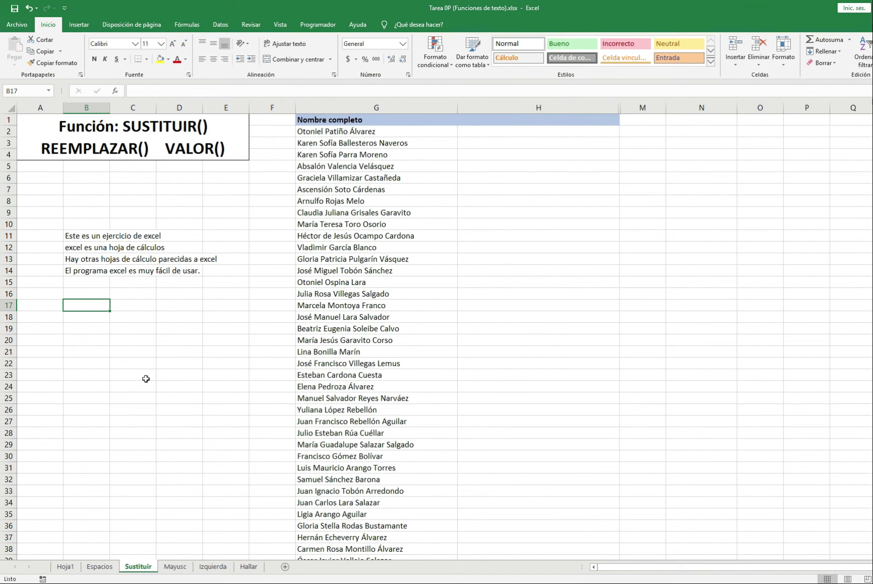
Step: Enter =SUSTITUIR(B11;"excel";"Excel") in B17 to capitalise Excel in the sentence
text(=sus)
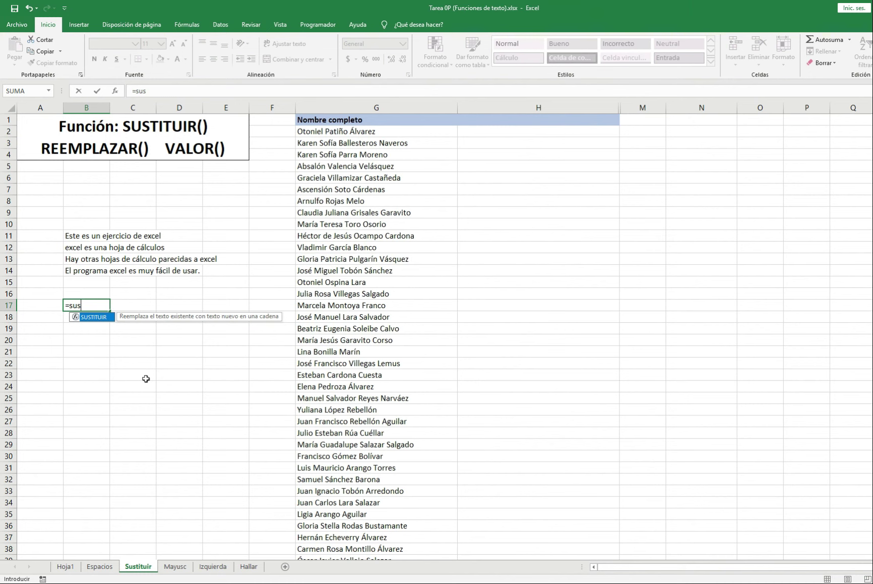
key(Tab)
key(Up)
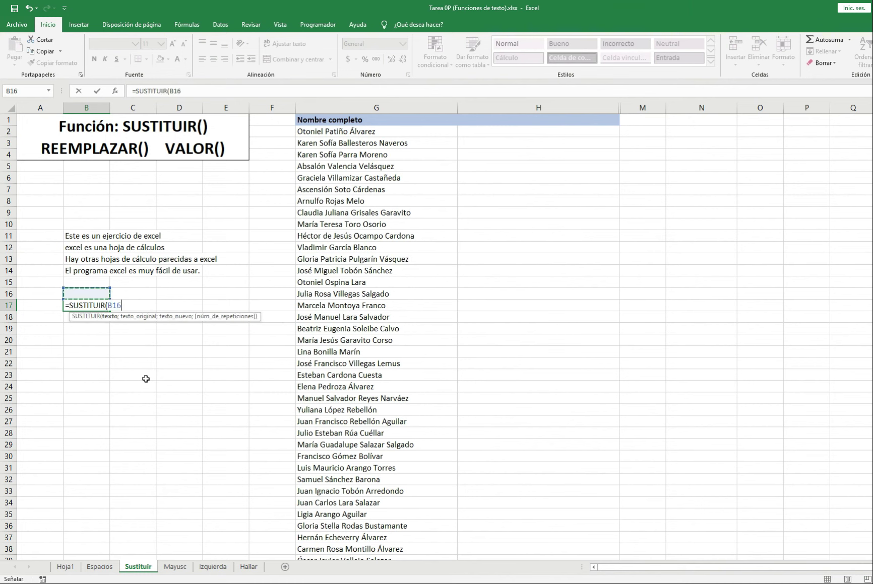
key(Up)
key(Up)
key(Up)
key(Up)
key(Up)
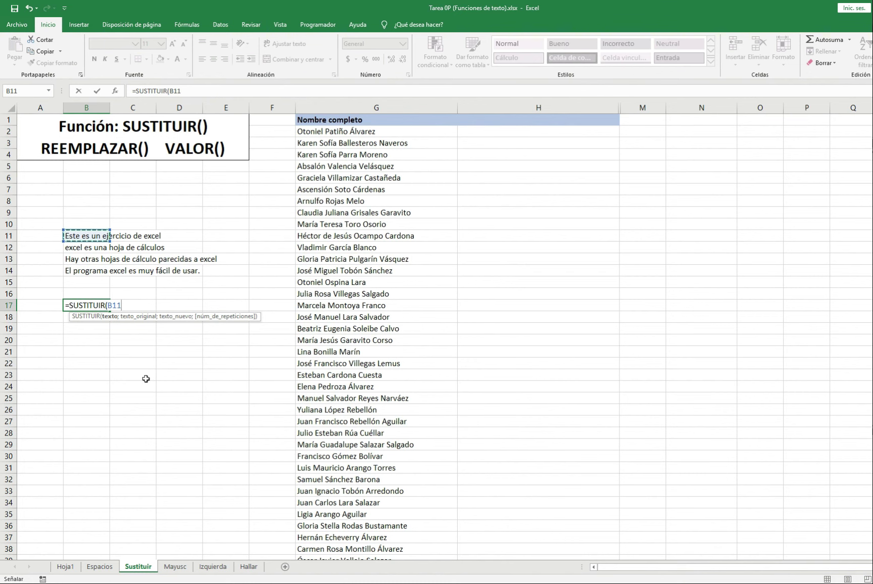
text(;)
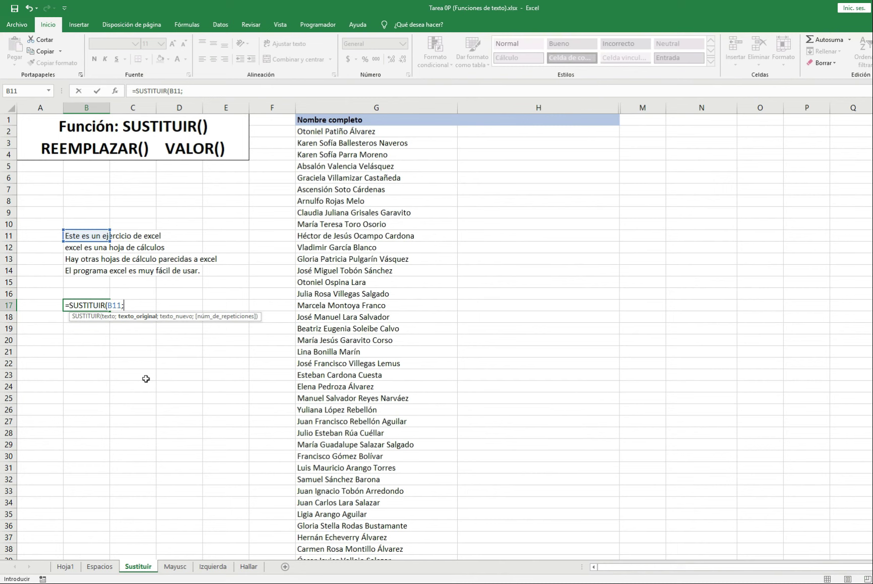
text("exce)
text(l")
text(;)
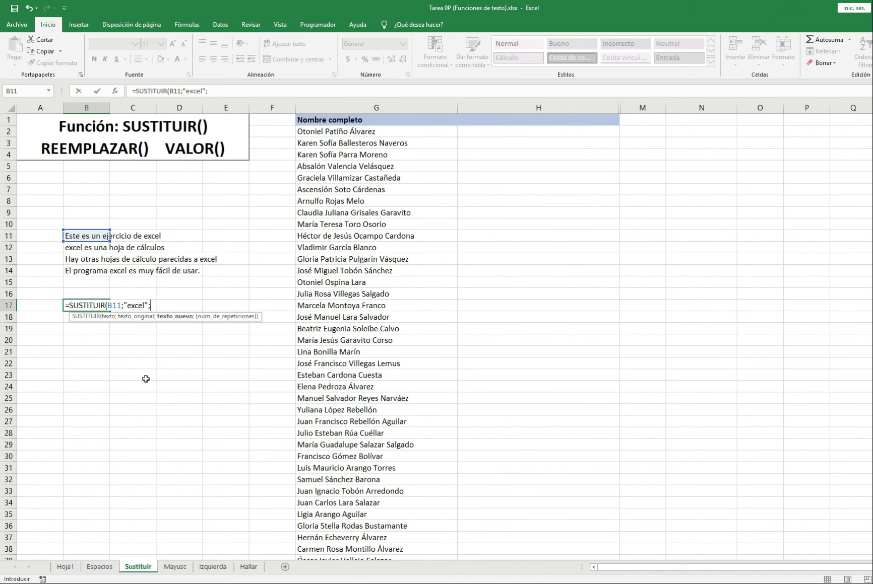
text("Ex)
text(cel")
text())
key(Return)
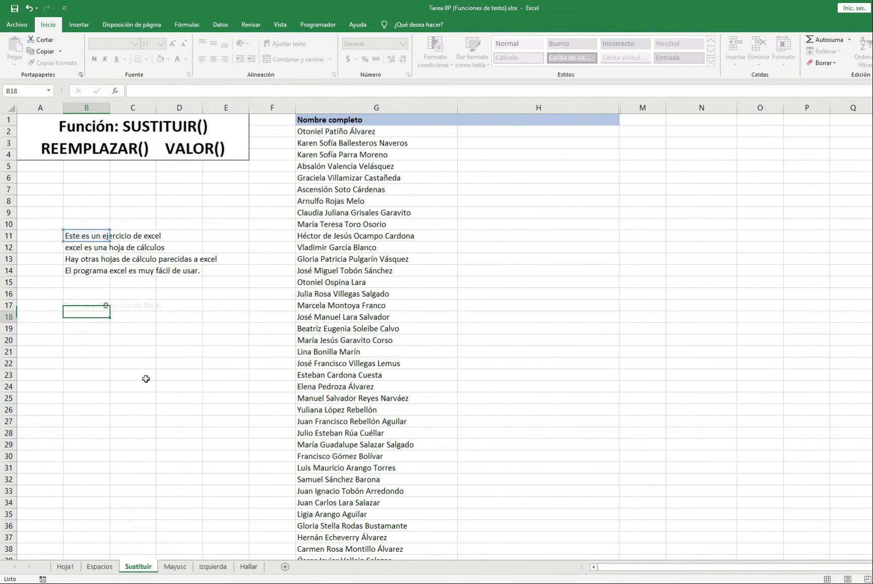
key(Up)
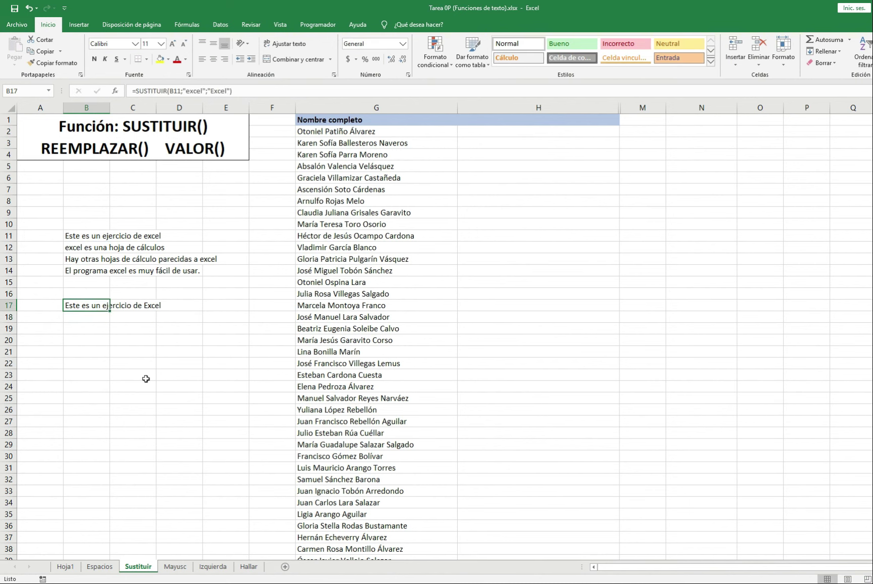
key(Down)
key(Up)
Step: Fill the B17 SUSTITUIR formula down through B20 and check the copied results
key(shift+Down)
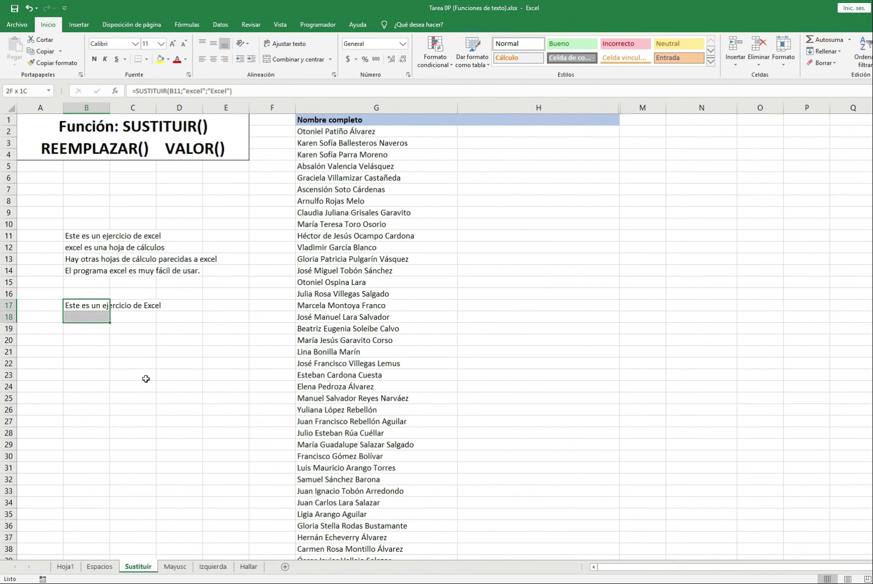
key(shift+Down)
key(shift+Down)
key(ctrl+j)
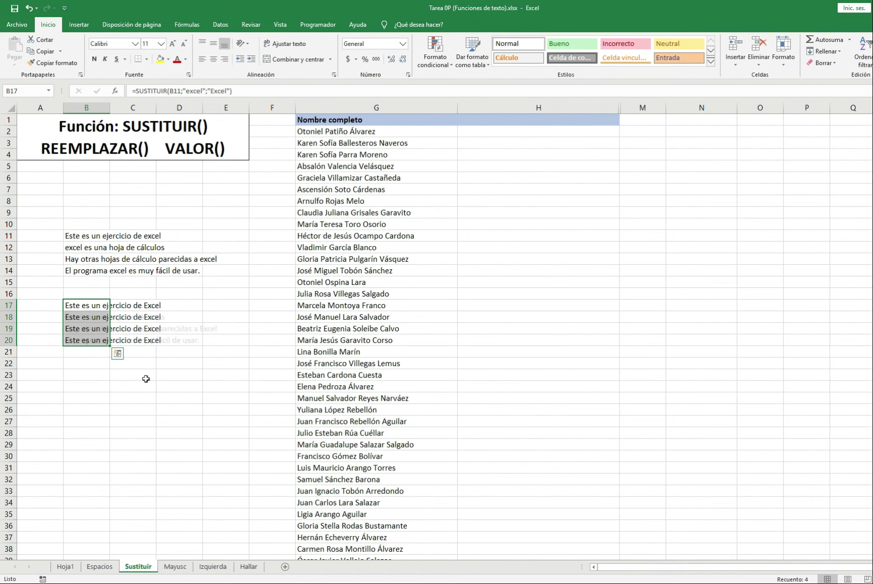
key(Down)
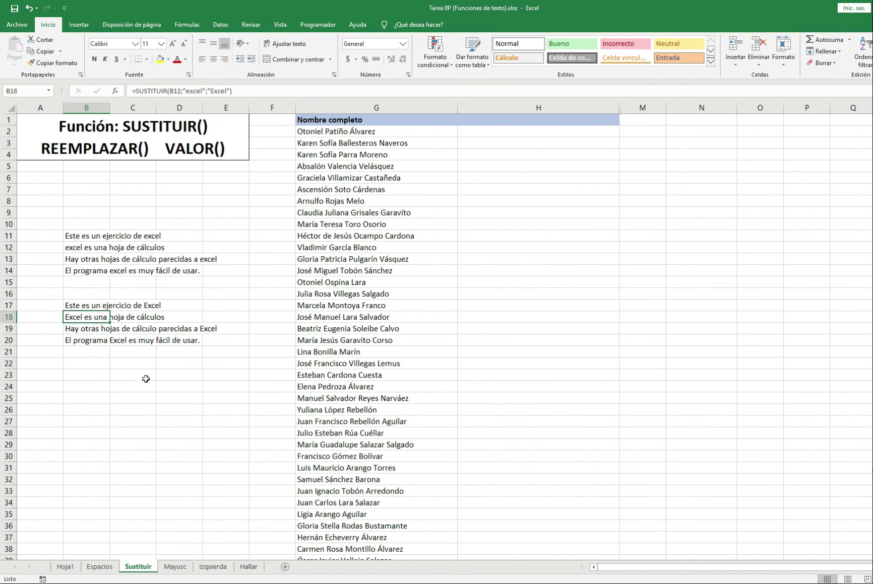
key(Down)
key(Down)
key(Down)
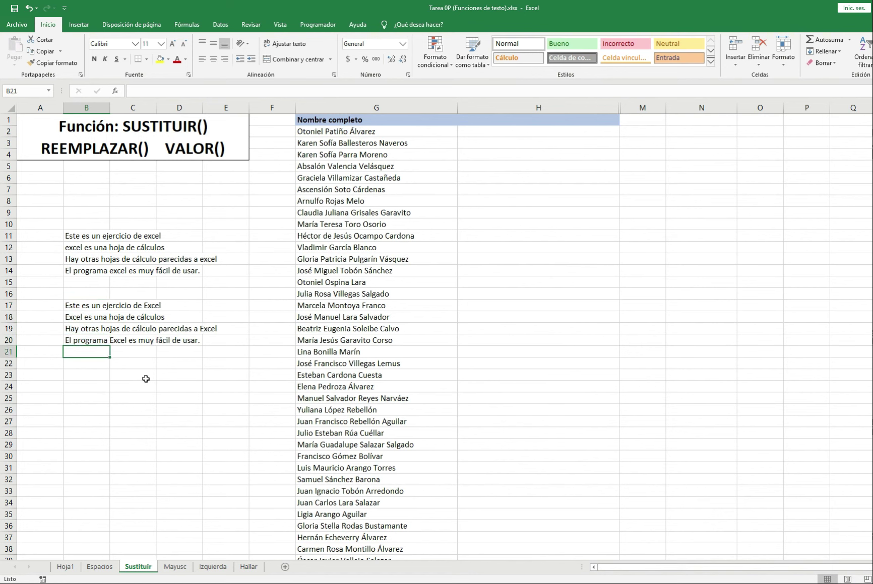
key(Up)
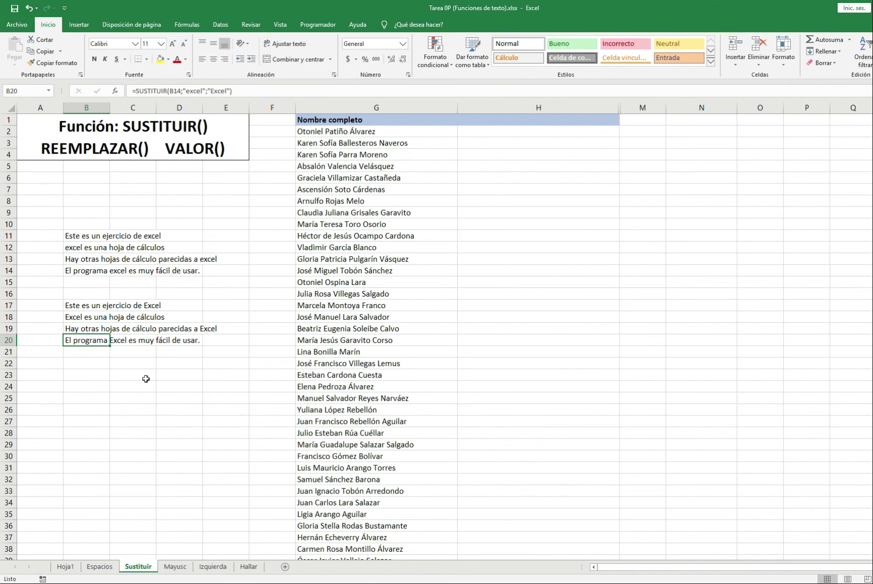
key(Down)
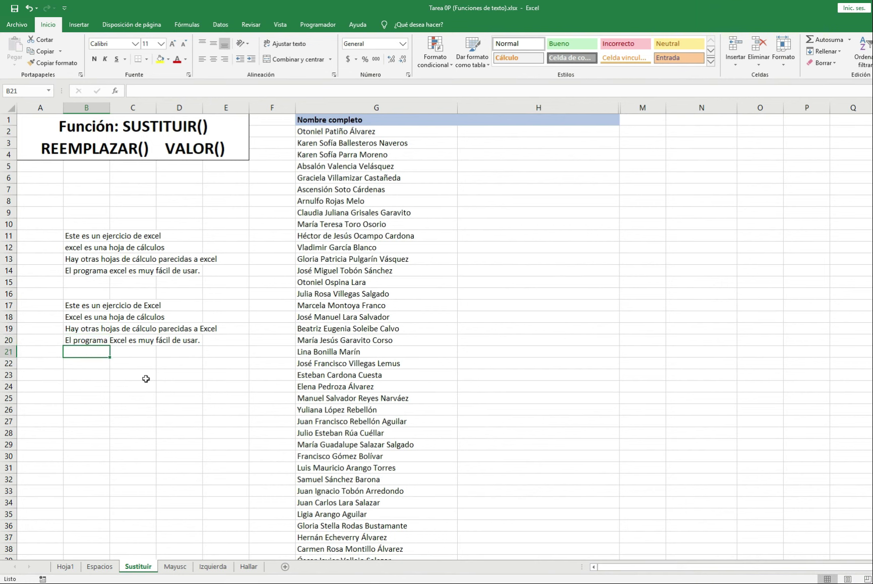
key(Up)
key(Up)
key(Up)
key(Up)
key(Up)
key(Up)
key(Up)
key(Up)
key(Up)
key(Up)
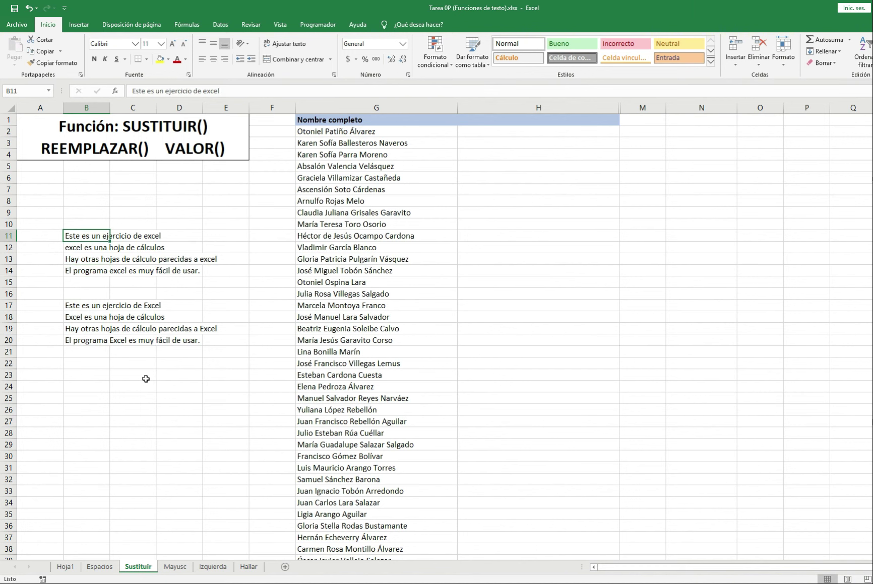
key(shift+Down)
key(shift+Down)
key(shift+Down)
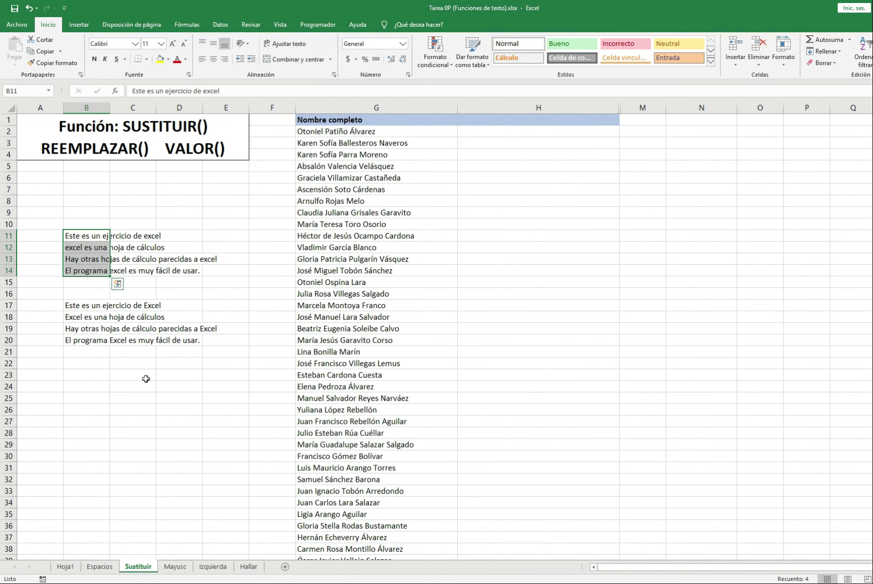
key(Down)
key(Down)
key(Down)
key(Down)
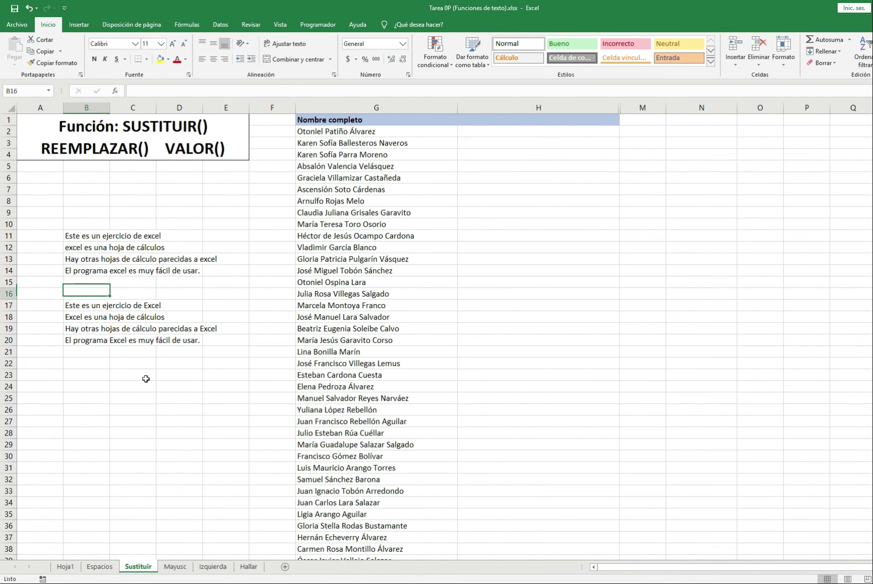
key(Down)
key(Down)
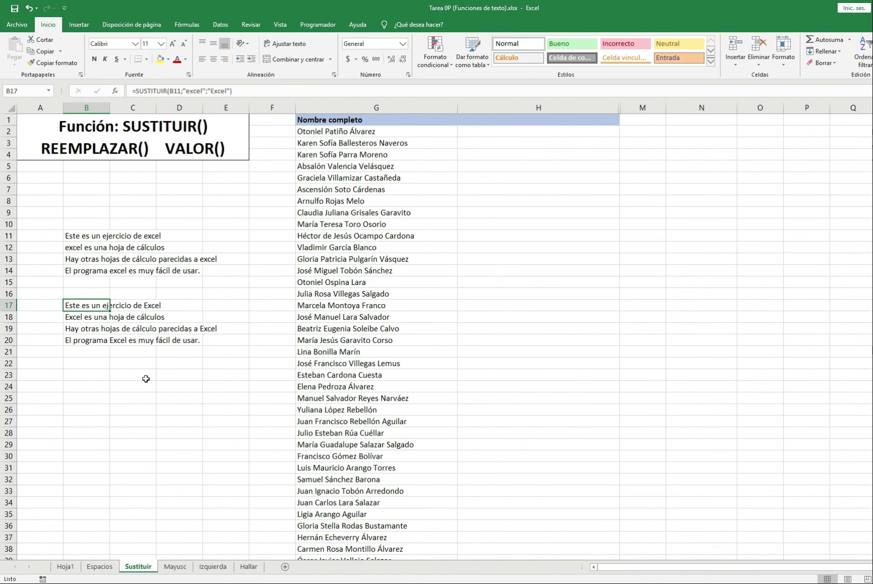
Step: Convert the four corrected sentences in B17:B20 to plain text values
key(shift+Down)
key(shift+Down)
key(shift+Down)
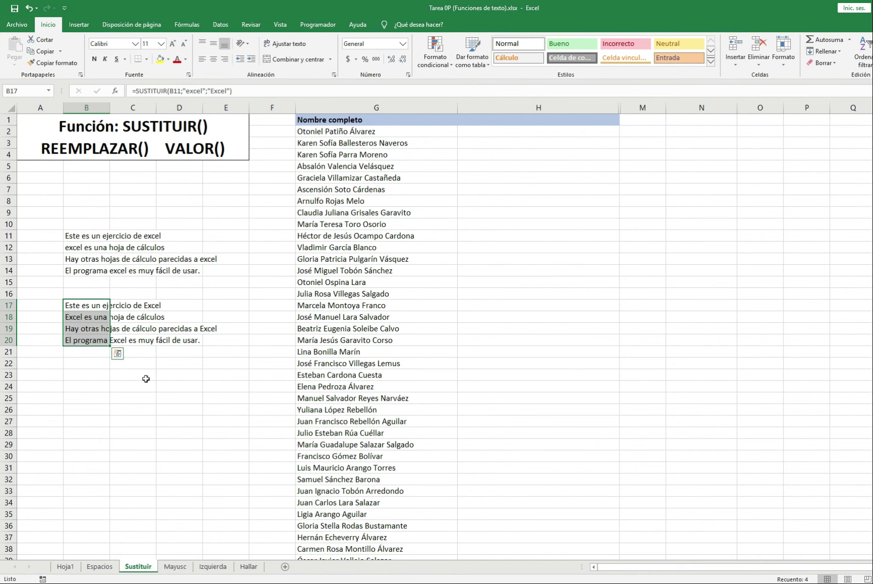
key(ctrl+c)
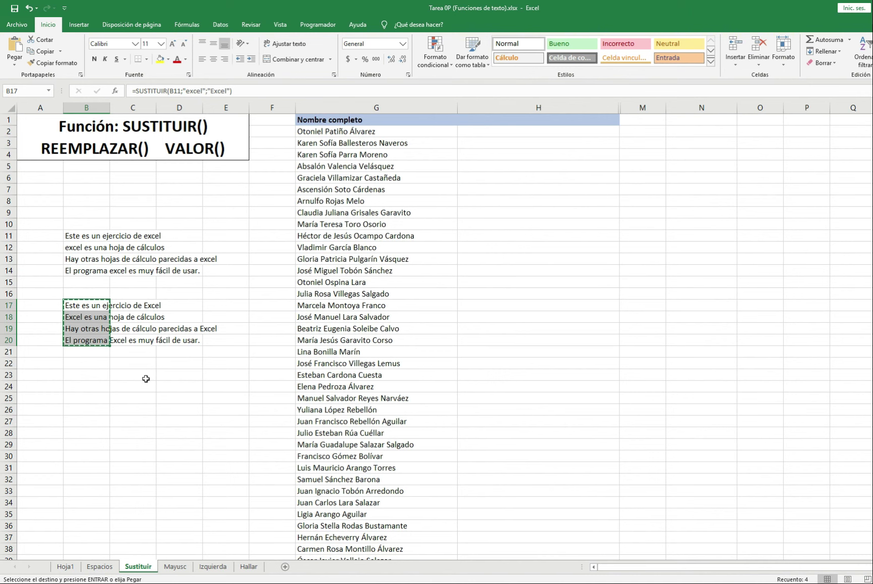
key(ctrl+alt+v)
key(v)
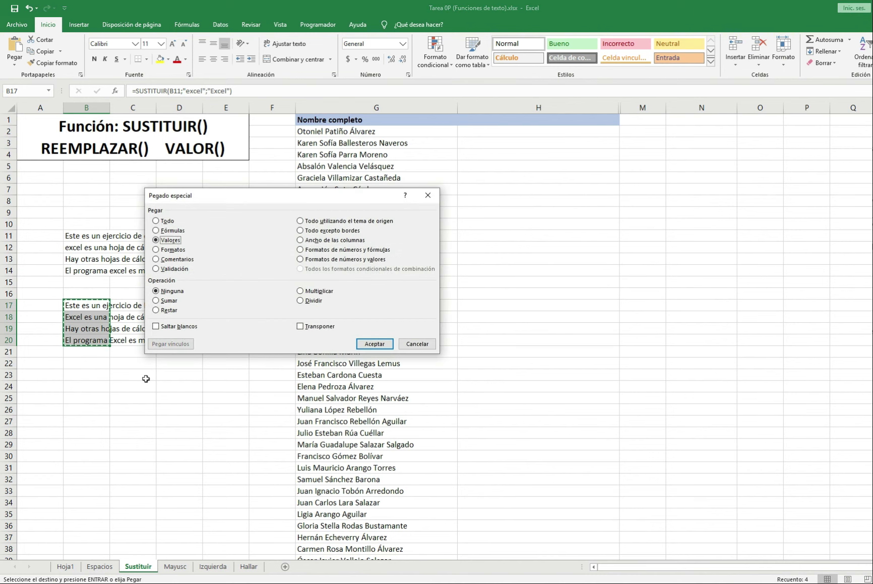
key(Return)
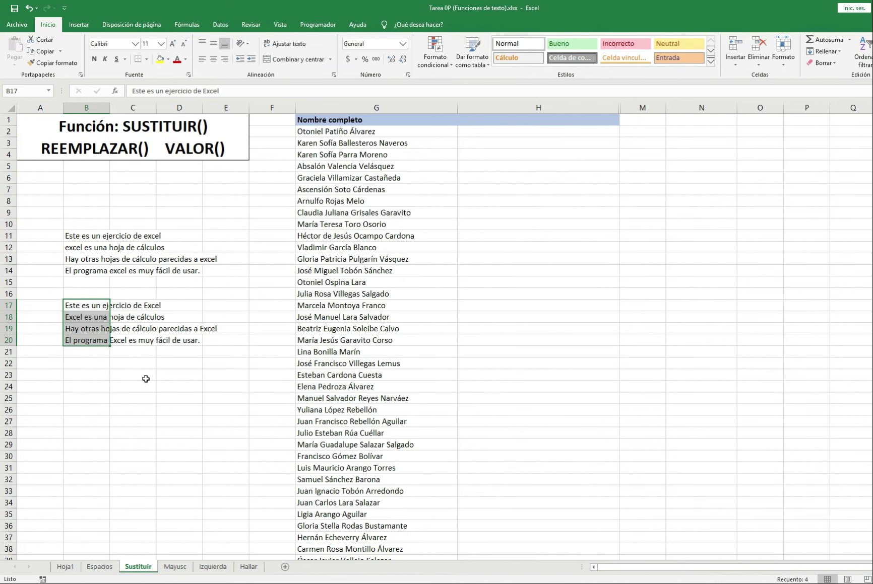
key(Up)
key(Up)
key(Up)
Step: Clear the original lowercase-excel sentences from B11:B14
key(shift+Up)
key(shift+Up)
key(shift+Up)
key(ctrl+shift+Home)
key(shift+Down)
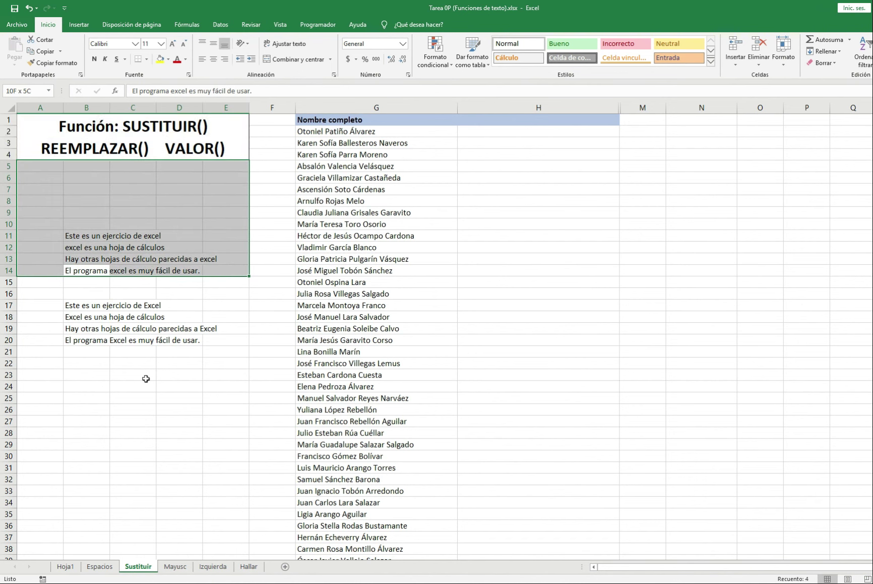
key(Left)
key(Right)
key(shift+Up)
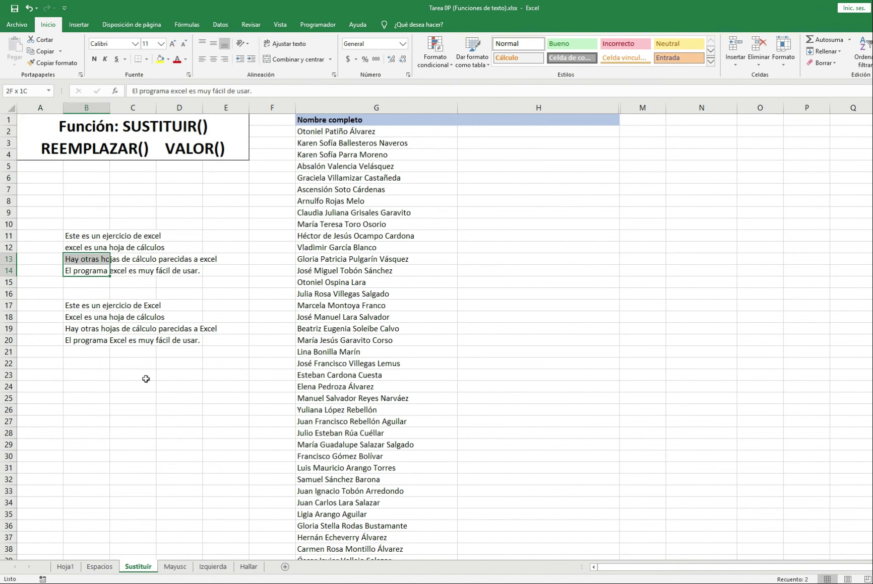
key(shift+Up)
key(shift+Up)
key(Delete)
key(Down)
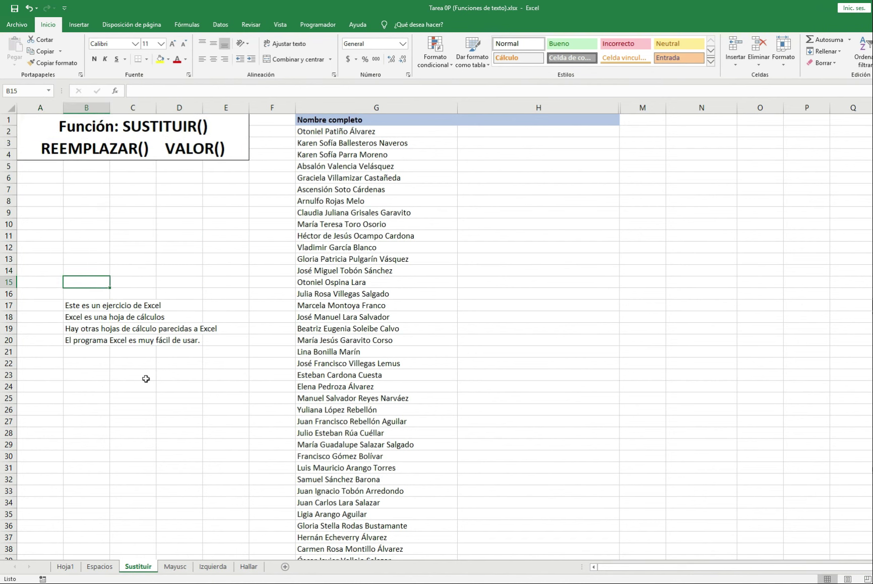
key(Right)
key(Right)
key(Right)
key(Right)
key(Right)
key(Right)
key(Up)
key(Up)
key(Up)
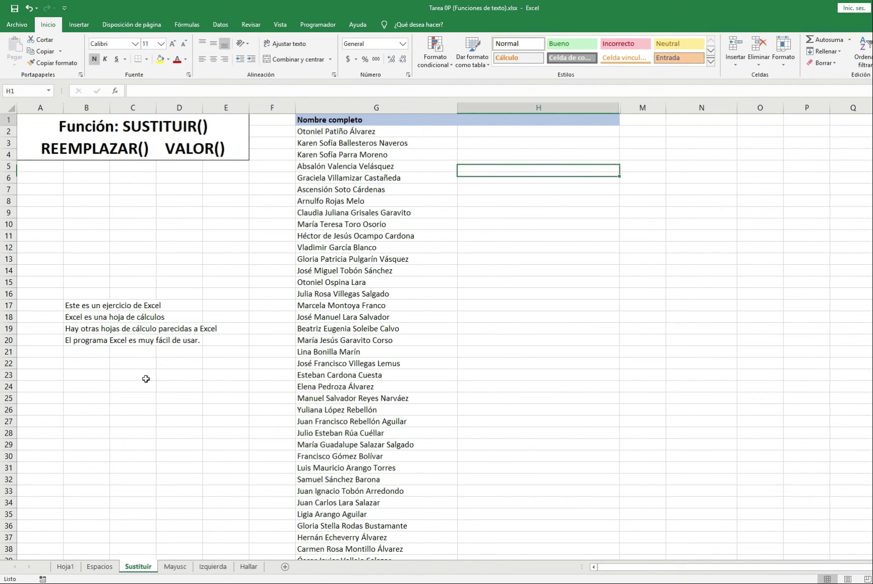
key(Up)
key(Up)
key(Up)
key(Down)
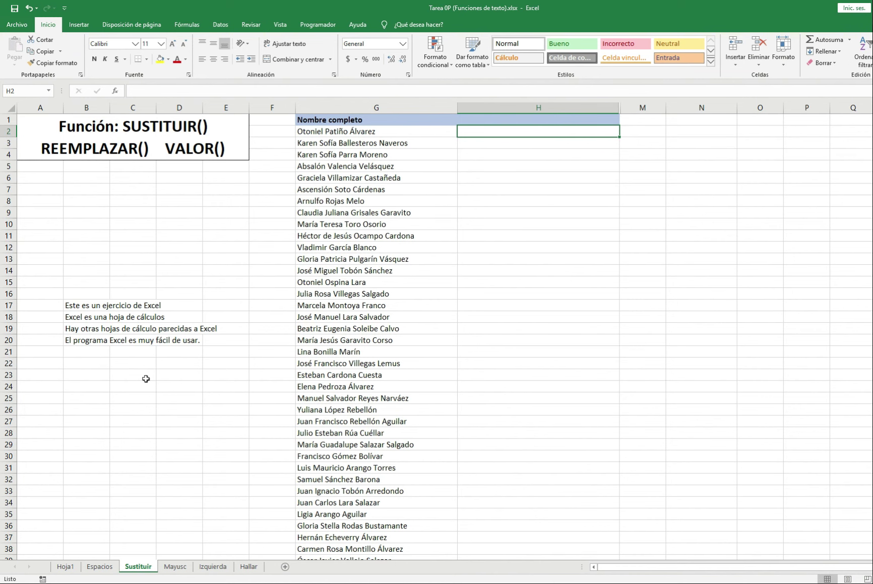
key(Left)
key(ctrl+Down)
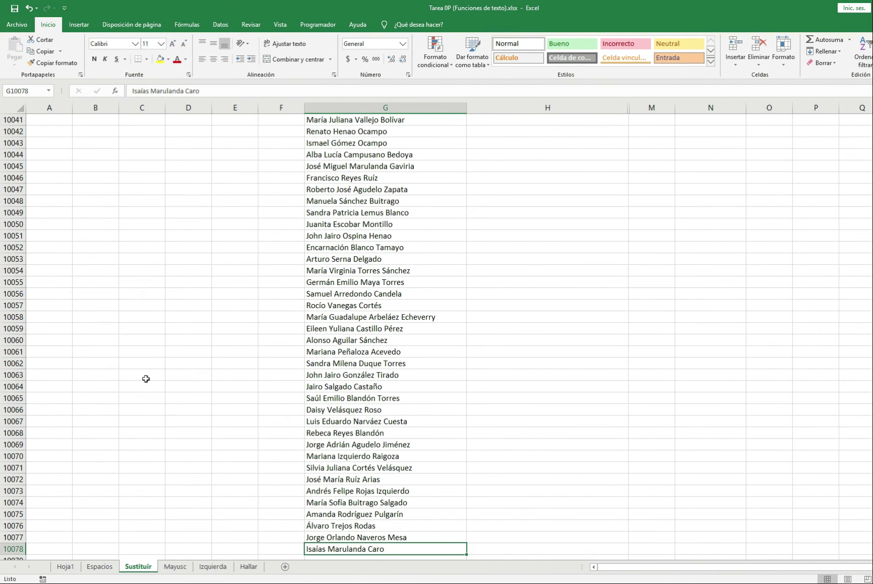
key(ctrl+Up)
key(Down)
key(Right)
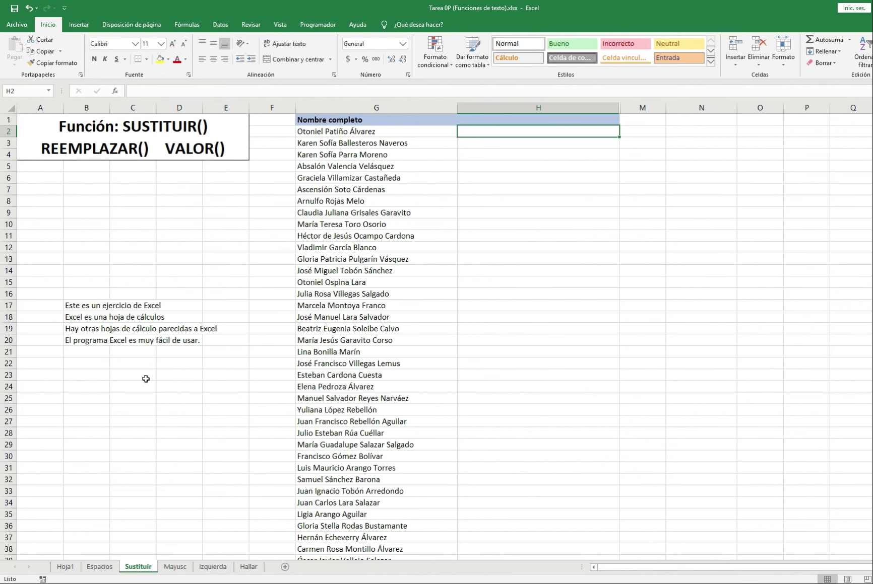
text(=)
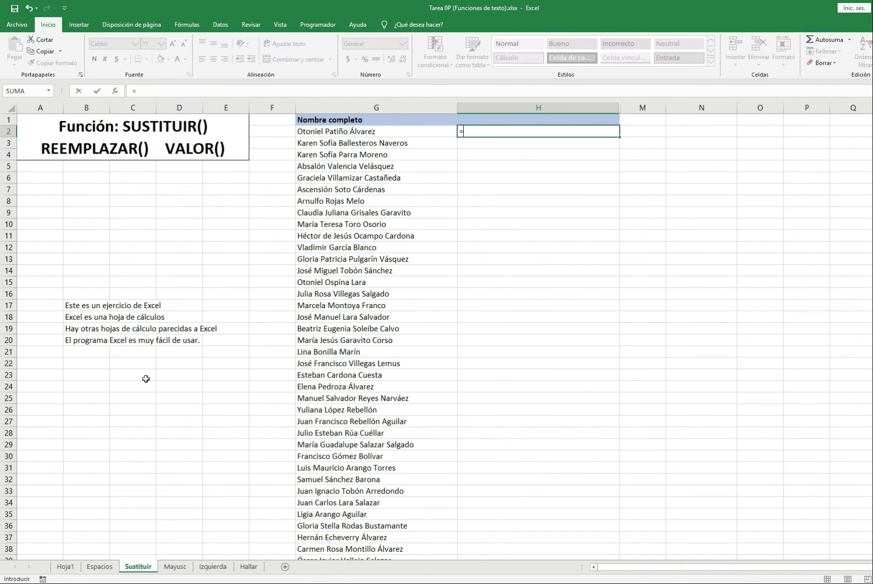
text(sust)
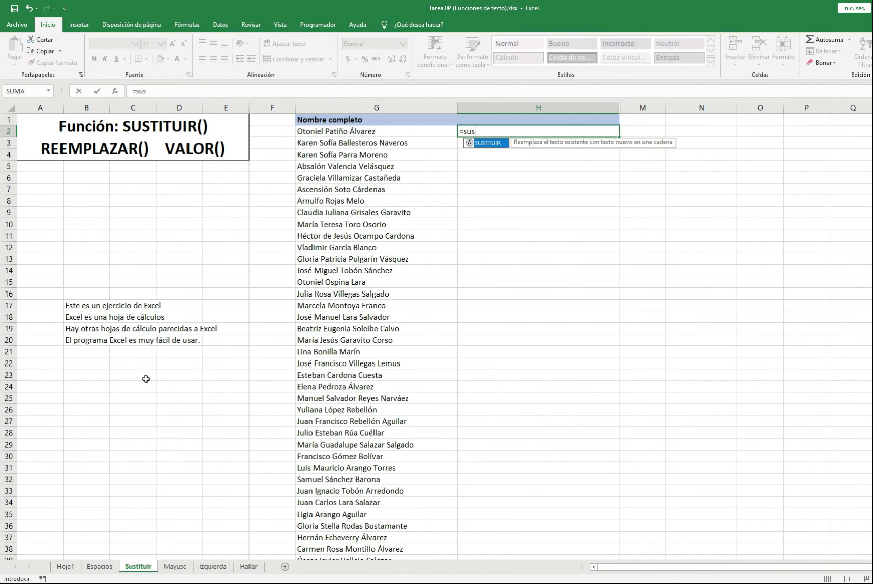
key(Tab)
key(Left)
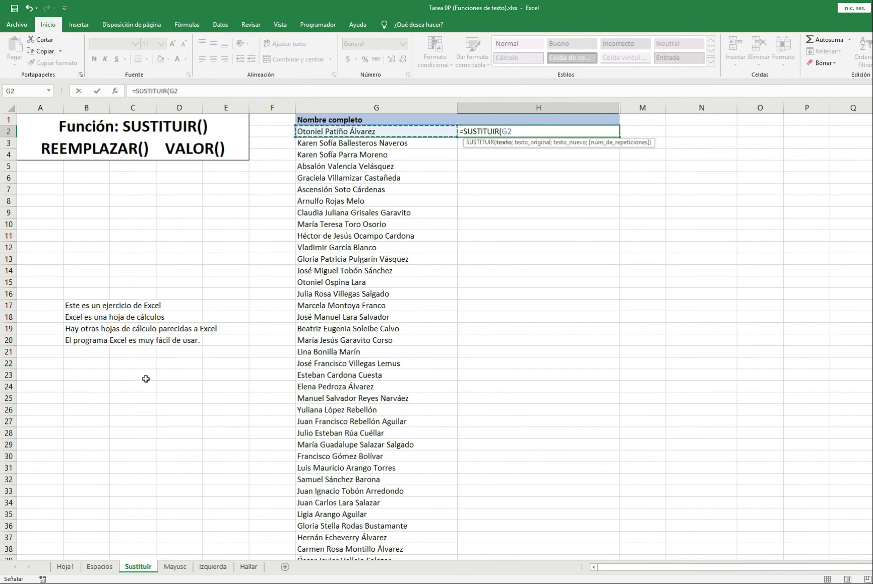
text(;)
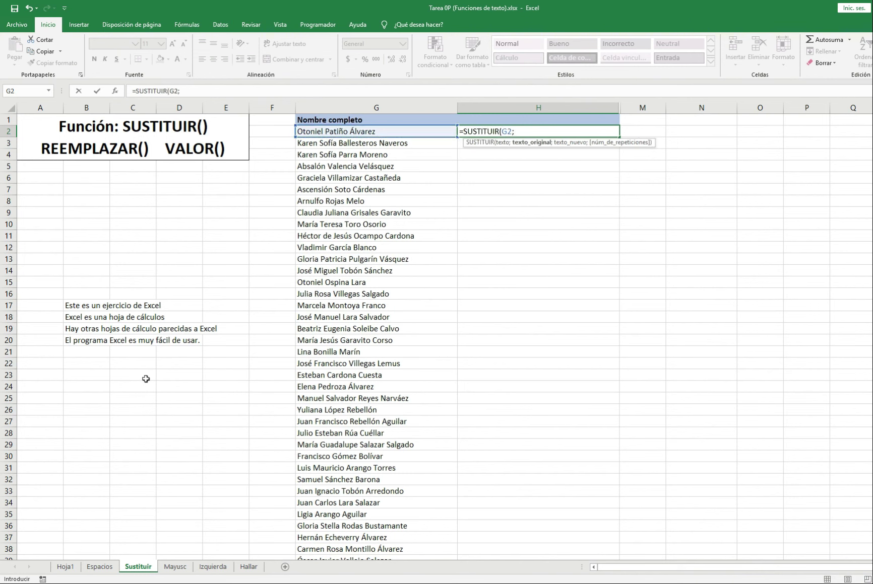
text(" ")
text(;)
text(")
text(_")
text())
key(Return)
Step: Fill the underscore SUSTITUIR formula down H2:H10078 and check the results
key(Down)
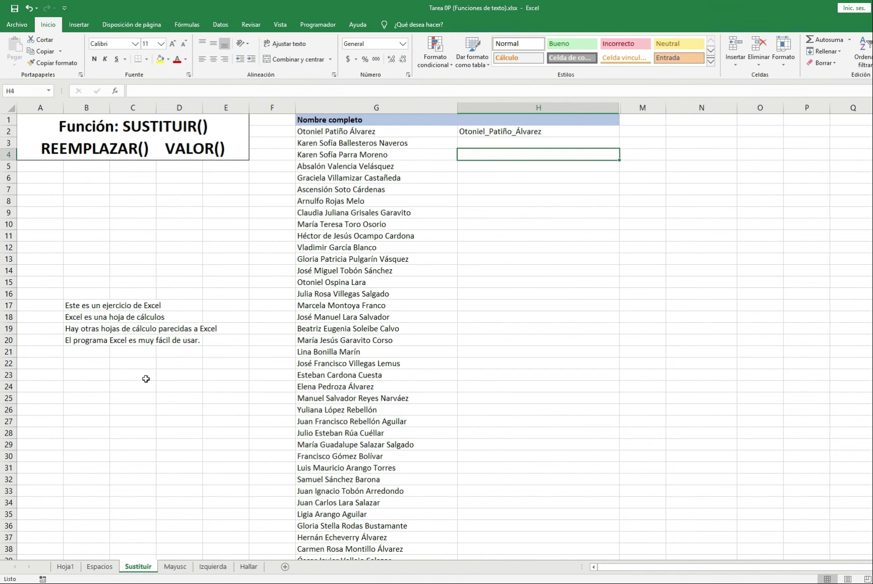
key(Up)
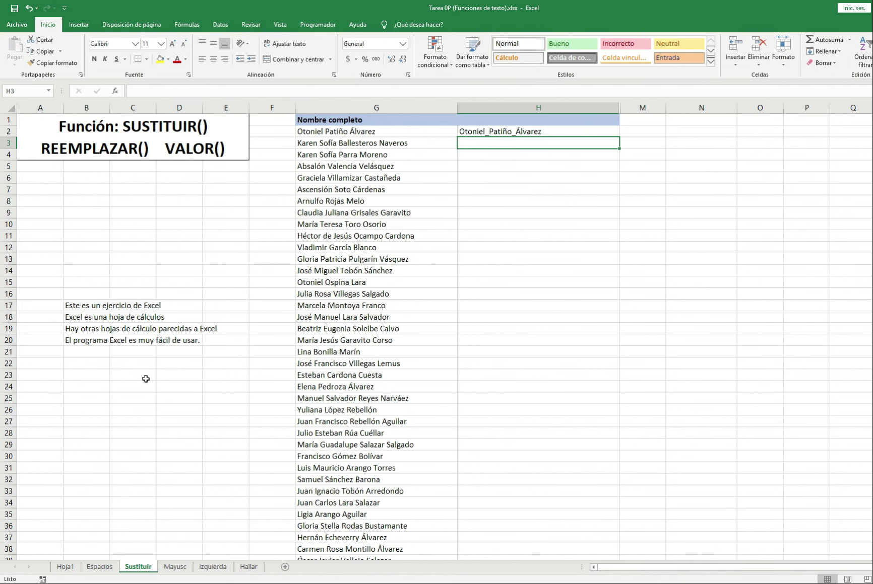
key(Left)
key(ctrl+Down)
key(Right)
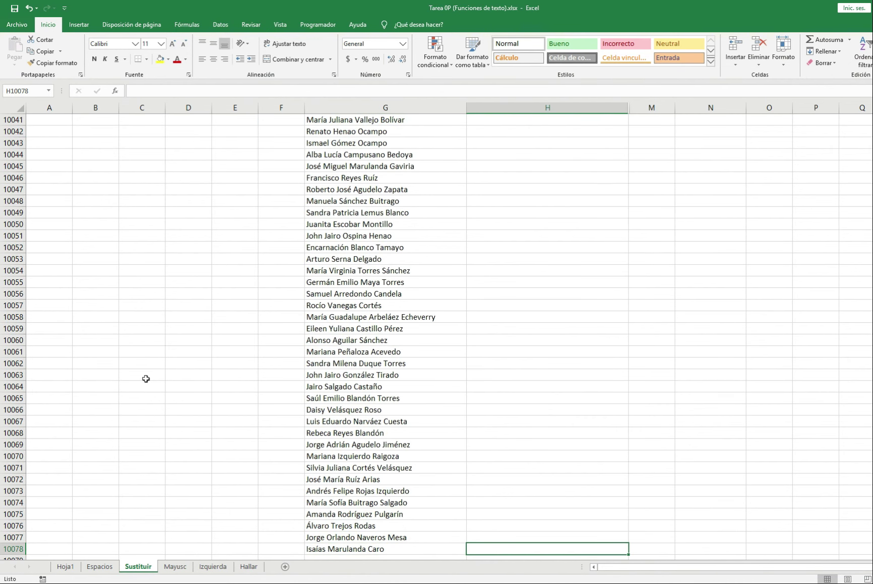
key(ctrl+shift+Up)
key(ctrl+d)
key(ctrl+Up)
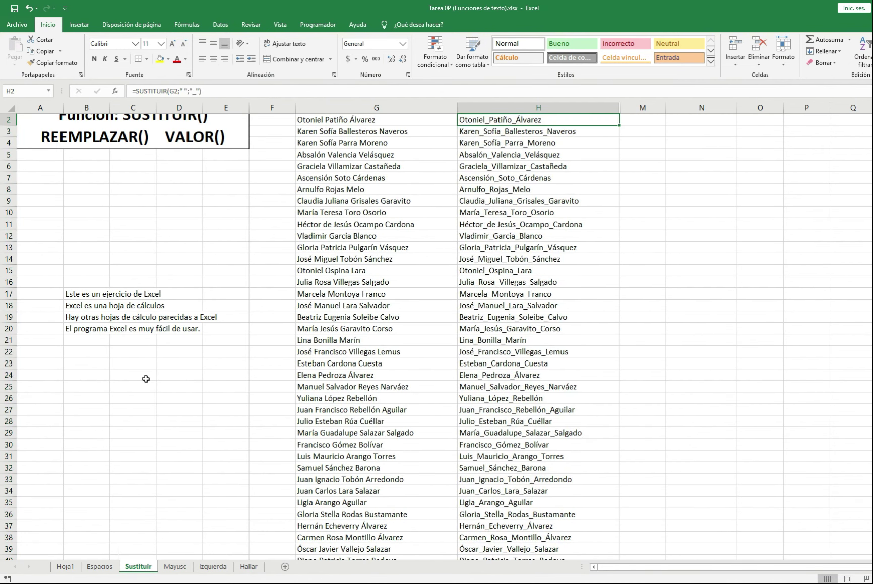
key(Down)
key(Down)
key(Down)
key(Down)
key(Down)
key(Up)
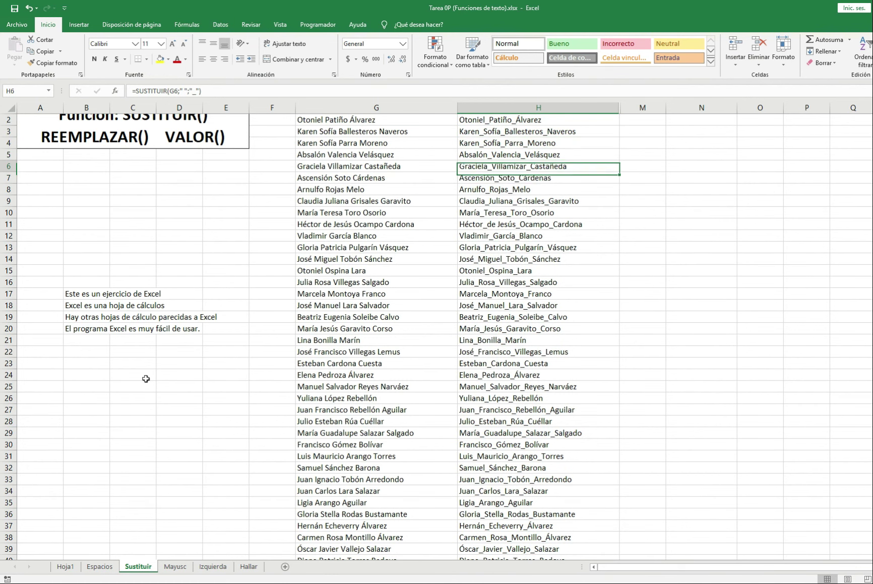
key(Up)
key(Up)
key(Up)
key(Up)
key(Down)
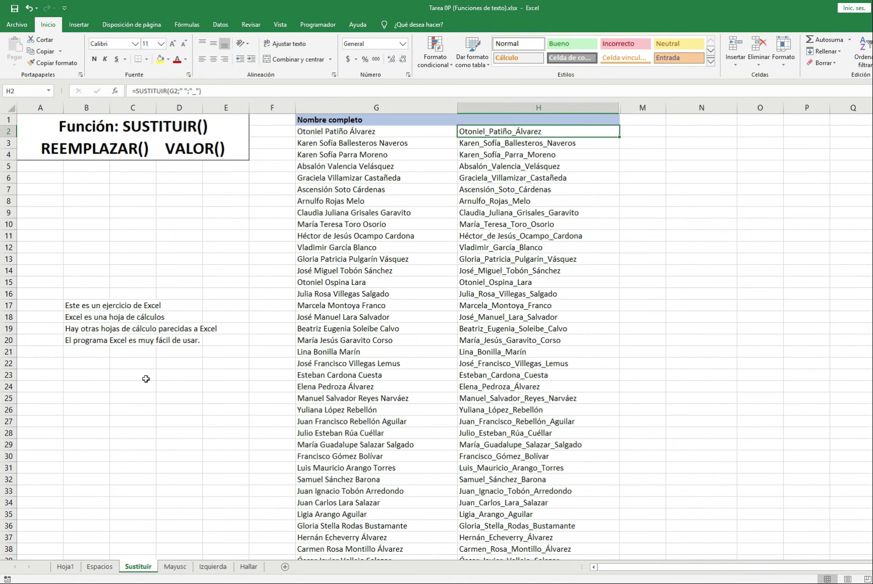
Step: Navigate back to the corrected sentences in column B, up to B17
key(Left)
key(Left)
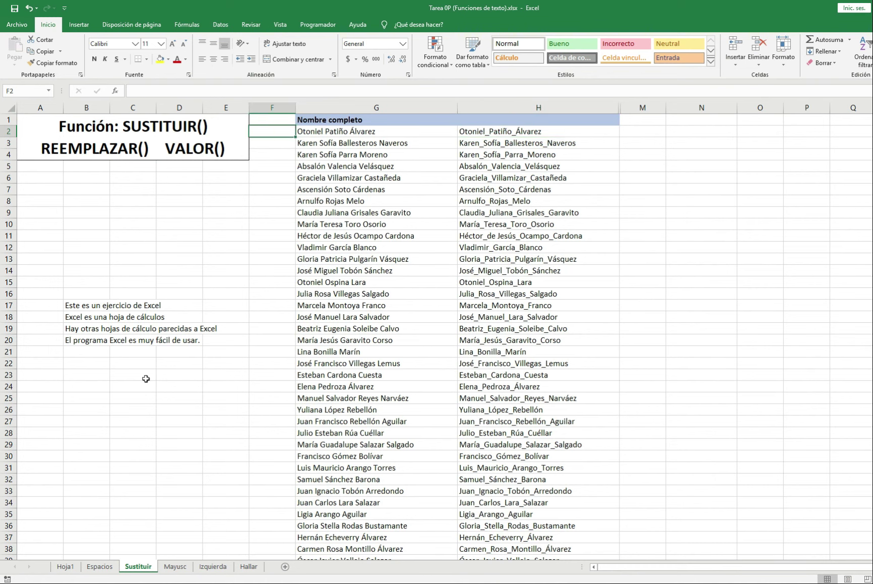
key(Left)
key(Down)
key(Down)
key(Down)
key(Down)
key(Down)
key(Down)
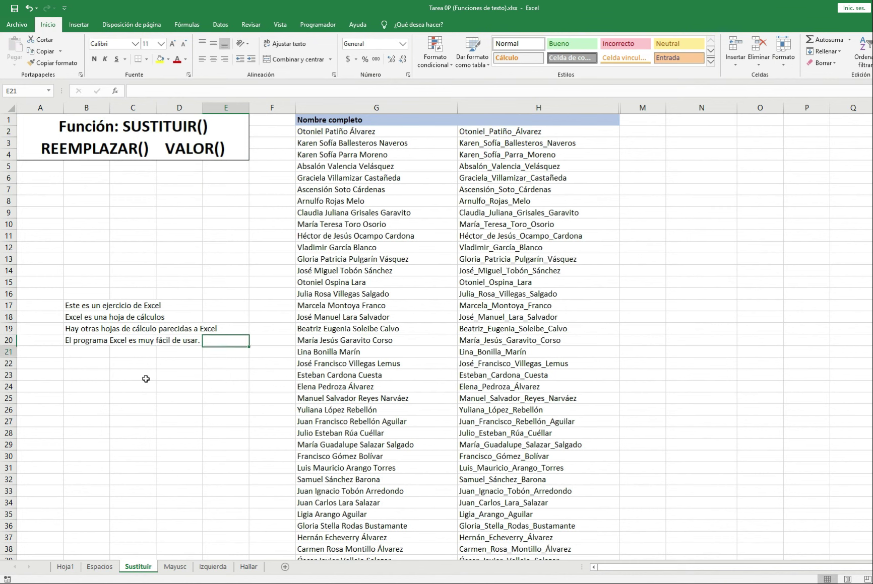
key(Down)
key(Down)
key(Down)
key(Left)
key(Left)
key(Left)
key(Up)
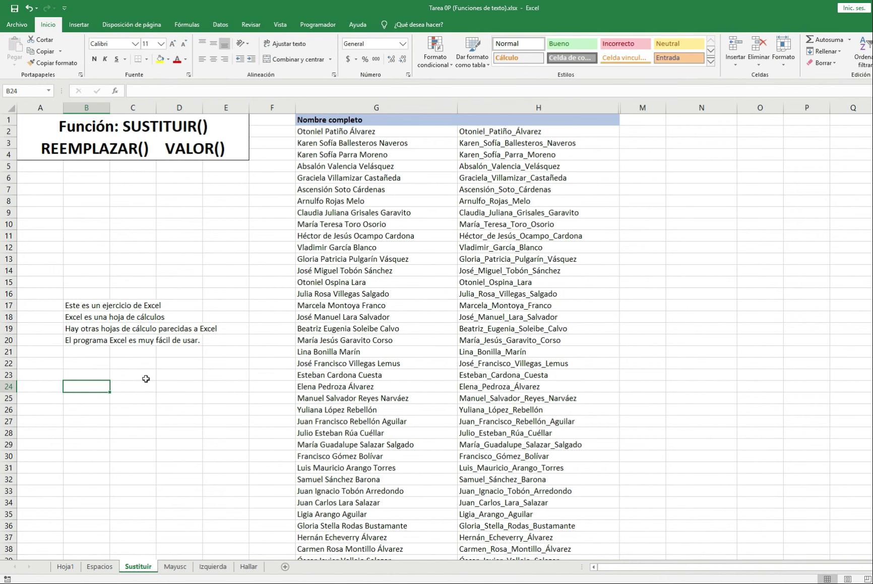
key(Up)
key(Up)
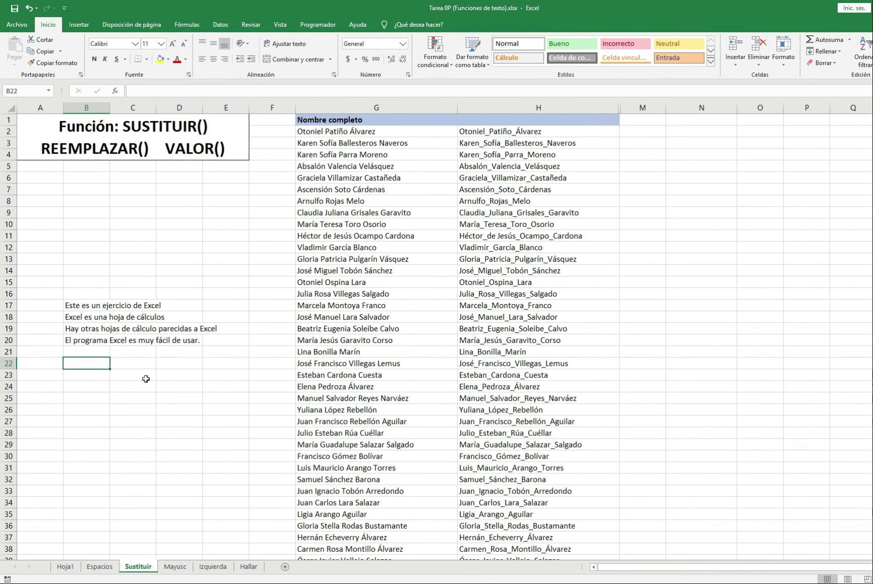
key(Up)
key(Up)
key(Up)
key(Up)
key(Up)
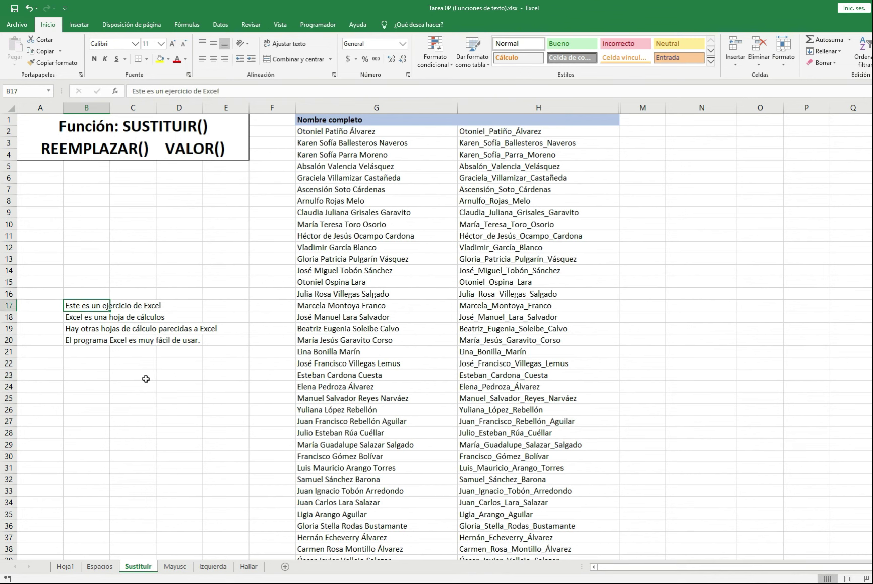
Step: Enter =REEMPLAZAR(B17;3;5;"______") in B23, replacing five characters from position 3 with underscores
key(Down)
key(Down)
key(Down)
key(Down)
key(Down)
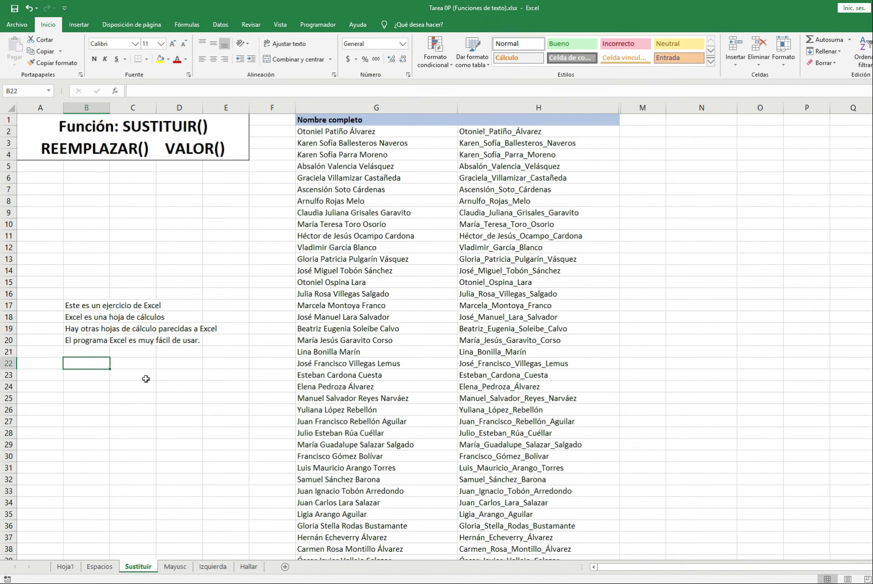
key(Down)
text(=ree)
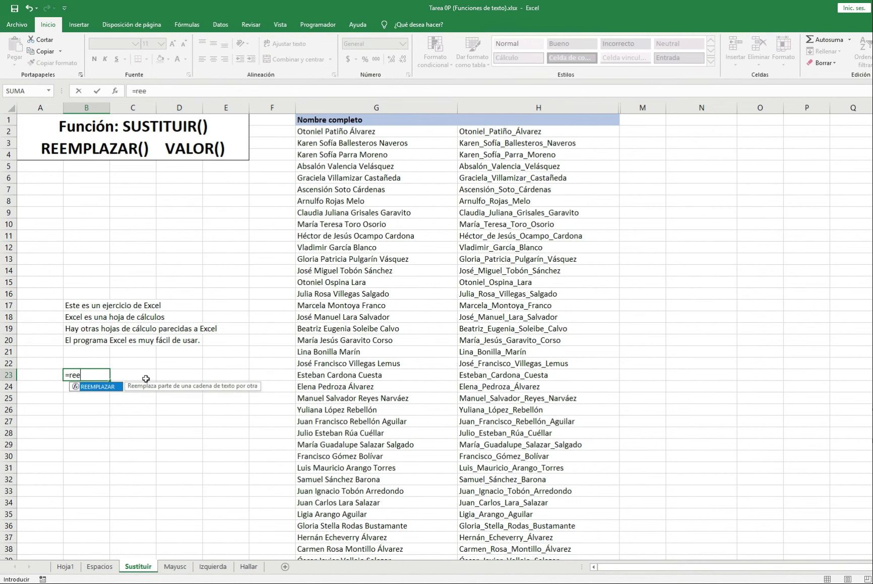
key(Tab)
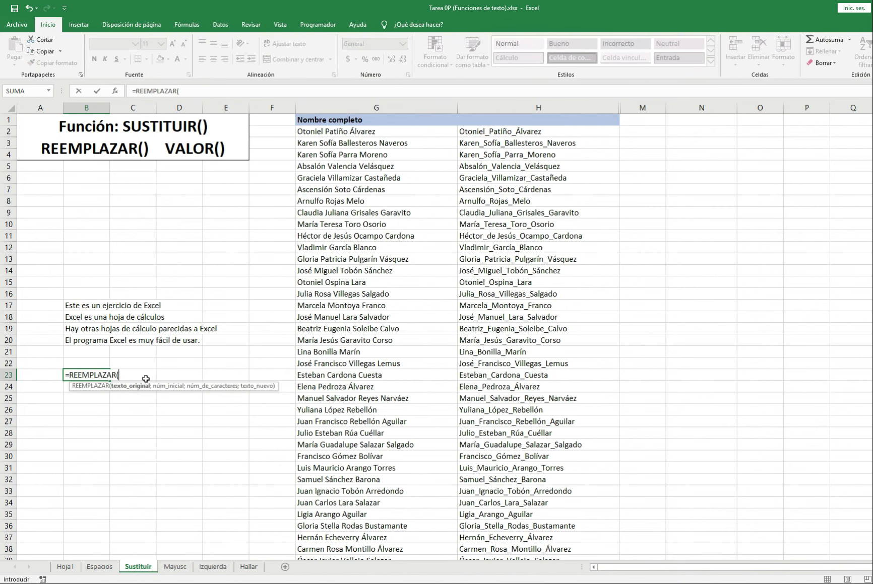
key(Up)
key(Up)
key(Up)
key(Up)
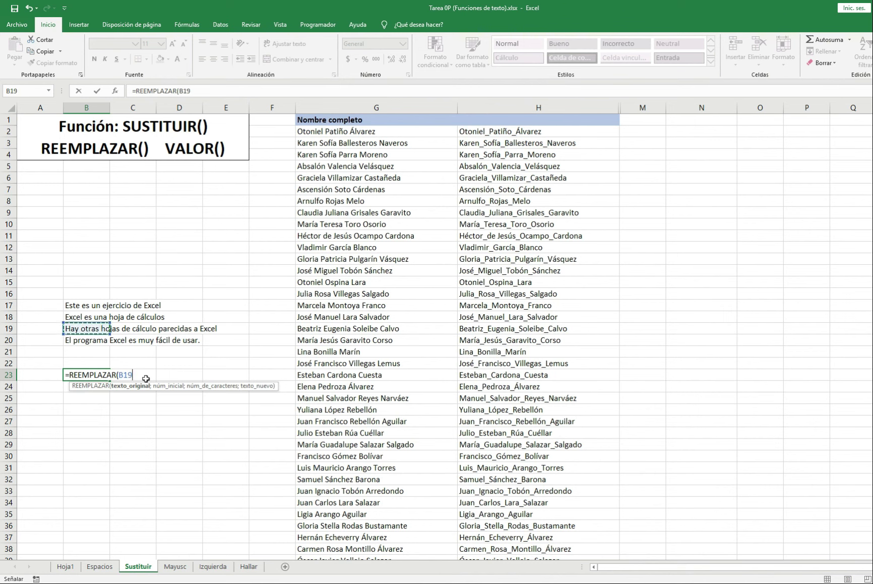
key(Up)
key(Up)
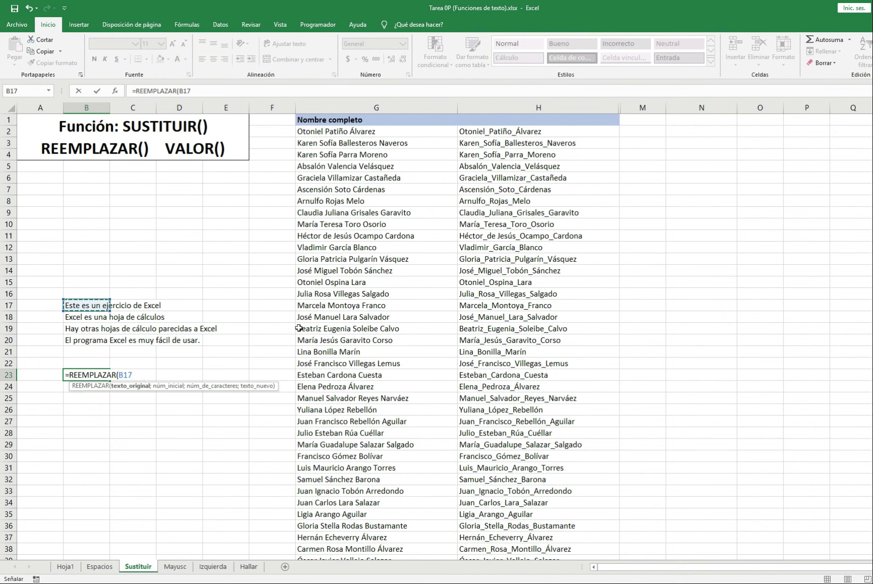
text(;3)
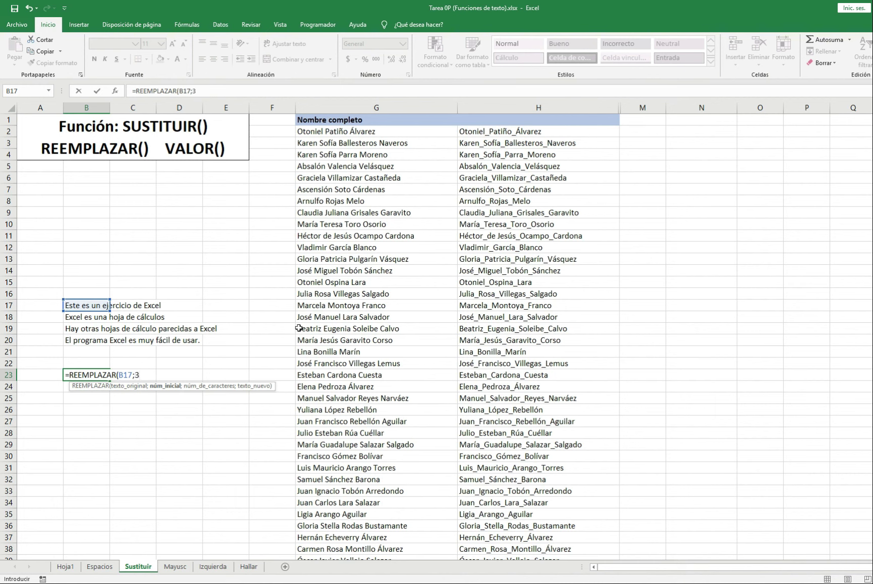
text(;5)
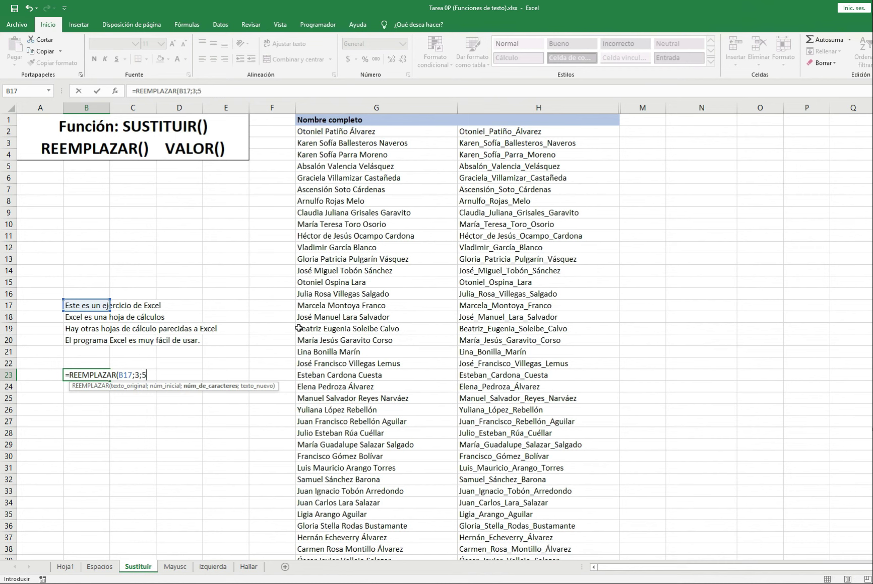
text(;)
text(")
text(____)
text(__")
text())
key(Return)
key(Down)
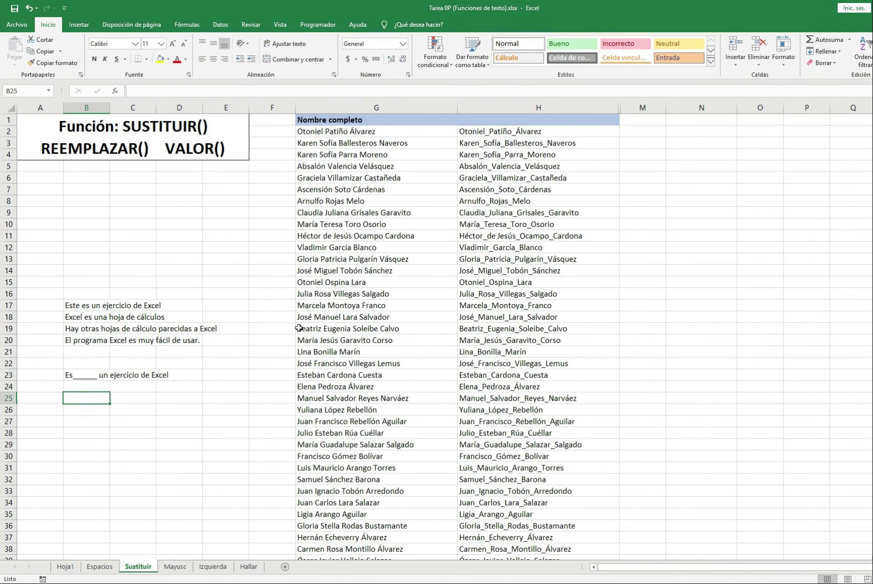
Step: Unhide columns I–L between H and M with Ctrl+Shift+0 to reveal Copiado and the conversion columns
key(Up)
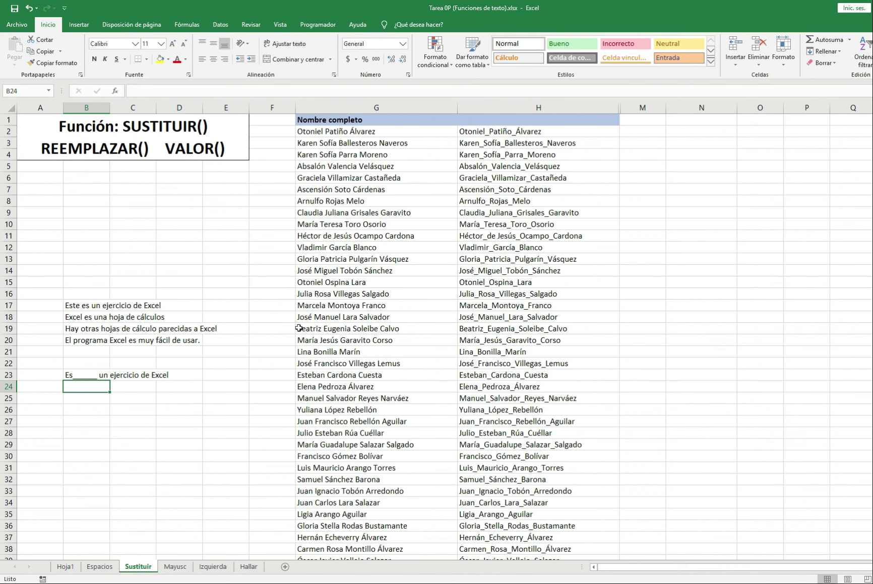
key(Right)
key(Right)
key(Right)
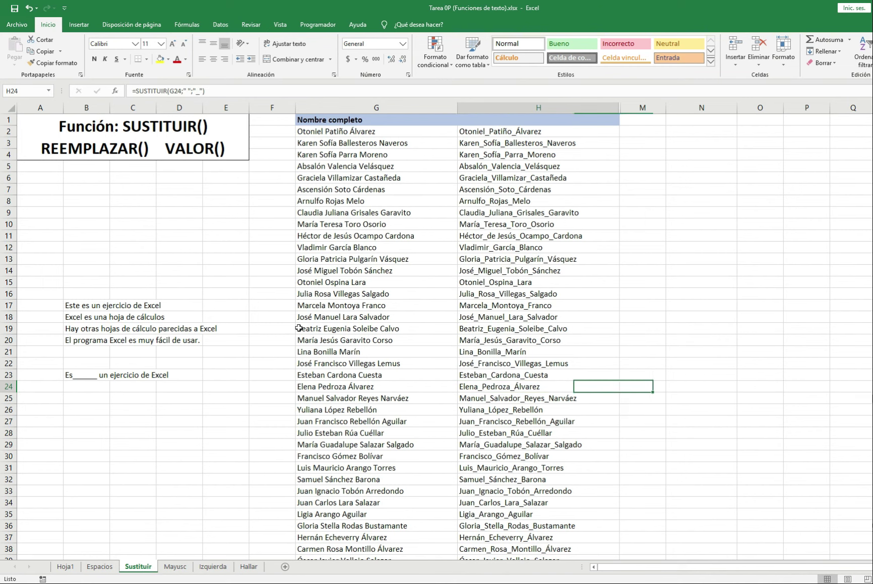
drag(504, 386, 643, 386)
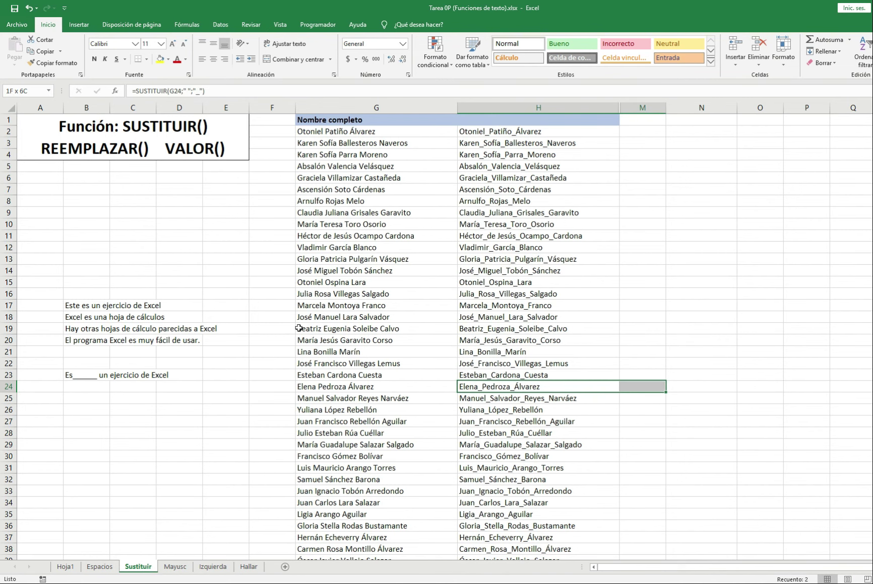
key(ctrl+shift+0)
key(Right)
key(Right)
key(Right)
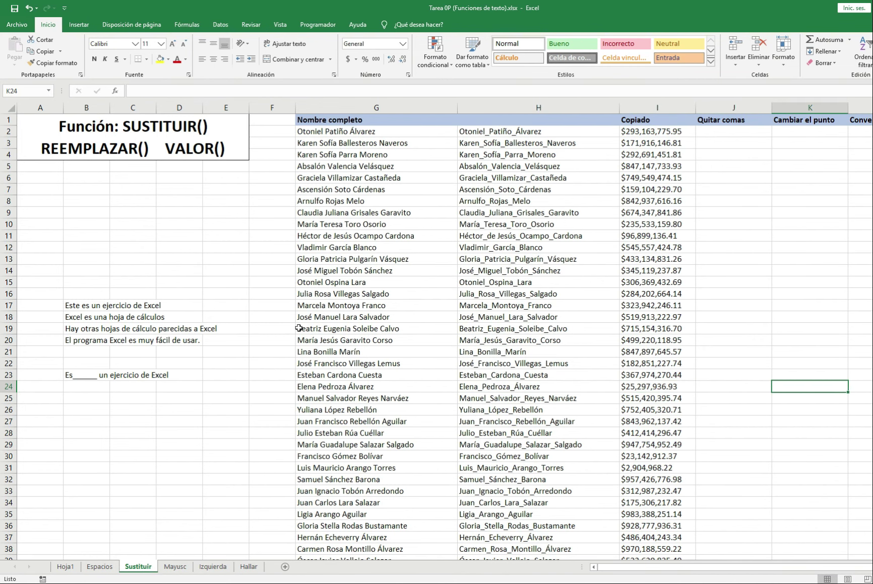
key(Right)
key(Right)
key(Right)
key(Right)
key(Right)
key(Right)
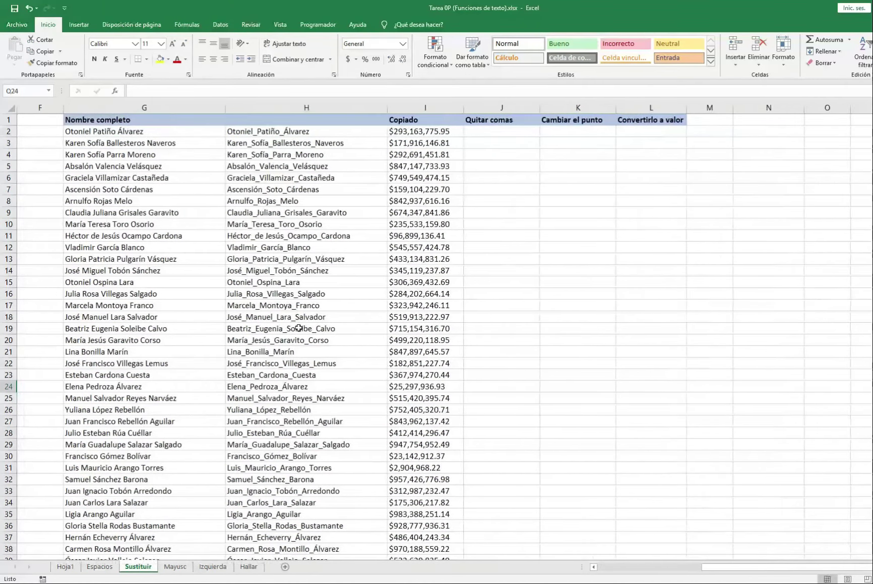
key(Left)
key(Left)
key(Left)
key(Left)
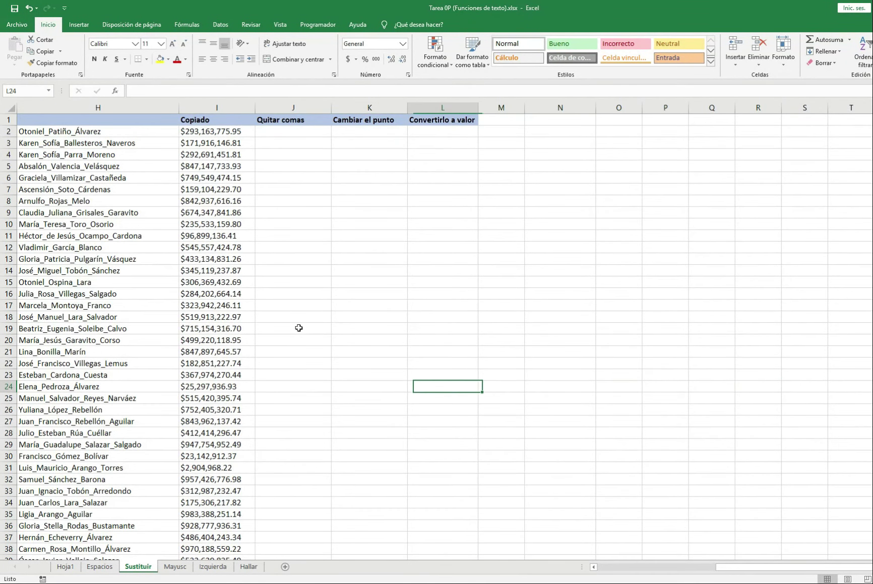
key(Left)
key(Left)
key(Up)
key(Up)
key(Up)
key(Up)
key(Up)
key(Up)
key(Up)
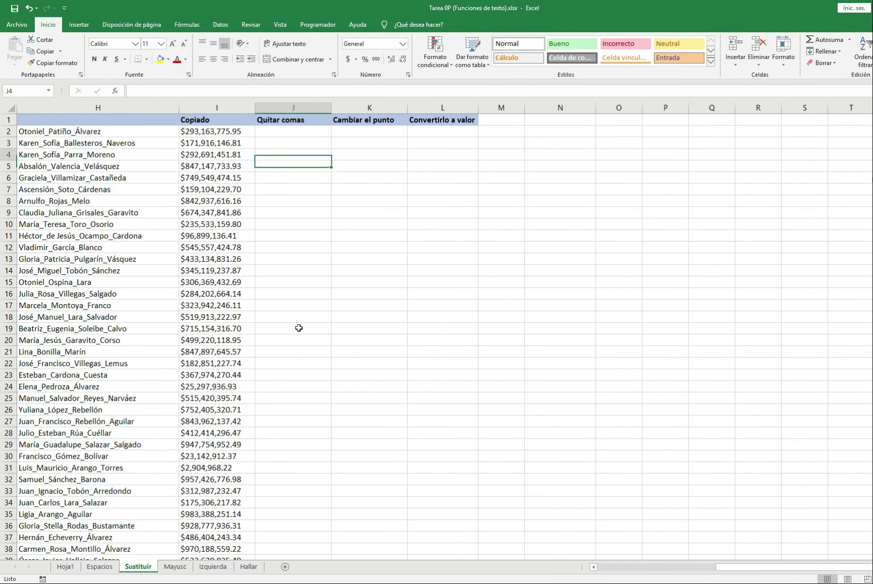
key(Up)
key(Up)
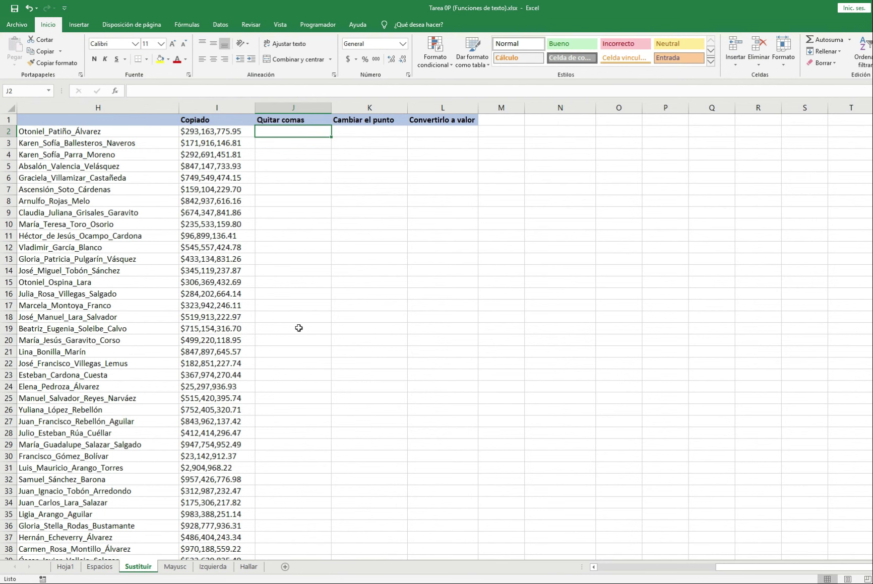
Step: Enter a test =SUMA of the Copiado amounts I5:I9 in J5
key(Down)
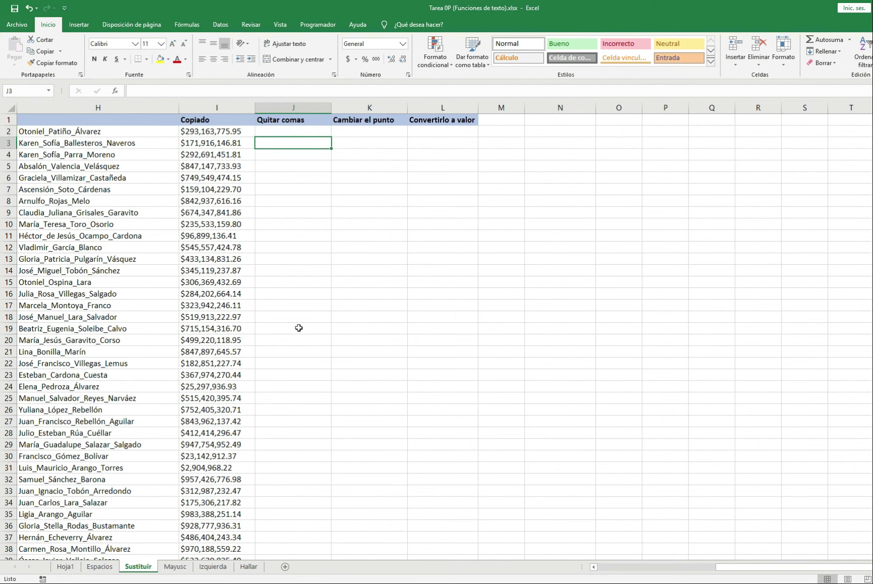
key(Left)
key(Down)
key(Down)
key(Down)
key(Down)
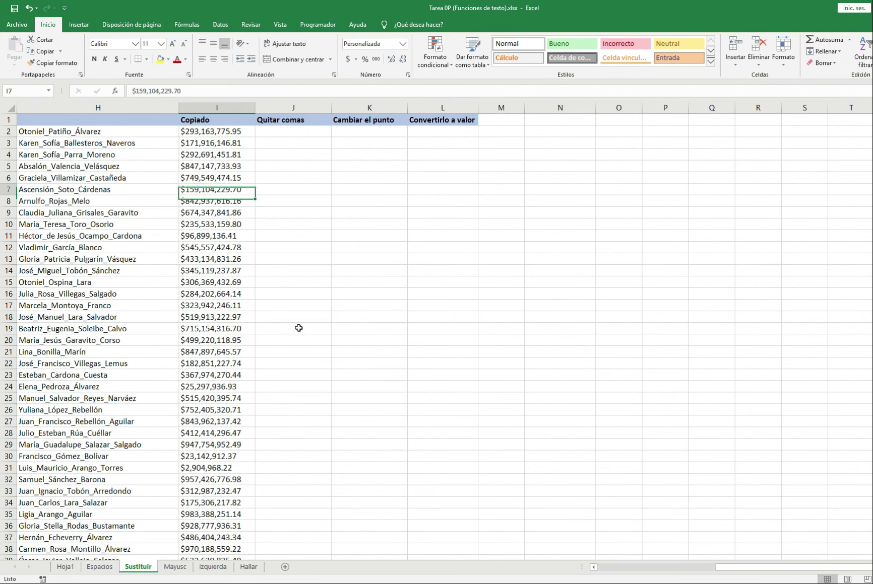
key(Up)
key(Up)
key(Down)
key(Down)
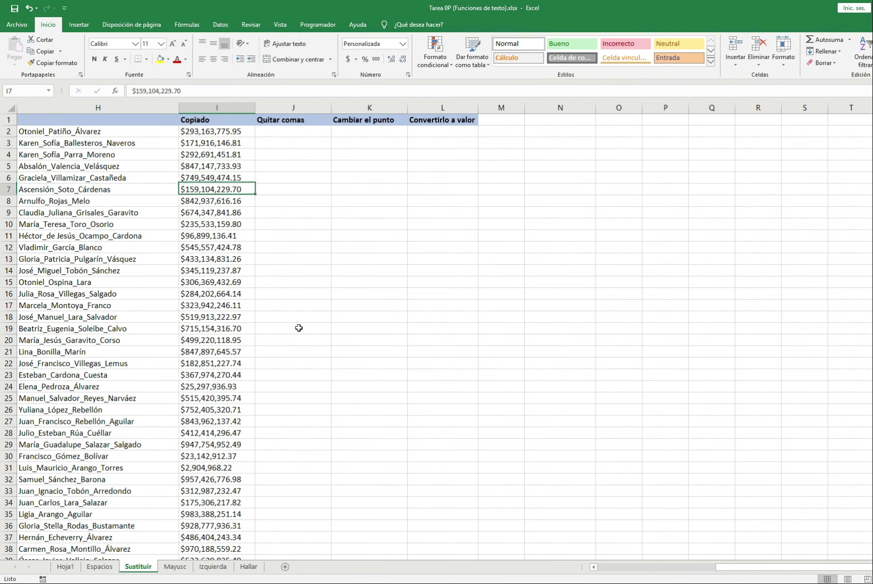
key(Up)
key(Up)
key(Right)
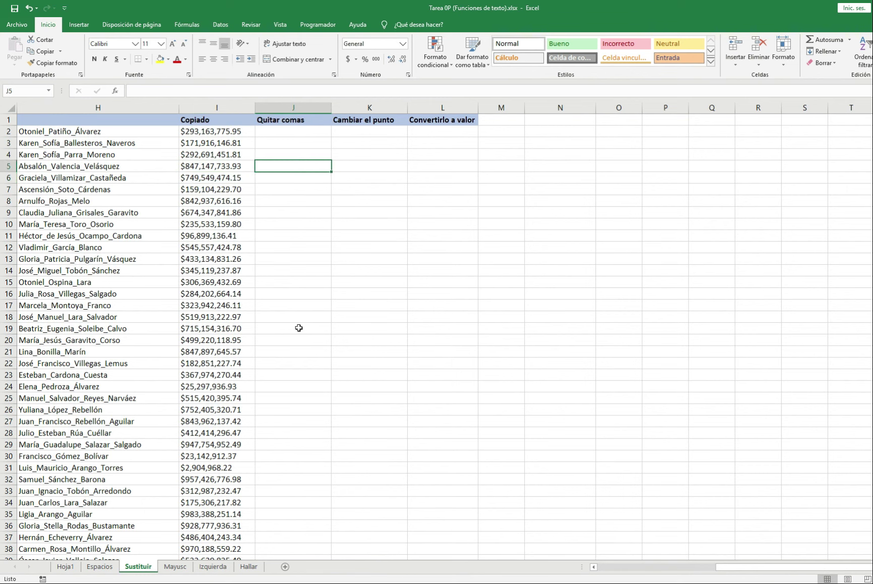
text(=suma)
key(Tab)
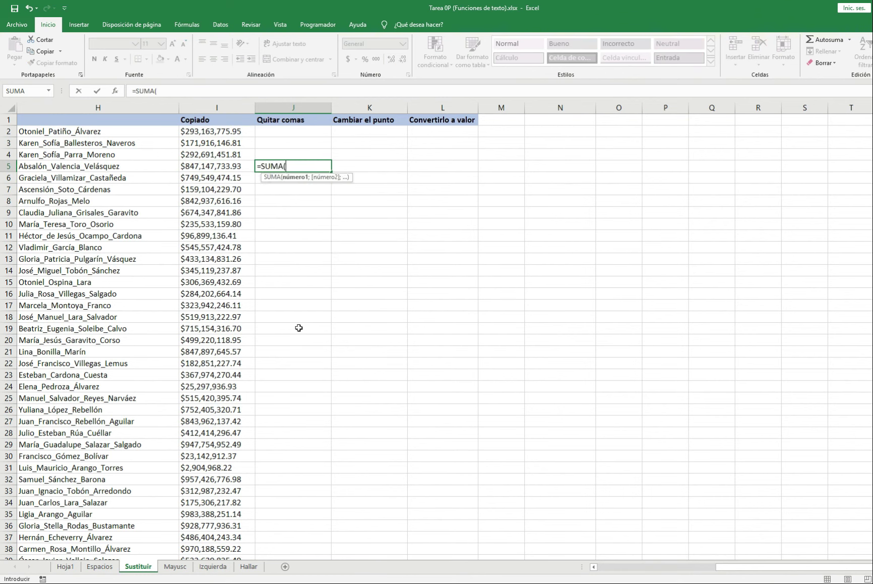
key(Left)
key(shift+Down)
key(shift+Down)
key(shift+Down)
key(shift+Down)
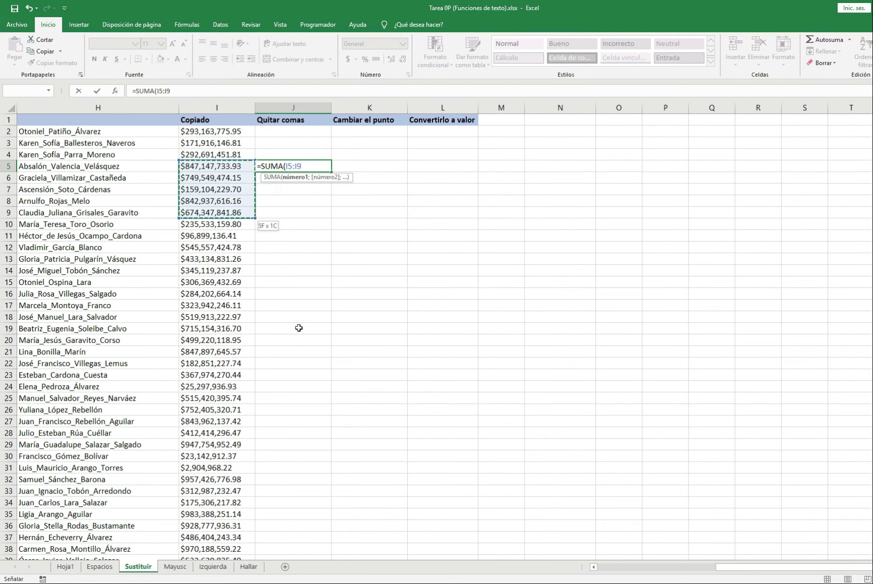
key(Escape)
key(Down)
Step: Check the J5 test sum against the Copiado amounts, then return to row 2
key(Up)
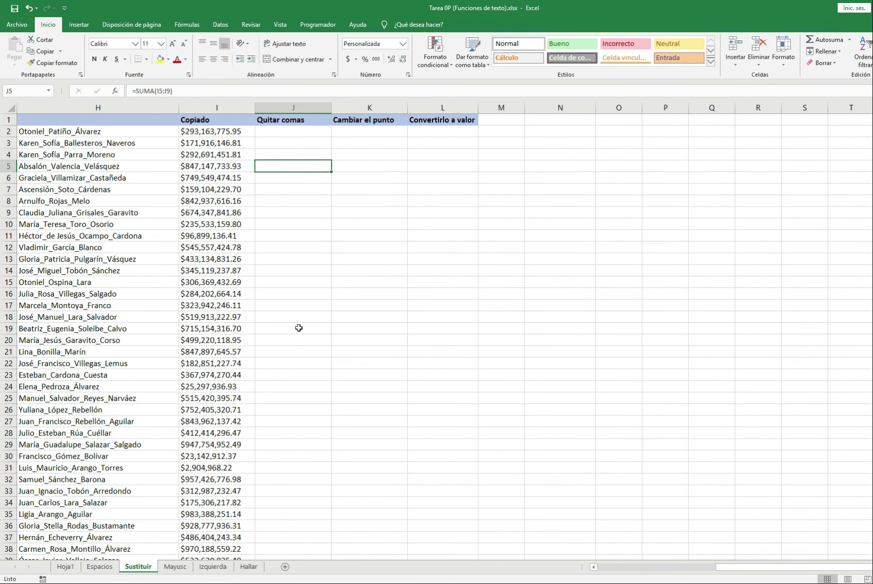
key(Left)
key(Down)
key(Down)
key(Up)
key(Up)
key(Right)
key(Up)
key(Up)
key(Up)
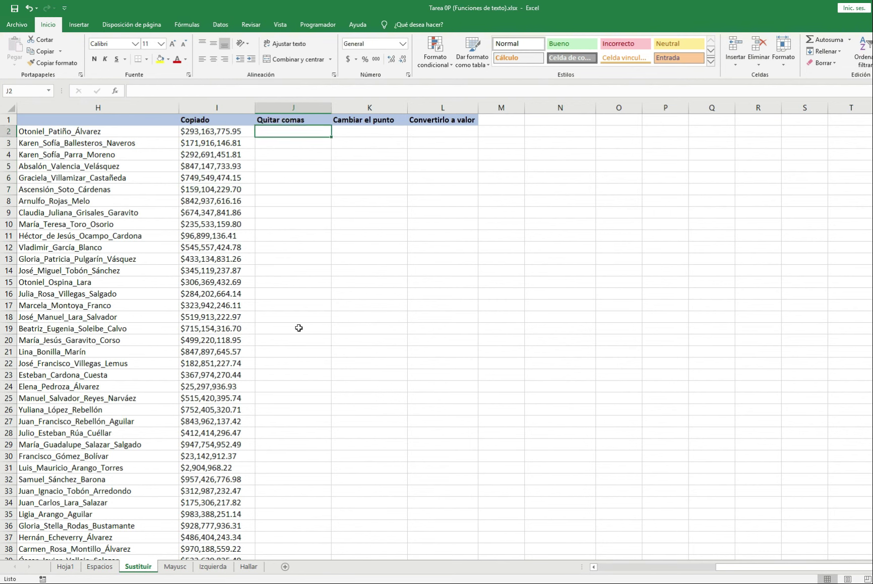
key(Left)
key(ctrl+Home)
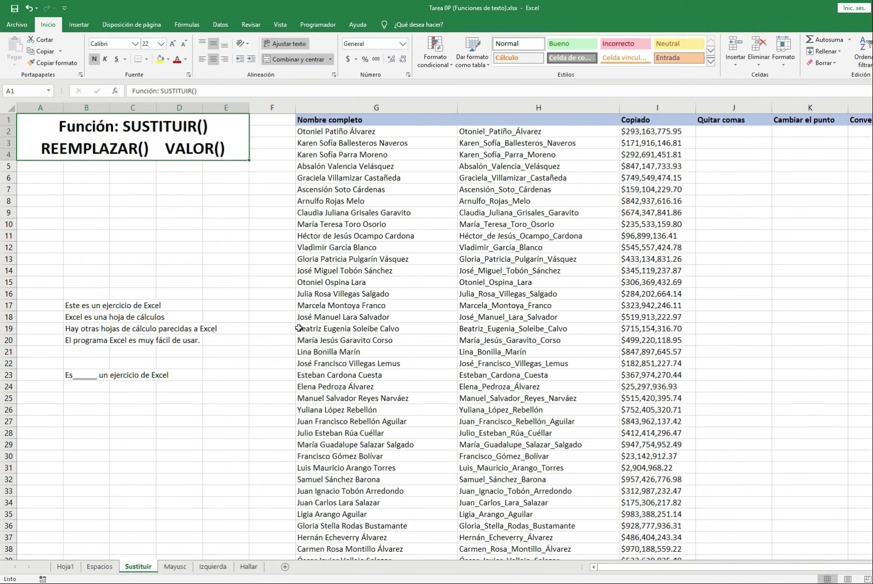
key(Right)
key(Down)
key(Right)
key(Right)
key(Right)
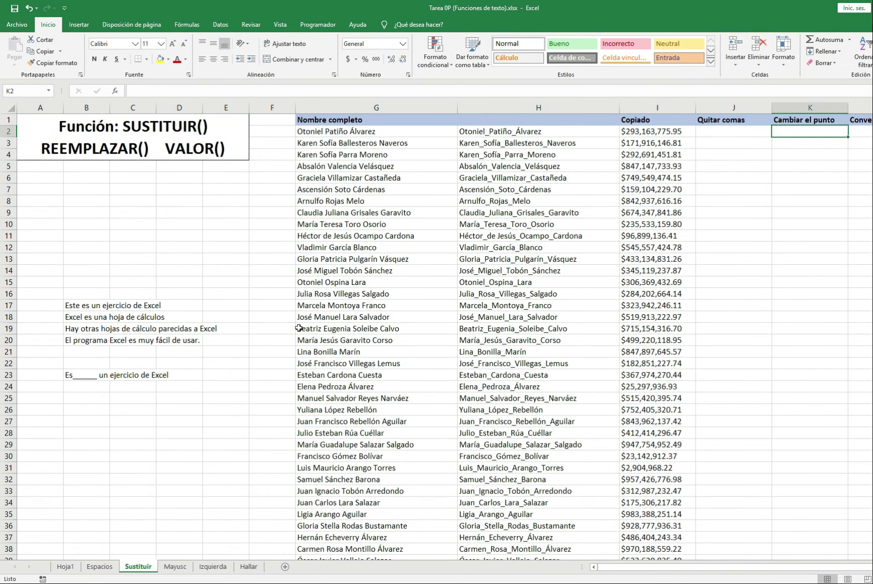
key(Right)
key(Right)
key(Right)
key(Right)
key(Right)
key(Right)
key(Right)
key(Right)
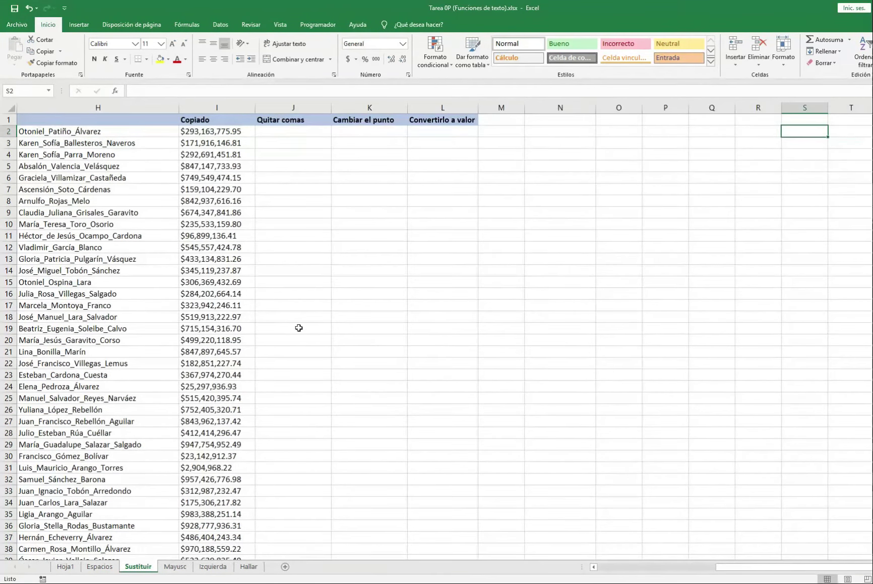
key(Left)
key(Left)
key(Left)
key(Left)
key(Left)
key(Left)
key(Left)
key(Left)
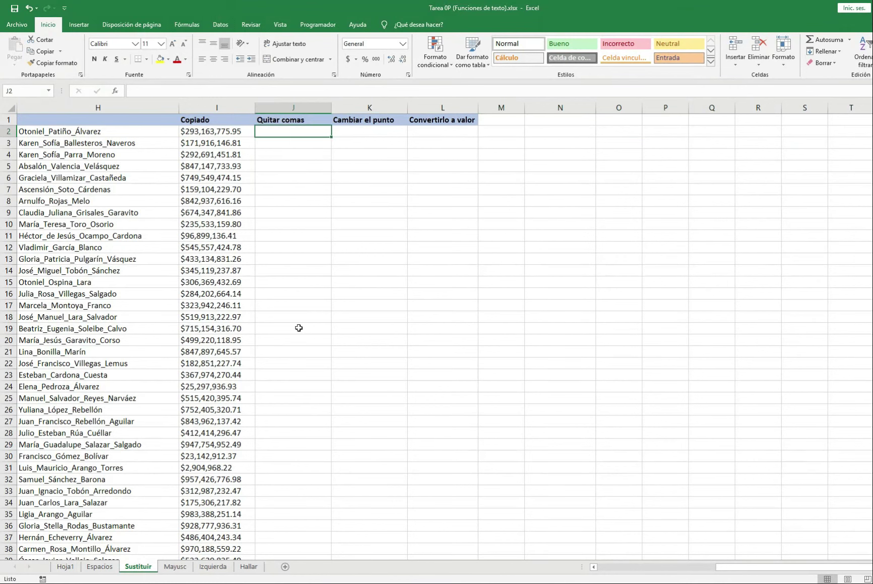
Step: Enter =SUSTITUIR(I2;",";"") in J2 to strip commas, giving $293163775.95
text(=s)
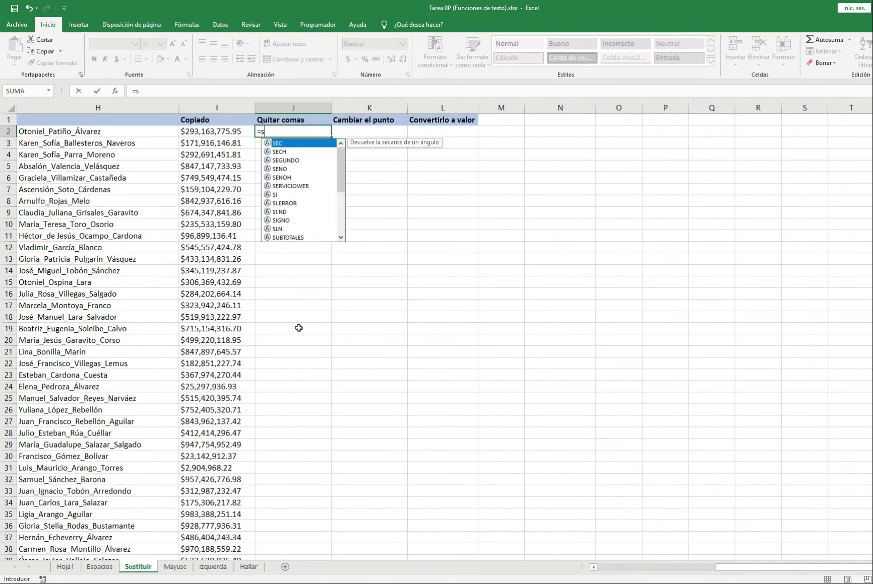
text(us)
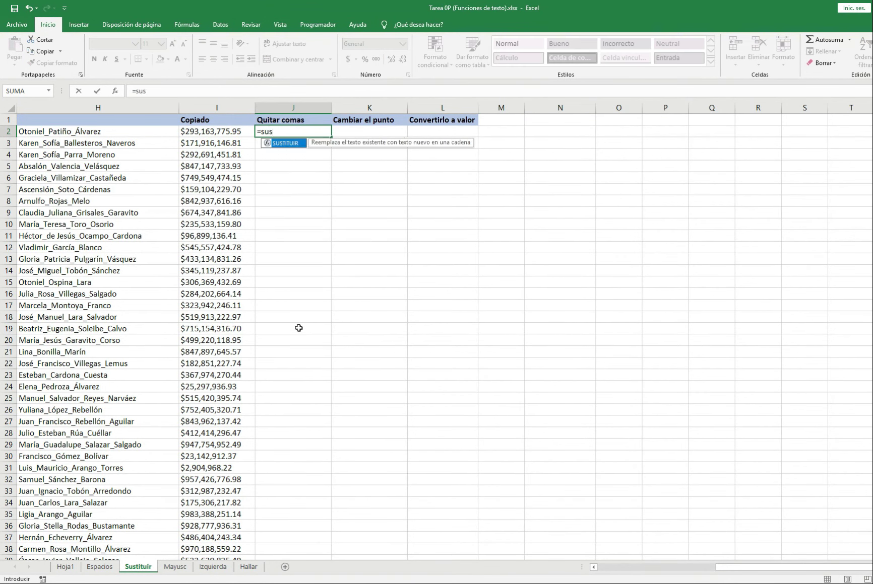
key(Tab)
key(Left)
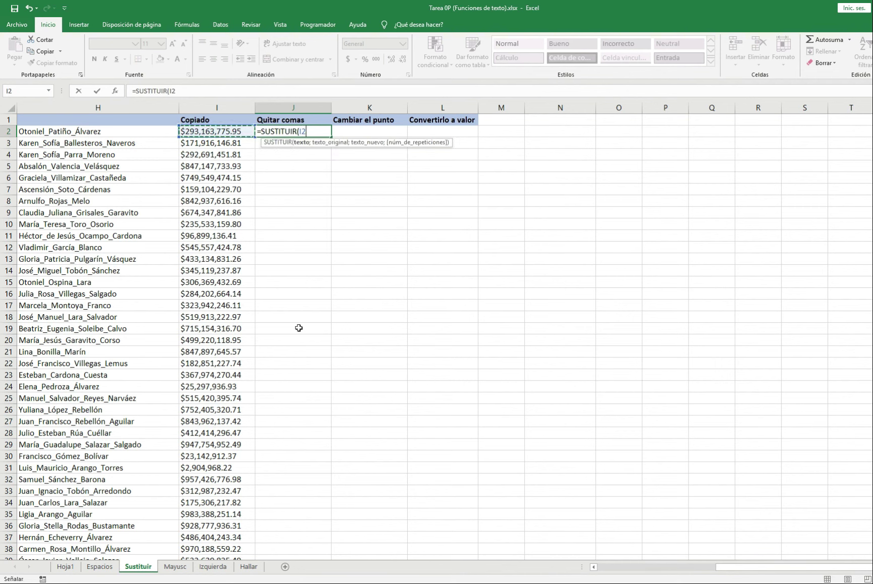
text(;)
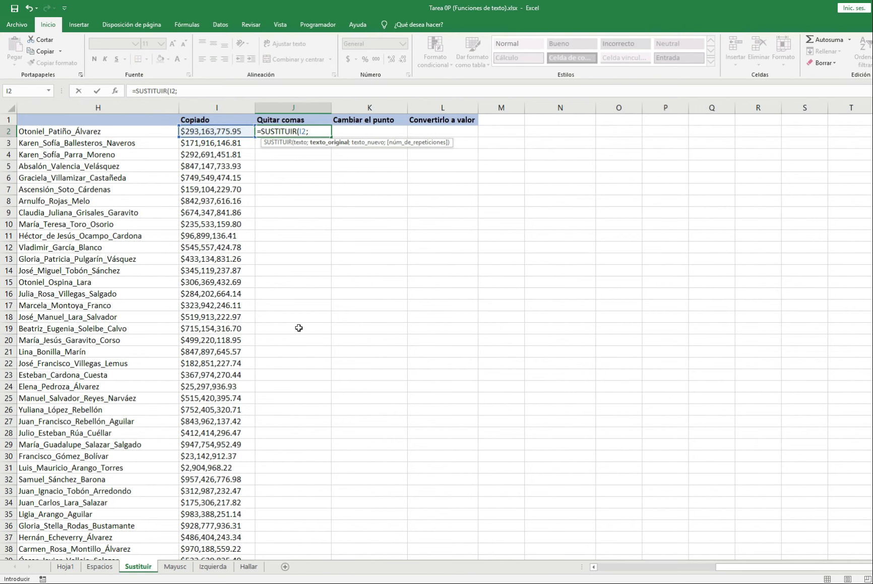
text(",)
text(;)
text(")
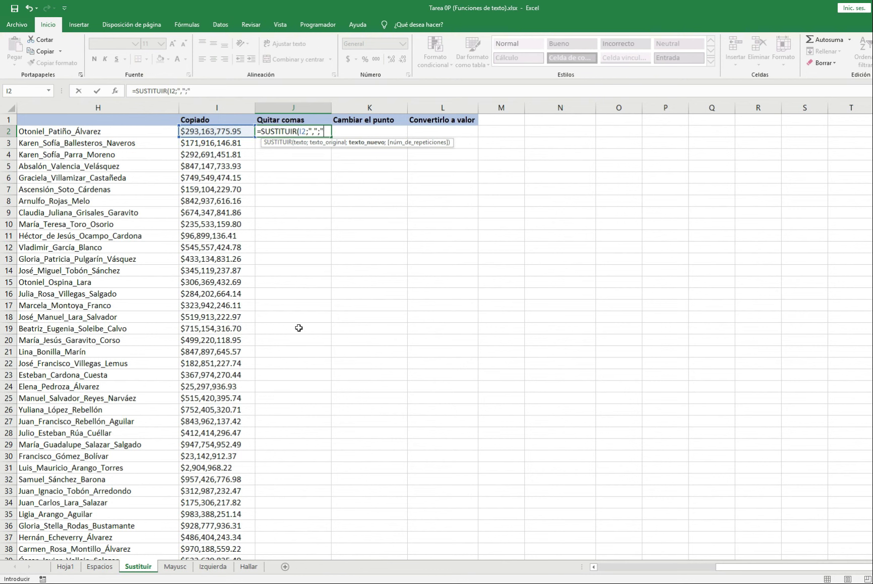
text(")
text())
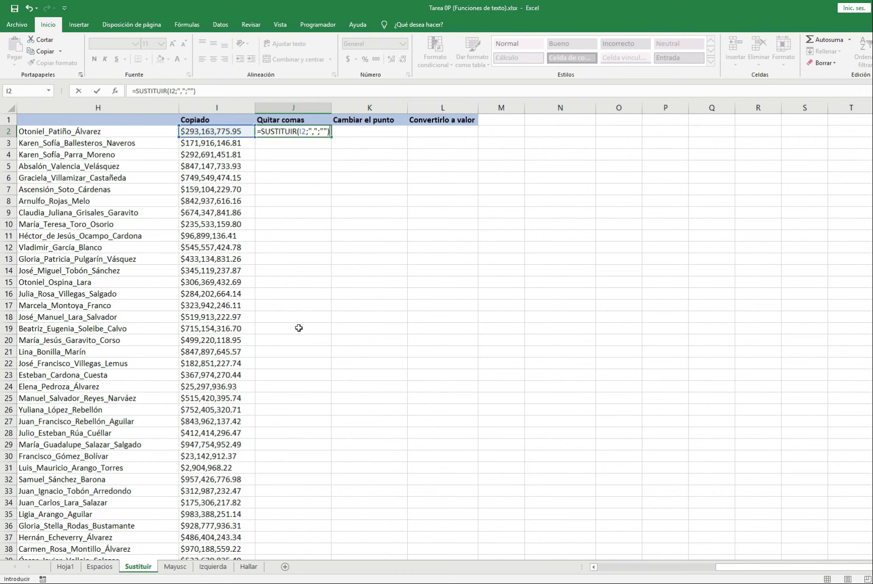
key(Return)
key(Up)
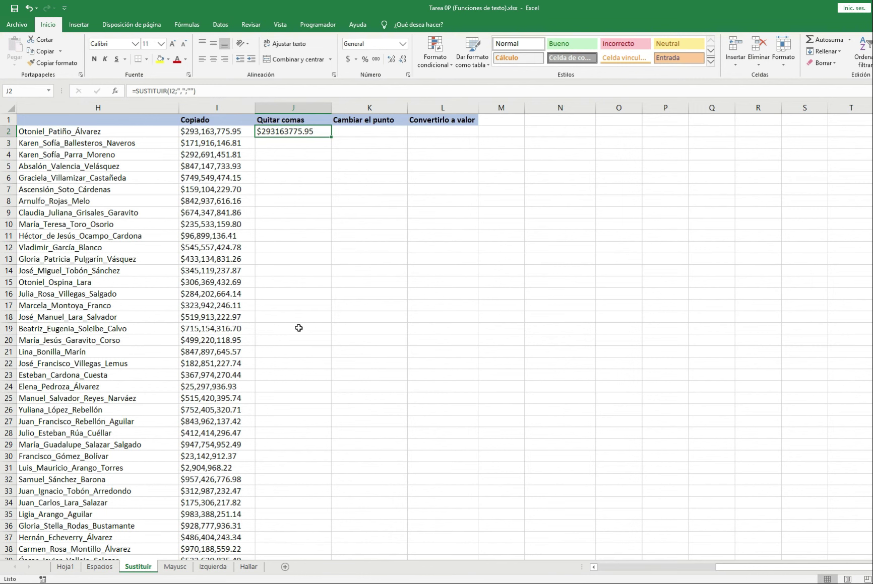
key(Right)
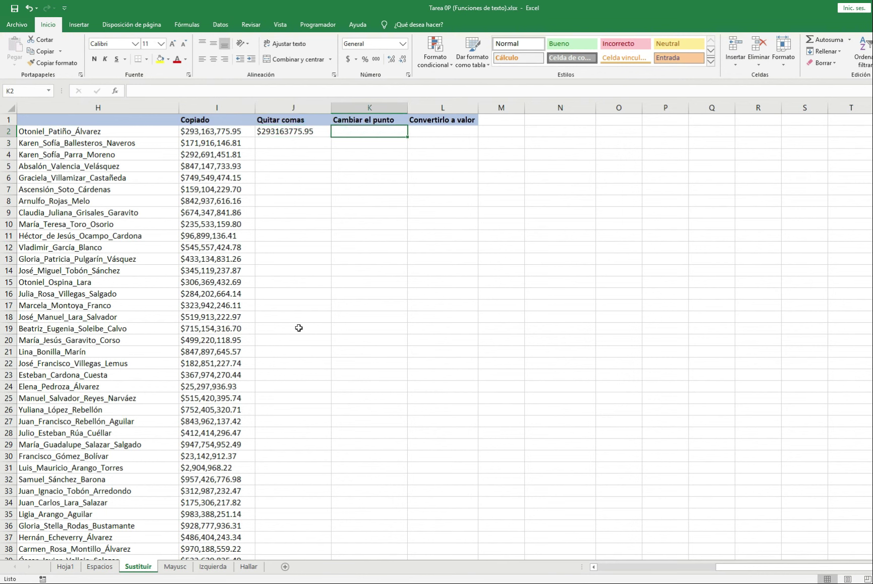
Step: Enter =SUSTITUIR(J2;".";",") in K2 so the amount reads $293163775,95
text(=)
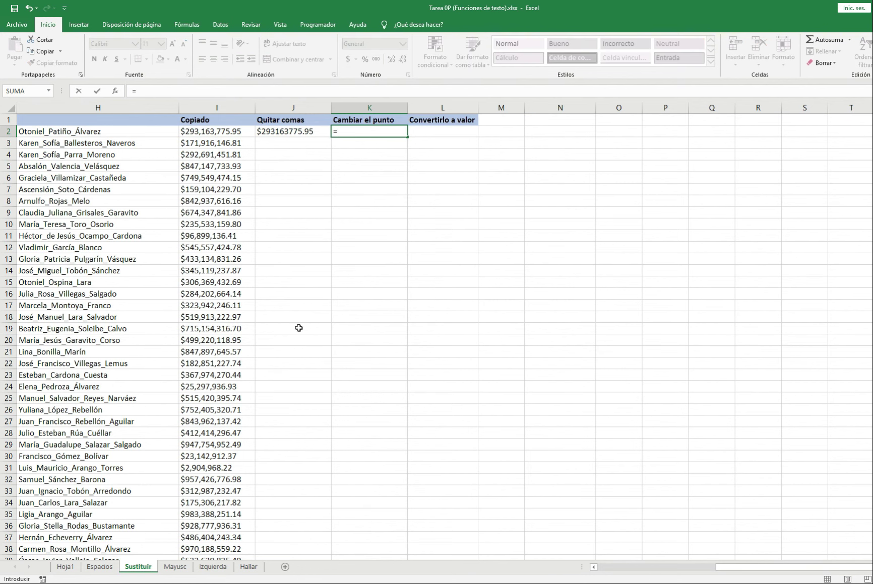
text(sus)
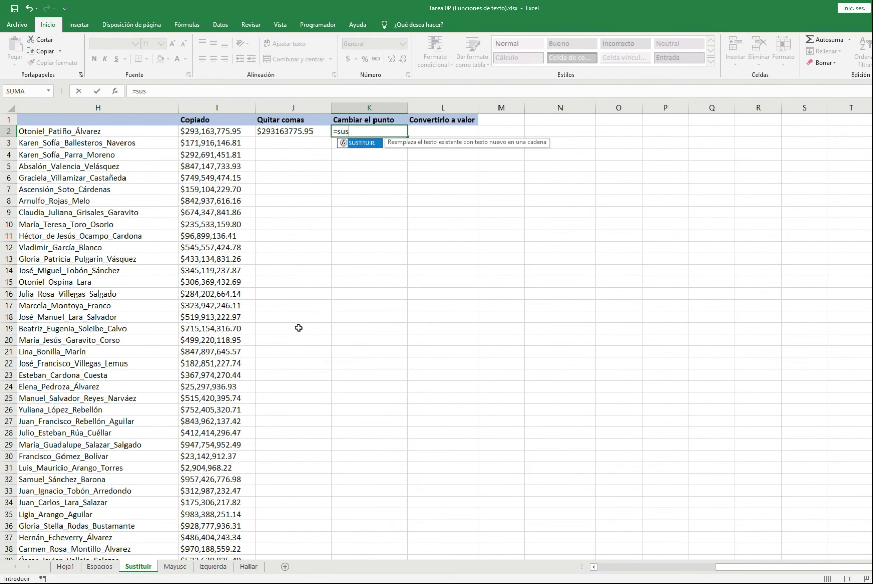
text(t)
key(Tab)
key(Left)
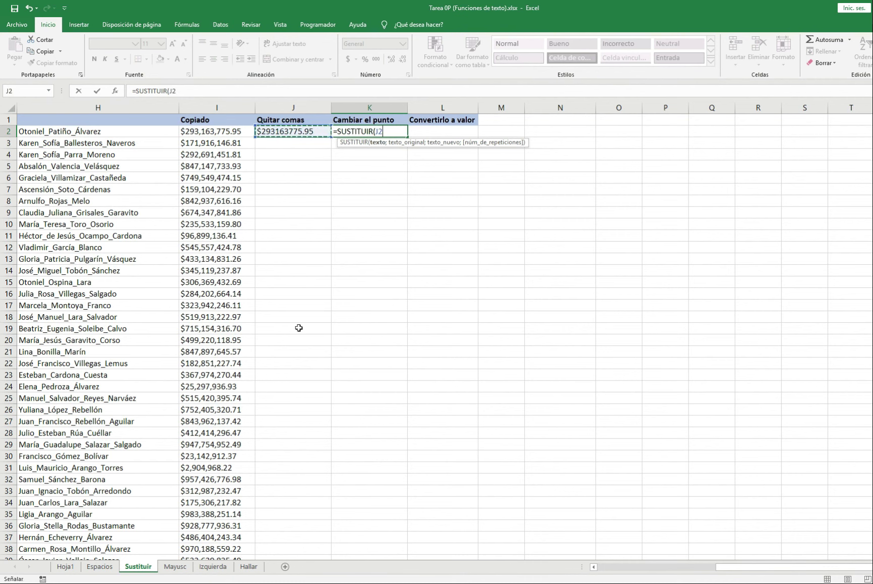
text(;)
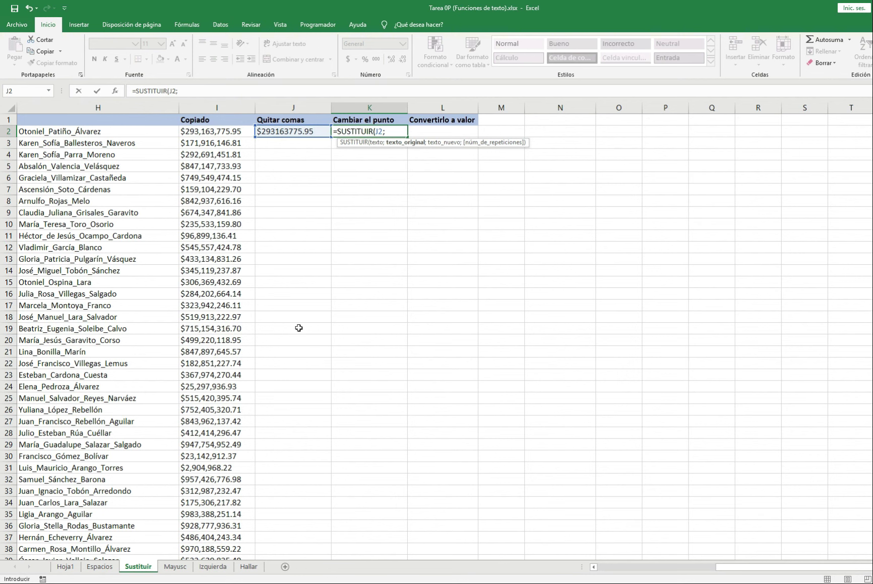
text(".")
text(;)
text(",")
text())
key(Return)
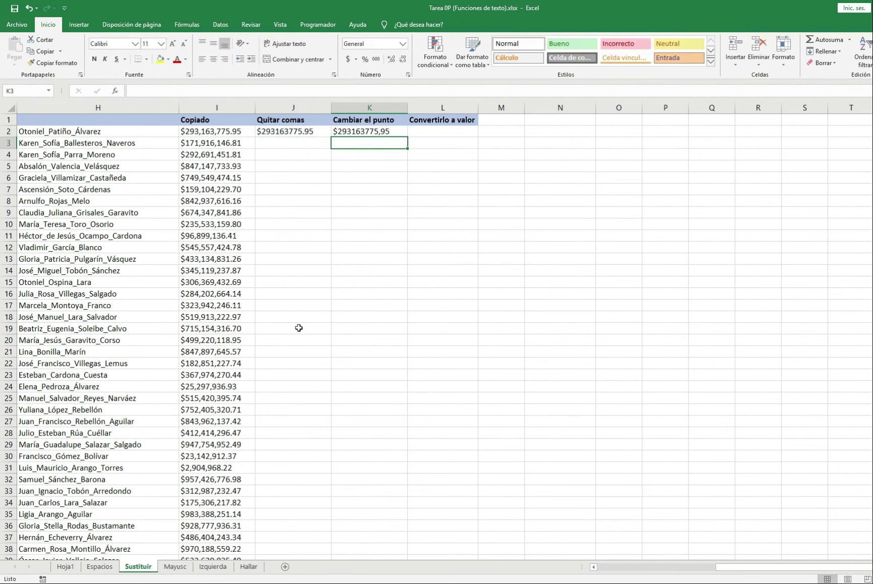
key(Up)
key(Right)
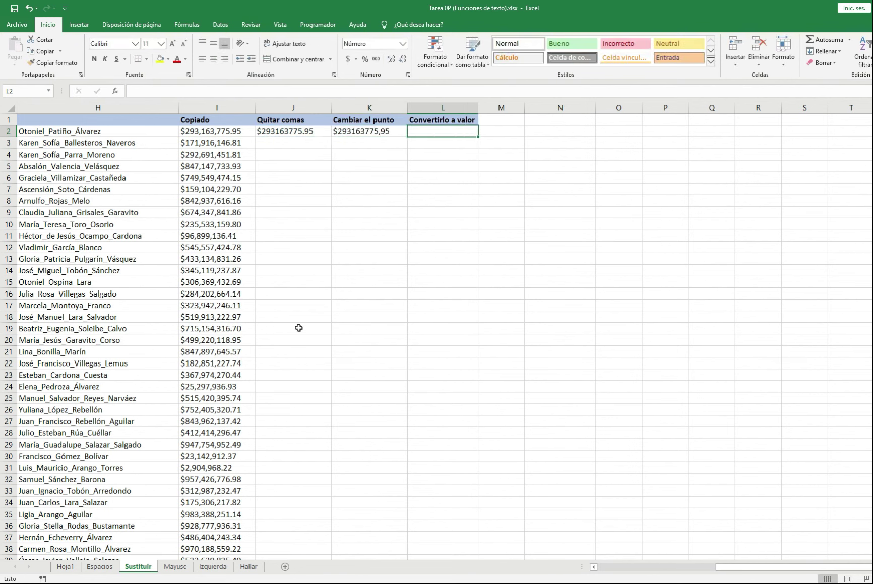
key(Left)
key(Right)
Step: Enter =VALOR(K2) in L2 to convert the text into the number 293163775,95
text(=)
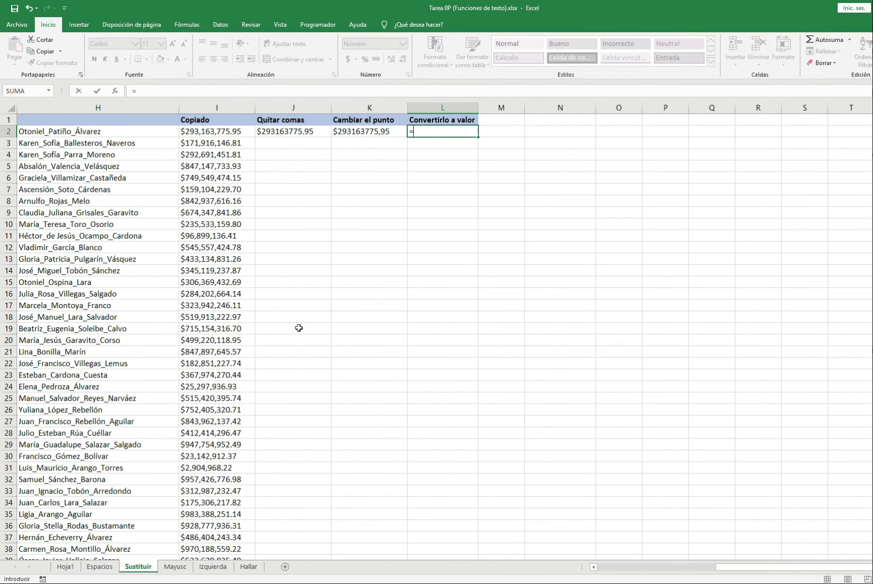
text(val)
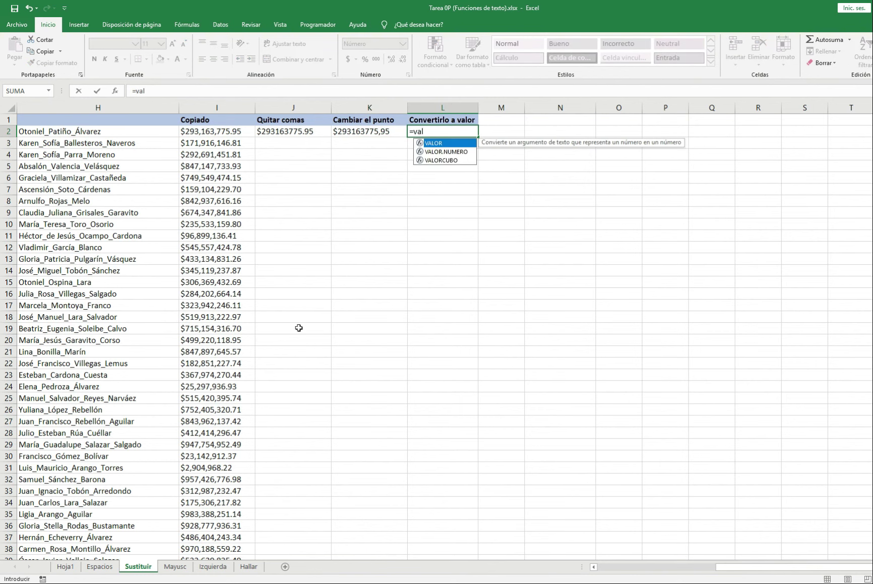
key(Tab)
key(Left)
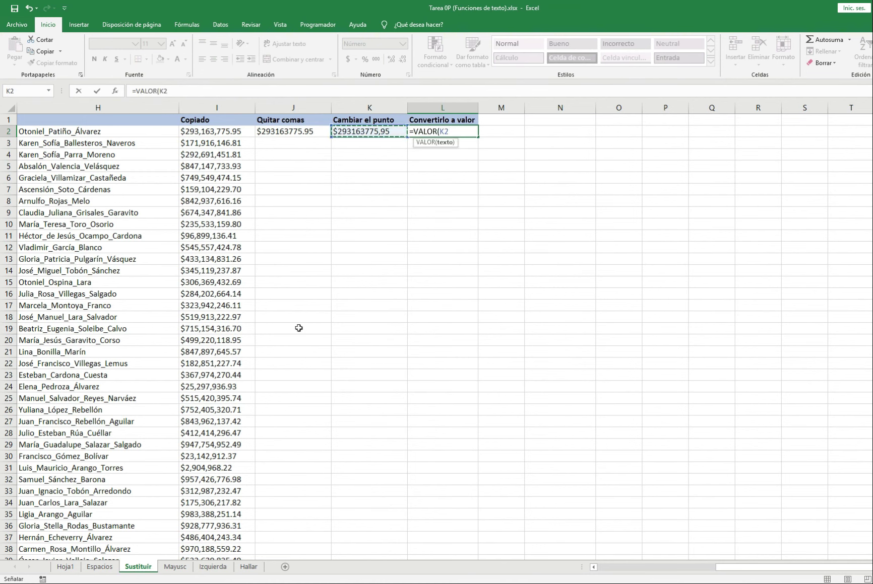
key(ctrl+Return)
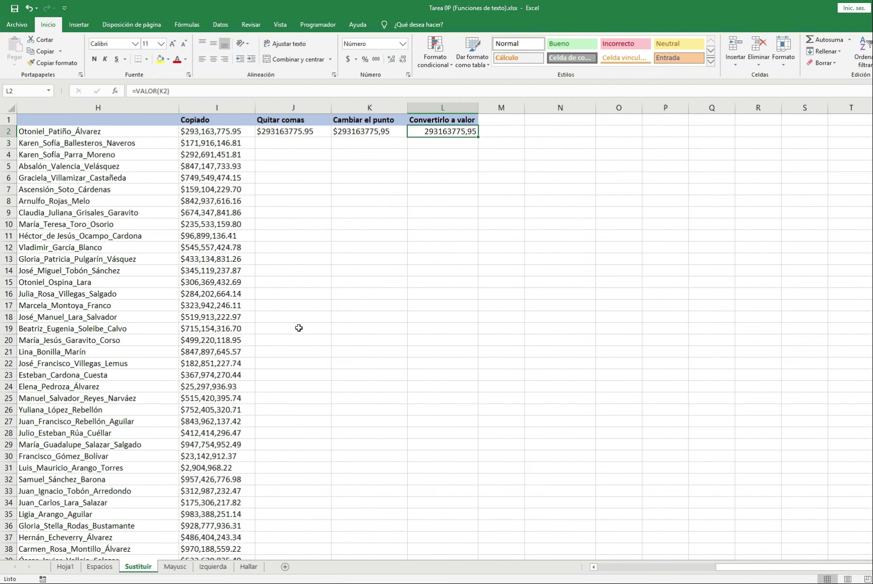
key(Left)
key(Left)
key(Left)
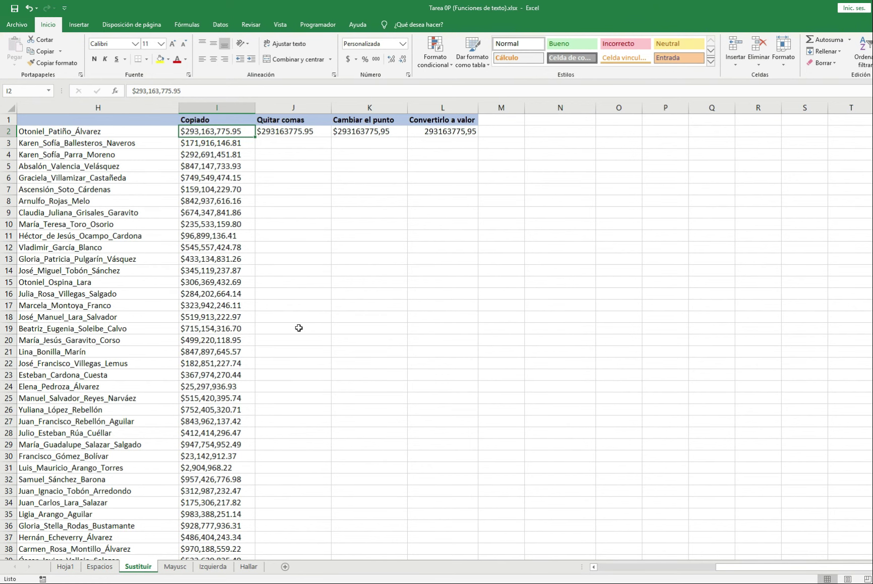
Step: Select J2:L10078 and fill the three conversion formulas down with Ctrl+D
key(ctrl+Down)
key(Right)
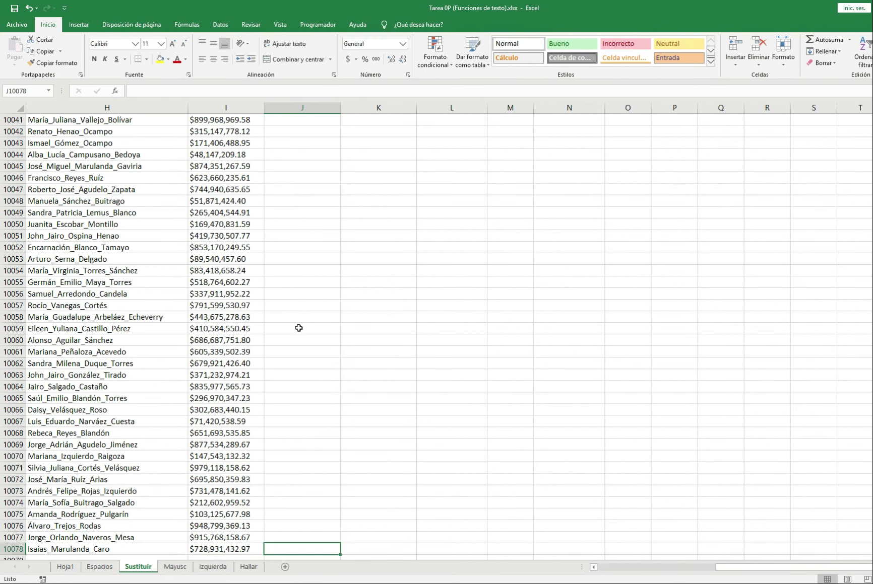
key(shift+Right)
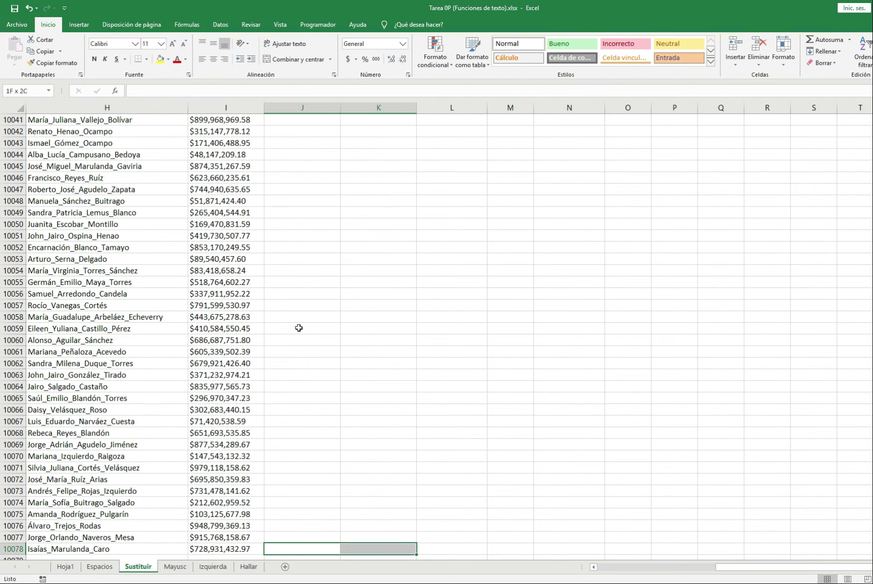
key(shift+Right)
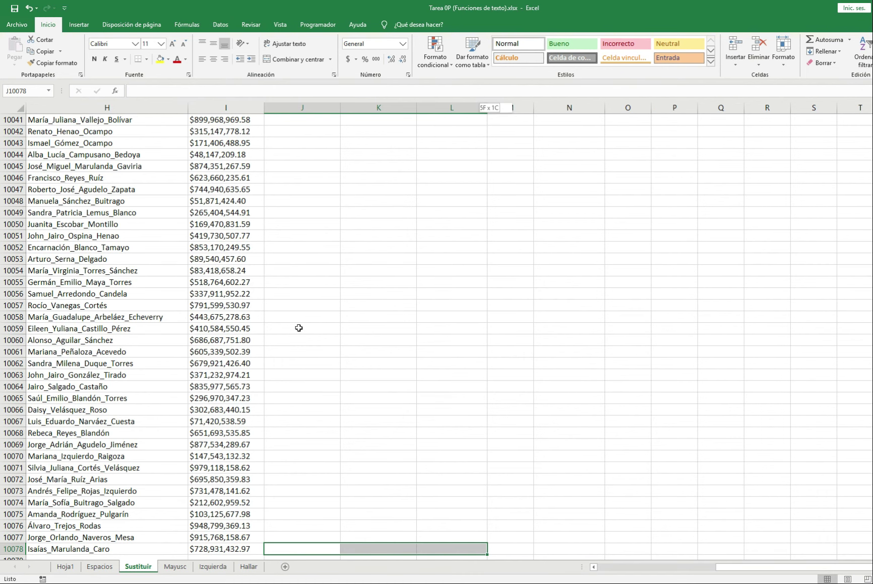
key(ctrl+shift+Up)
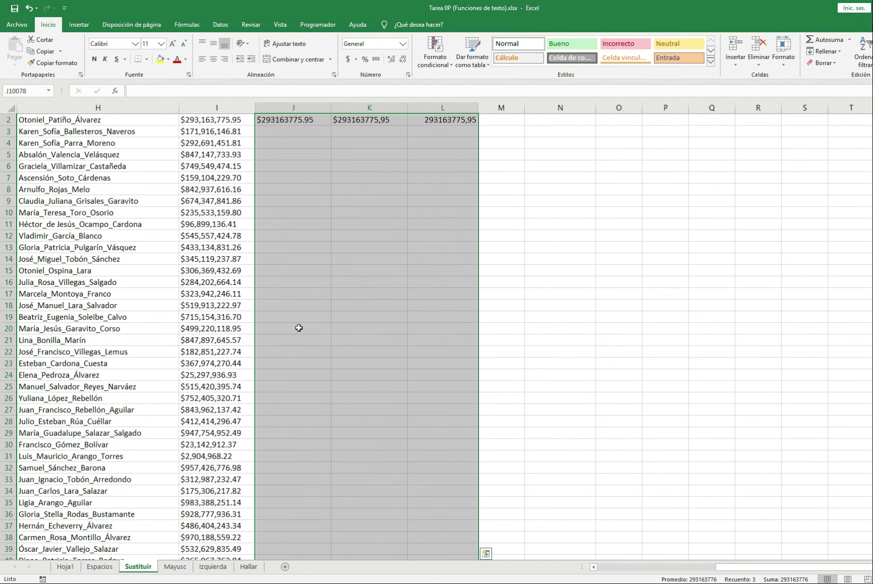
key(ctrl+d)
key(Up)
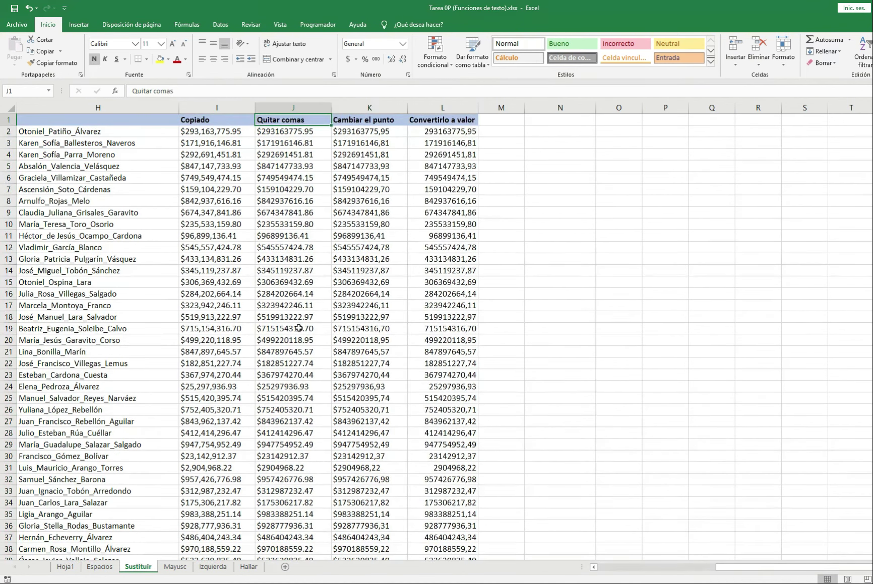
key(Down)
key(Right)
key(Right)
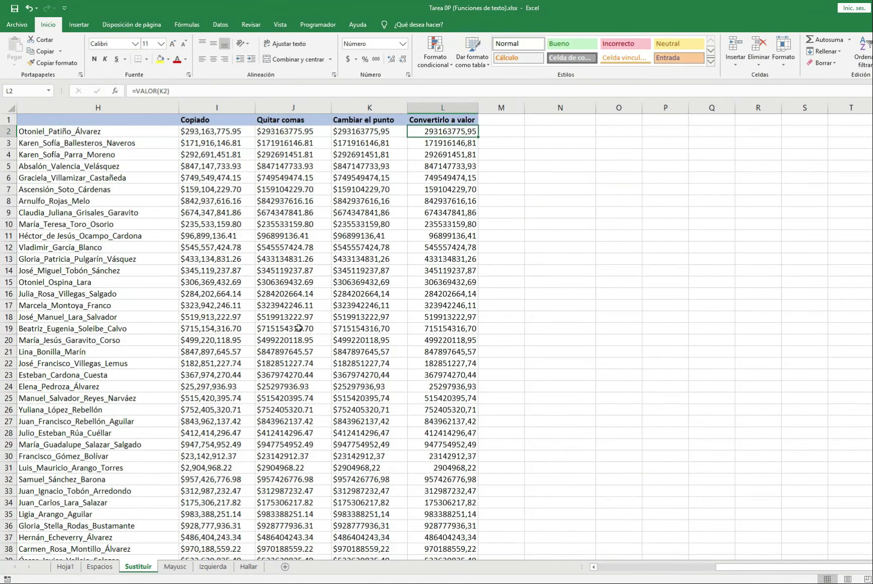
key(Right)
key(Right)
text(=SU)
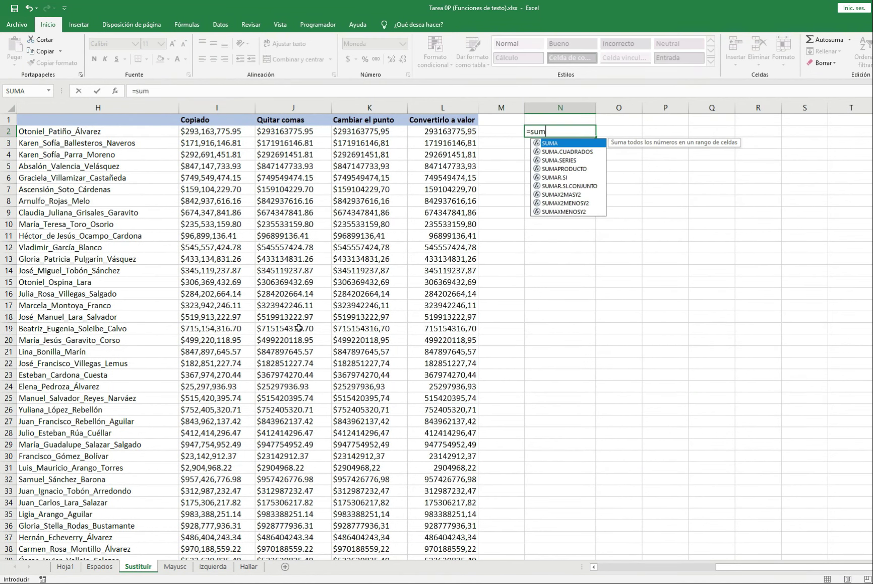
text(MA()
key(Left)
key(Left)
key(shift+Down)
key(shift+Down)
key(shift+Down)
key(shift+Down)
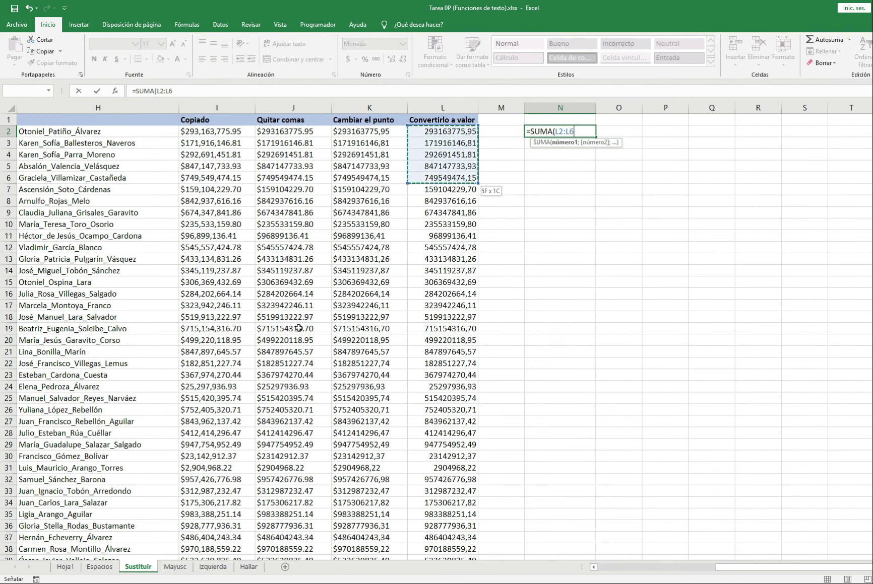
key(ctrl+Return)
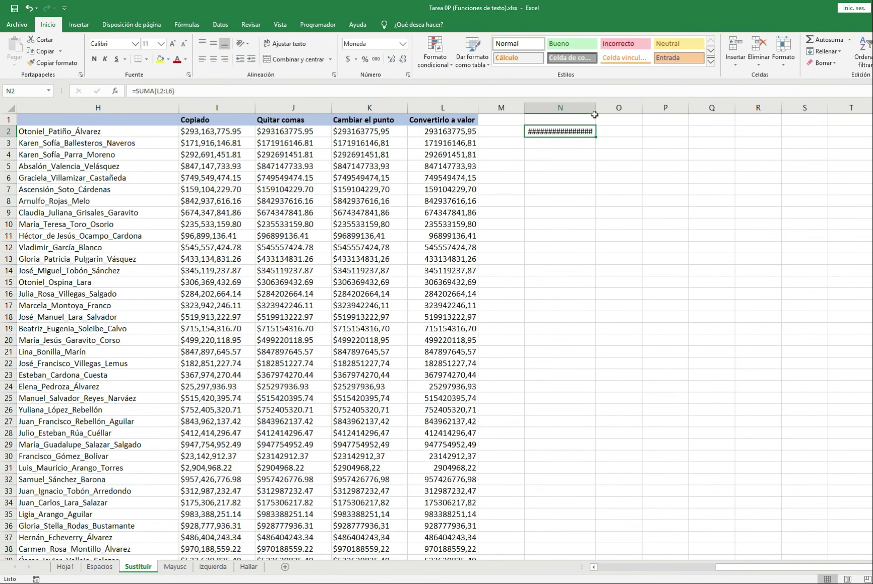
drag(595, 106, 598, 107)
double_click(595, 106)
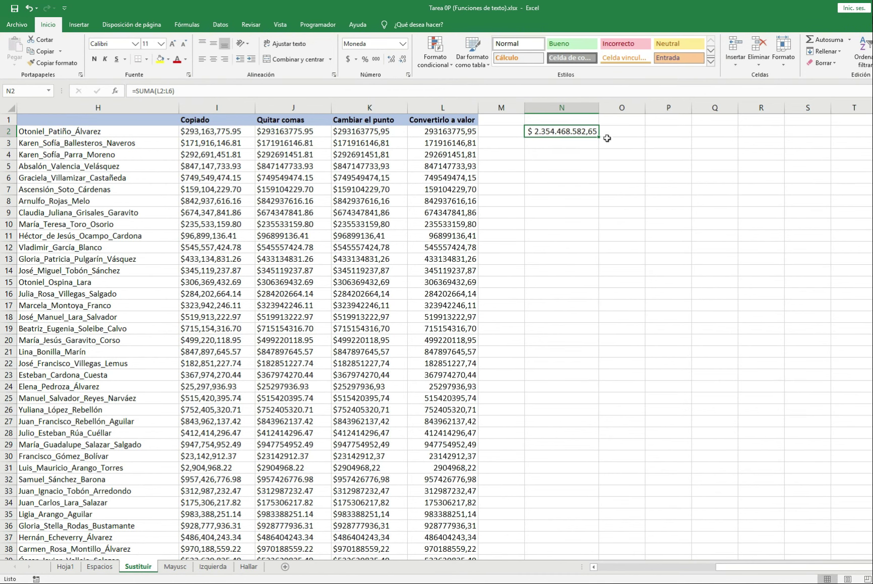
key(Delete)
key(Left)
key(Left)
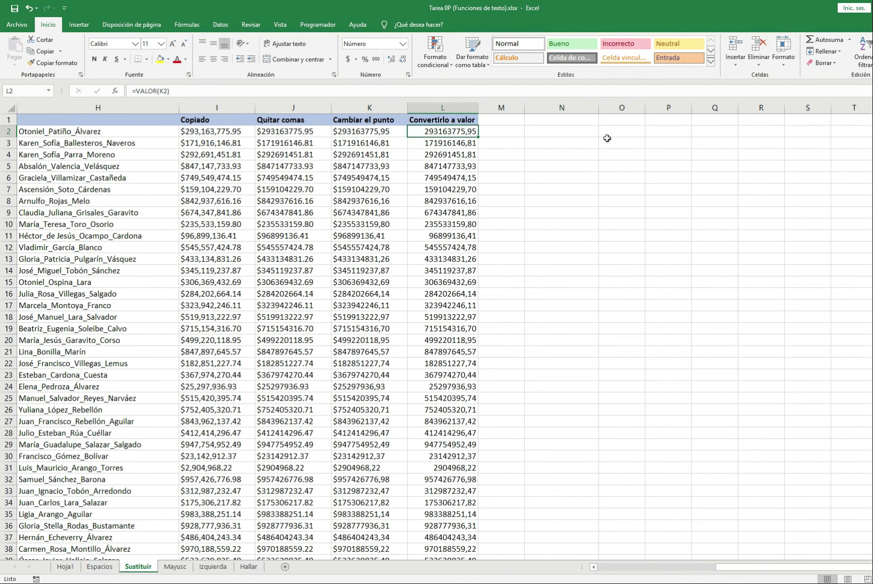
Step: Copy the SUSTITUIR(J2;".";",") expression from K2's formula
key(Left)
key(Left)
key(Right)
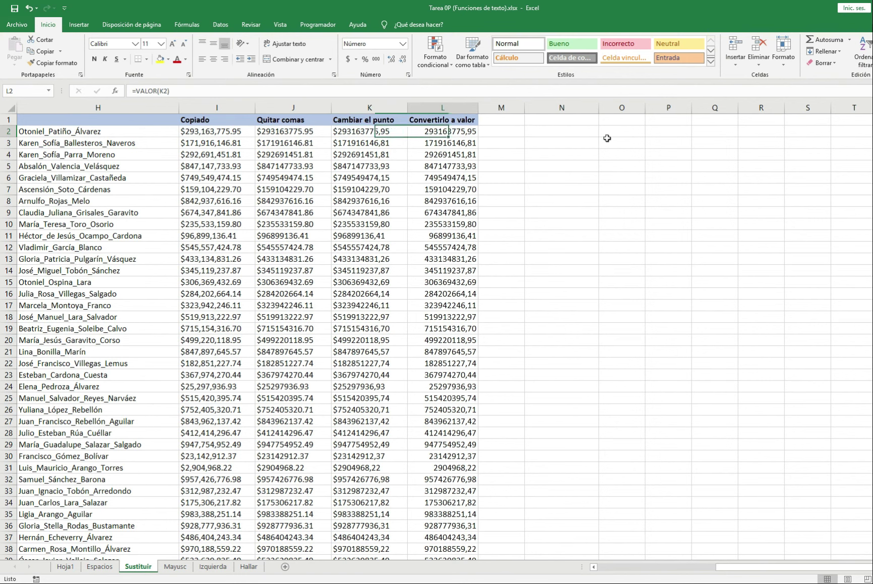
key(Right)
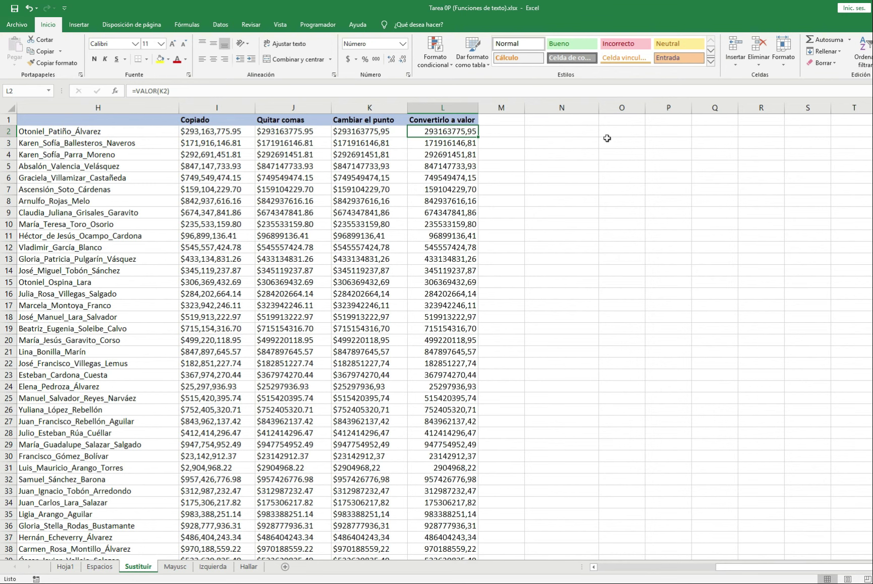
key(F2)
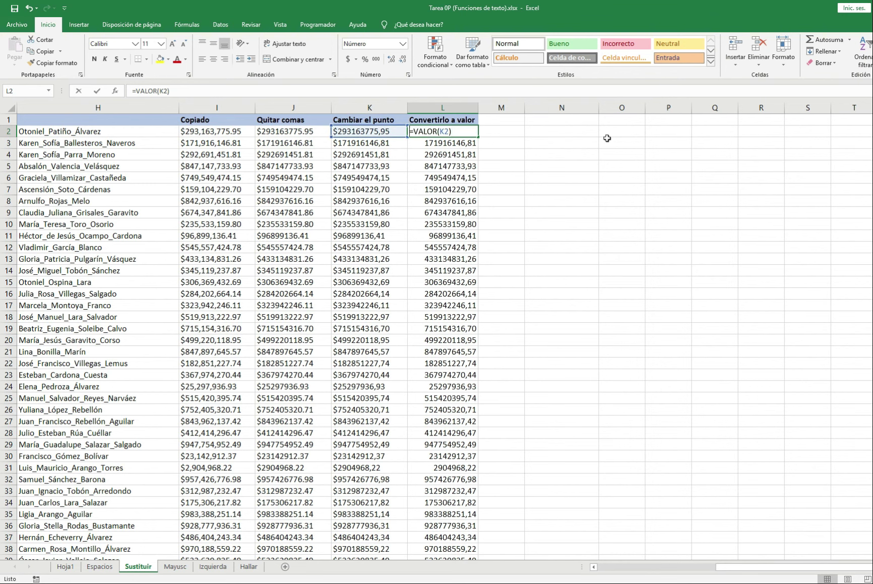
key(Left)
key(Left)
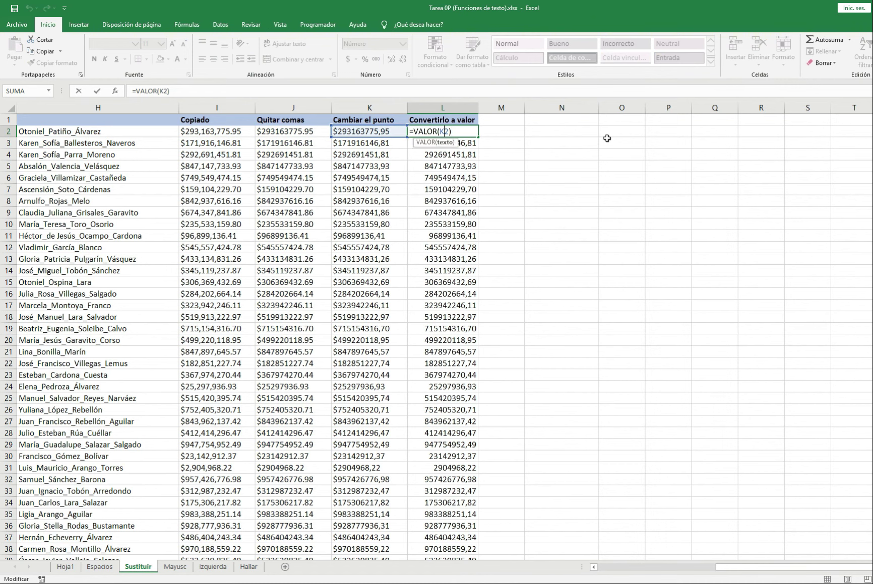
key(Left)
key(Escape)
key(Left)
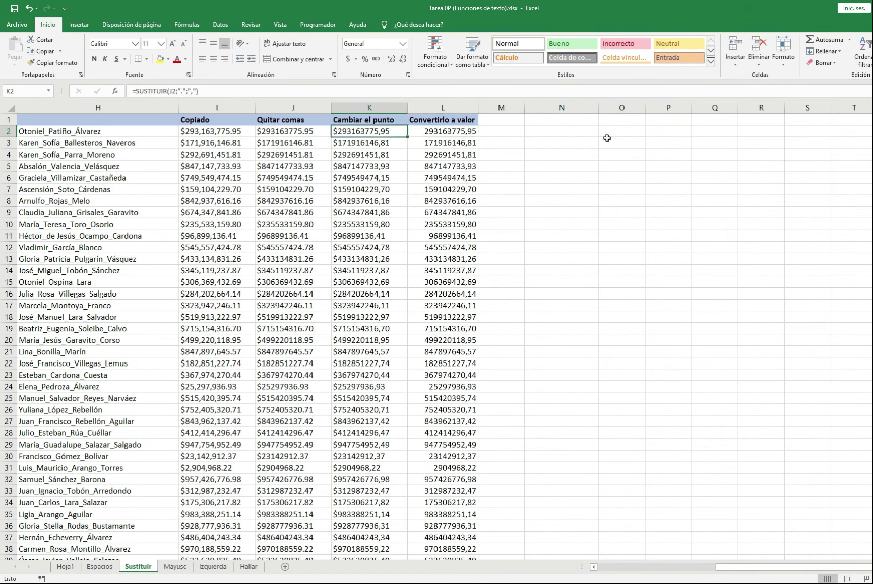
key(F2)
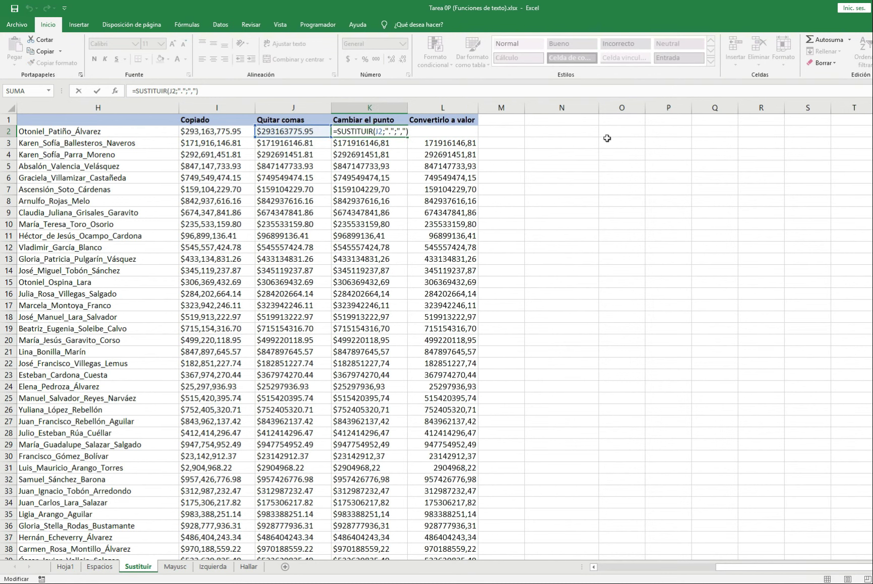
key(Left)
key(shift+Left)
key(shift+Left)
key(shift+Left)
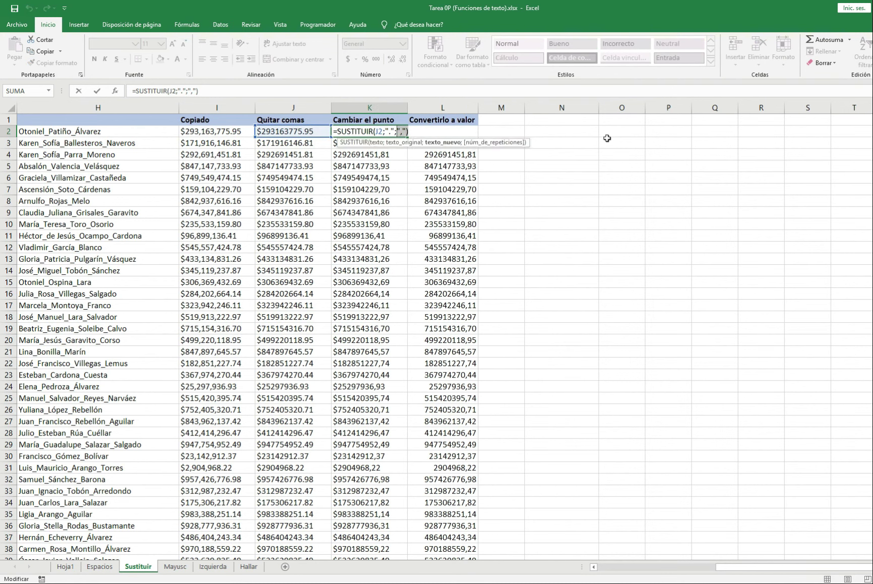
key(shift+Left)
key(shift+Left)
key(shift+Left)
key(shift+Left)
key(shift+Left)
key(shift+Left)
key(shift+Left)
key(shift+Left)
key(shift+Left)
key(shift+Left)
key(shift+Left)
key(shift+Left)
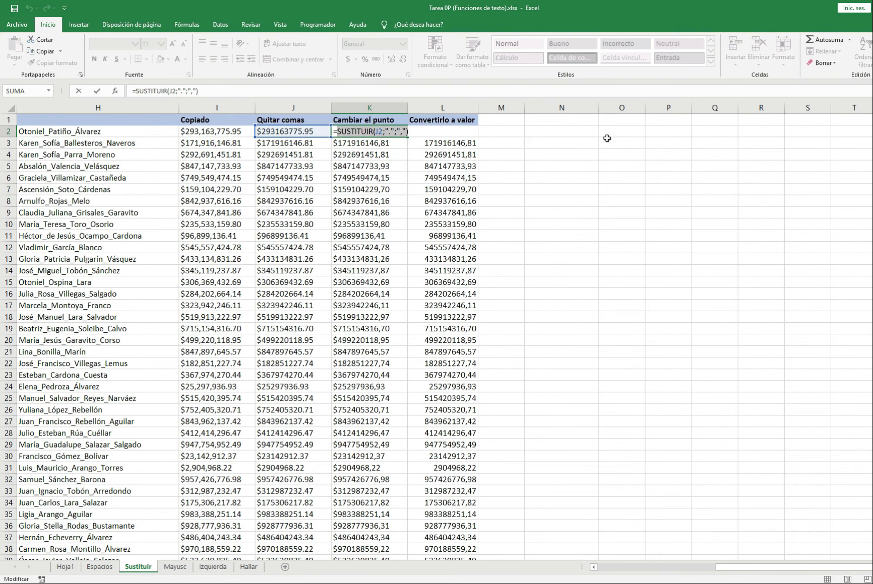
key(ctrl+c)
key(Escape)
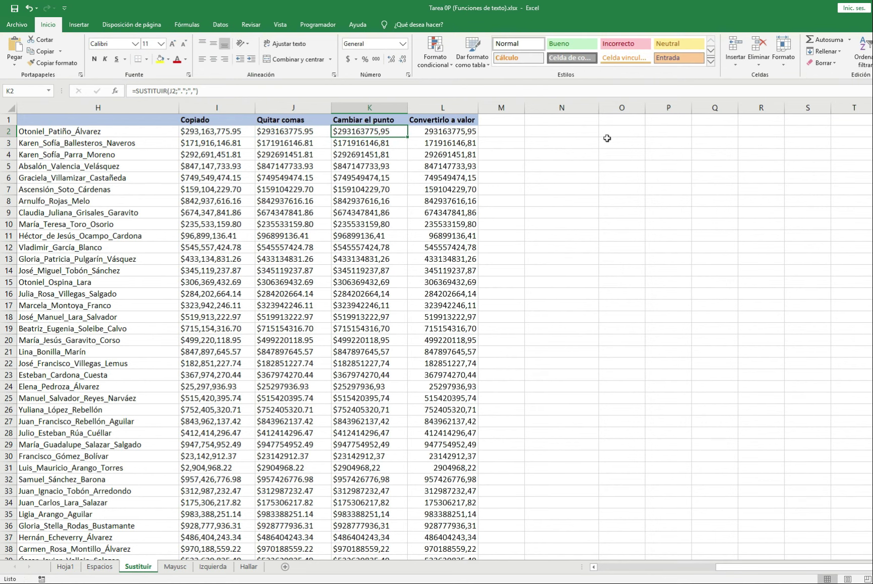
Step: Replace the K2 reference in L2 to make =VALOR(SUSTITUIR(J2;".";","))
key(Right)
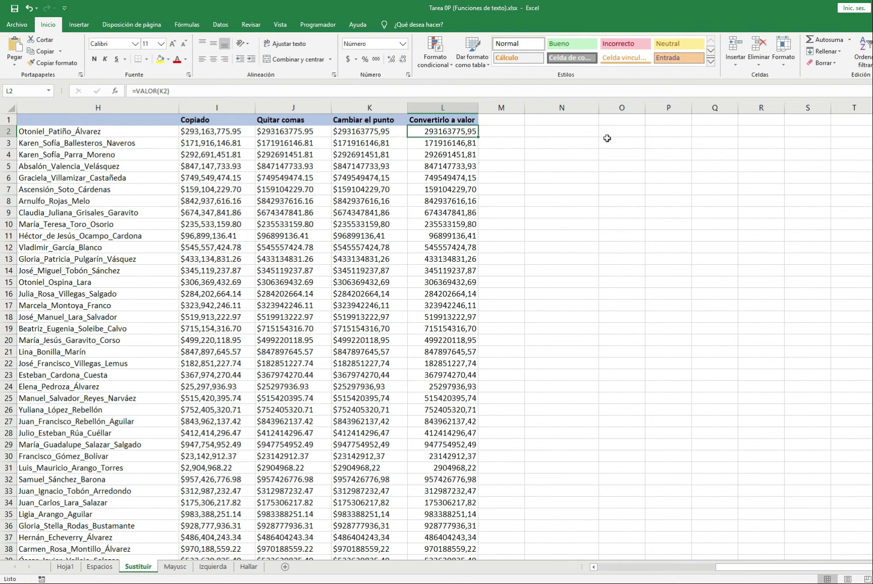
key(F2)
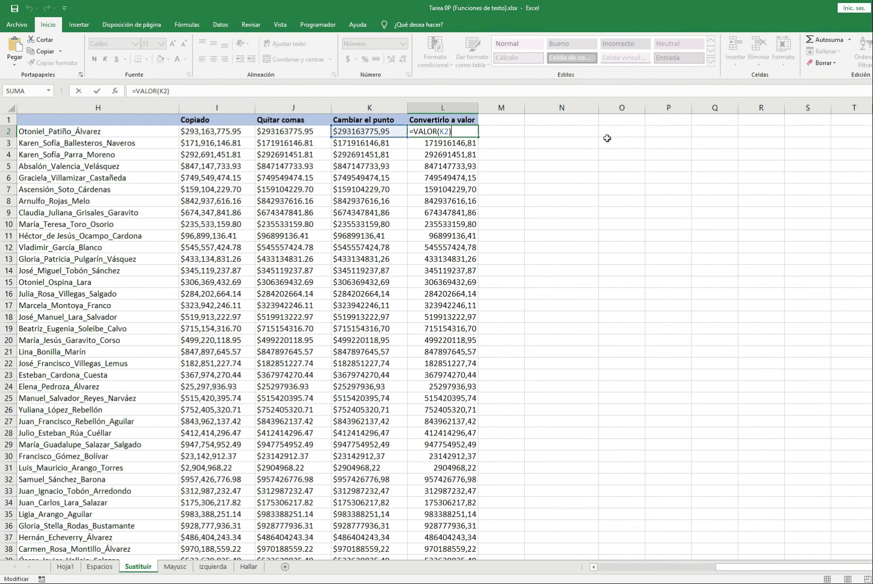
key(Left)
key(Left)
key(Left)
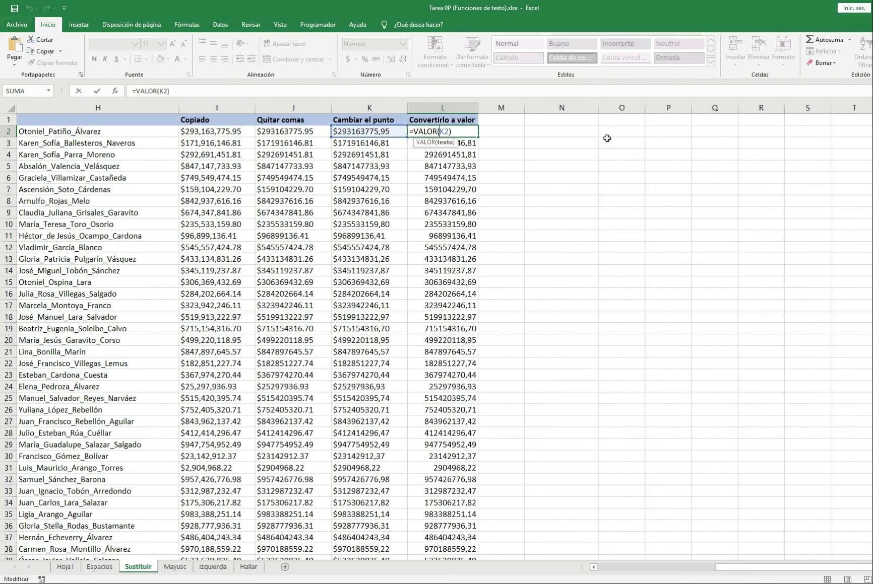
key(Delete)
key(Delete)
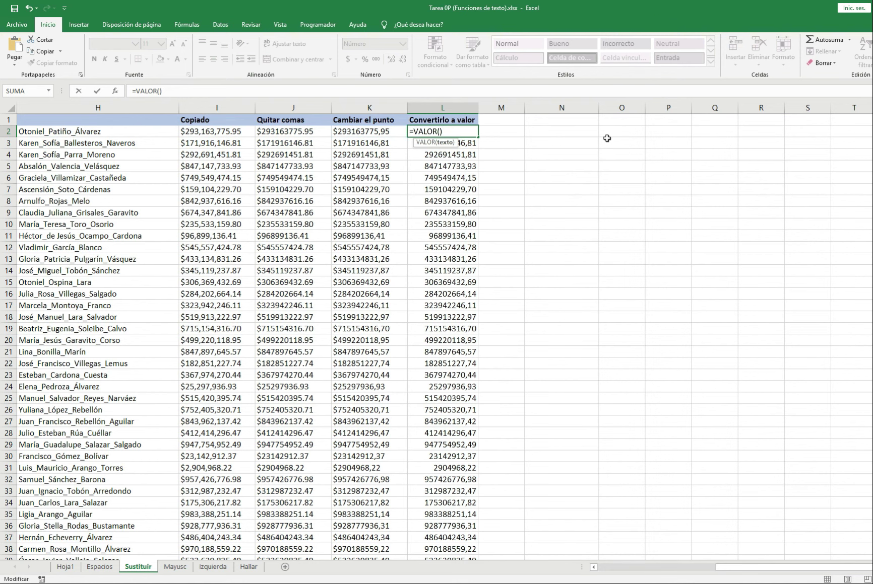
key(ctrl+v)
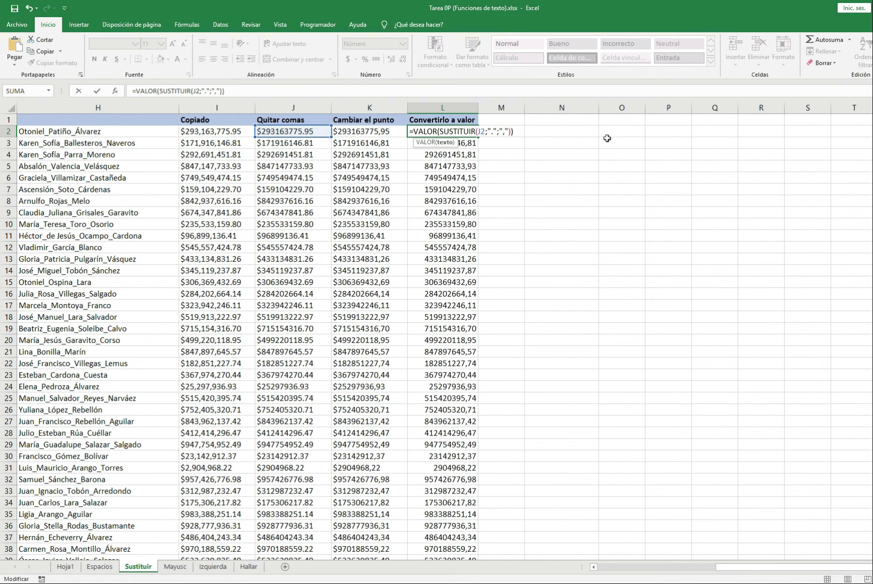
key(Return)
key(Up)
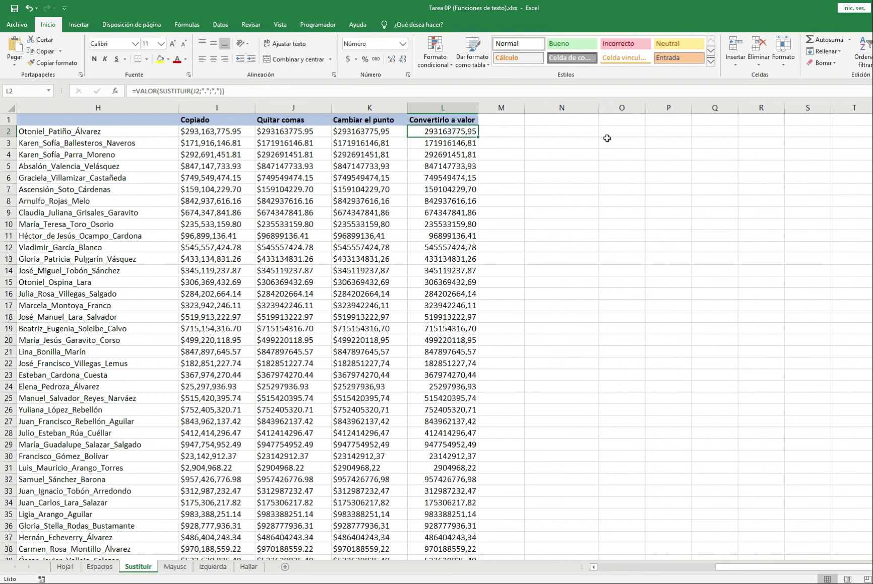
Step: Copy the SUSTITUIR(I2;",";"") expression from J2's formula
key(F2)
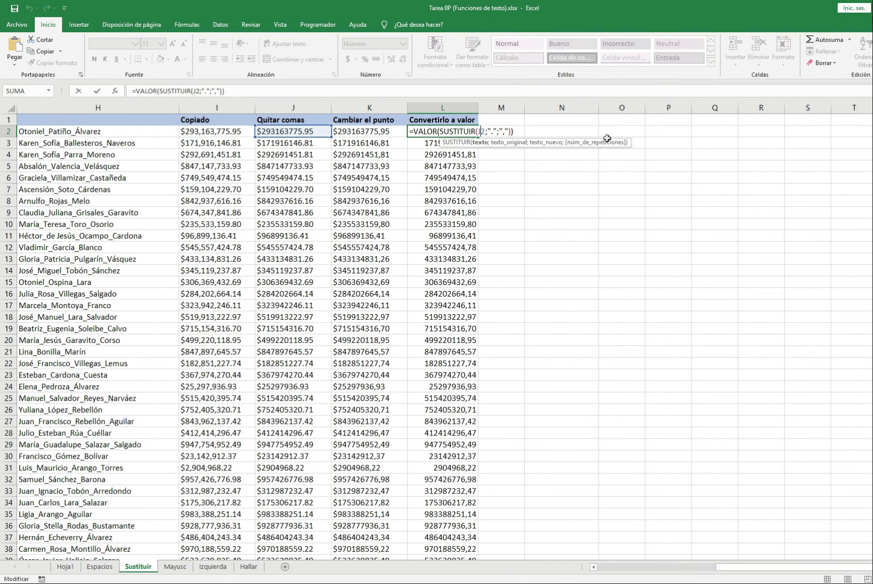
key(Escape)
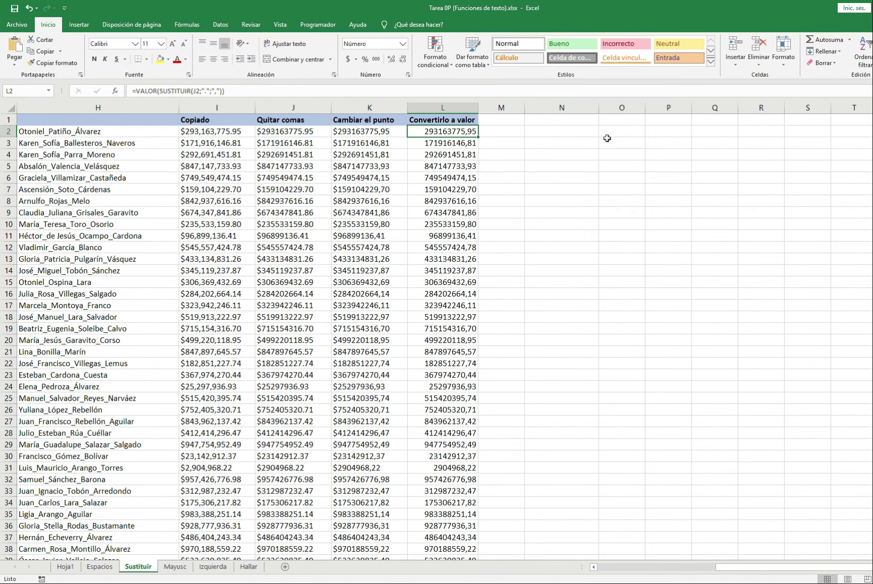
key(Left)
key(Left)
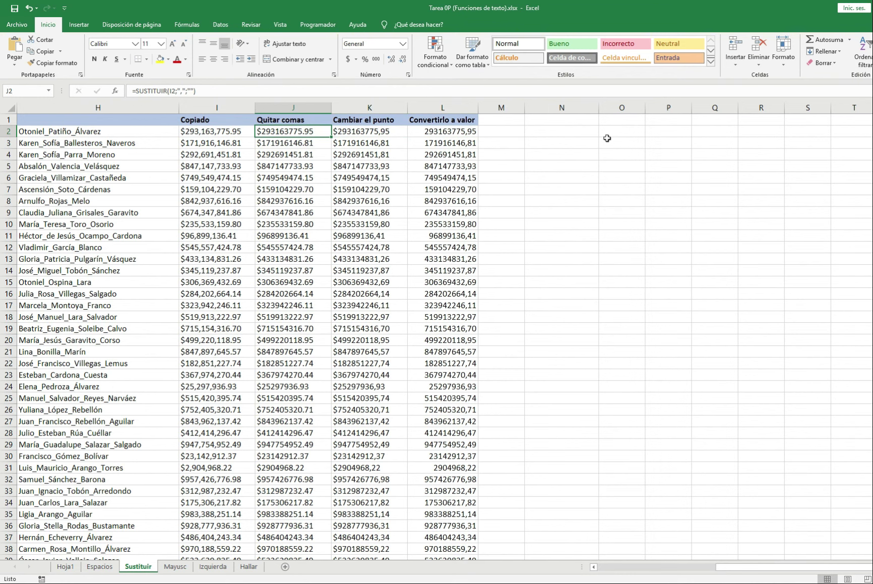
key(F2)
key(shift+Home)
key(shift+Right)
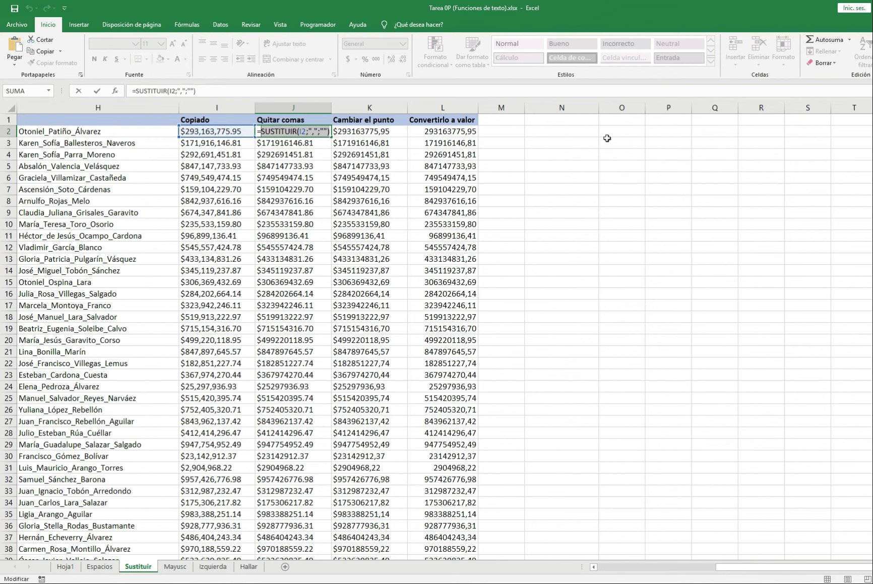
key(Escape)
Step: Swap J2 in L2 for it, giving =VALOR(SUSTITUIR(SUSTITUIR(I2;",";"");".";","))
key(Right)
key(Right)
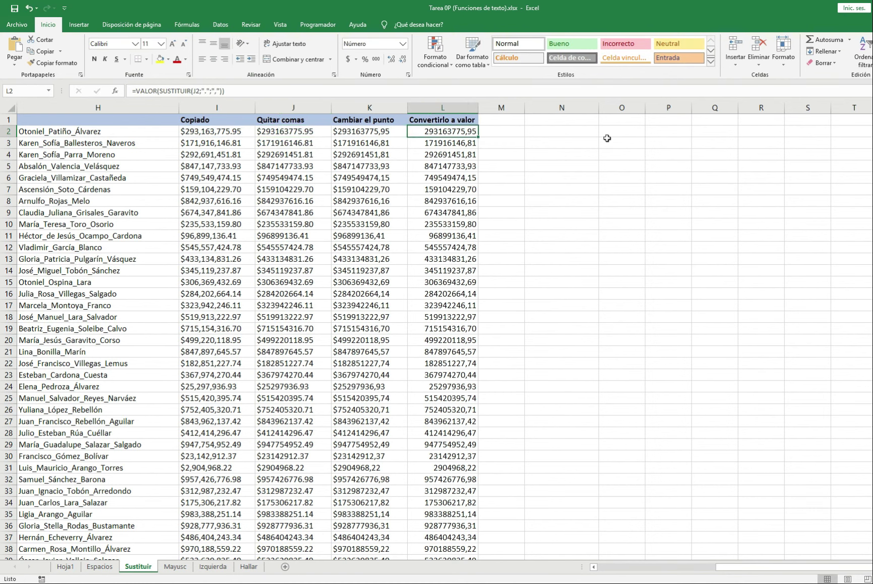
key(F2)
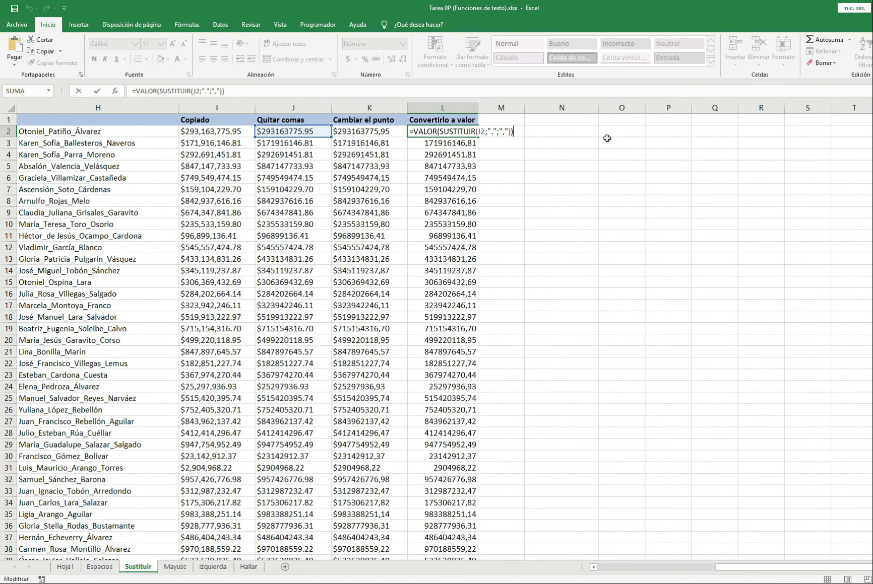
key(Left)
key(Left)
key(Left)
key(Left)
key(Left)
key(Left)
key(Left)
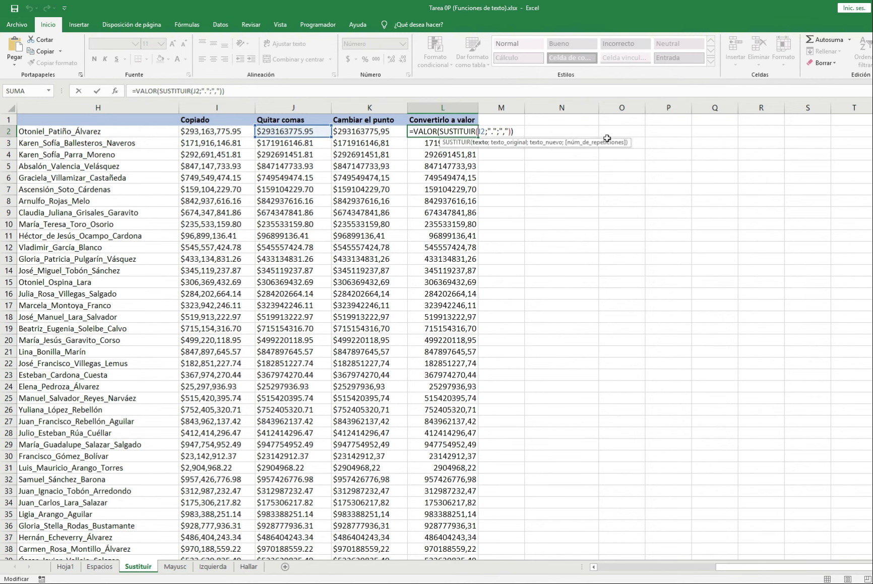
key(BackSpace)
key(BackSpace)
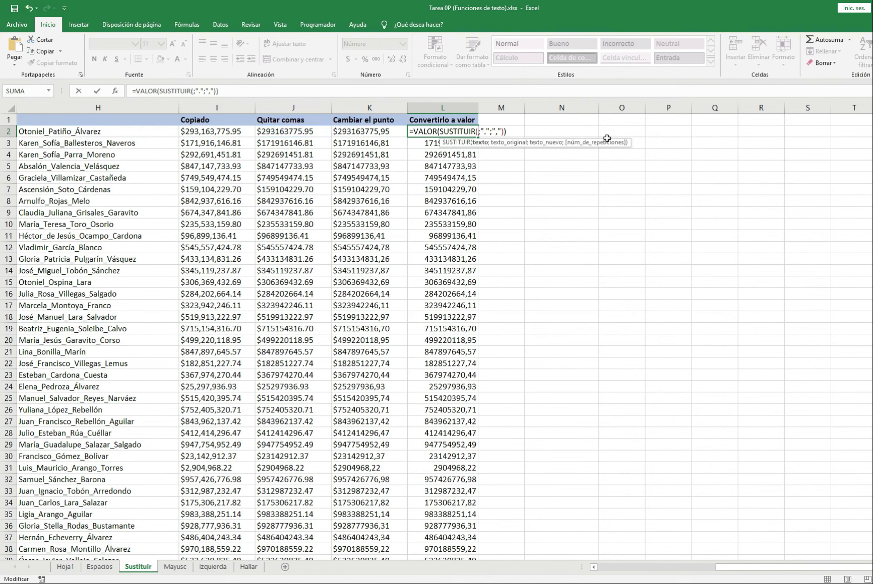
key(ctrl+v)
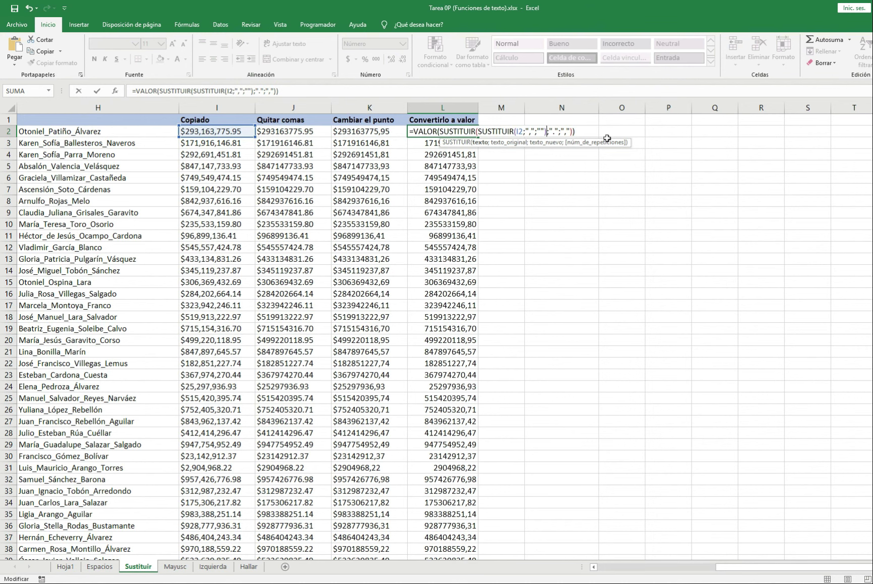
key(ctrl+Return)
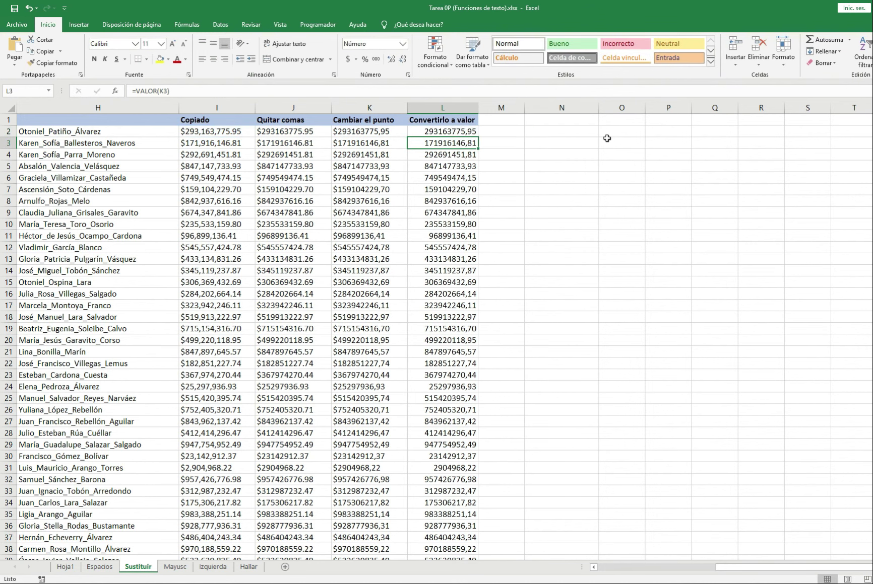
key(F2)
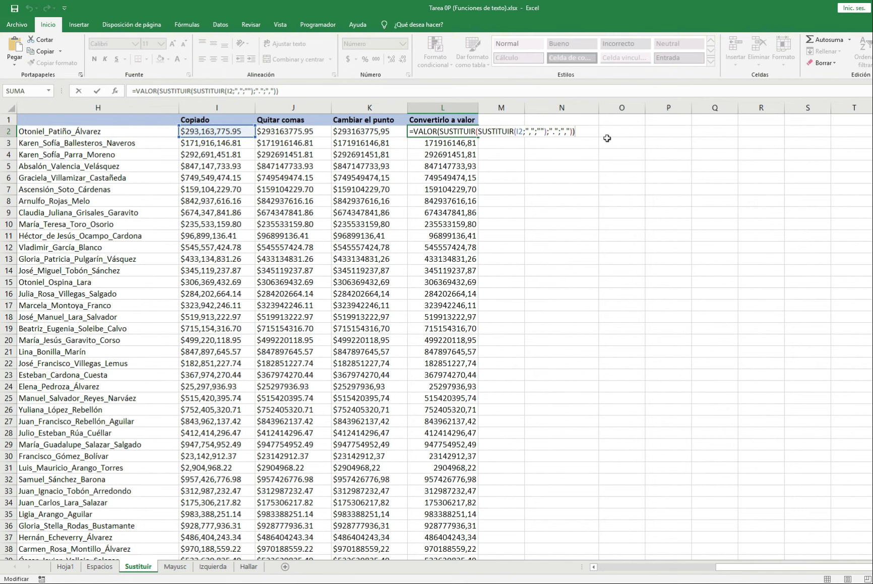
key(Escape)
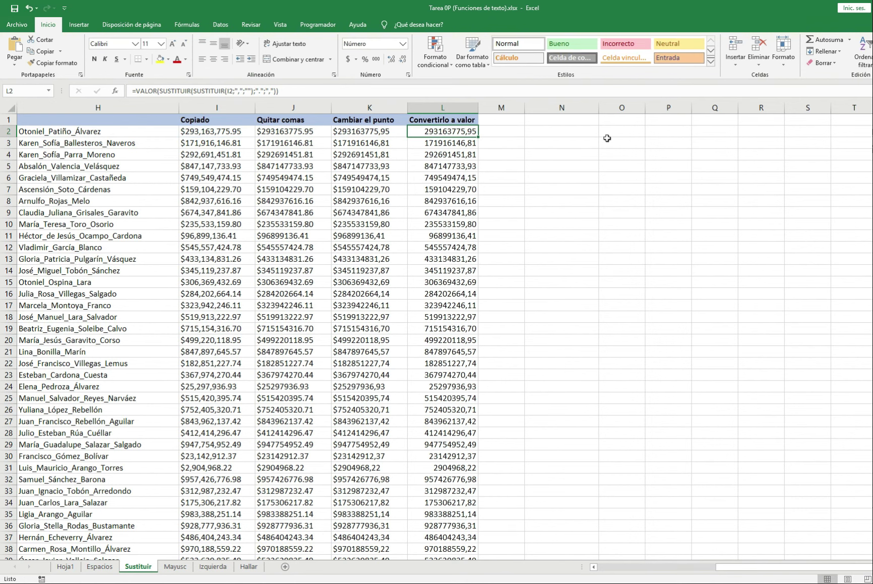
key(Left)
key(Left)
key(Left)
Step: Copy the Convertirlo a valor formulas in L2:L10078
key(Right)
key(Right)
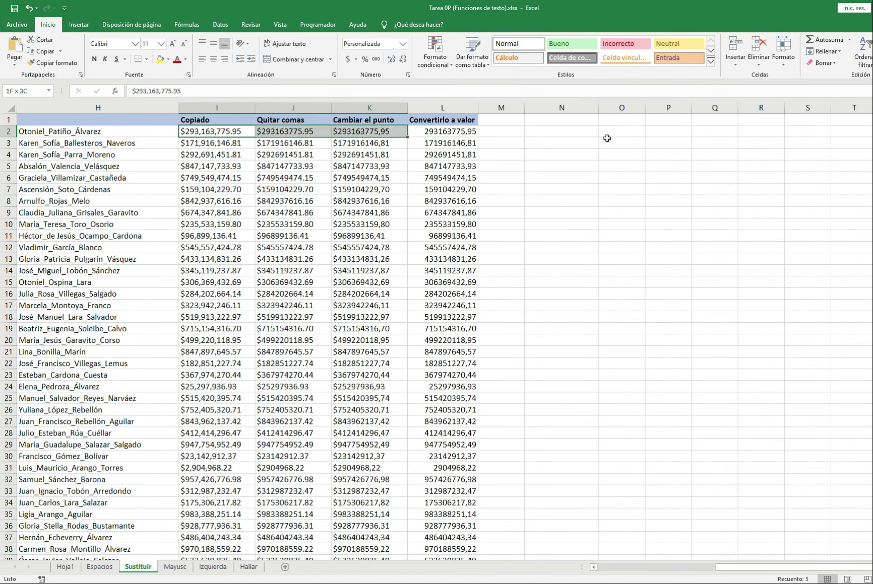
key(Right)
key(Right)
key(Left)
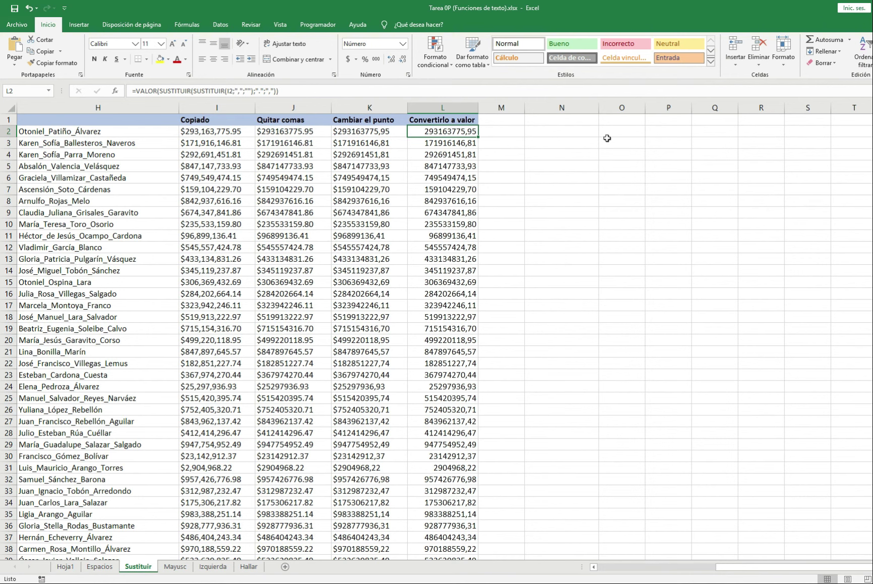
key(ctrl+shift+Down)
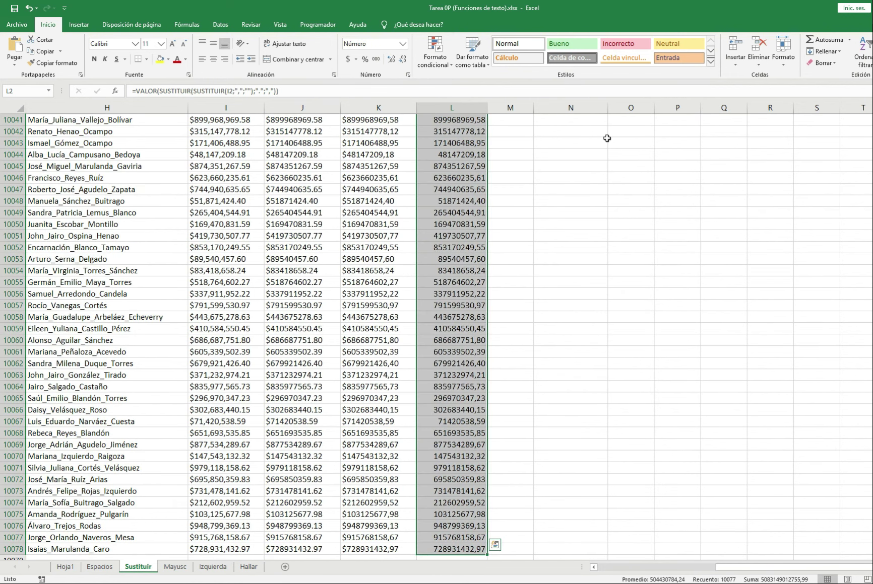
key(ctrl+c)
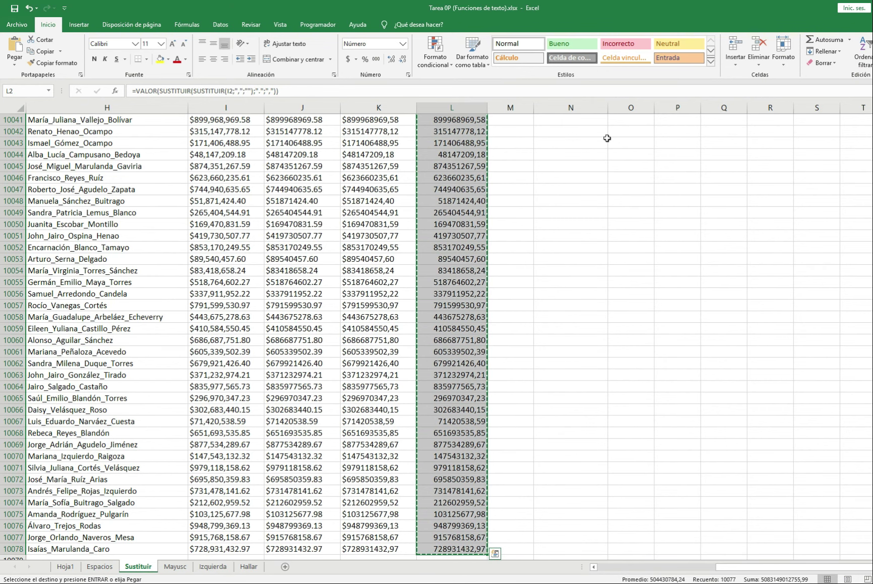
Step: Paste Special them back over column L as Valores only
key(ctrl+BackSpace)
key(ctrl+alt+v)
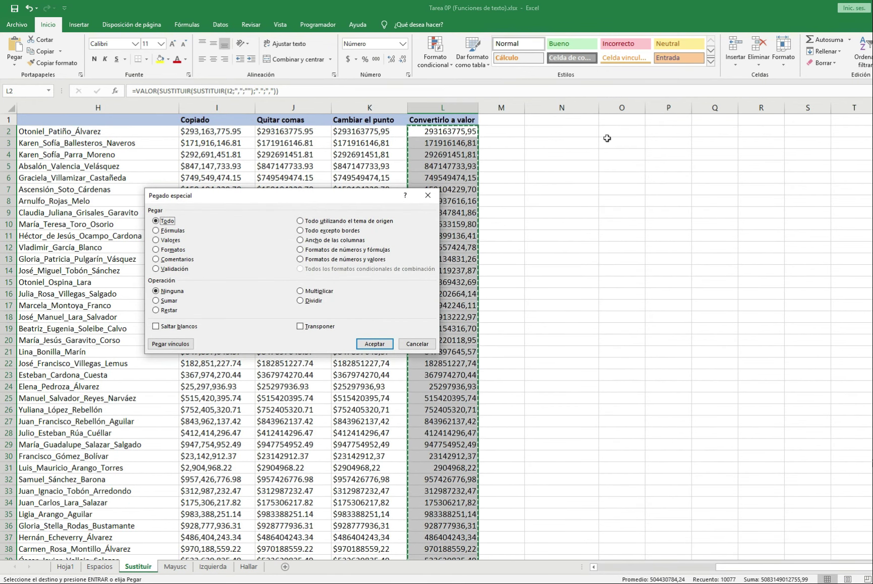
key(v)
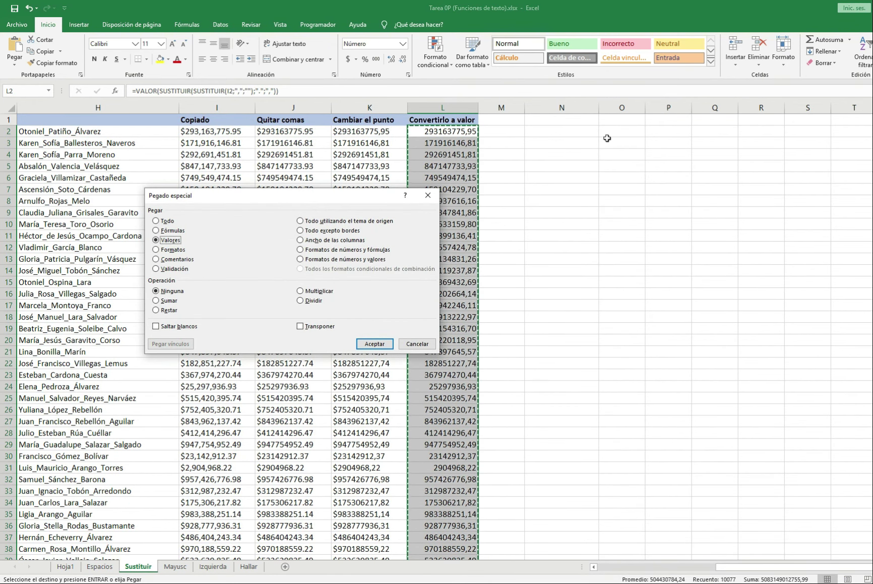
key(Return)
key(Escape)
key(Up)
key(Down)
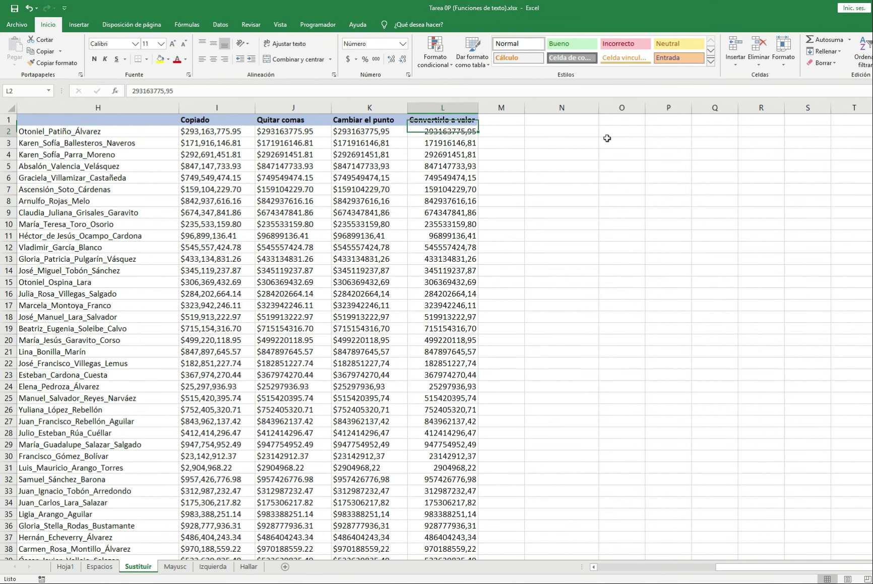
key(Down)
key(Up)
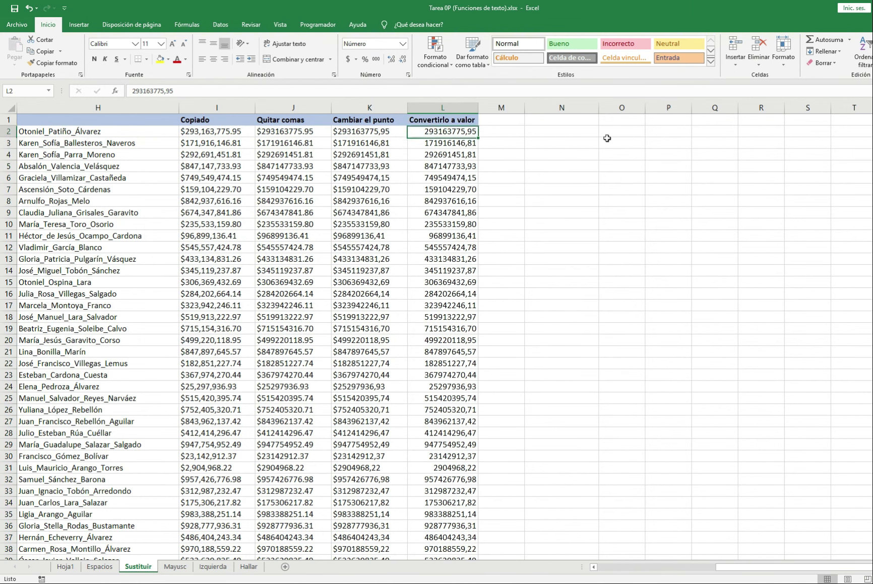
key(Left)
key(Left)
key(Left)
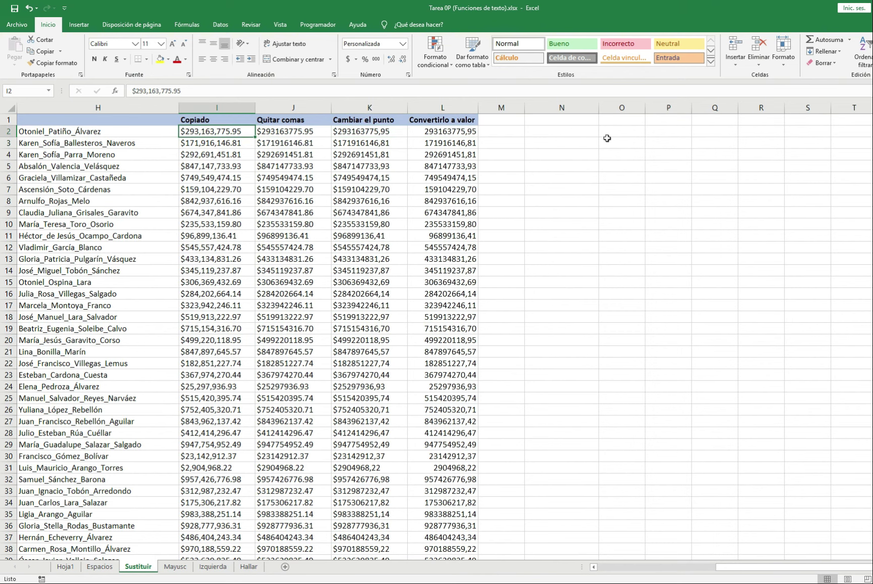
Step: Delete entire columns I to K (Copiado, Quitar comas, Cambiar el punto)
key(shift+Right)
key(shift+Right)
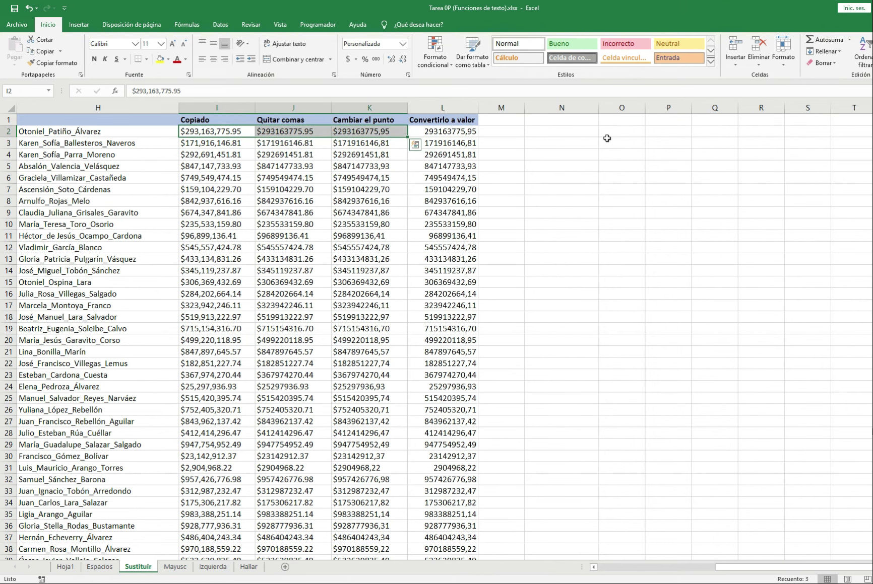
key(ctrl+minus)
key(Down)
key(Down)
key(Return)
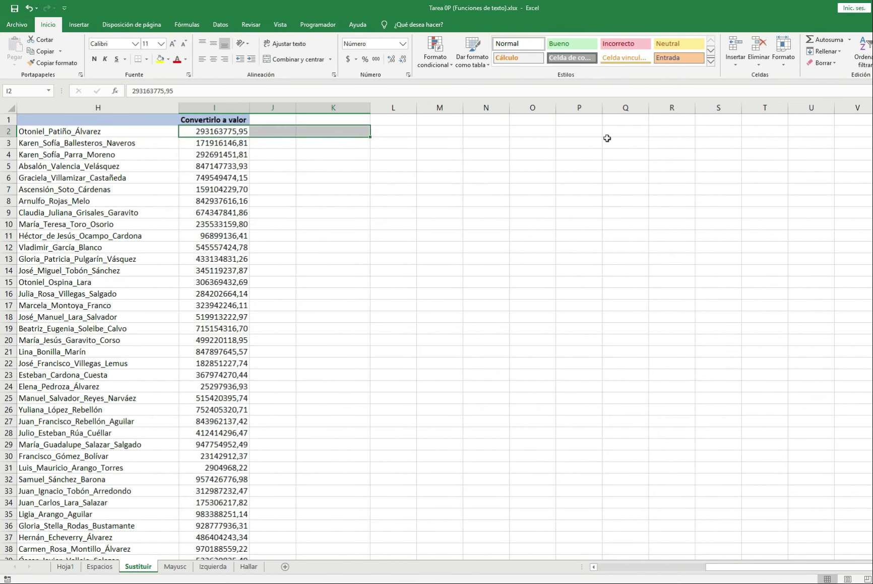
Step: Format the converted values I2:I10078 as currency
key(shift+Left)
key(shift+Left)
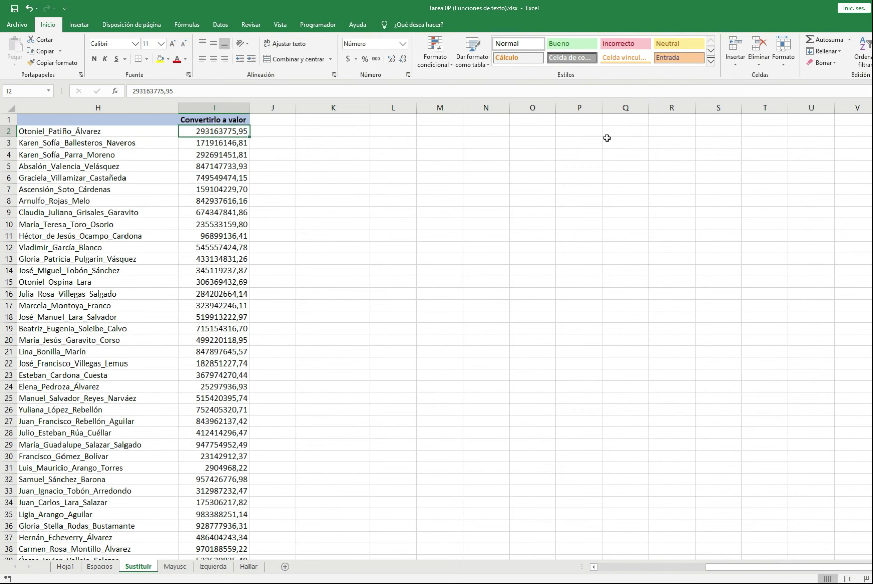
key(ctrl+shift+Down)
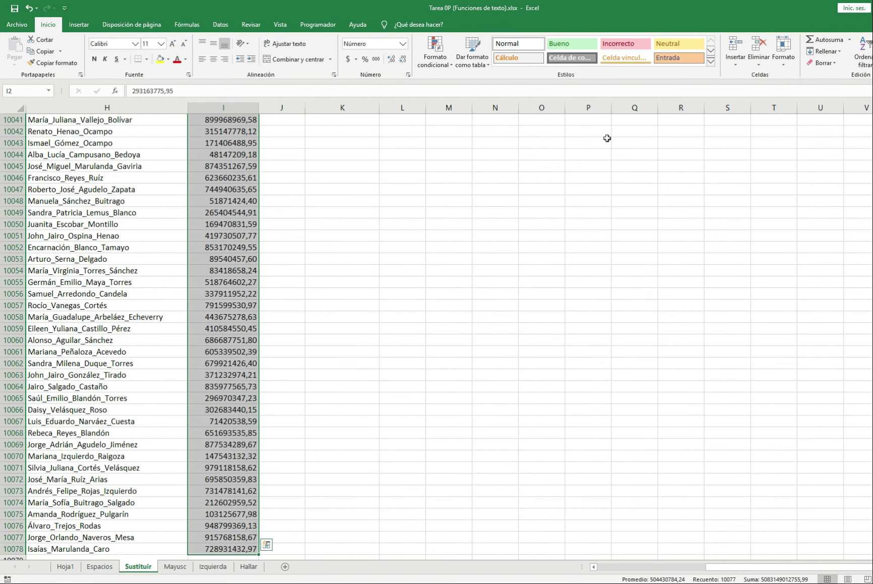
key(ctrl+shift+4)
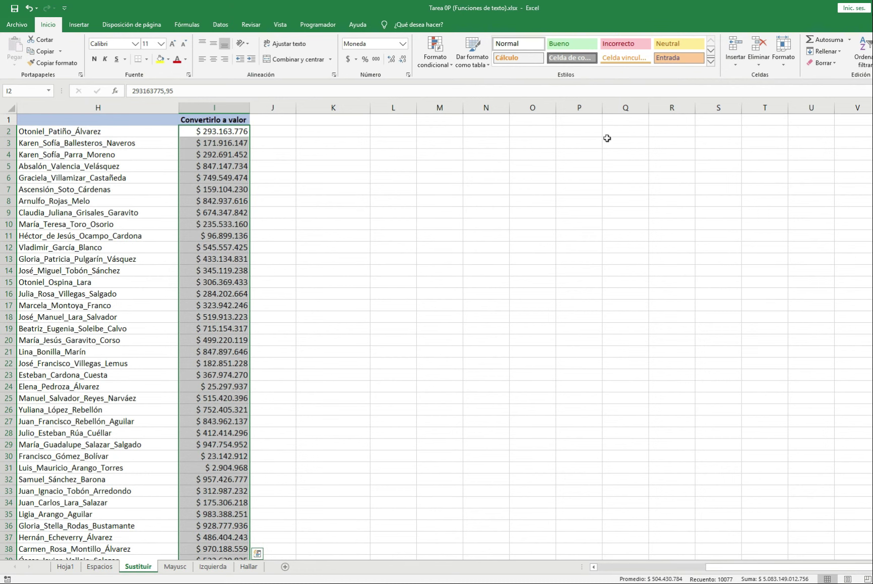
Step: Add two decimal places to the currency values and switch to the Mayusc sheet
click(391, 60)
click(391, 59)
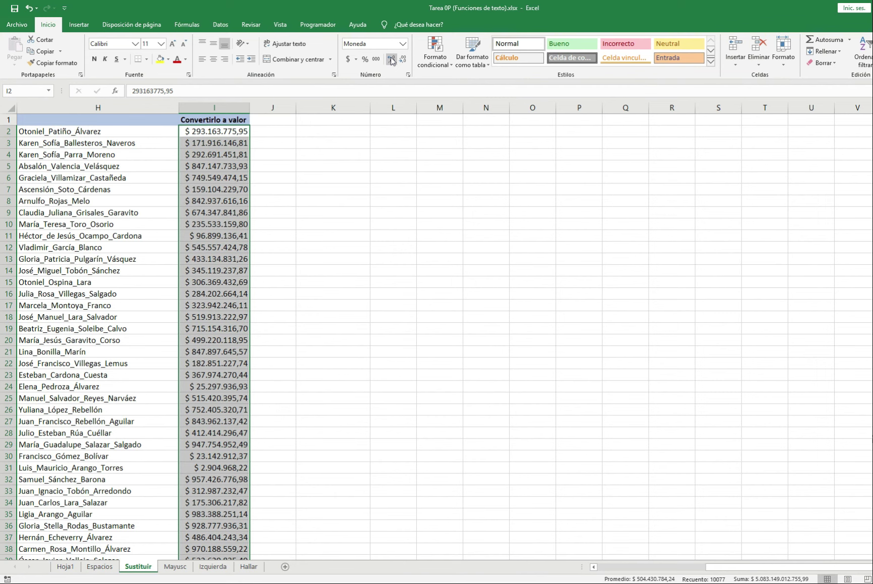
key(ctrl+Page_Down)
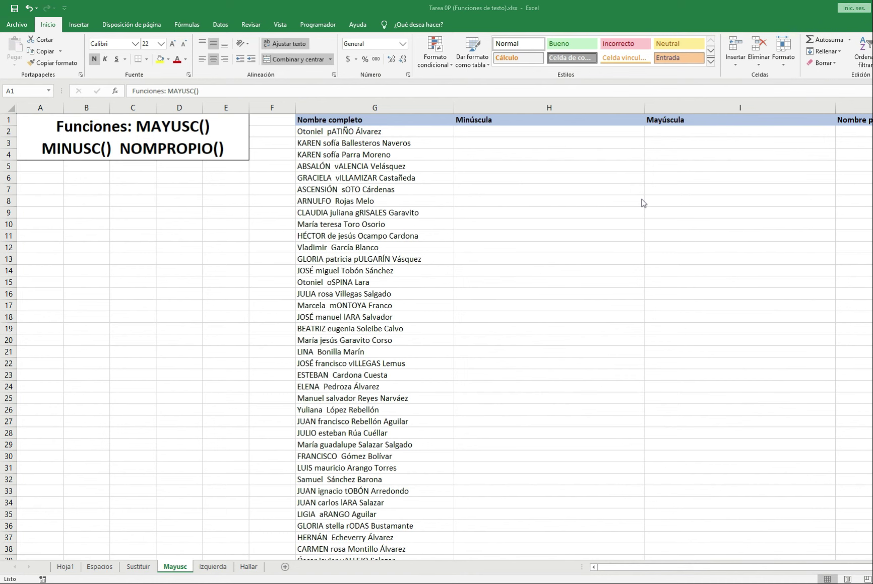
Step: Enter =MINUSC(G2) in H2 to lowercase the first full name
click(537, 132)
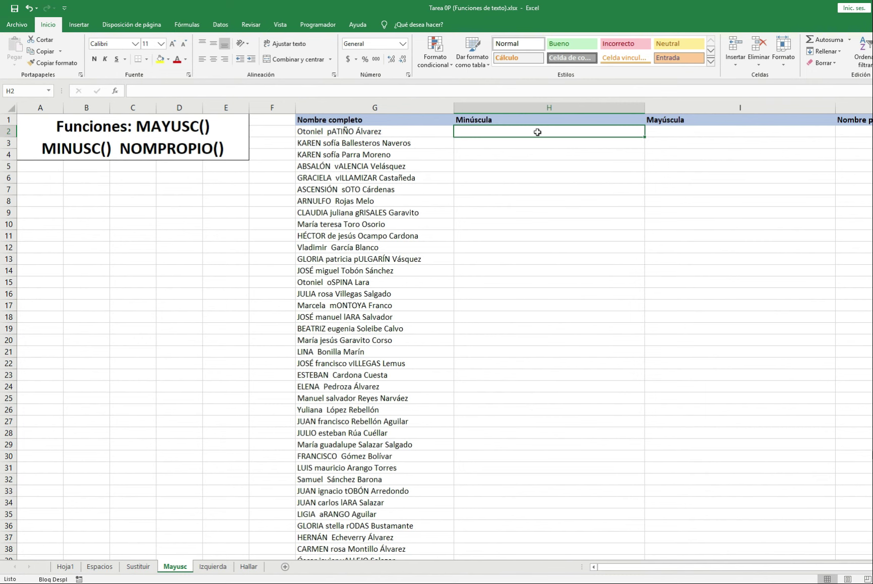
key(Scroll_Lock)
scroll(537, 132, right, 2)
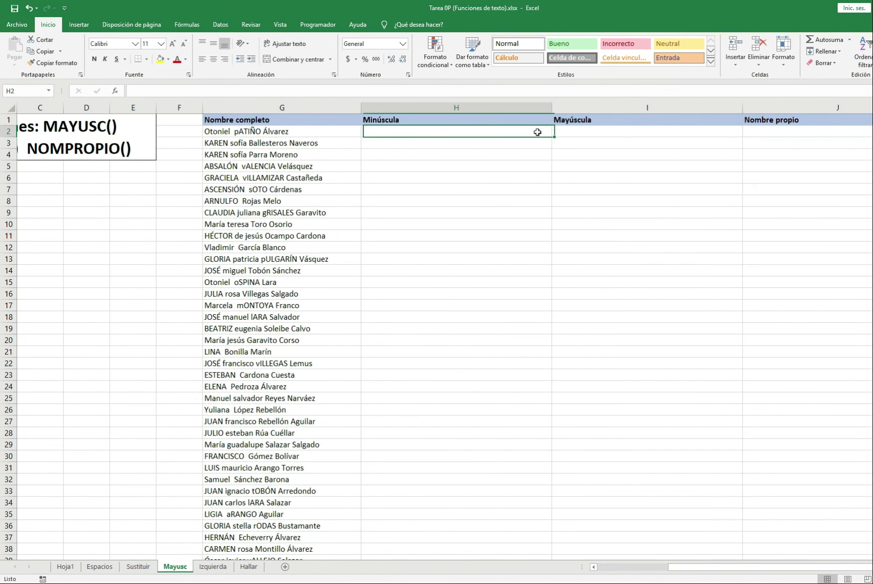
text(=min)
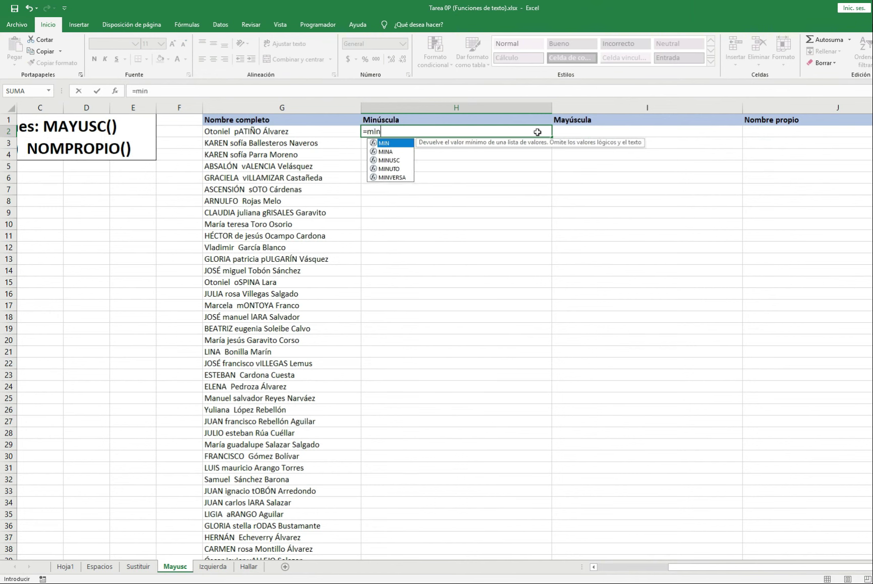
text(u)
key(Tab)
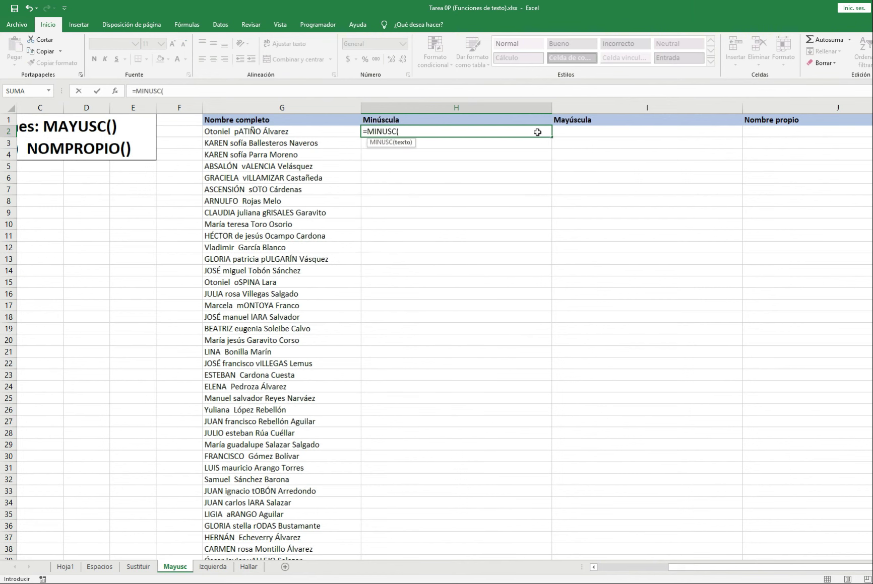
key(Left)
key(Return)
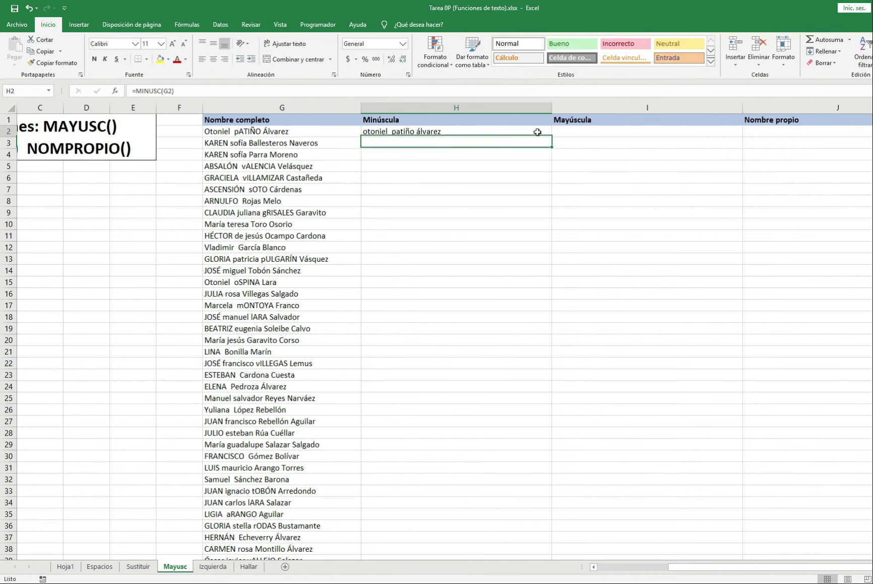
Step: Fill the lowercase formula down the Minúscula column to row 10078
click(537, 132)
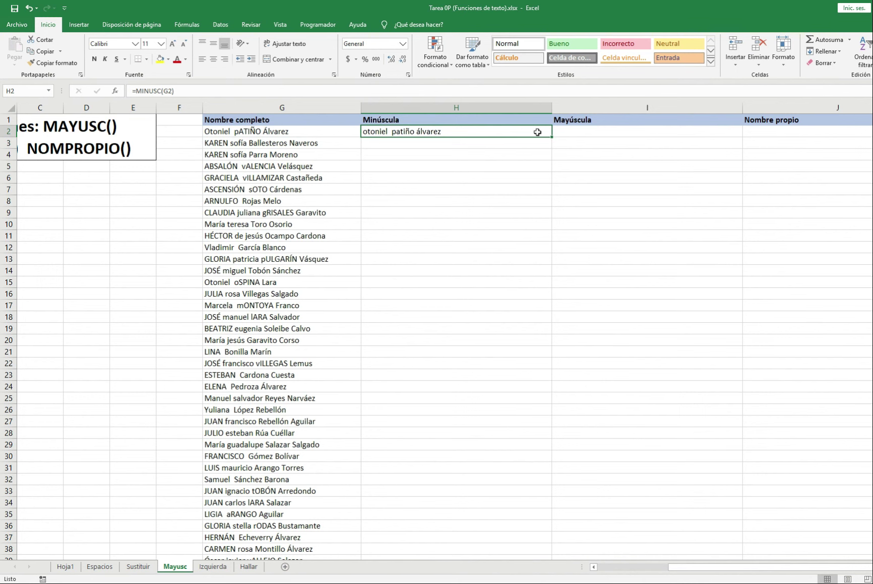
key(Left)
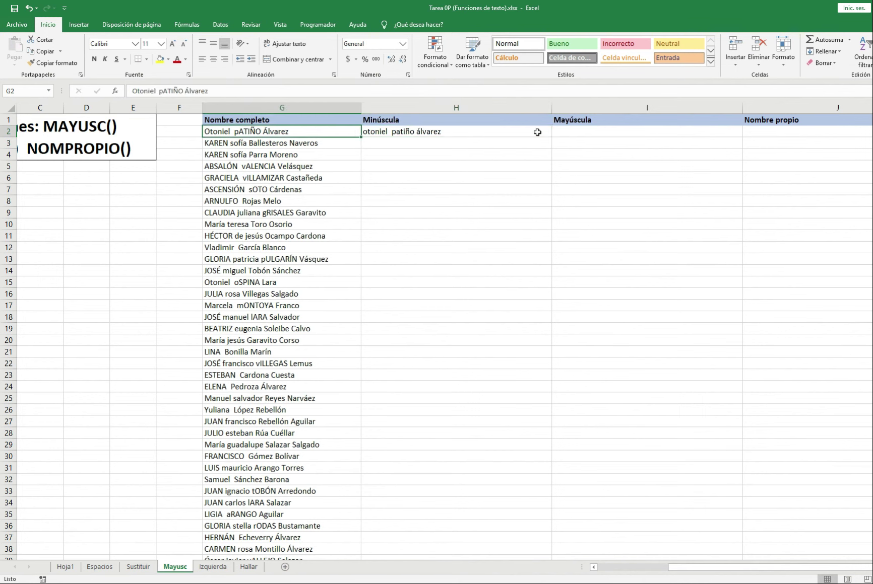
key(ctrl+Down)
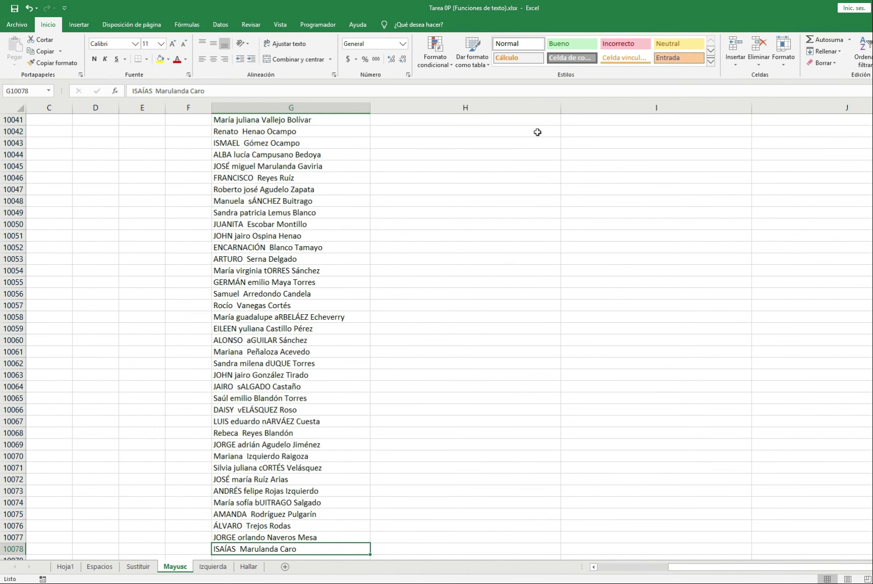
key(Right)
key(ctrl+shift+Up)
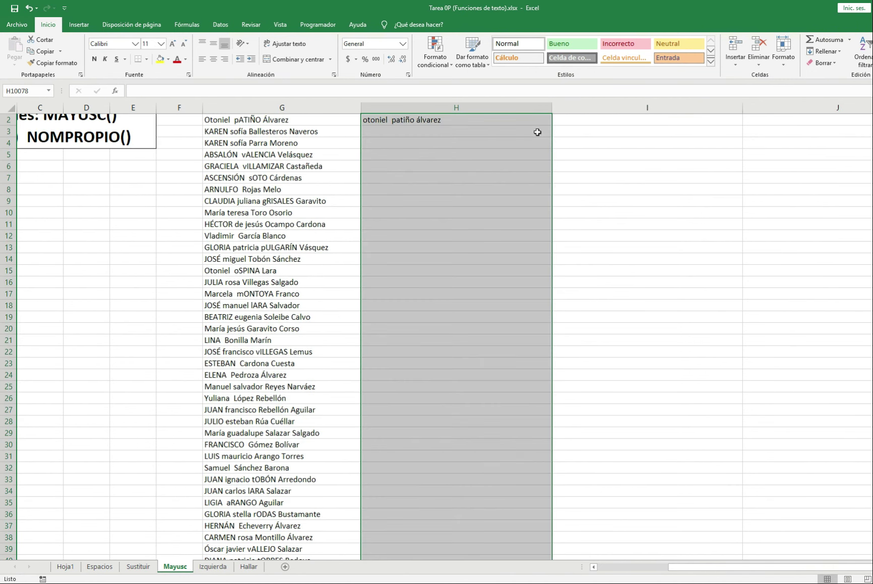
key(ctrl+d)
Step: Return to H2 and shift the view right to bring the Nombre propio column into view
scroll(537, 132, up, 1)
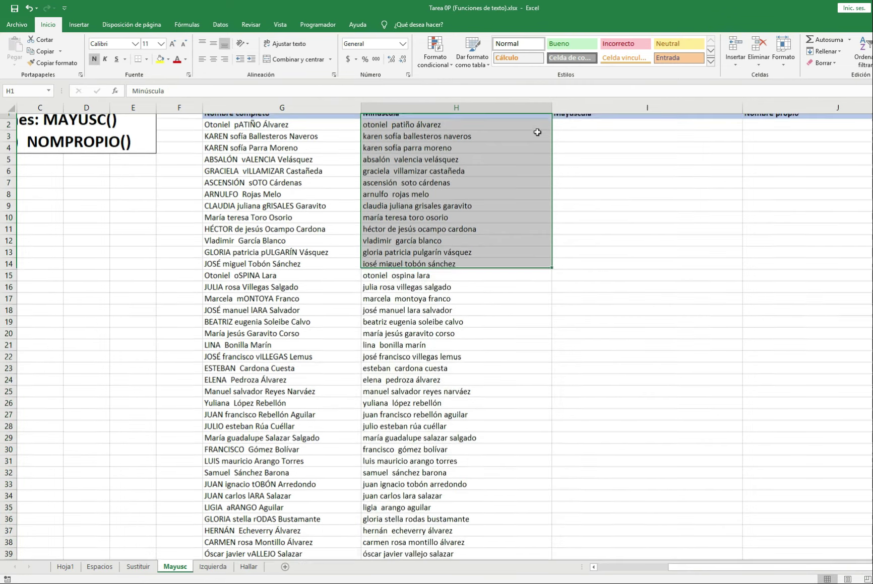
click(537, 132)
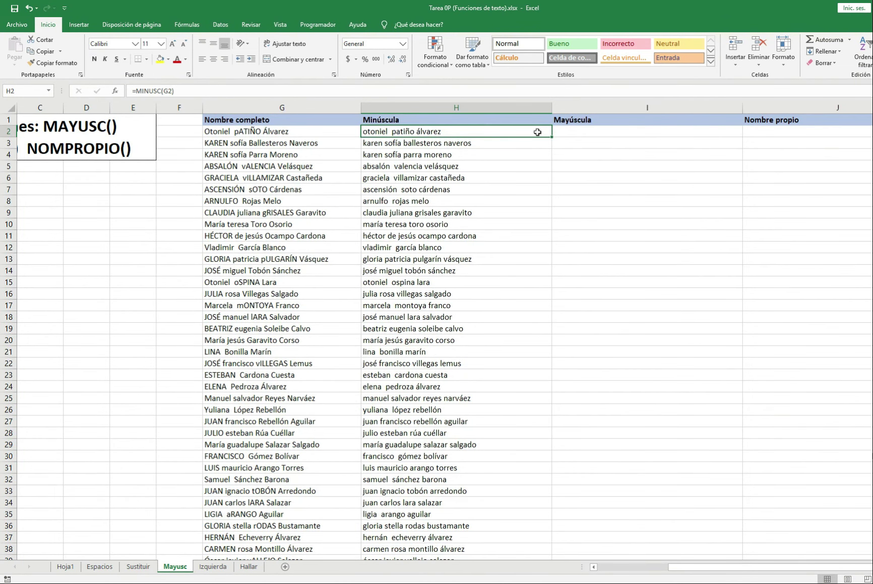
key(Scroll_Lock)
key(Right)
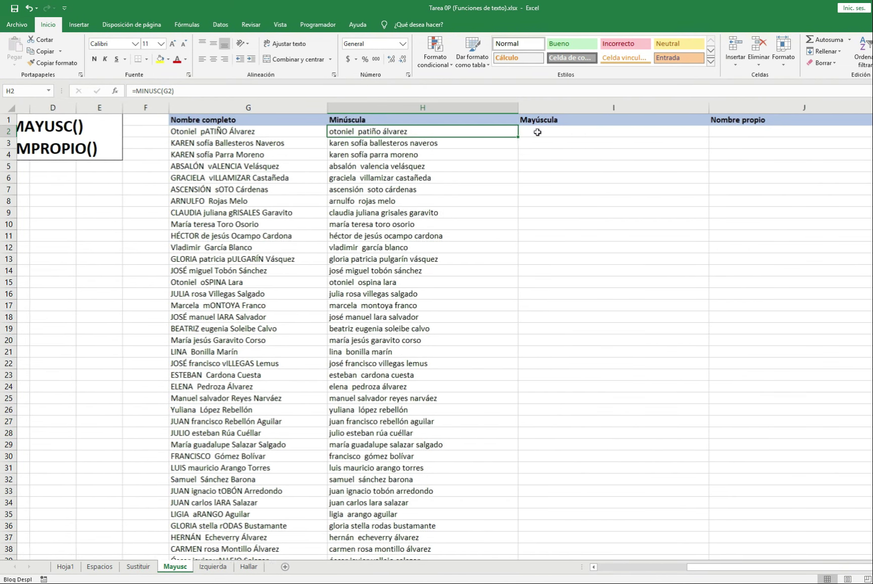
key(Right)
key(Right)
key(Right)
key(Scroll_Lock)
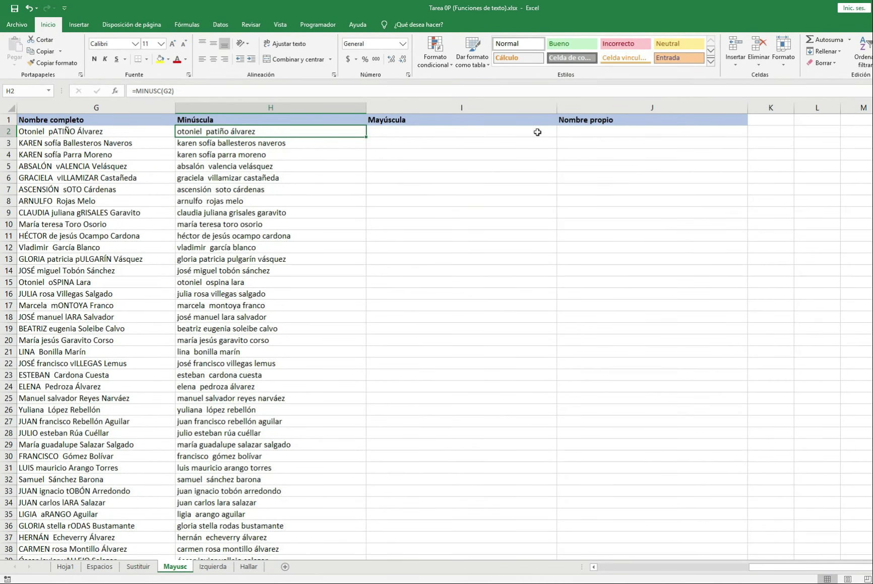
key(Right)
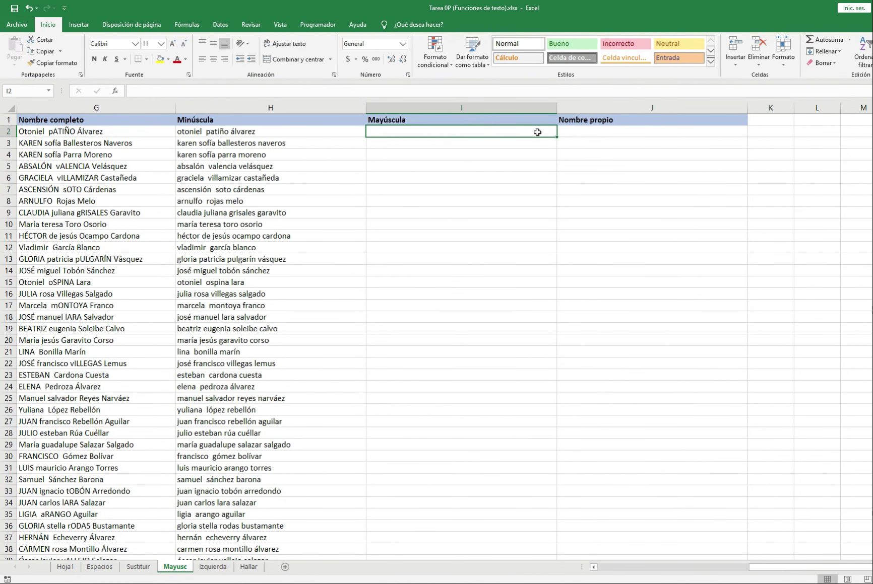
Step: Enter =MAYUSC(G2) in I2 to uppercase the first full name
text(=ma)
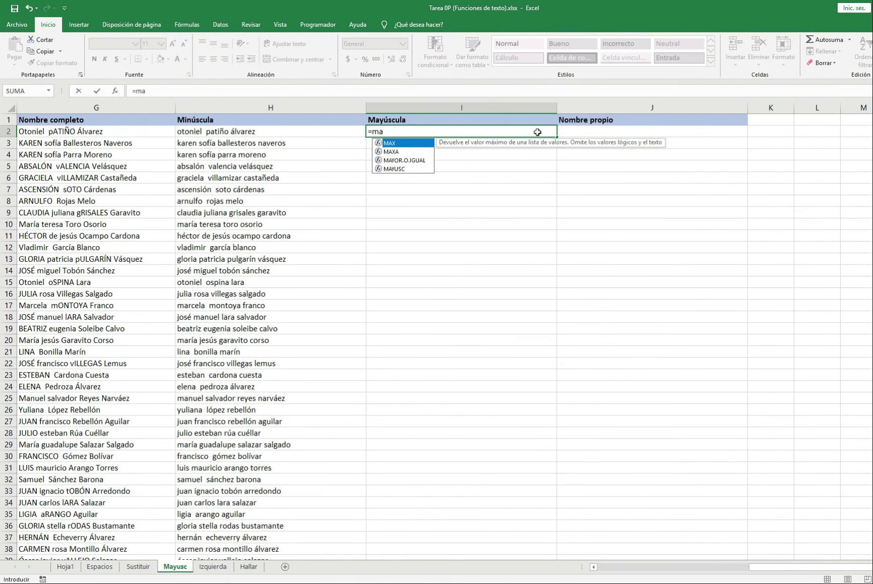
text(y)
key(Down)
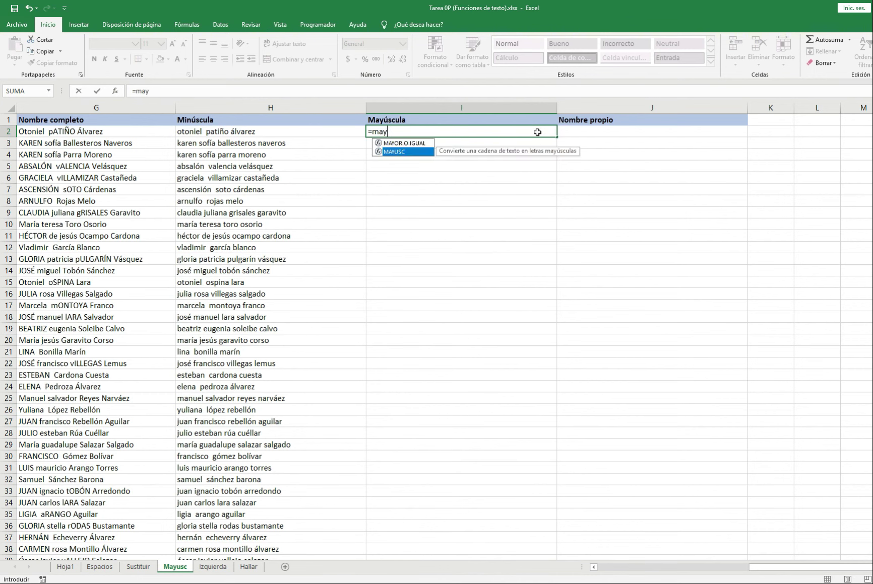
key(Tab)
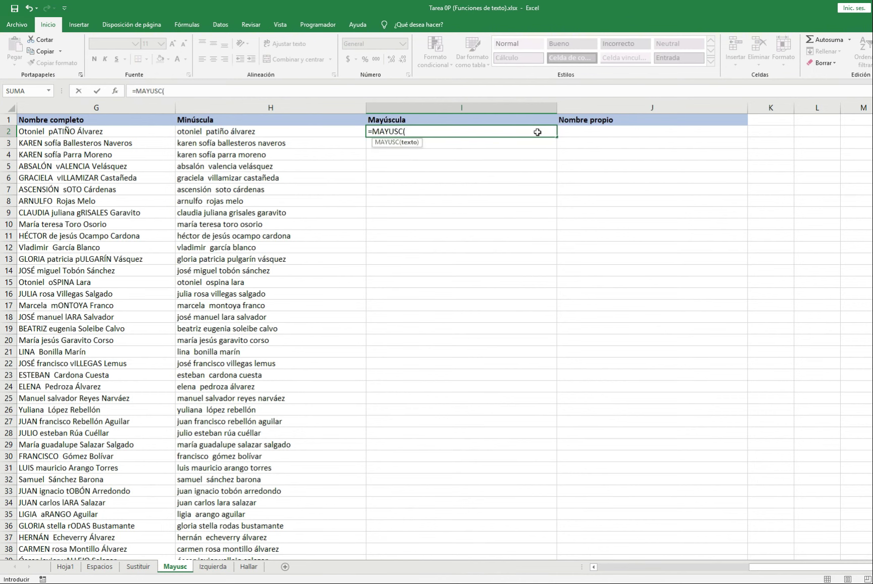
key(Left)
key(Left)
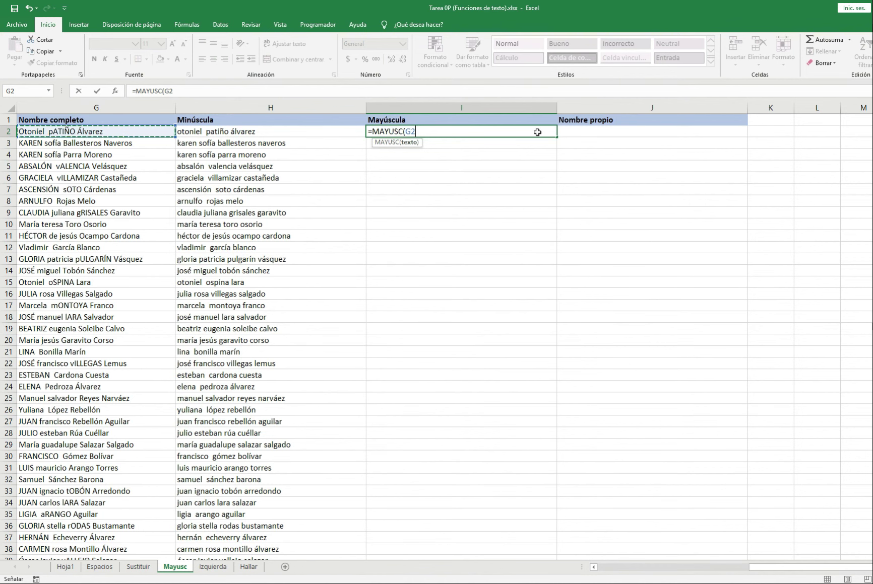
key(ctrl+Return)
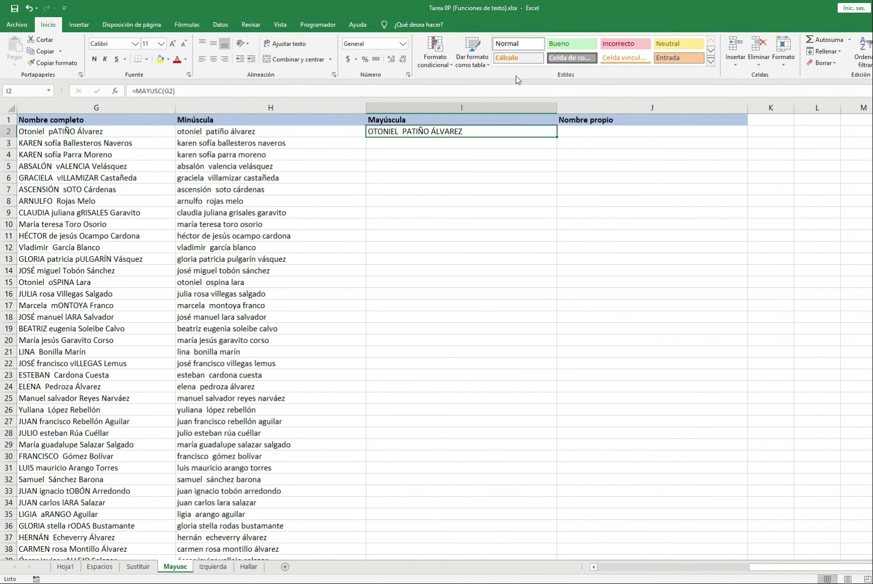
Step: Fill the uppercase formula down the Mayúscula column to the last row
key(ctrl+Left)
key(ctrl+Down)
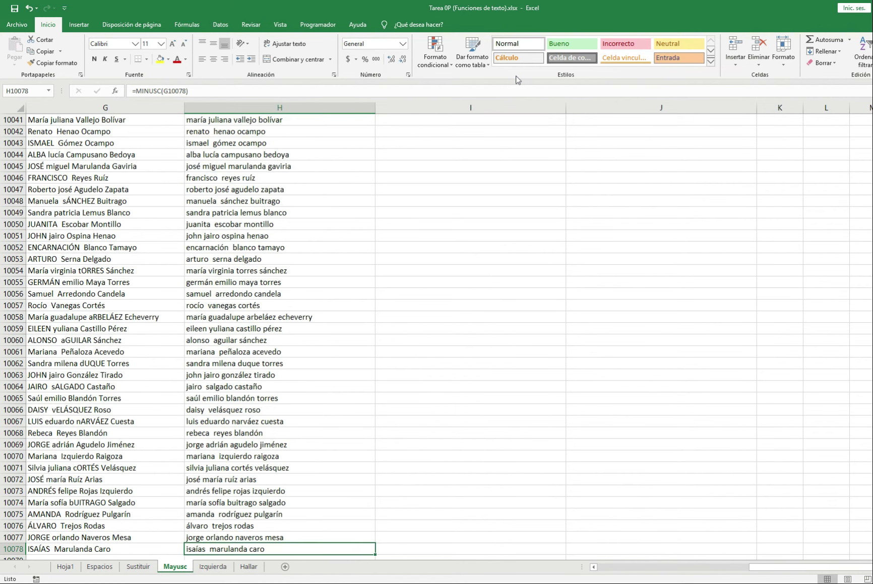
key(Right)
key(ctrl+shift+Up)
key(ctrl+d)
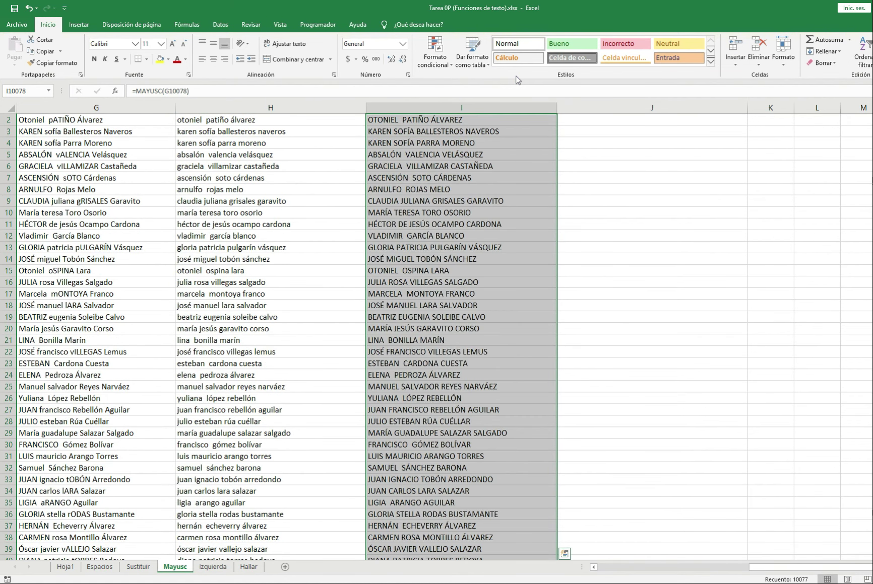
key(ctrl+Up)
key(Scroll_Lock)
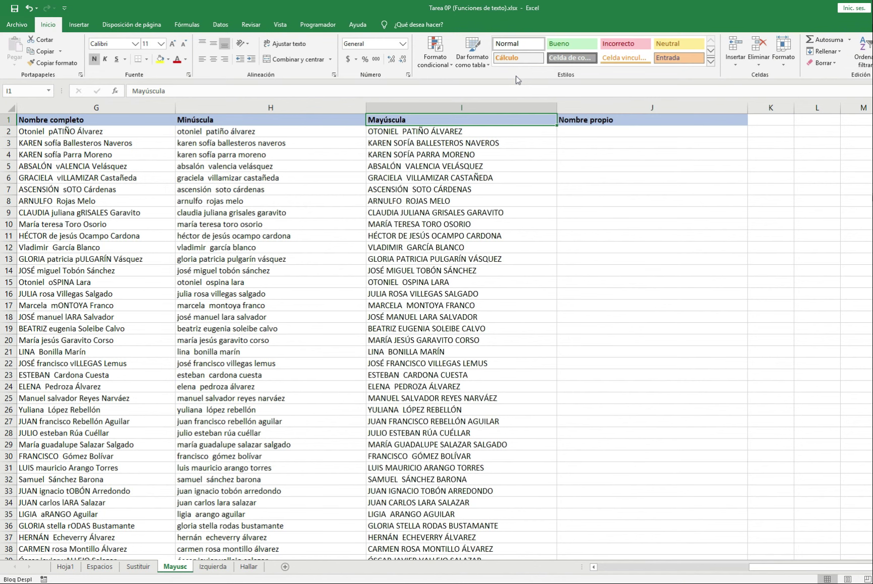
key(Down)
key(Up)
Step: Enter =NOMPROPIO(G2) in J2 to proper-case the first full name
key(Scroll_Lock)
key(Right)
key(Down)
text(=)
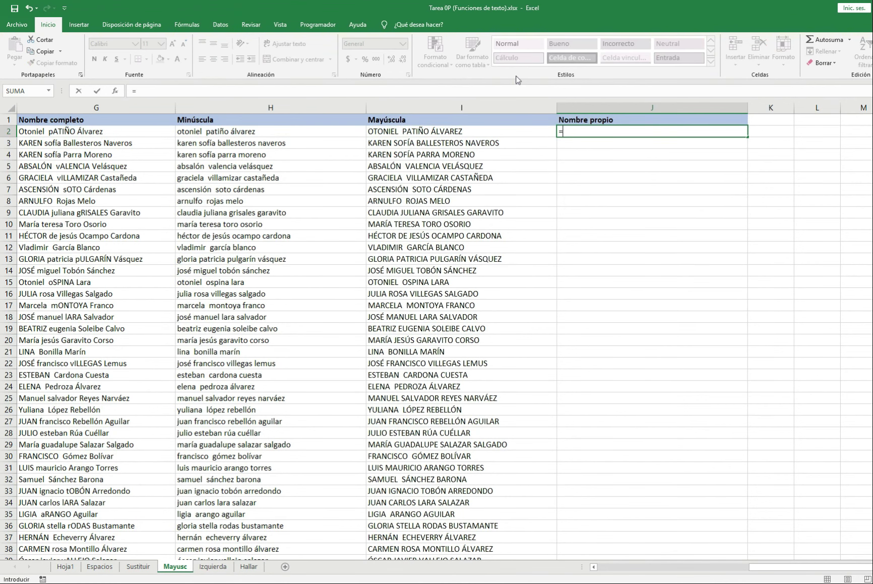
text(nom)
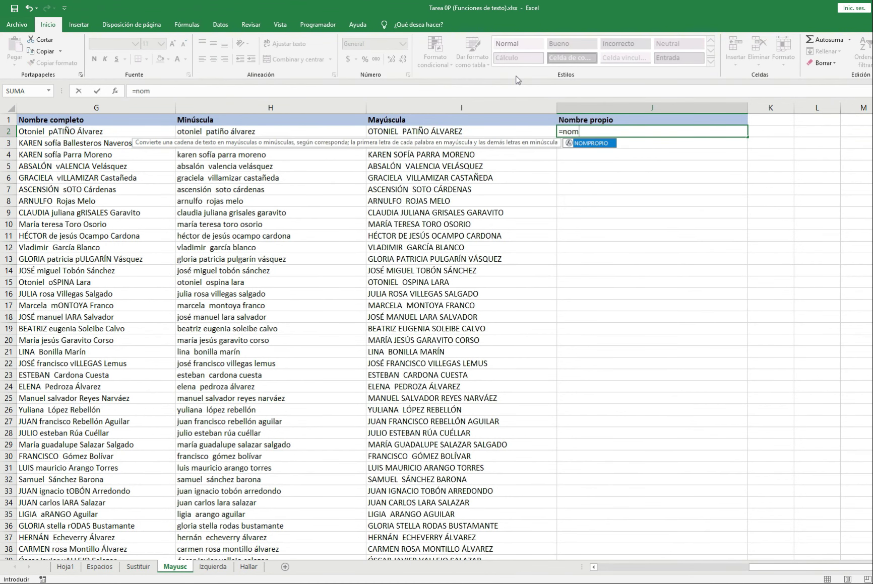
key(Tab)
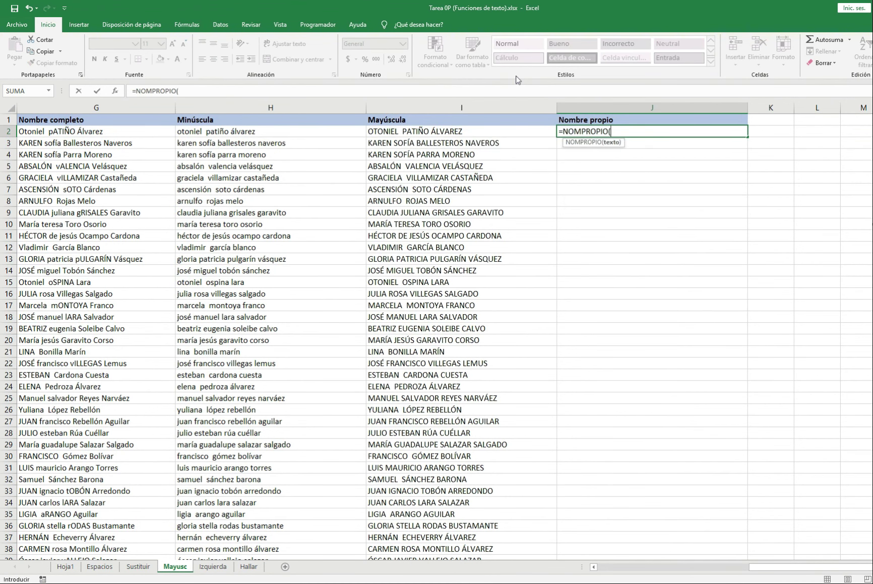
key(Left)
key(Left)
key(Left)
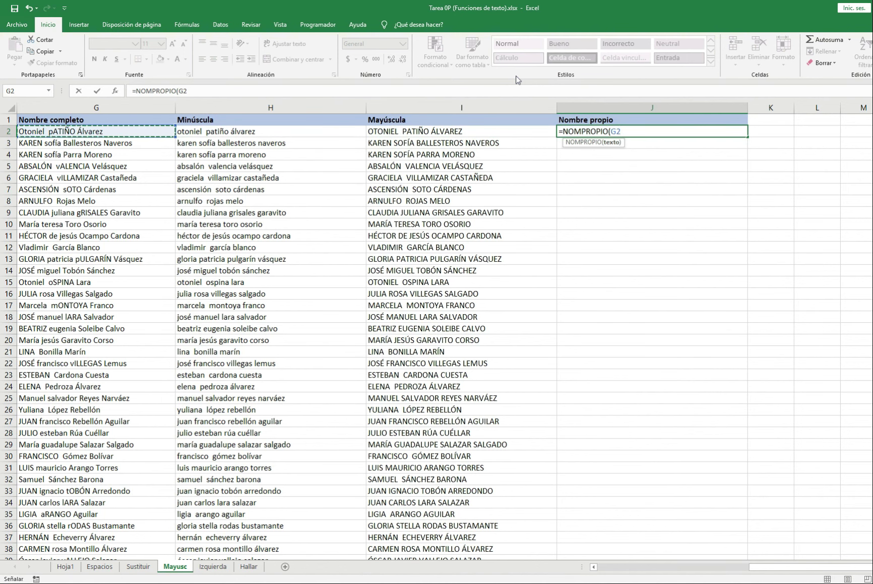
key(Return)
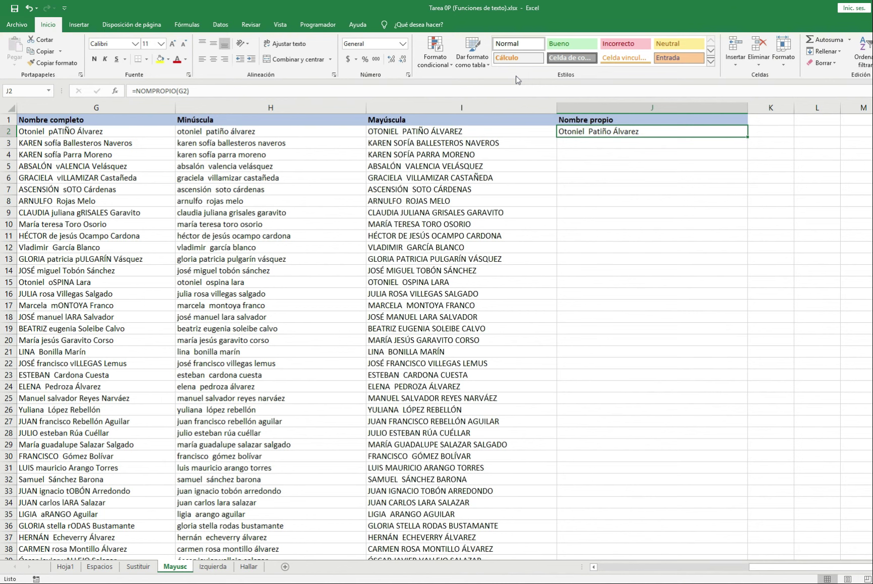
Step: Wrap J2's formula as =ESPACIOS(NOMPROPIO(G2)) to remove the extra spaces
key(F2)
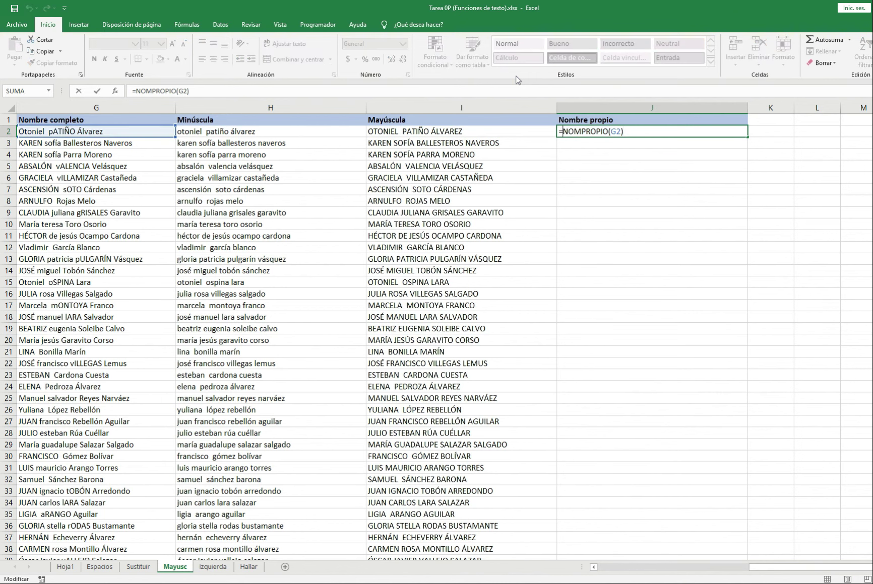
text(esp)
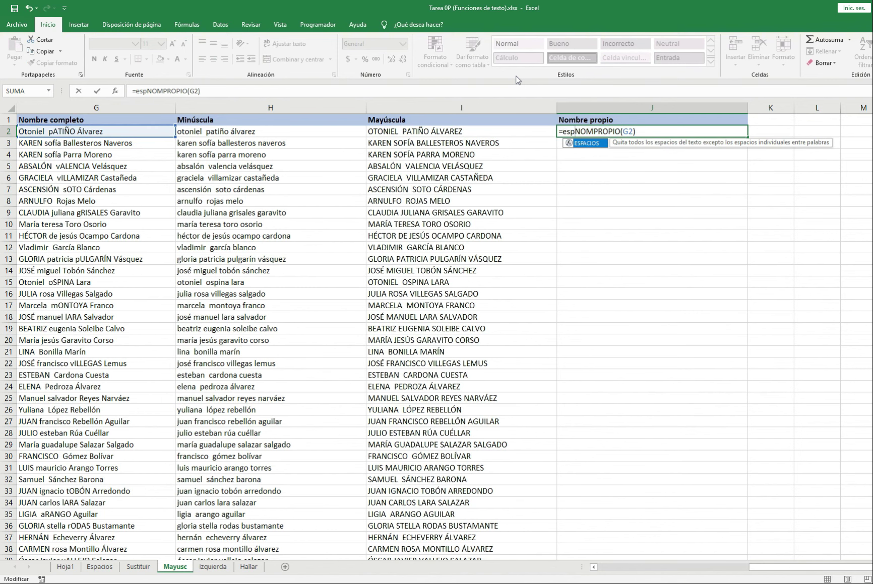
key(Tab)
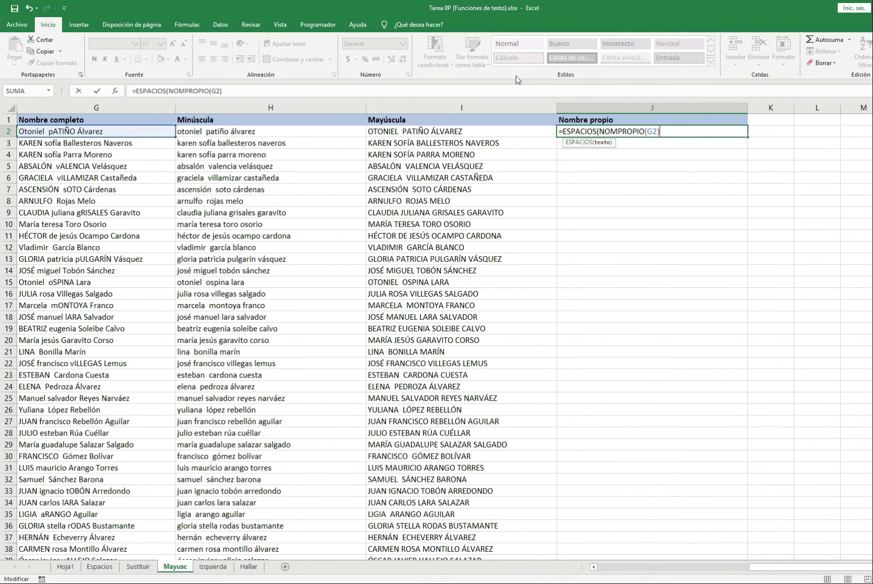
text())
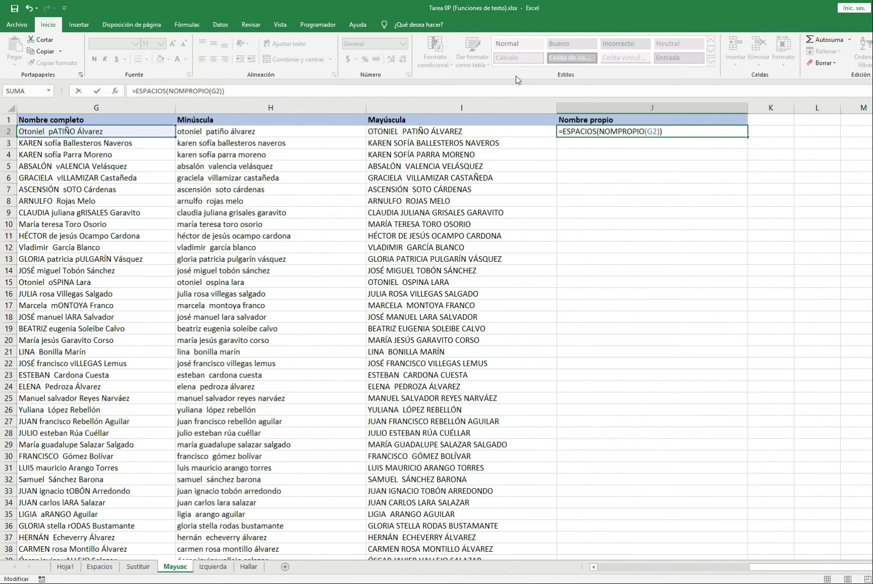
key(Return)
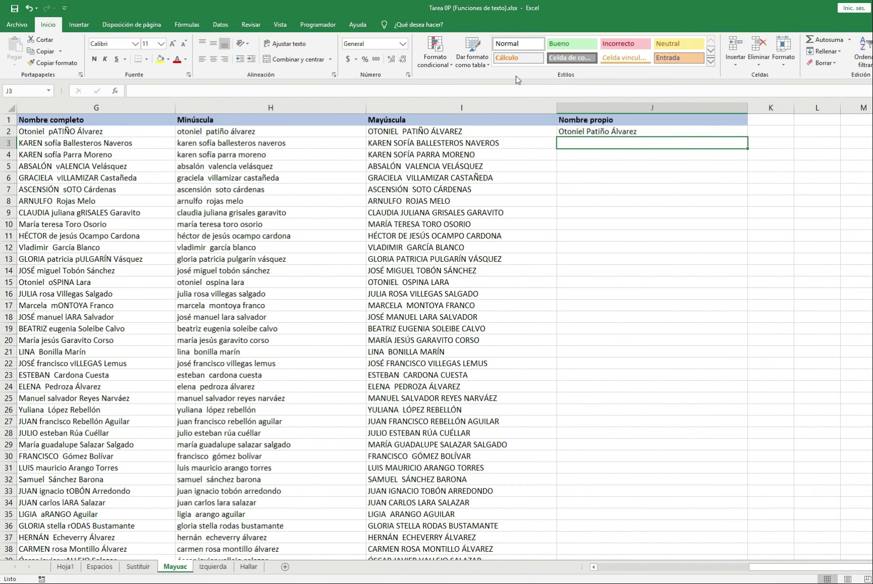
key(Up)
key(Left)
key(ctrl+Down)
key(Right)
key(ctrl+shift+Up)
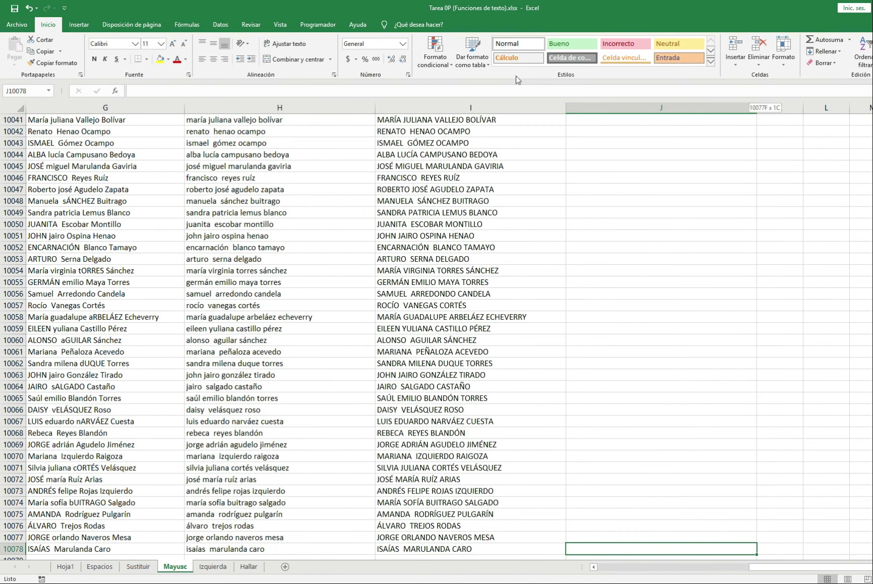
key(ctrl+d)
key(Up)
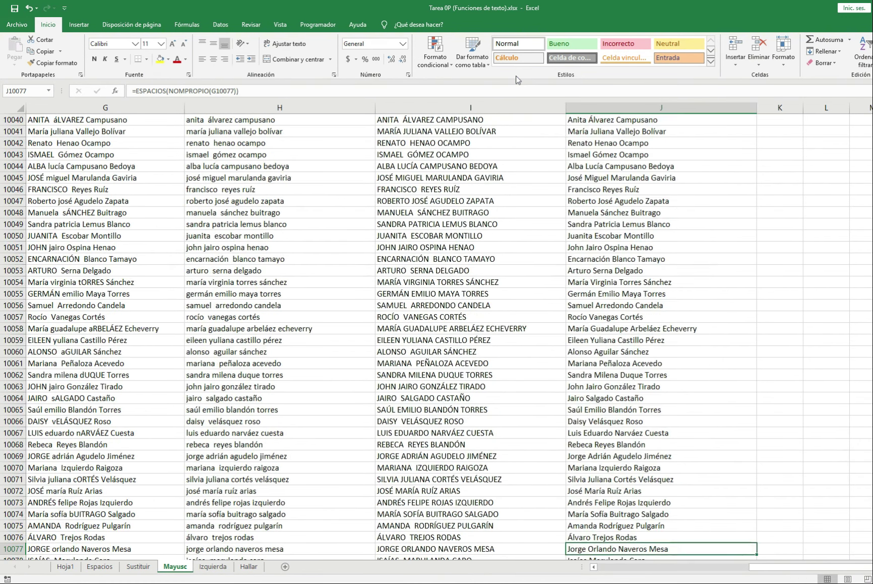
key(ctrl+Up)
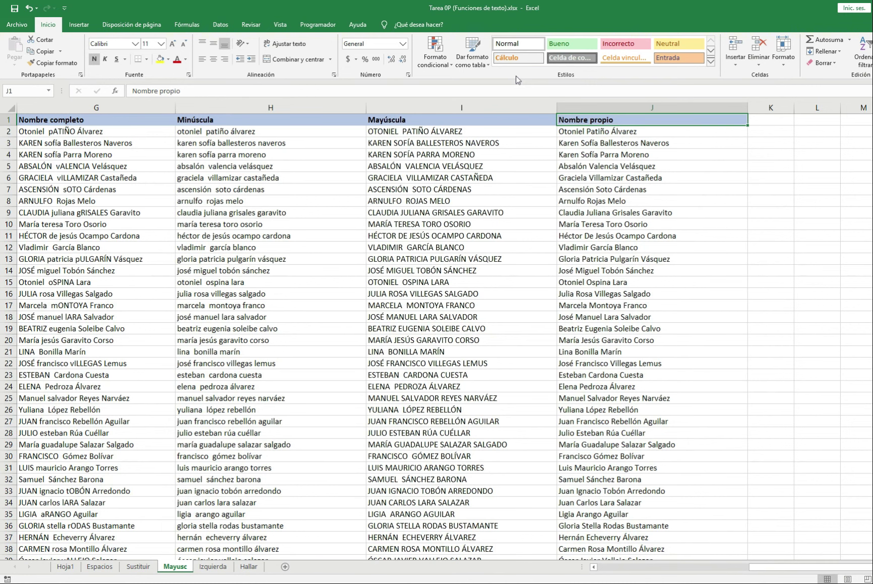
key(Down)
key(Left)
key(Left)
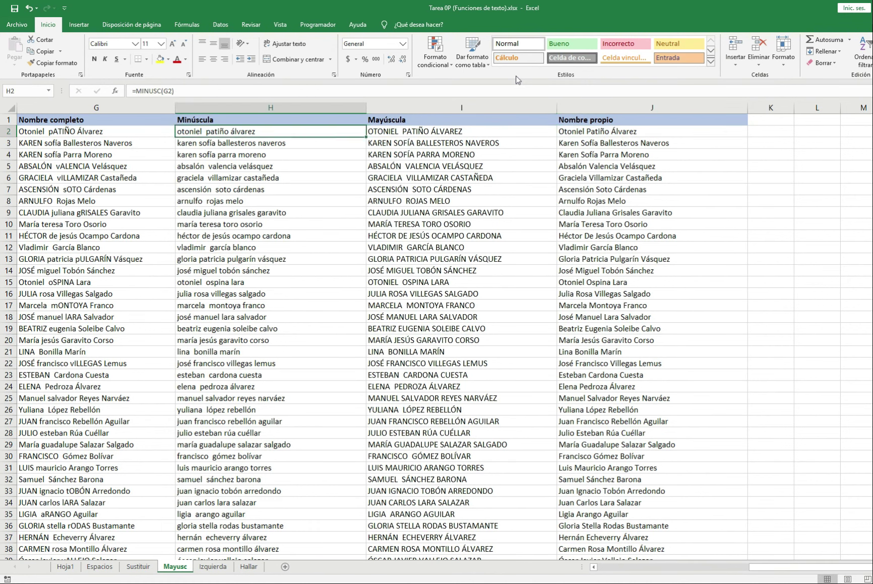
key(Left)
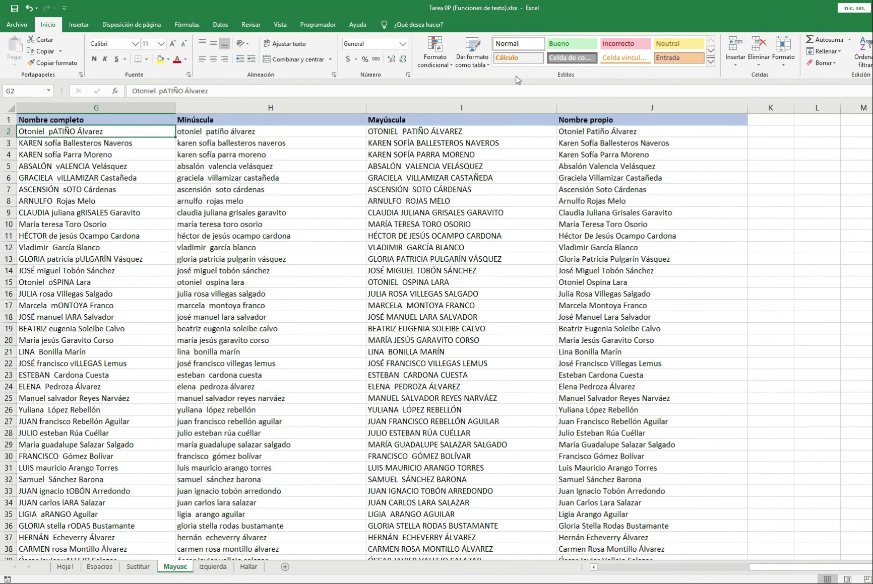
key(Right)
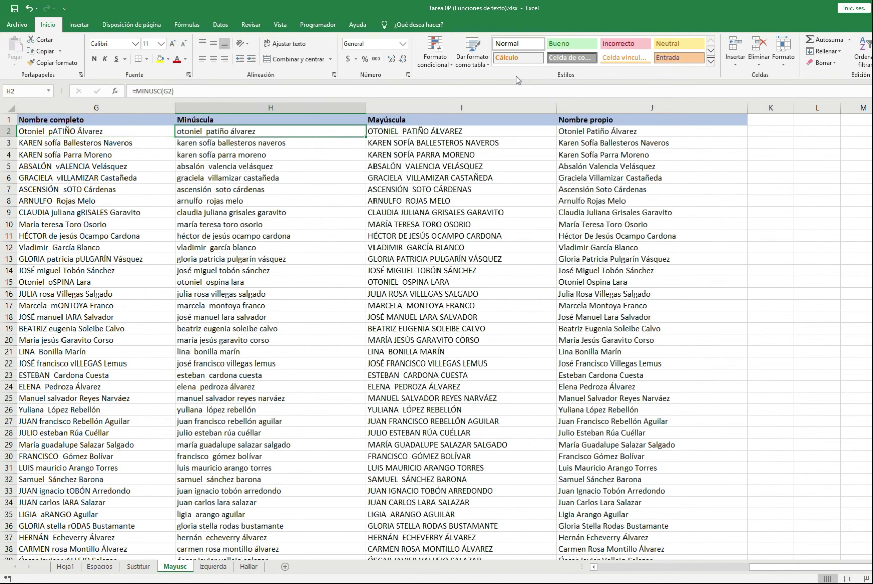
key(Right)
key(Right)
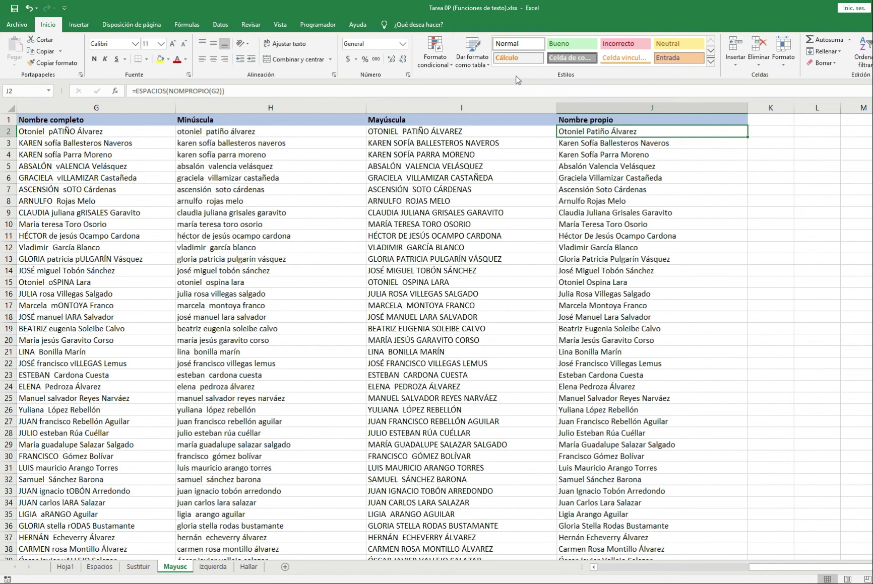
Step: Copy J2:J10078 and paste it back over itself as values only
key(ctrl+shift+Down)
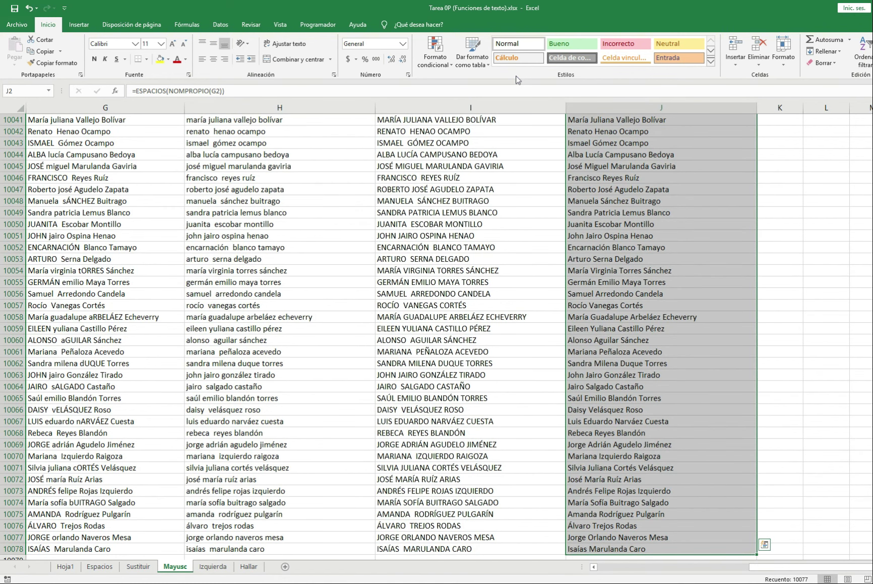
key(ctrl+c)
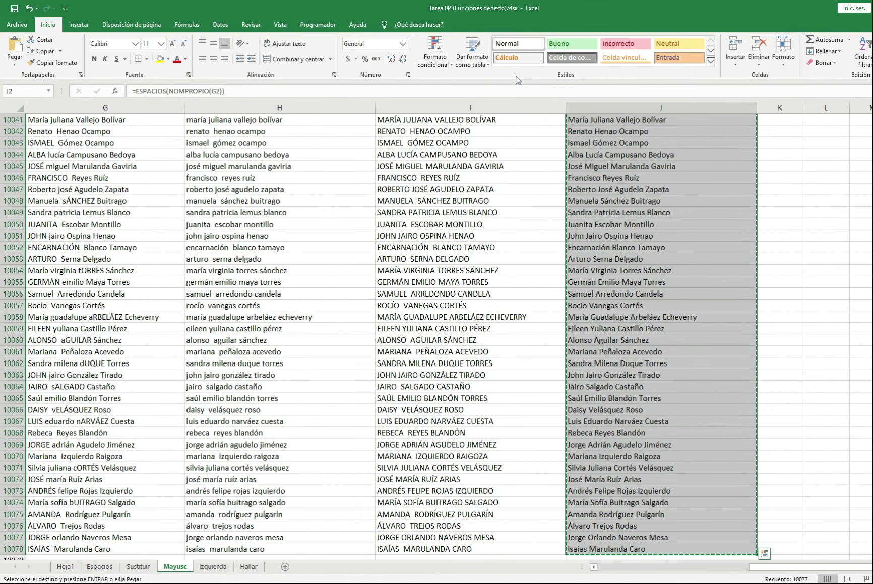
key(ctrl+alt+v)
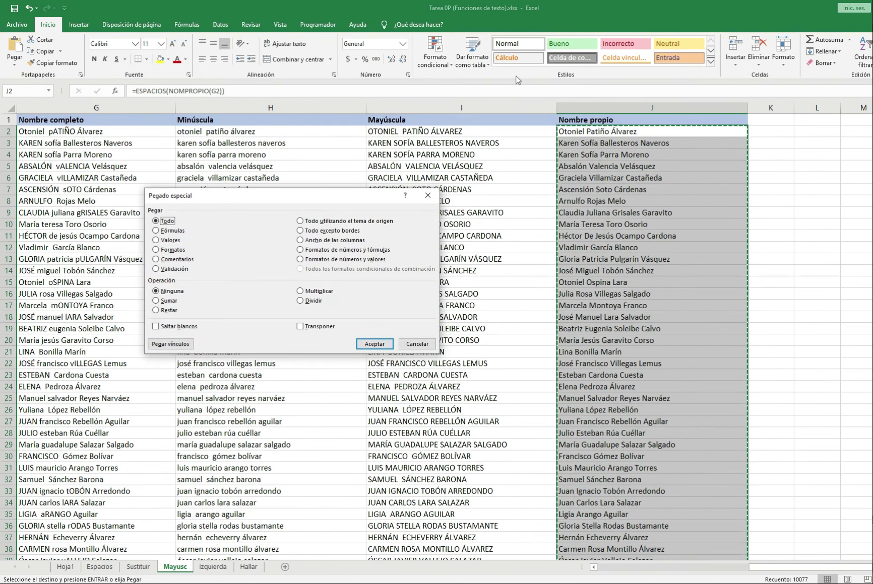
key(v)
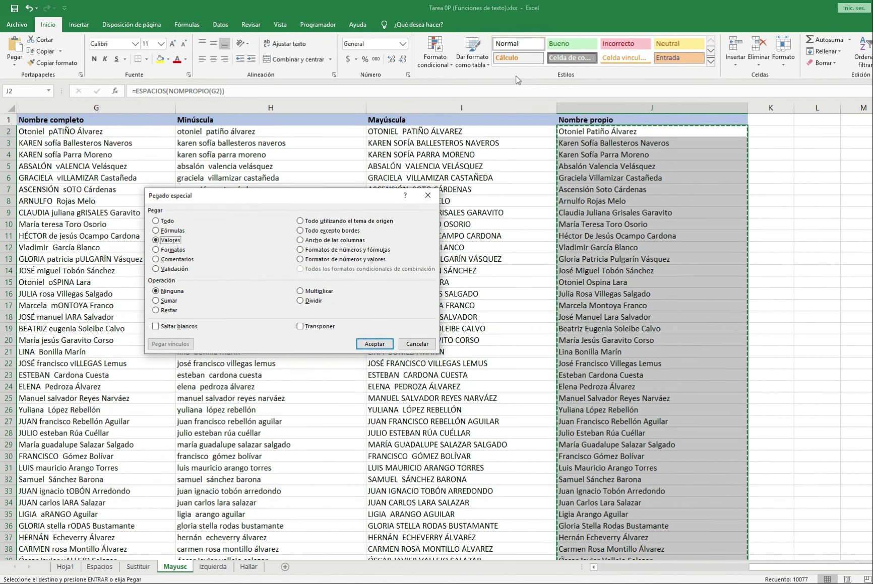
key(Return)
key(Escape)
Step: Confirm J2 now holds plain text, then select G2:I2
key(Up)
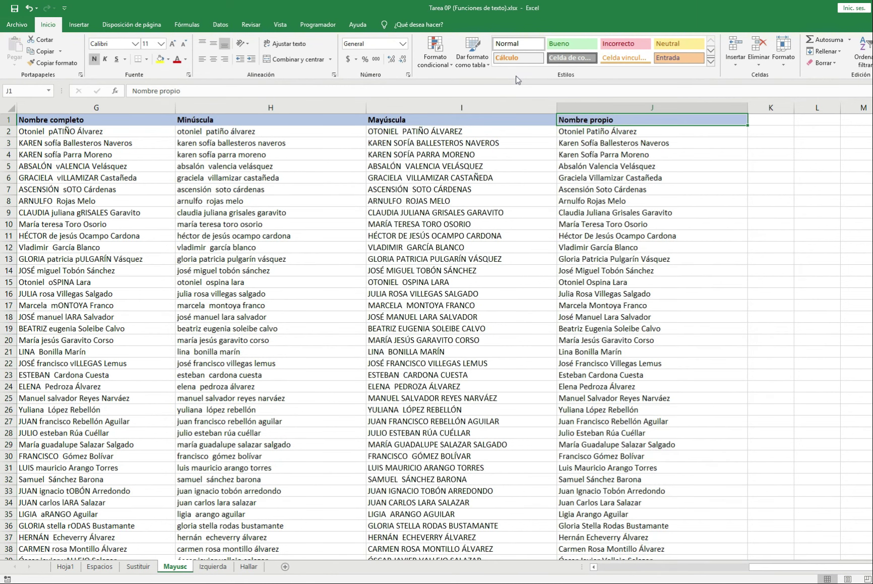
key(Down)
key(F2)
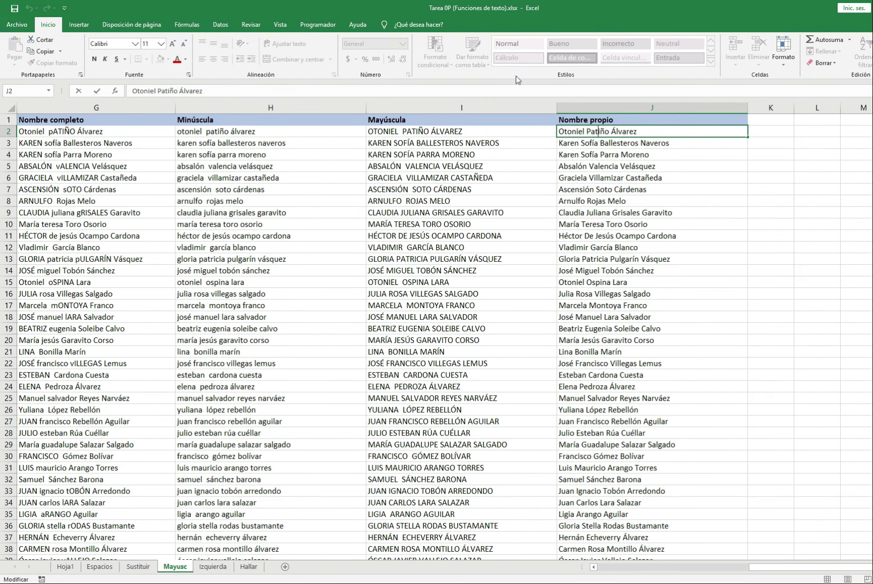
key(Escape)
key(Left)
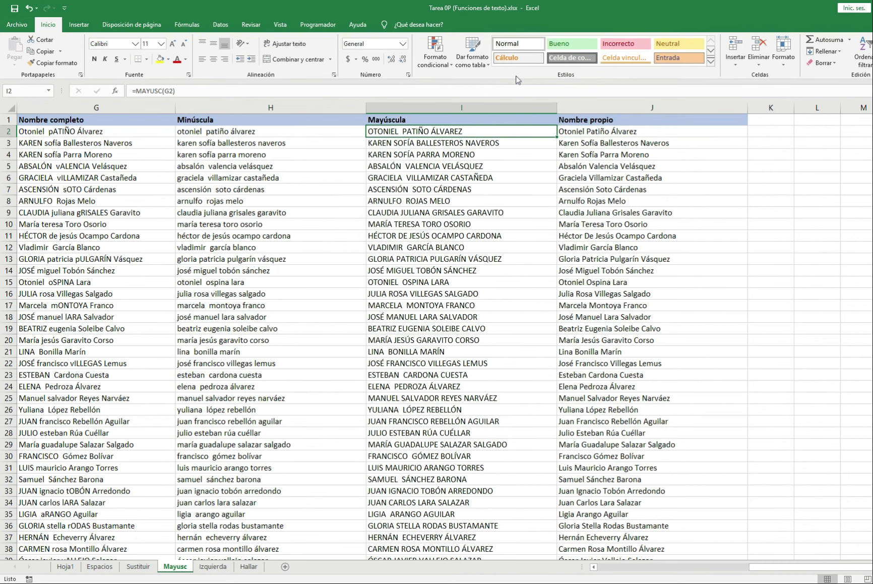
key(shift+Left)
key(shift+Left)
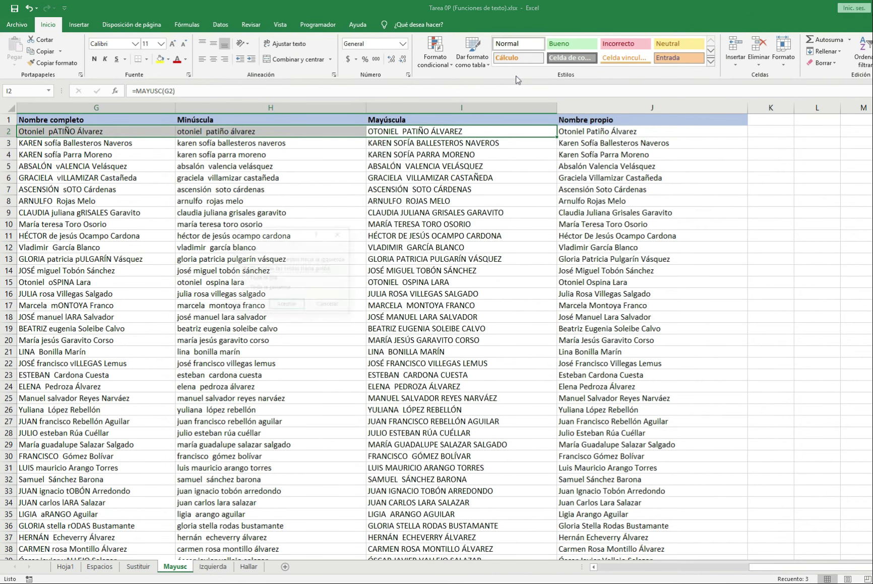
Step: Delete entire columns G to I, then switch to the Izquierda sheet
key(ctrl+minus)
key(Down)
key(Down)
key(Return)
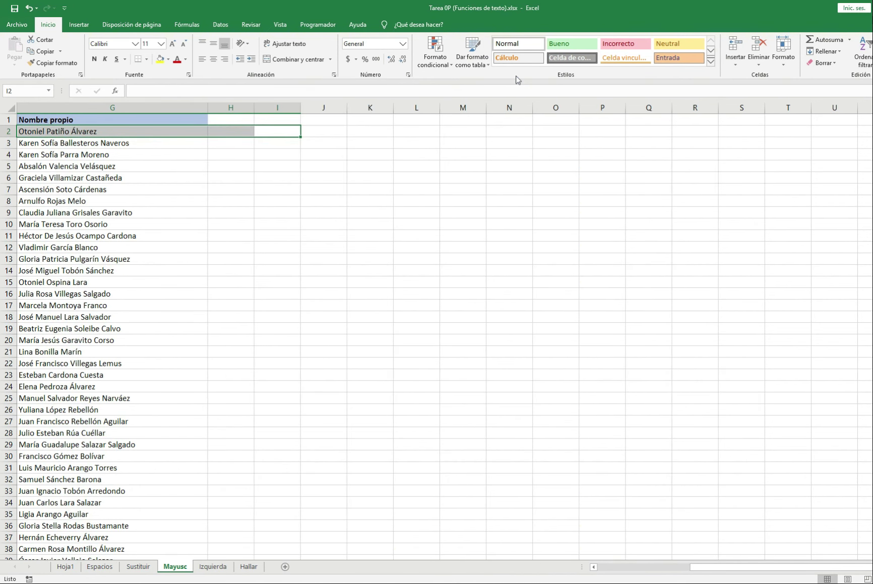
key(Down)
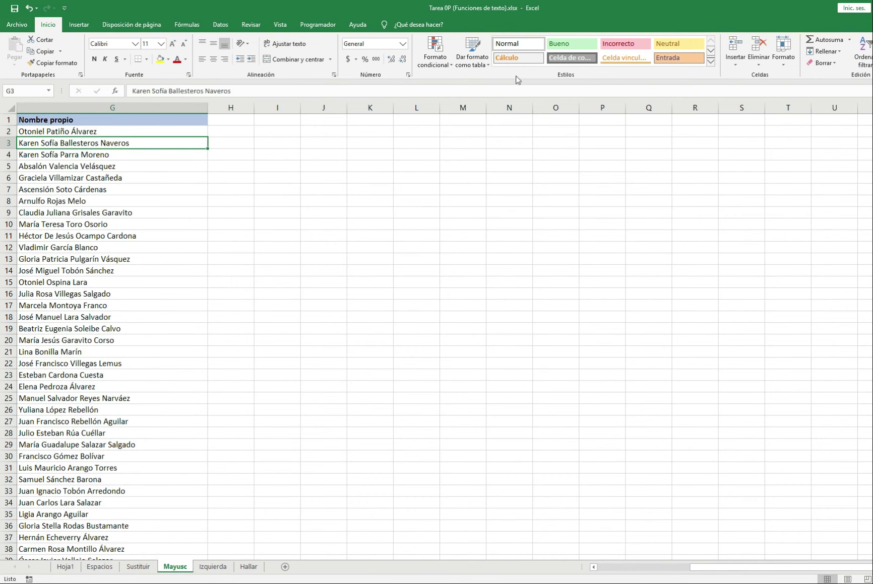
key(Down)
key(Down)
key(Down)
key(Down)
key(Down)
key(Down)
key(Down)
key(Down)
key(Down)
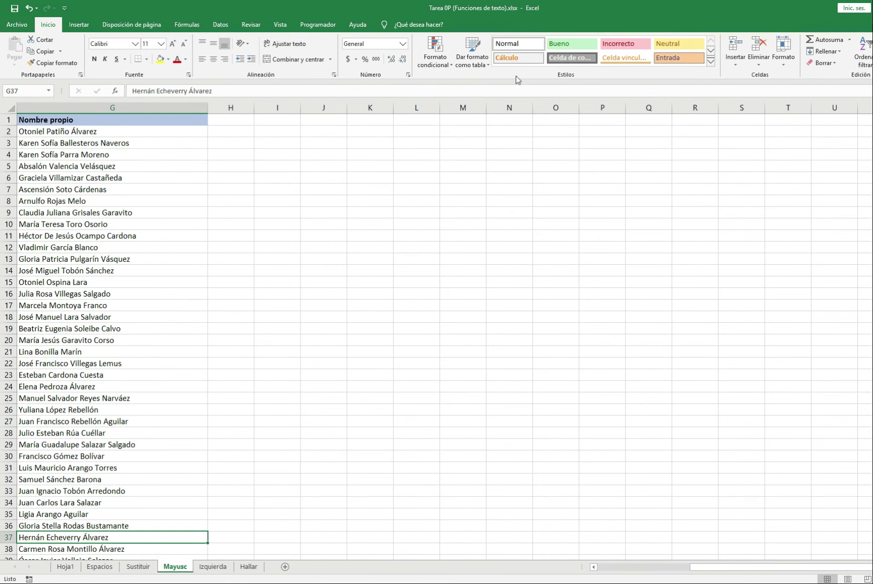
key(ctrl+Page_Down)
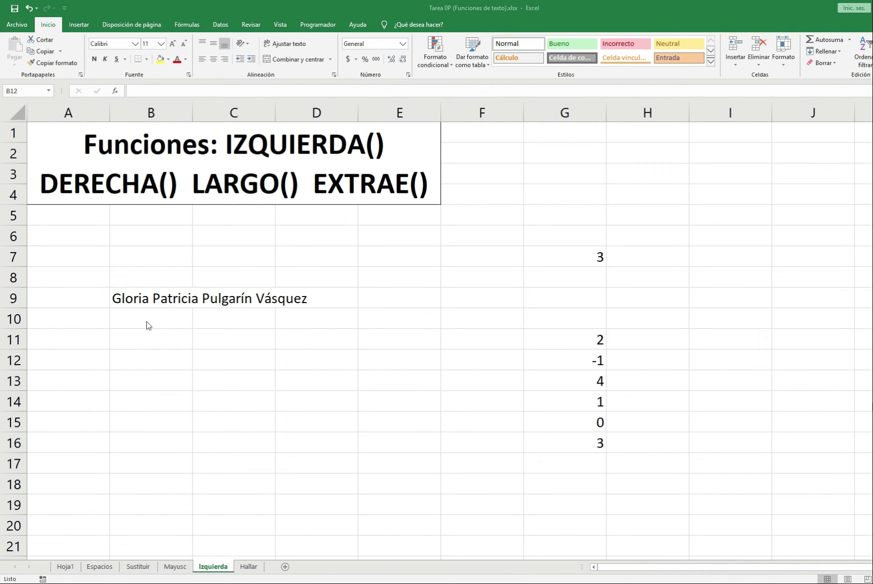
Step: Enter =IZQUIERDA(B9;9) in B11 to extract the name's first 9 characters
click(146, 352)
click(147, 337)
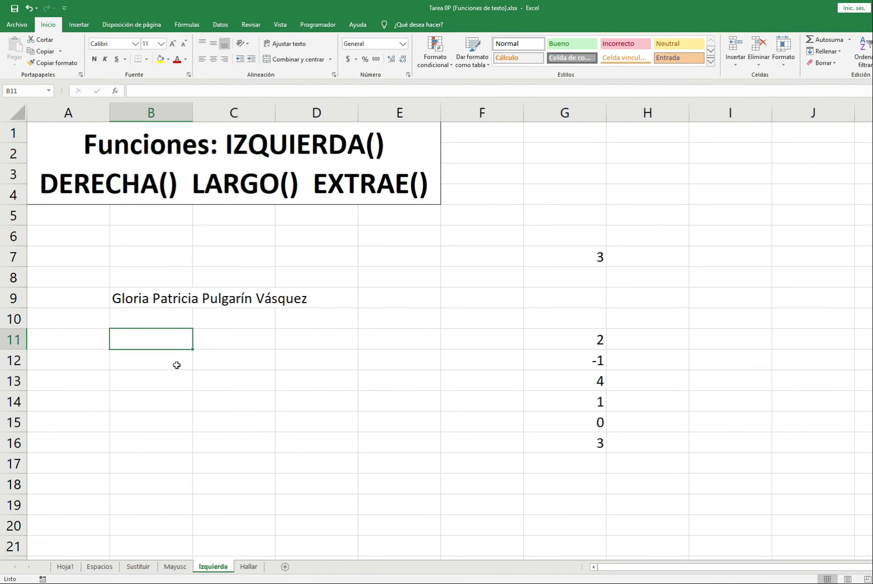
text(=)
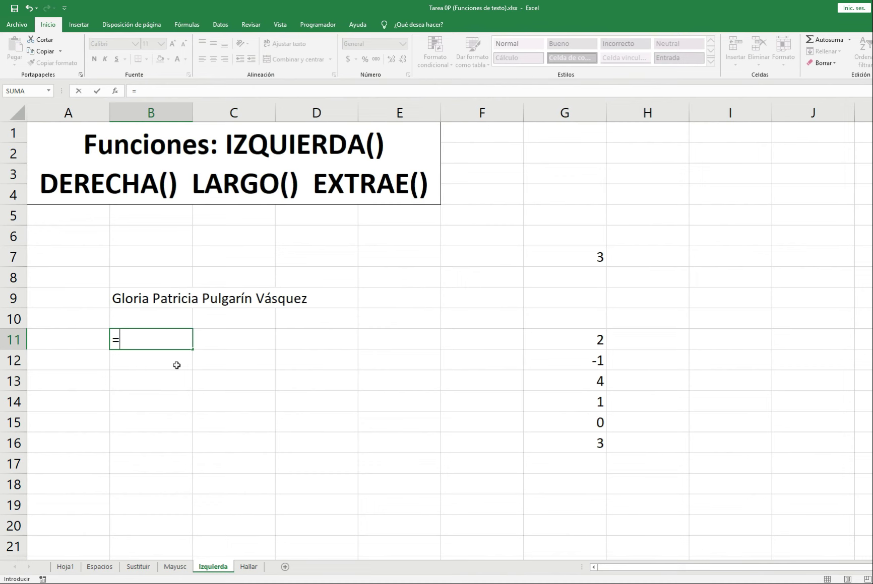
text(i)
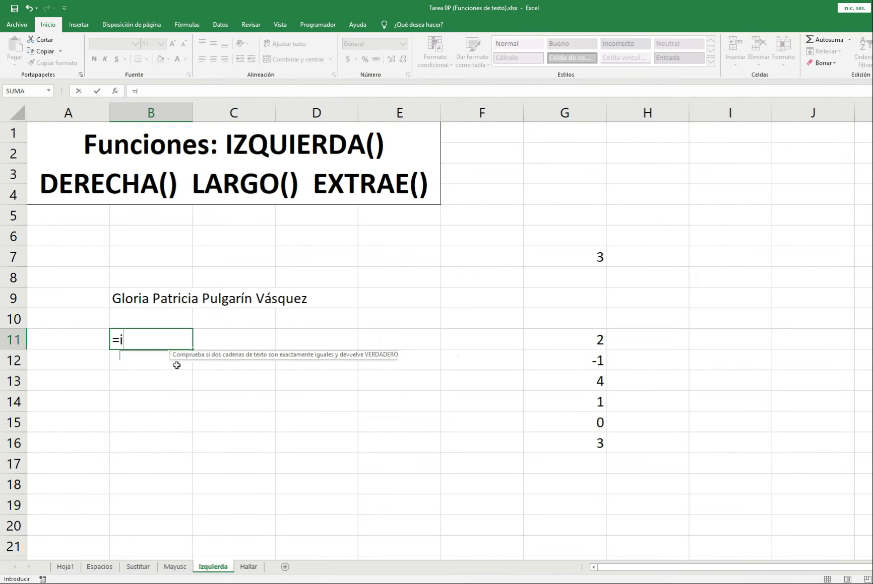
text(z)
key(Tab)
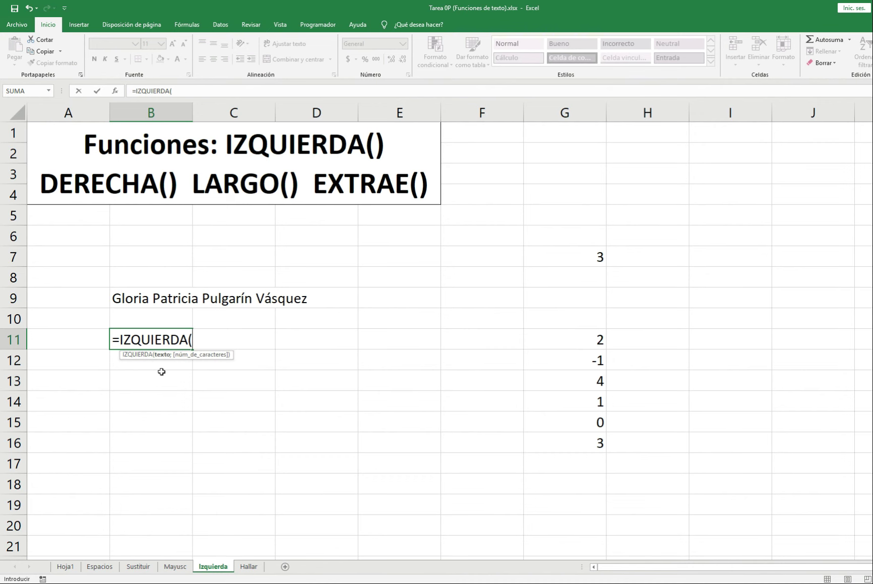
key(Up)
key(Up)
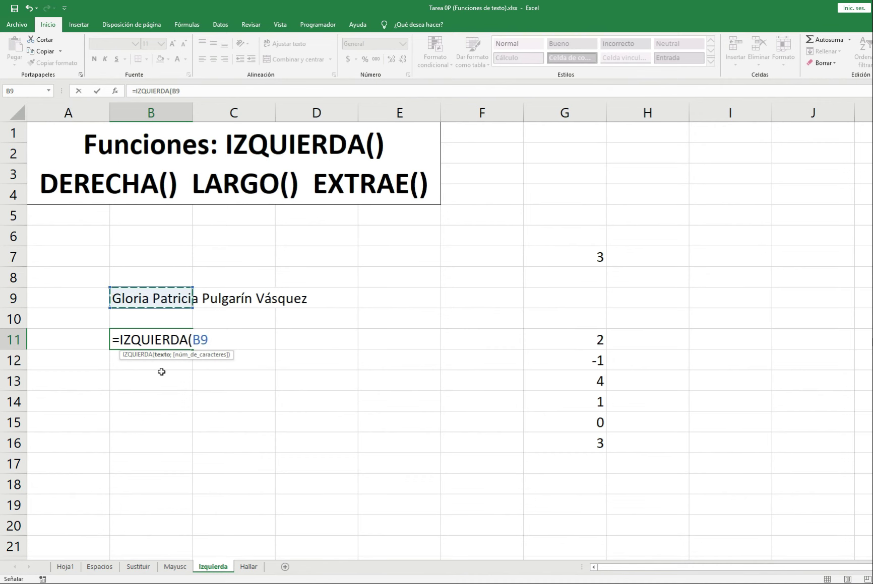
text(;)
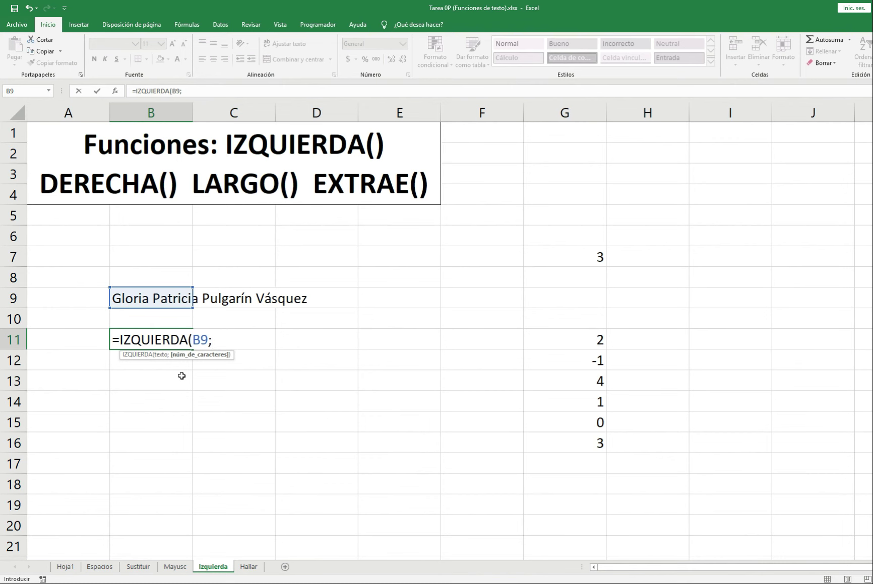
text(9)
text())
key(Return)
key(Up)
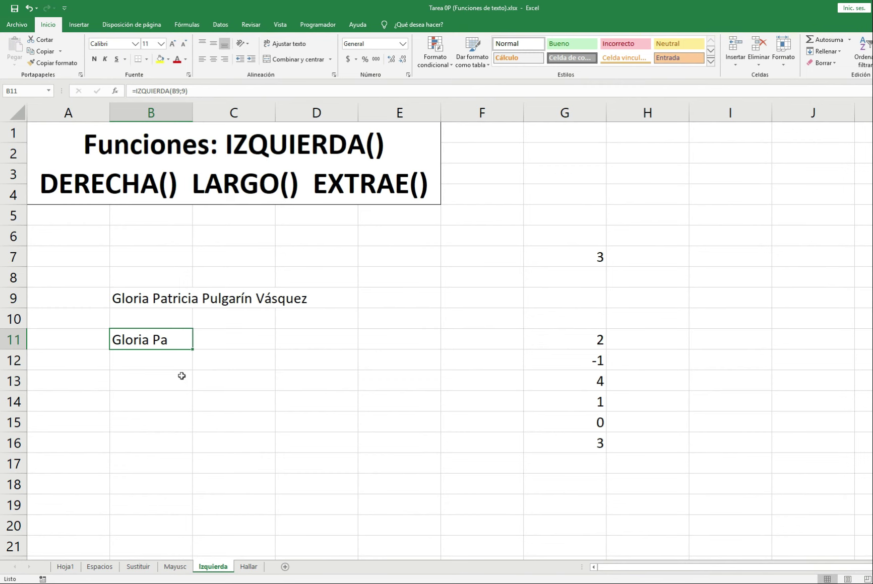
Step: Change B11's character count from 9 to 11
key(F2)
key(Left)
key(Left)
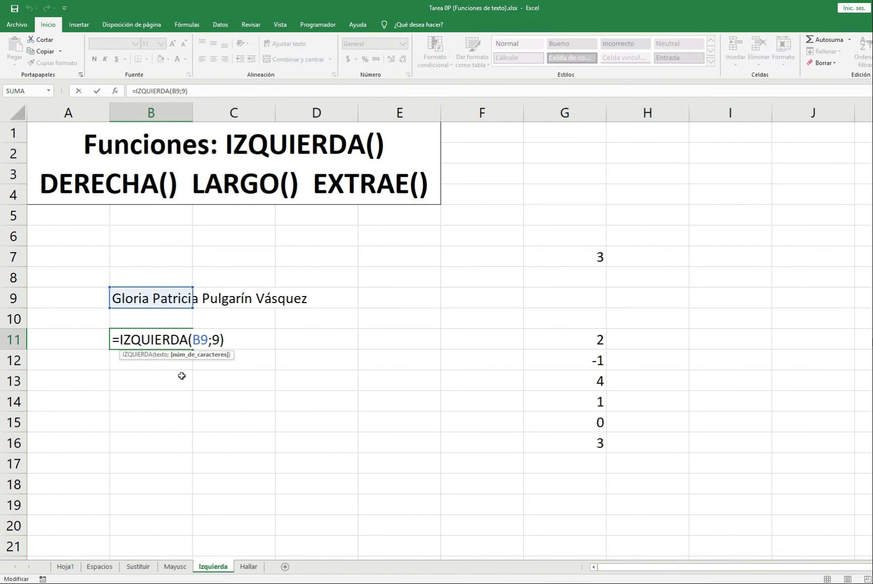
key(Delete)
text(11)
key(Return)
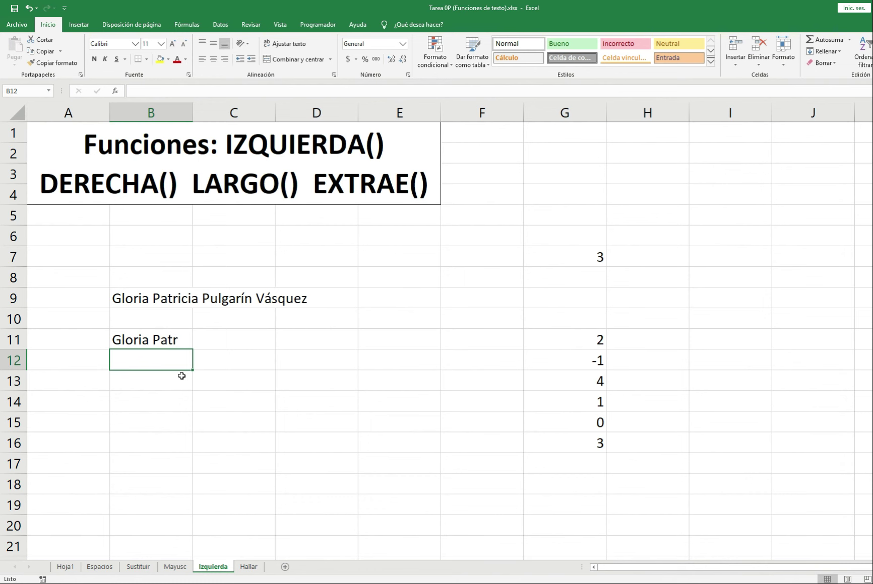
key(Up)
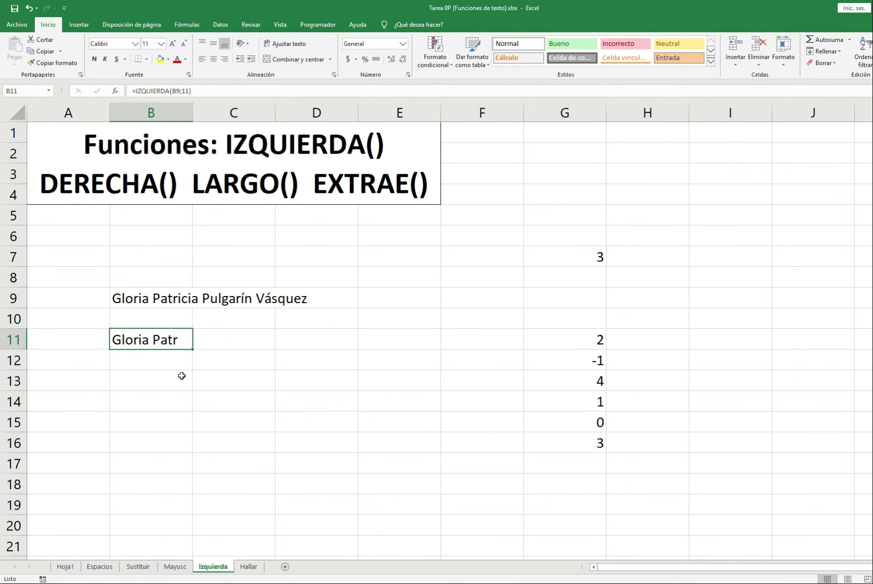
Step: Replace the fixed count 11 with a reference to the 3 in G7
key(F2)
key(Left)
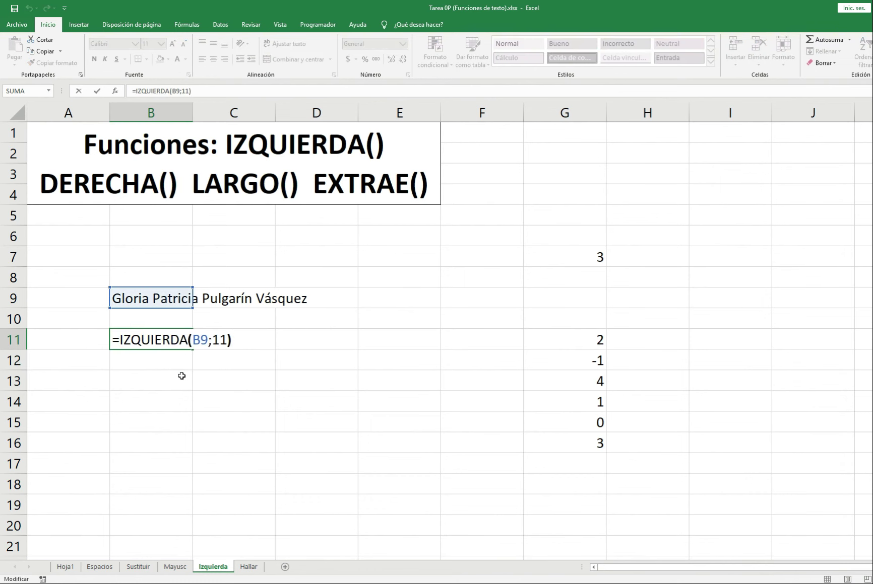
key(Left)
key(Left)
key(Delete)
key(Delete)
key(Delete)
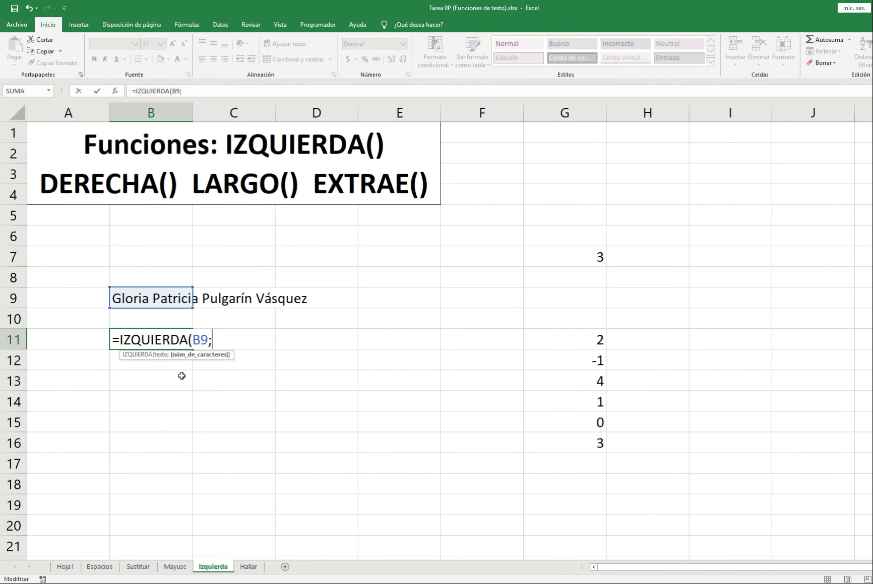
key(Right)
key(Up)
key(Right)
key(Up)
key(Up)
key(Right)
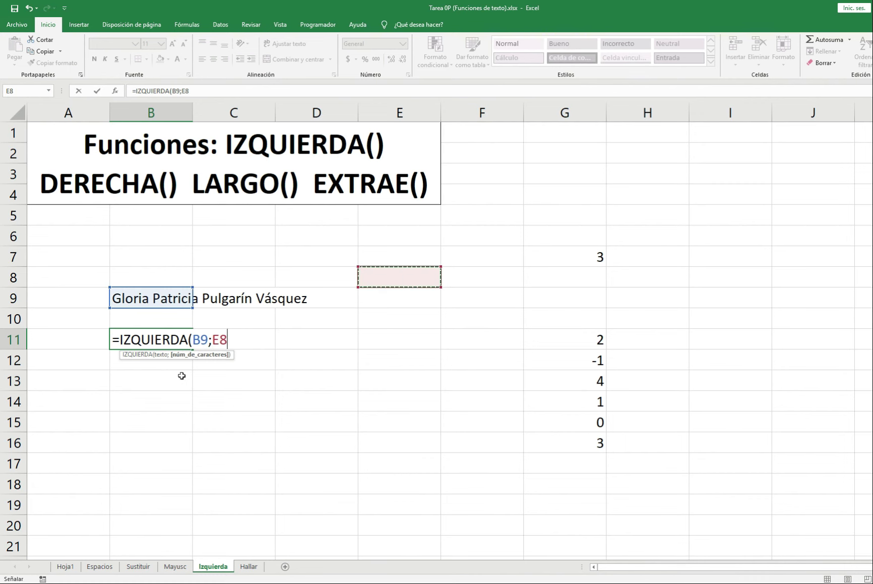
key(Right)
key(Right)
key(Up)
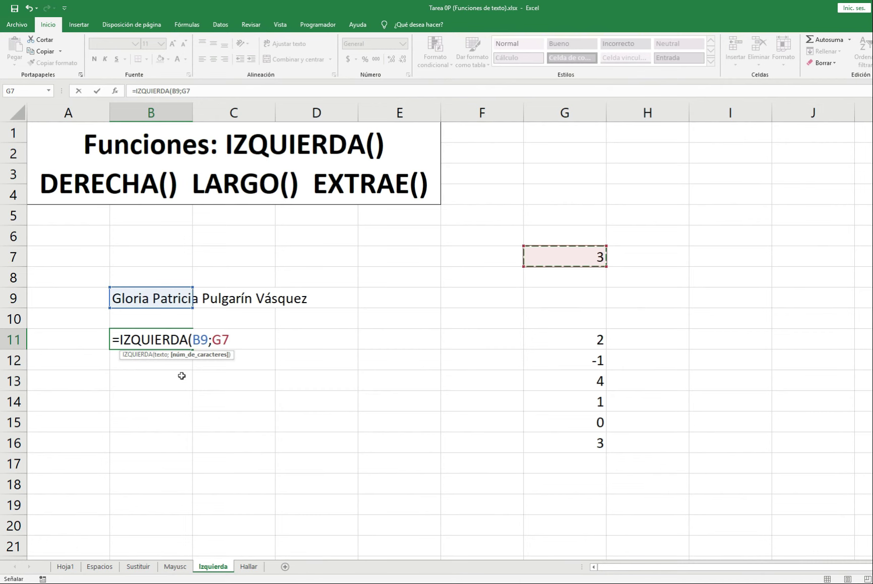
Step: Commit =IZQUIERDA(B9;G7) in B11 and move to the character-count cell G7
text())
key(Return)
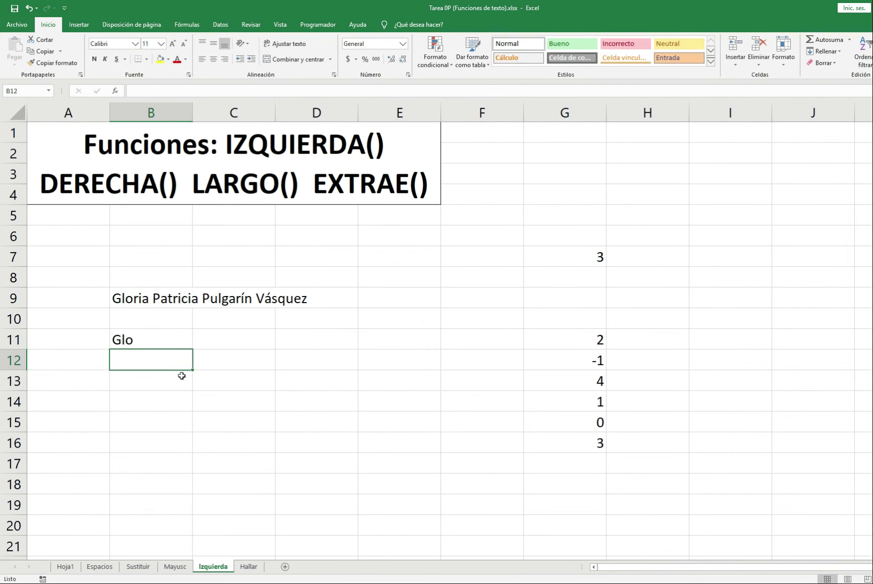
key(Up)
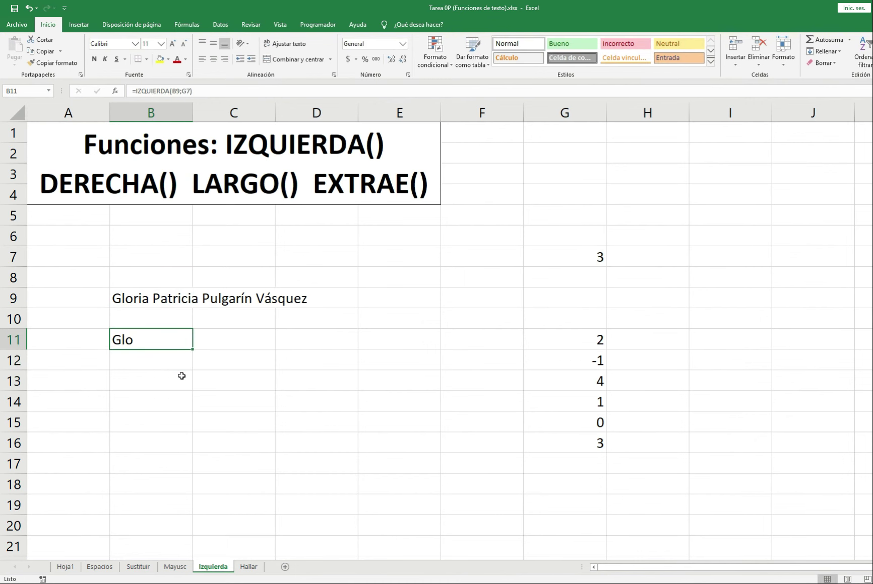
key(Up)
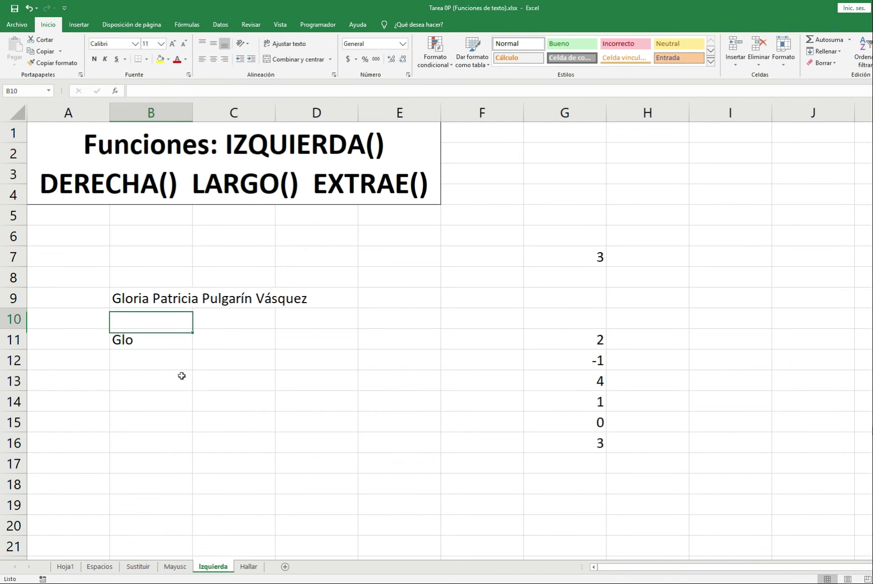
key(Up)
key(Up)
key(Up)
key(ctrl+Right)
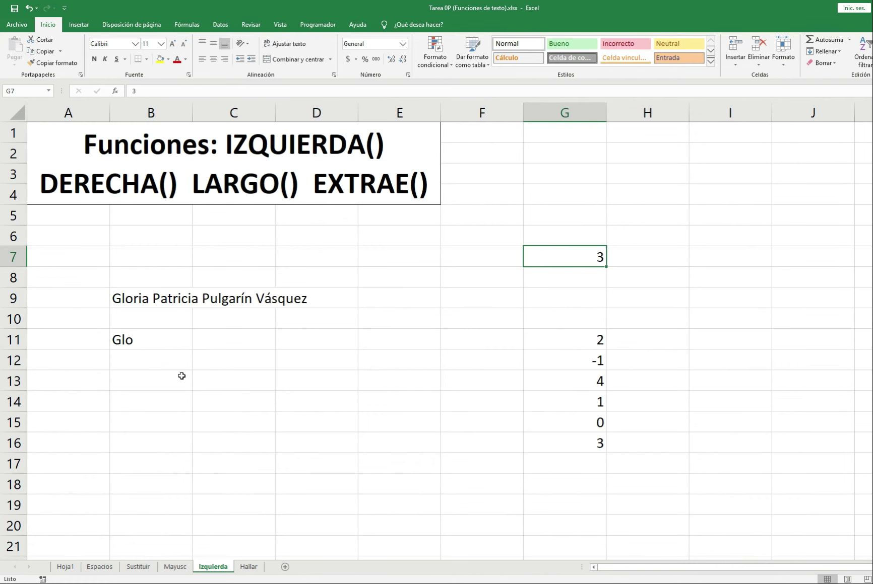
Step: Try 15, then 7, and finally 9 as the character count in G7
text(15)
key(Return)
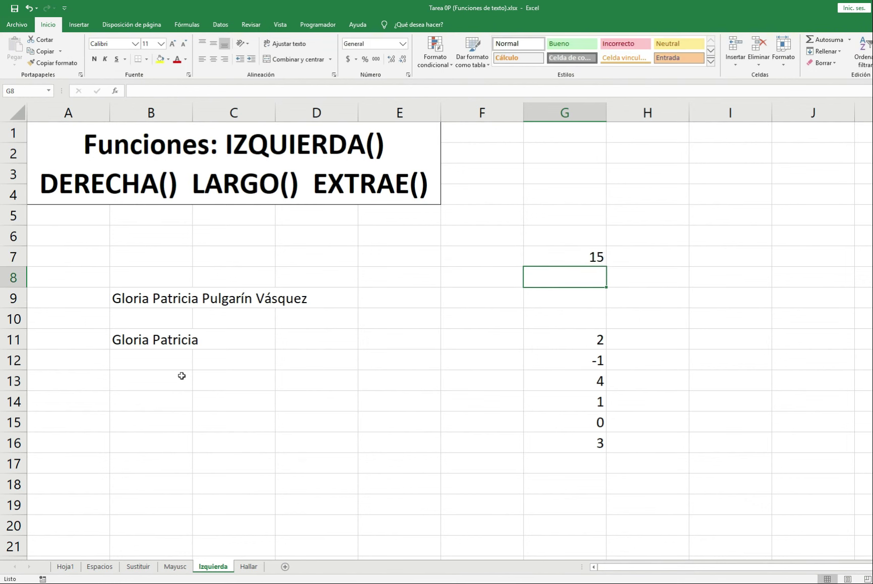
key(Up)
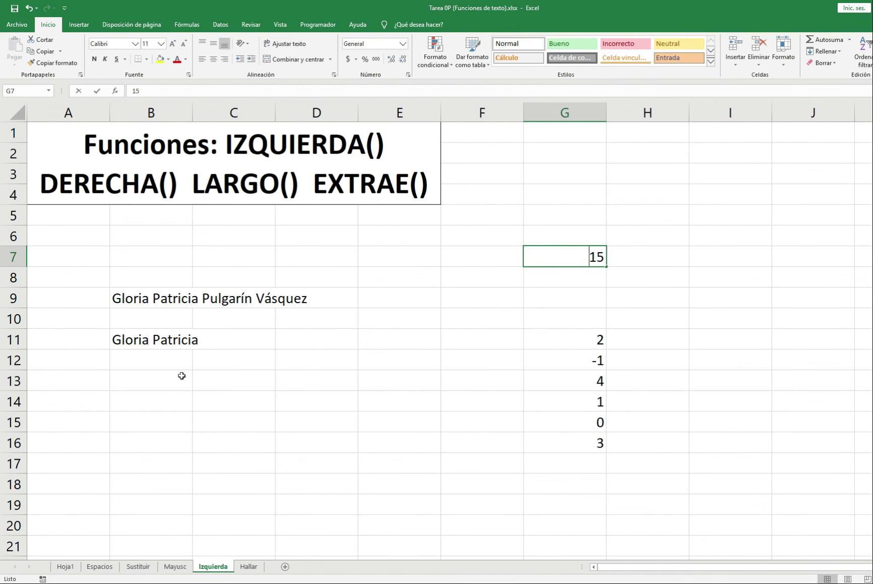
text(7)
key(Return)
key(Up)
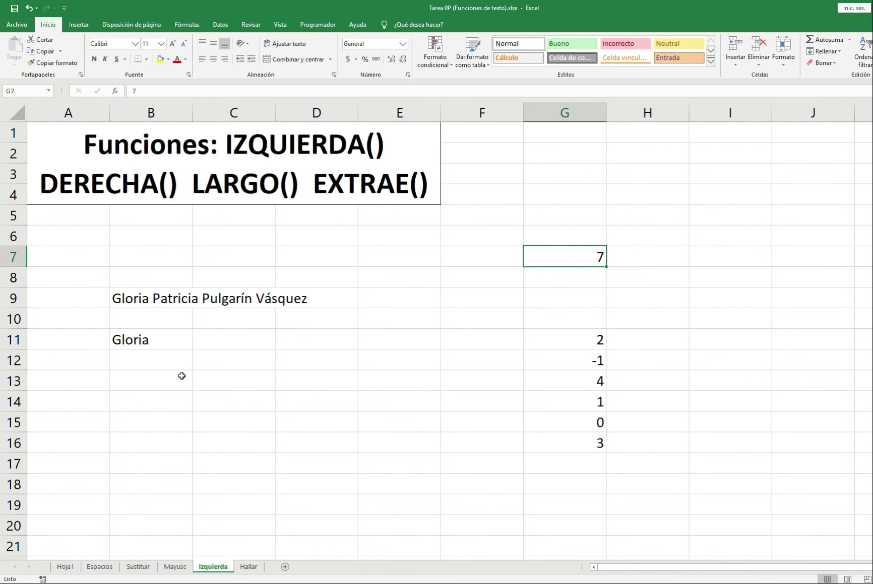
text(9)
key(Left)
Step: Review B11's formula without changes, then move down the column G numbers to G16
key(Left)
key(Left)
key(Down)
key(Down)
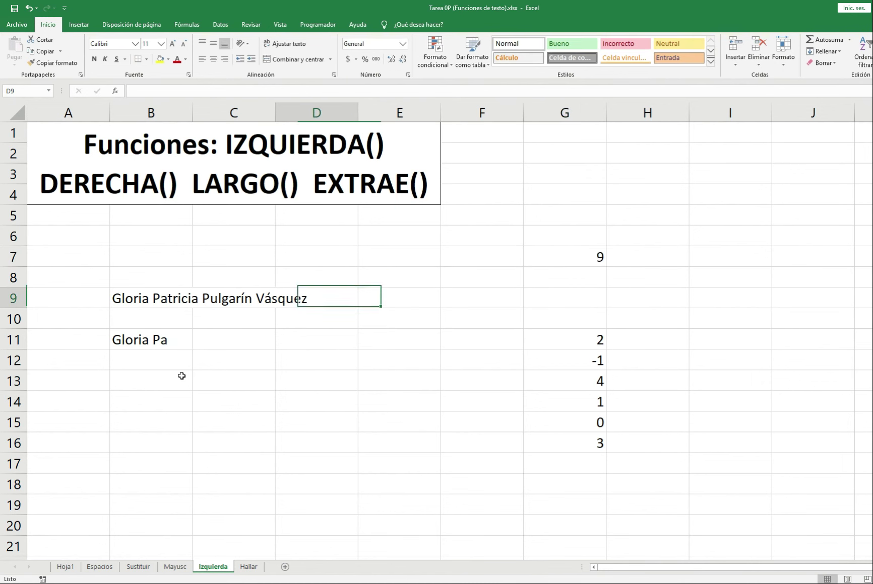
key(Down)
key(Left)
key(Left)
key(Down)
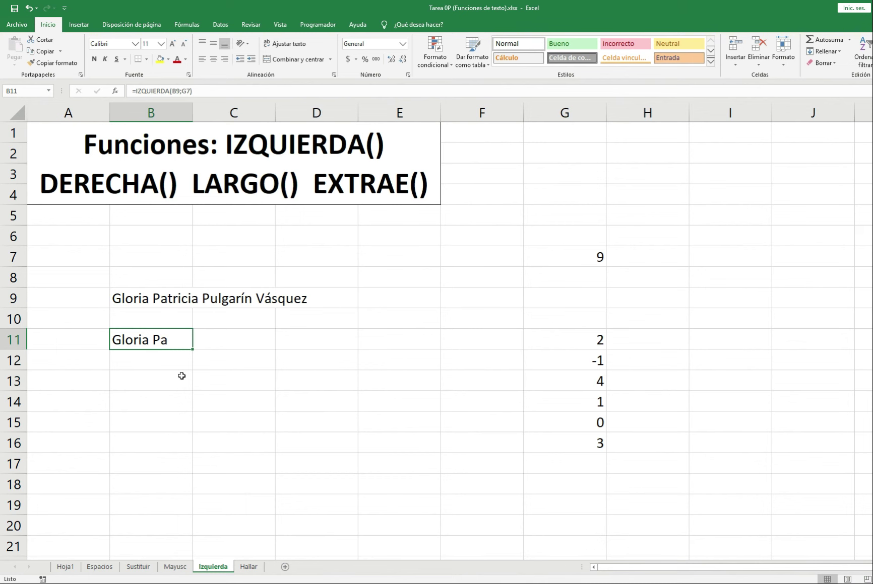
key(F2)
key(Escape)
key(Right)
key(Right)
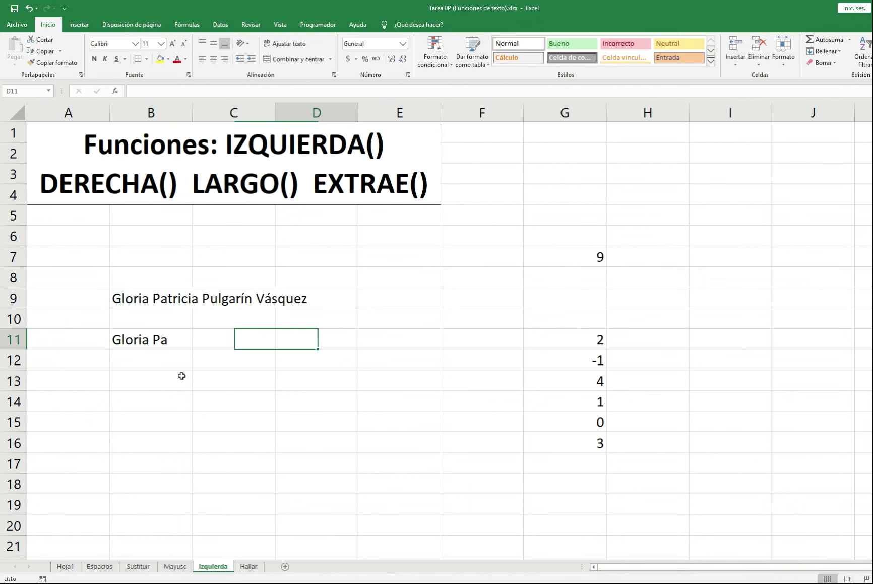
key(Right)
key(Right)
key(Right)
key(Right)
key(Left)
key(Down)
key(Down)
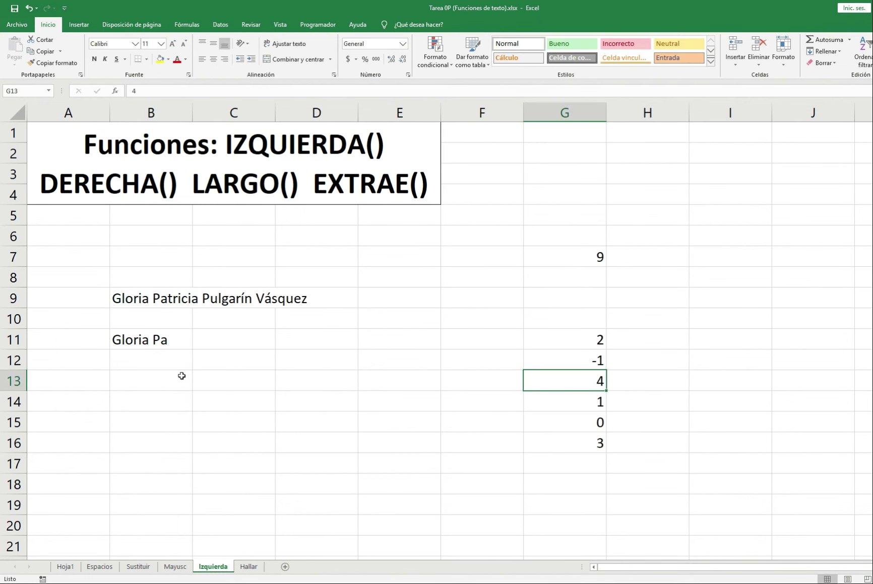
key(Down)
key(Down)
key(Down)
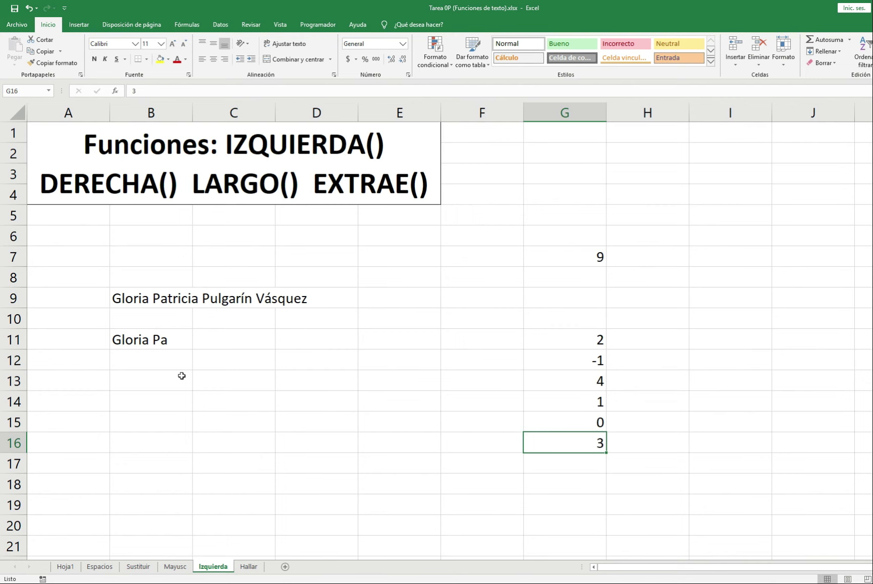
key(Down)
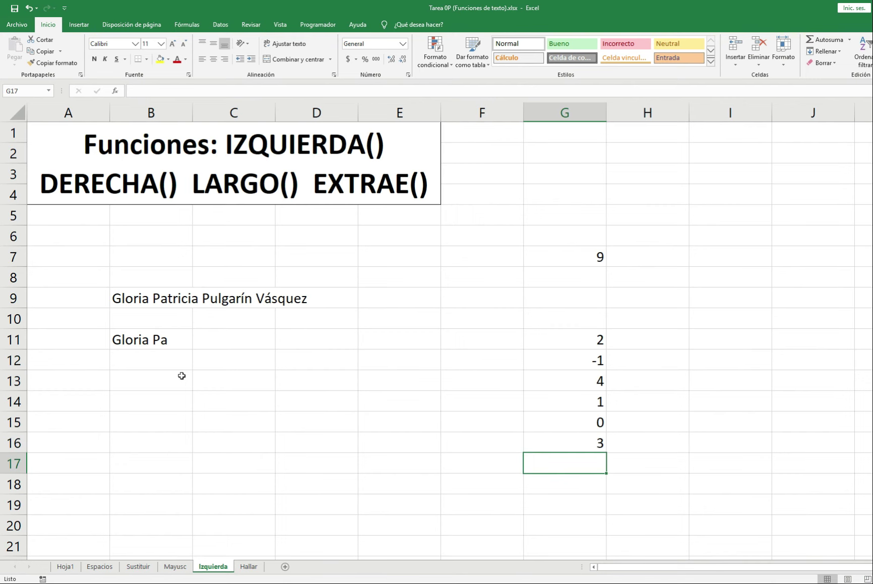
Step: Total G11:G16 in G17 with AutoSum
key(alt+equal)
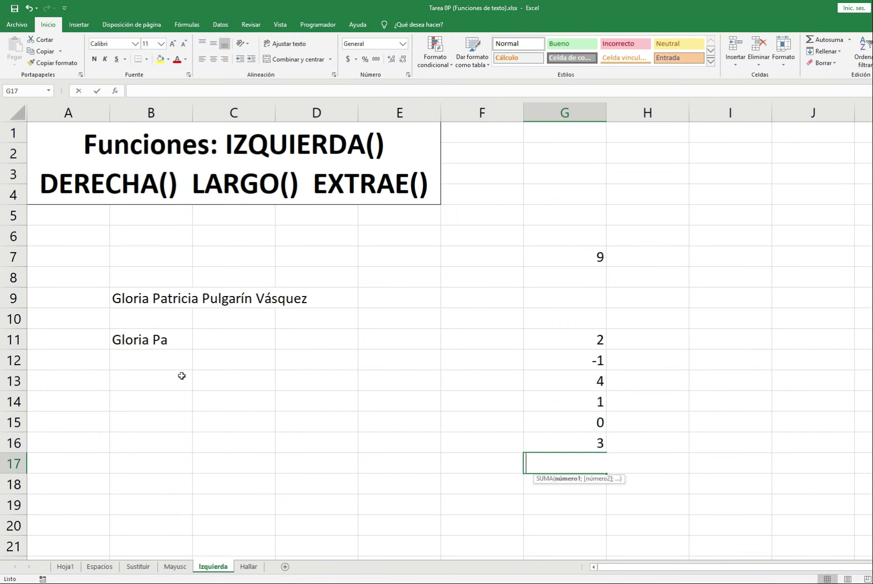
key(Return)
key(Up)
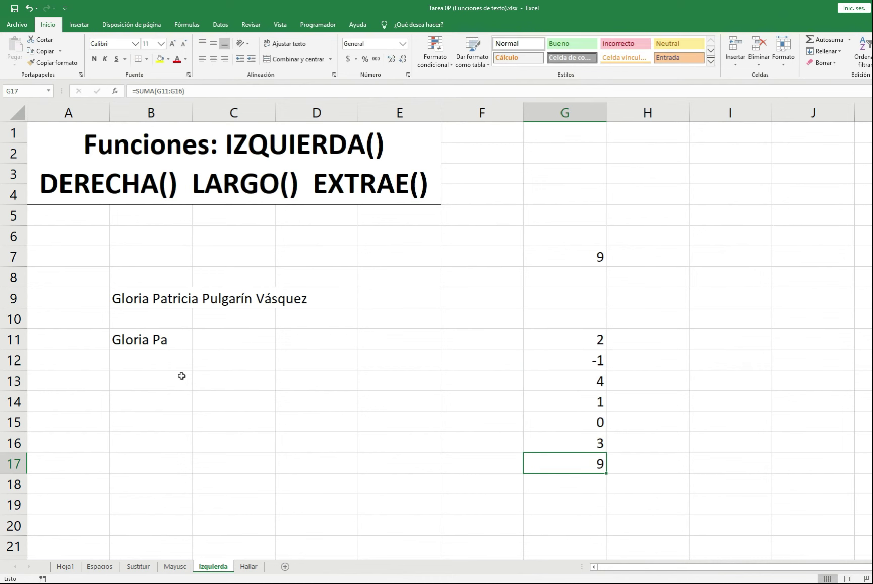
Step: Change B11 to =IZQUIERDA(B9;SUMA(G11:G16)) so the count comes from the column G total
click(151, 340)
key(F2)
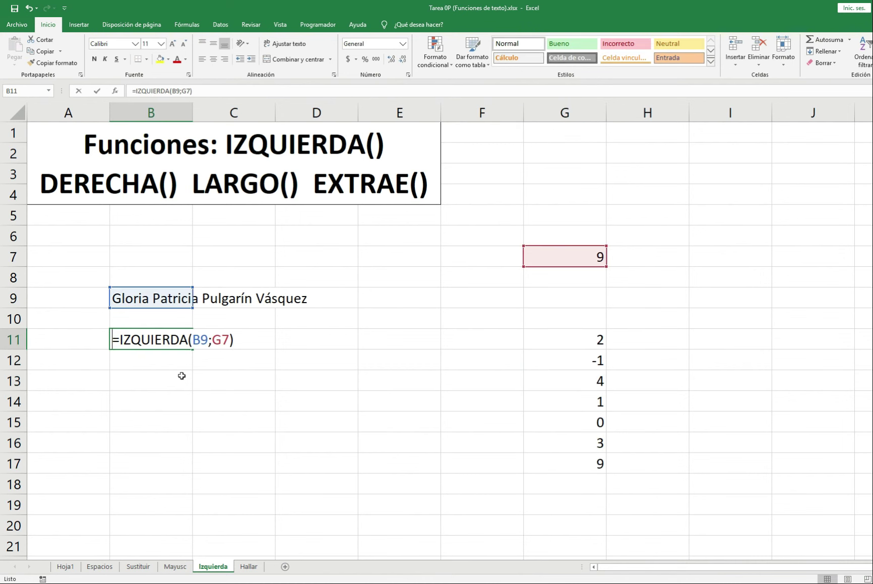
key(BackSpace)
key(BackSpace)
key(BackSpace)
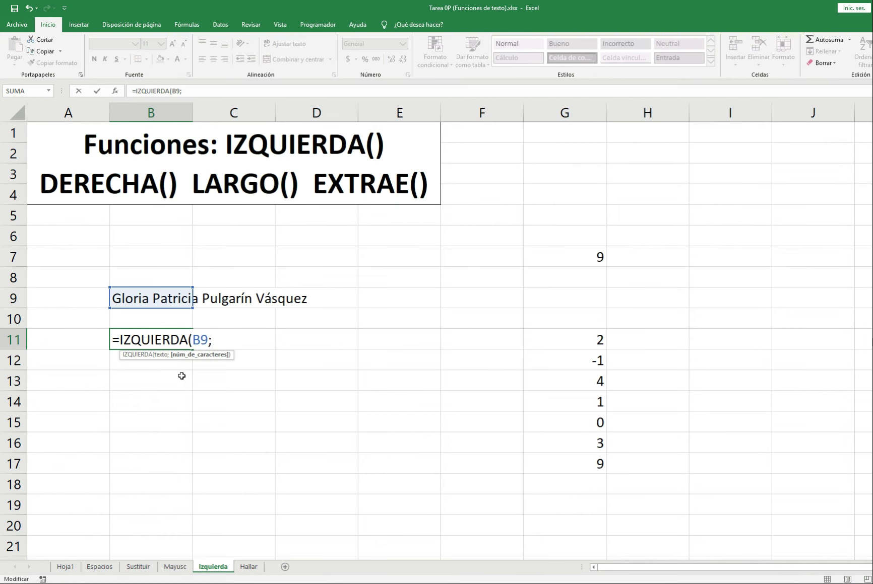
text(suma)
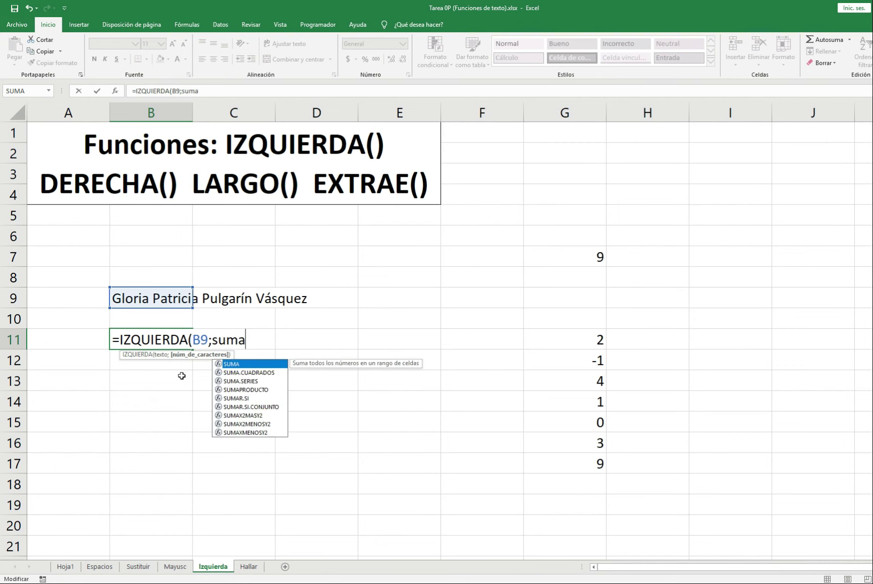
key(Tab)
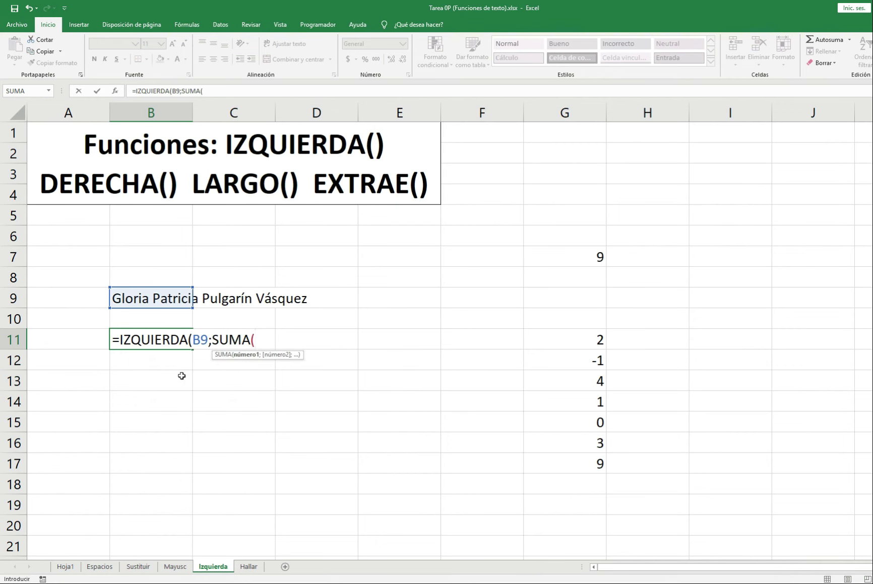
key(Right)
key(Right)
key(Right)
key(Right)
key(Right)
key(shift+Down)
key(shift+Down)
key(shift+Down)
key(shift+Up)
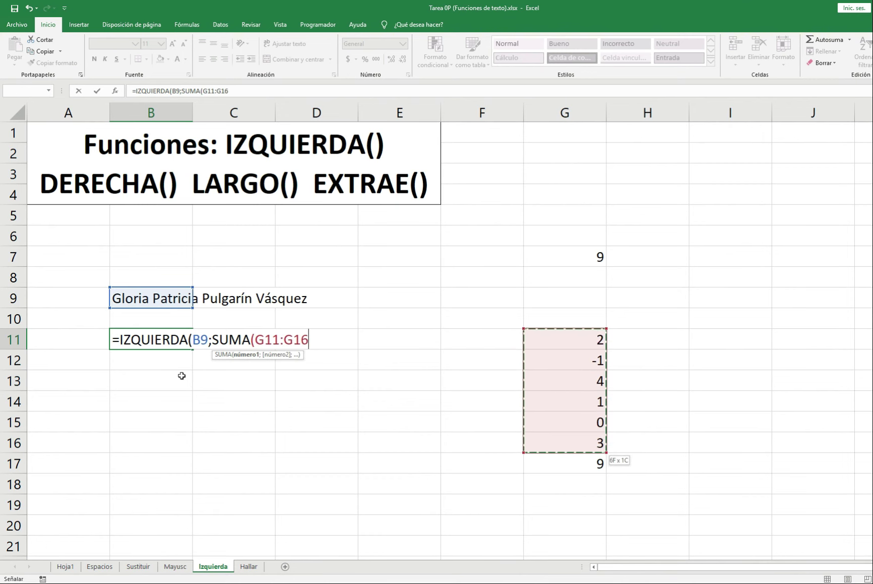
text()))
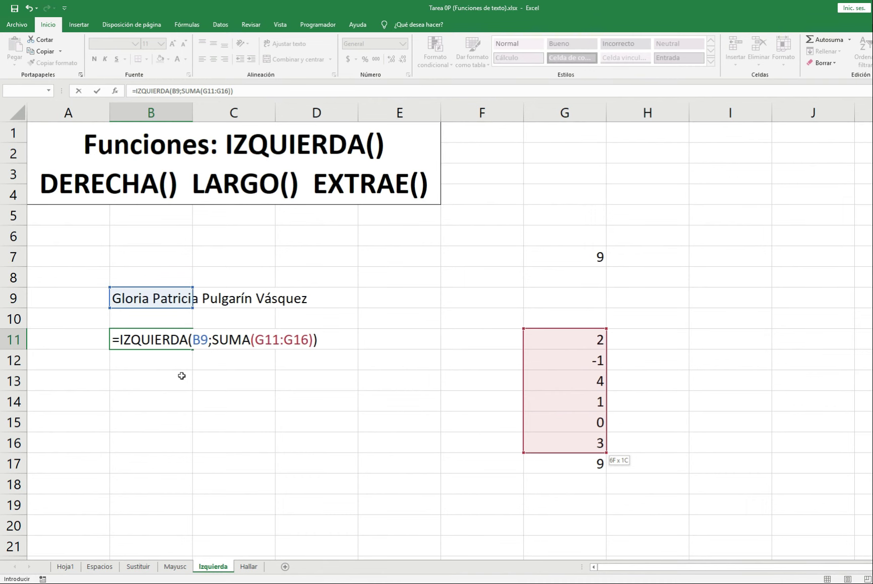
key(Return)
key(Up)
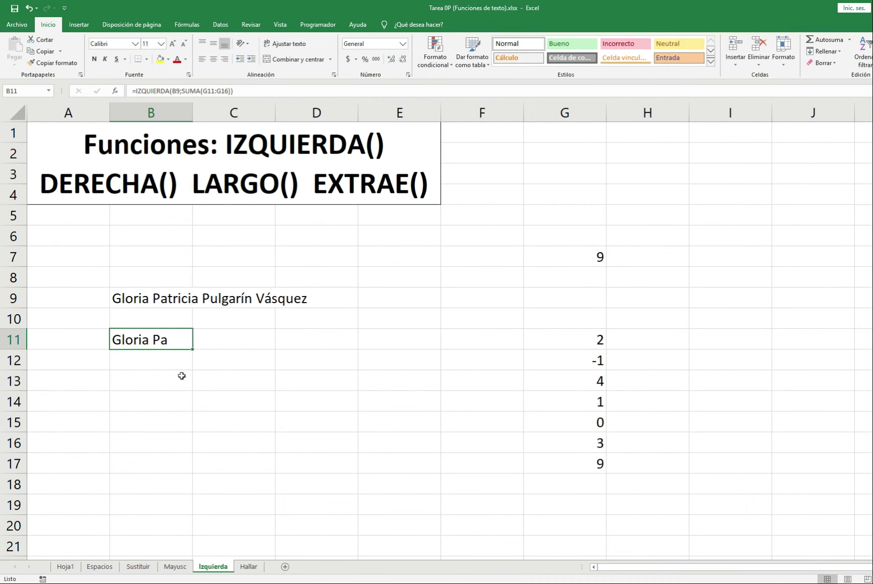
Step: Subtract G7 from the character count in B11's formula and review the result
key(F2)
key(Left)
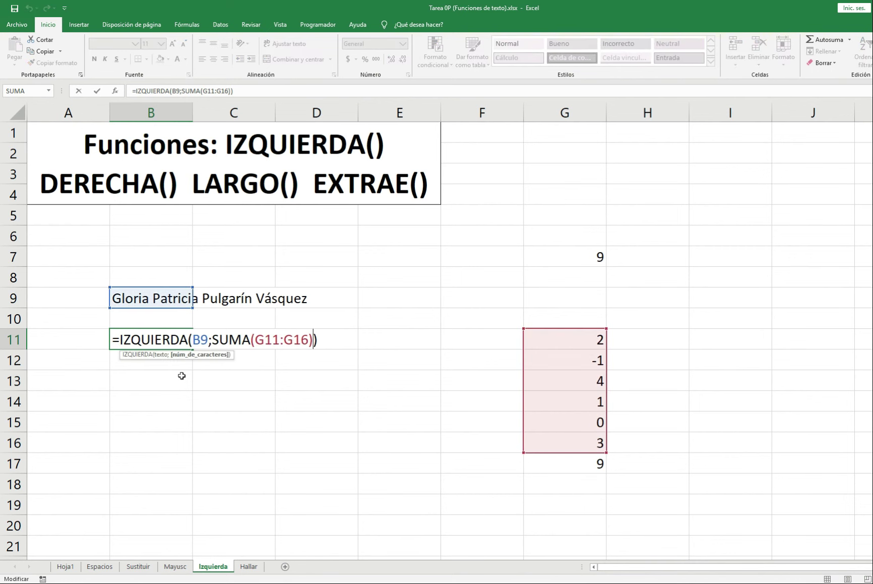
text(-)
key(Up)
key(Right)
key(Right)
key(Up)
key(Right)
key(Right)
key(Up)
key(Up)
key(Right)
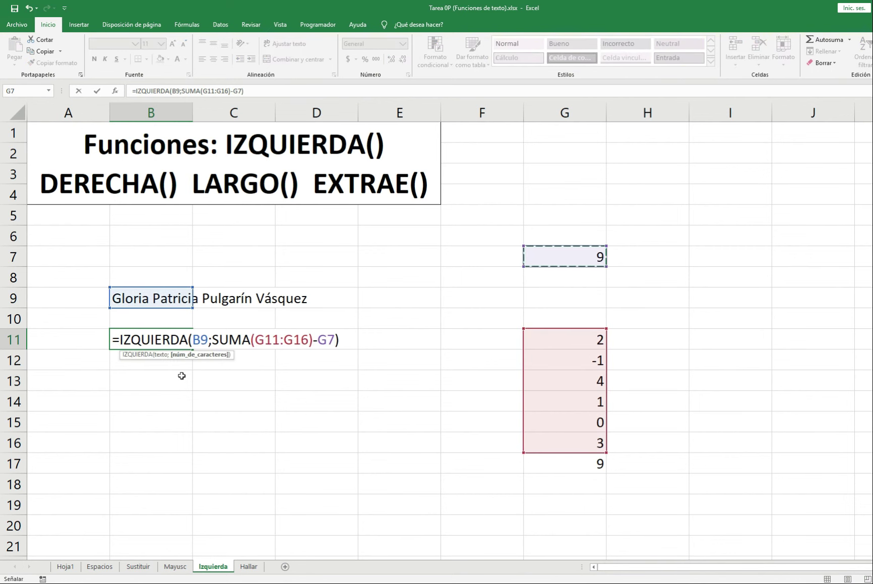
key(Return)
key(Up)
key(F2)
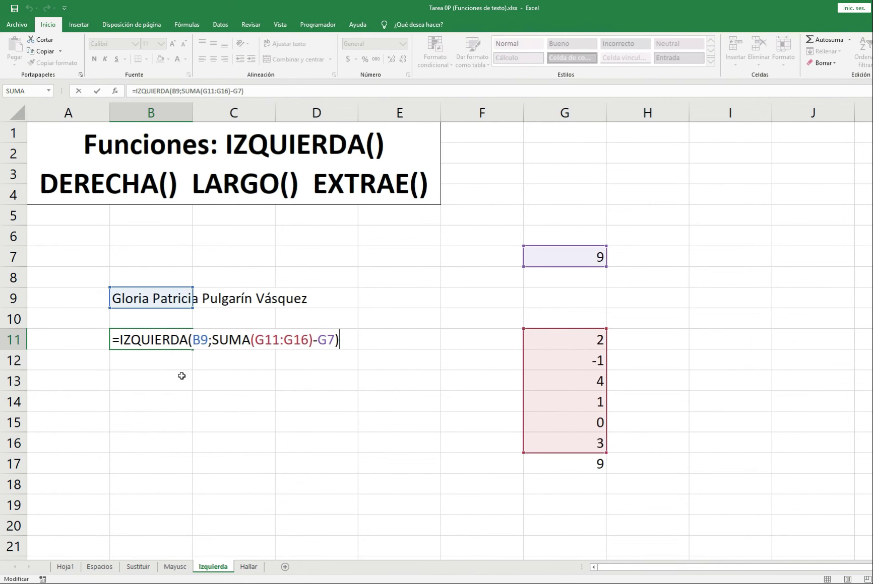
key(Escape)
Step: Try 2, then 5, and finally 7 as the value in G7
key(Up)
key(Right)
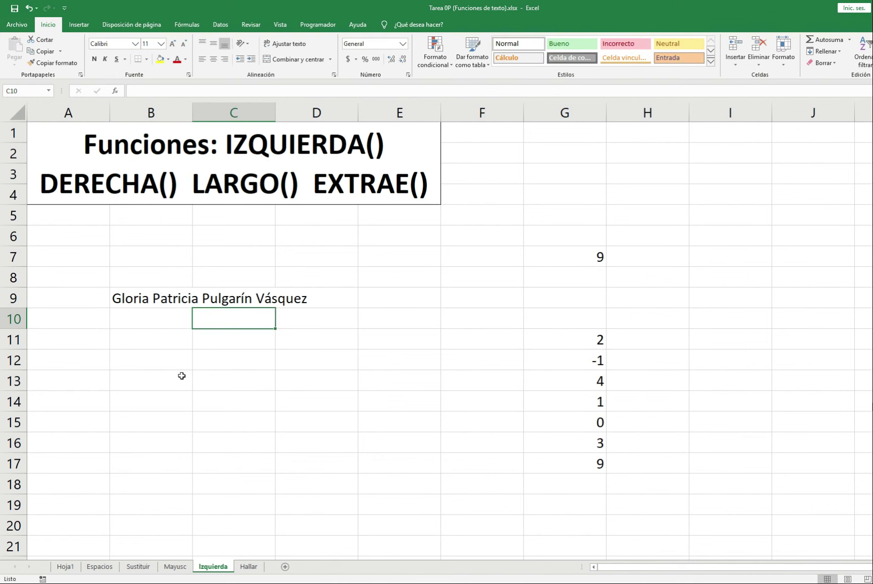
key(Right)
key(Right)
key(Right)
key(Right)
key(Up)
key(Up)
key(Up)
text(2)
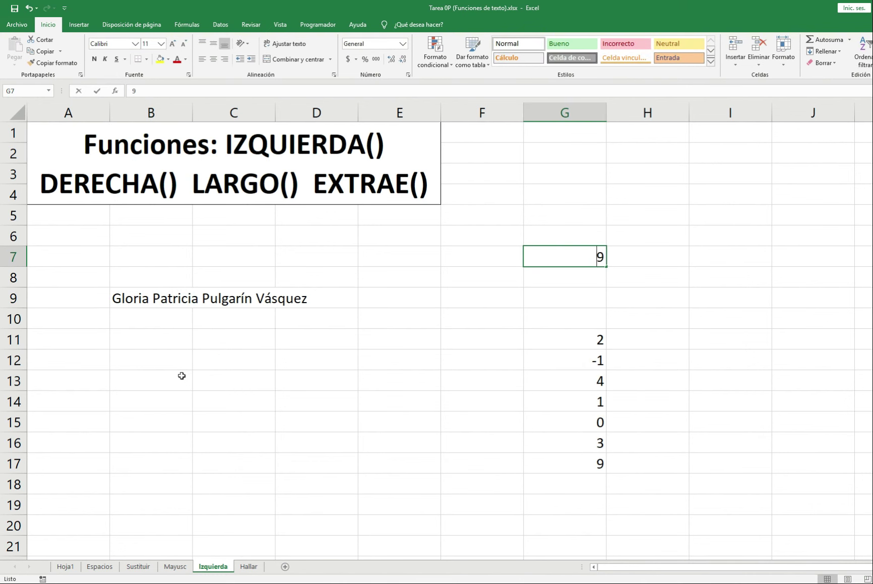
key(Return)
key(Up)
text(5)
key(Return)
key(Up)
text(7)
key(Return)
Step: Add +1 after the G7 reference in B11's formula, then clear B11
key(Left)
key(Left)
key(Down)
key(Left)
key(Down)
key(Left)
key(Down)
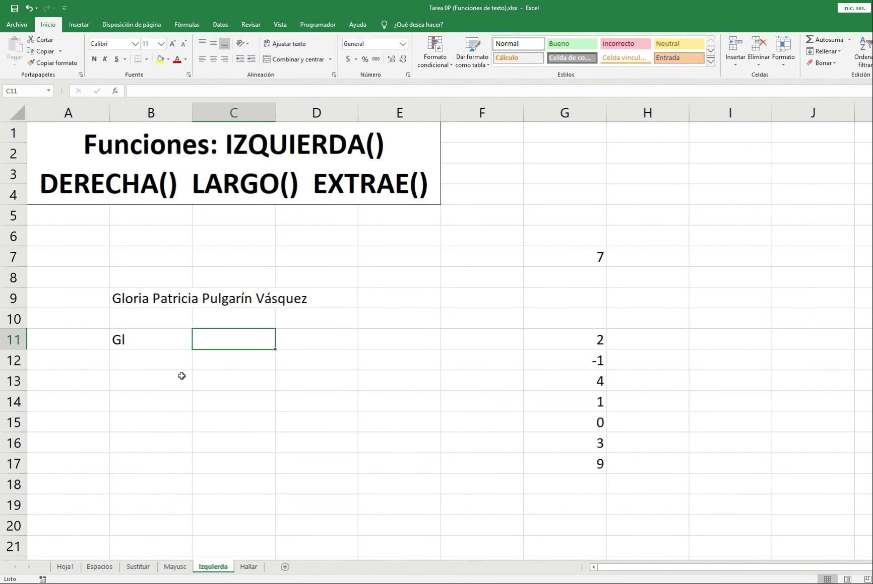
key(Left)
key(F2)
key(Left)
key(Left)
key(Left)
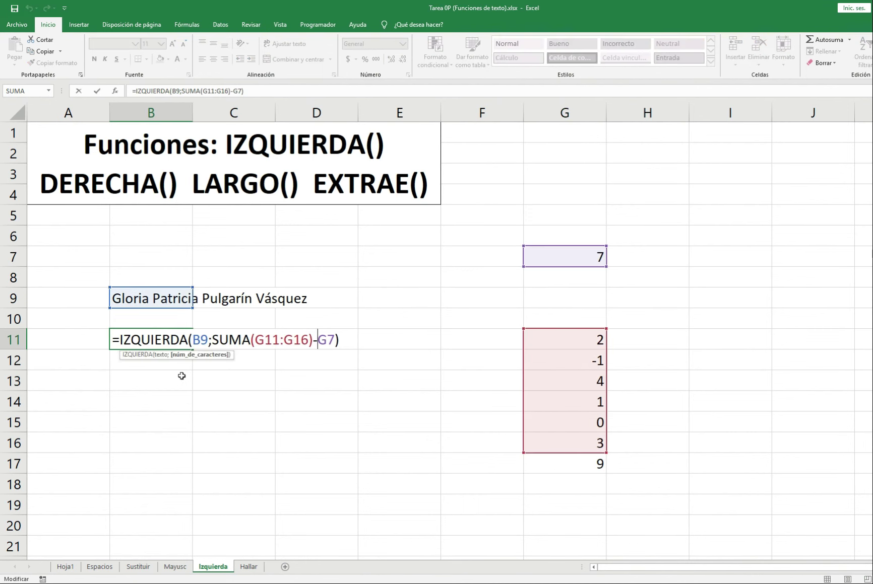
key(Right)
key(Right)
text(+1)
key(Return)
key(Up)
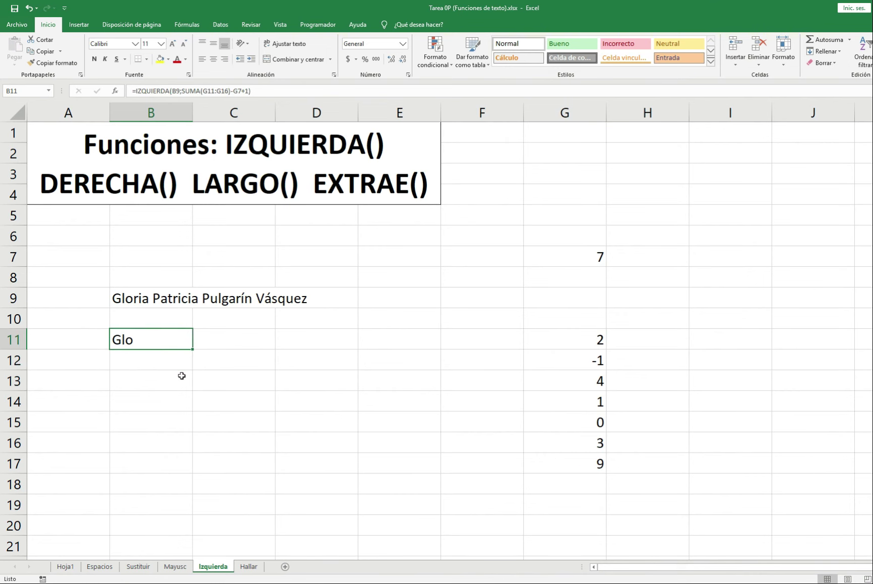
key(Delete)
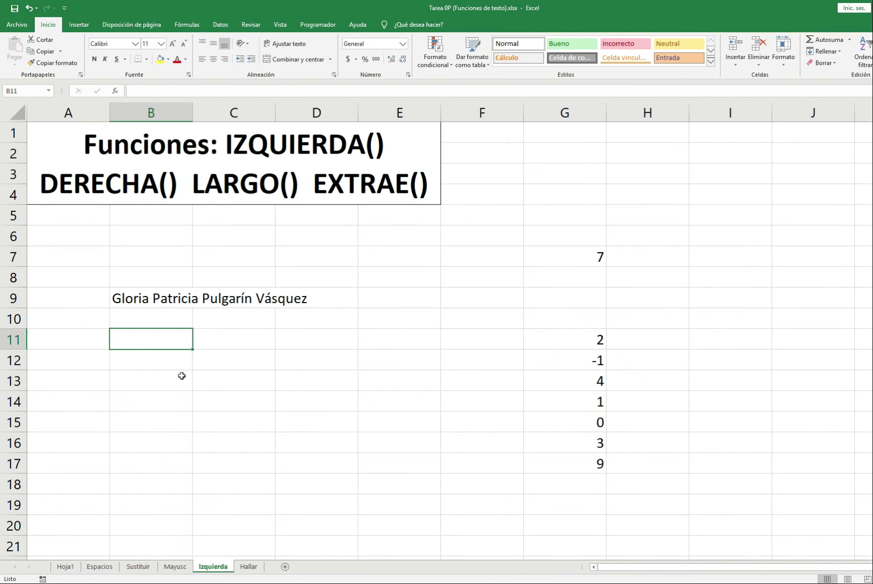
Step: Enter =DERECHA(B9;11) in B11, then reopen it to review the count argument
text(=de)
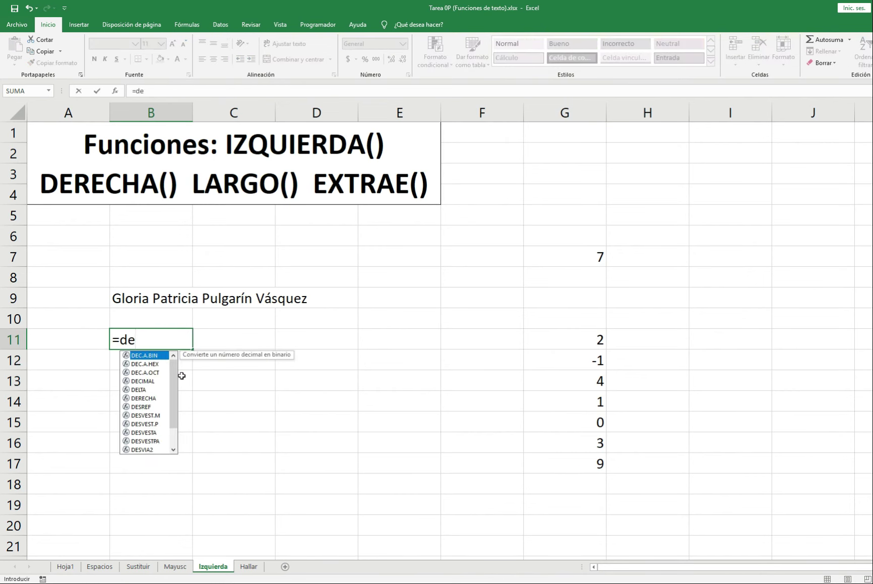
text(r)
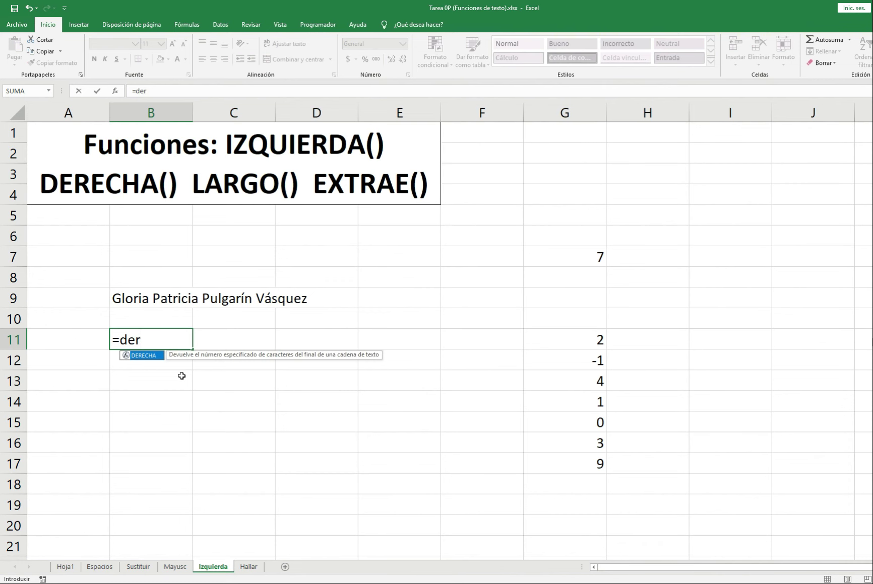
key(Tab)
key(Up)
key(Up)
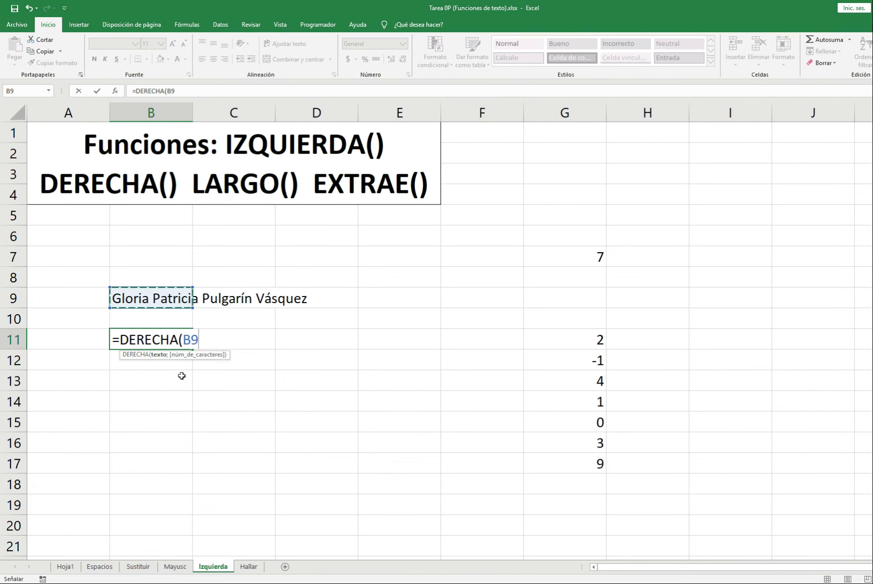
text(;)
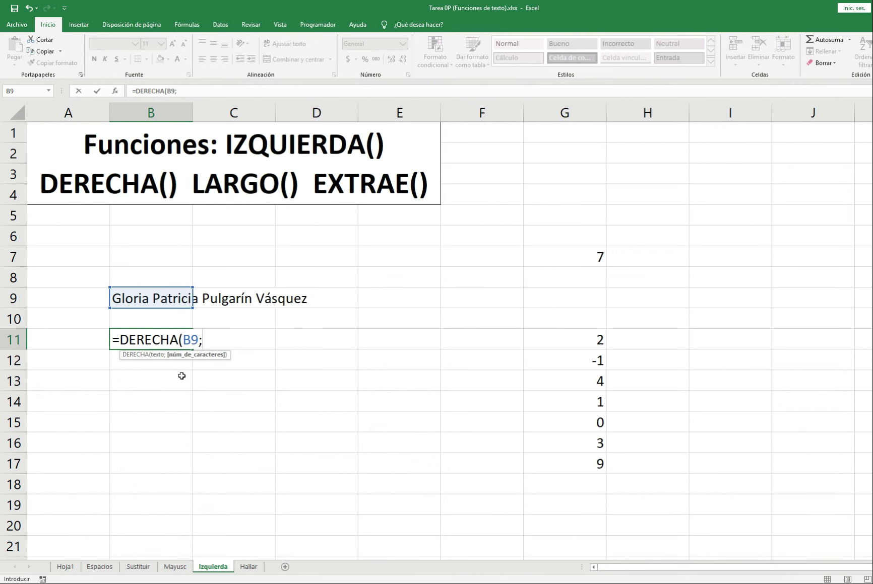
text(11)
key(Return)
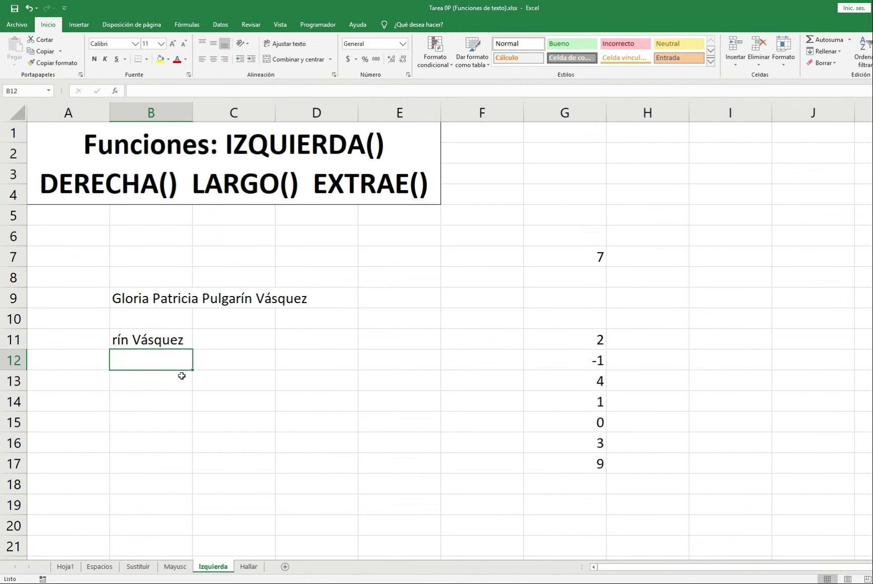
key(Up)
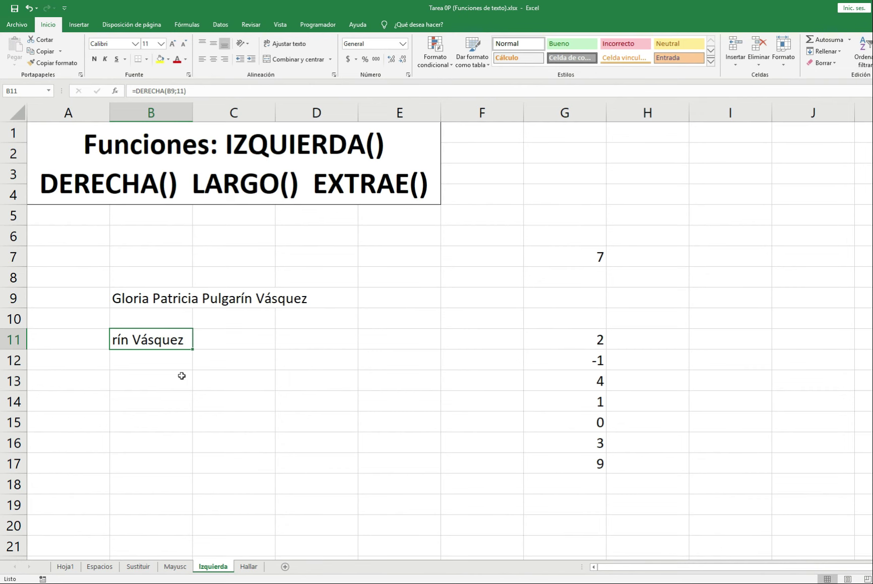
key(F2)
key(Left)
key(Left)
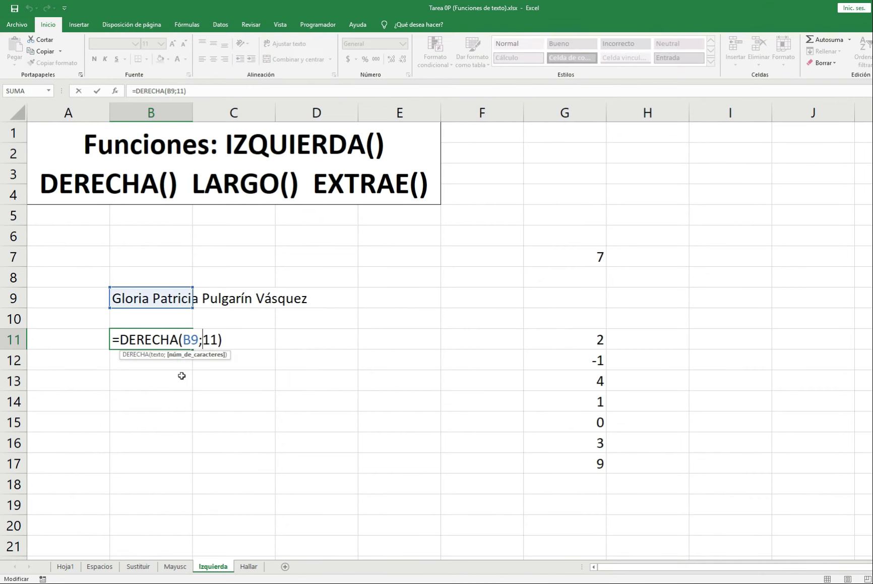
key(Left)
Step: Replace B11 with =LARGO(B9), which returns 32, then clear it
key(ctrl+Return)
key(Delete)
text(=)
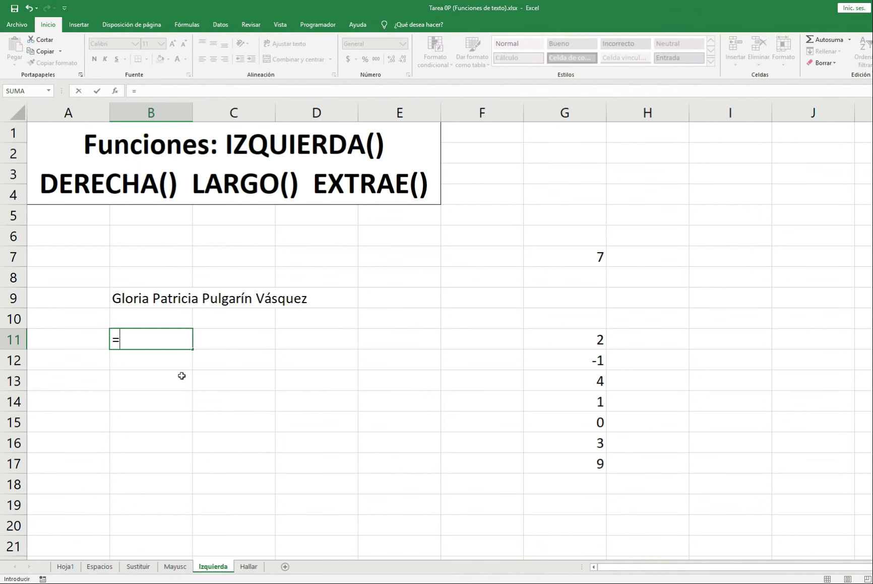
text(lar)
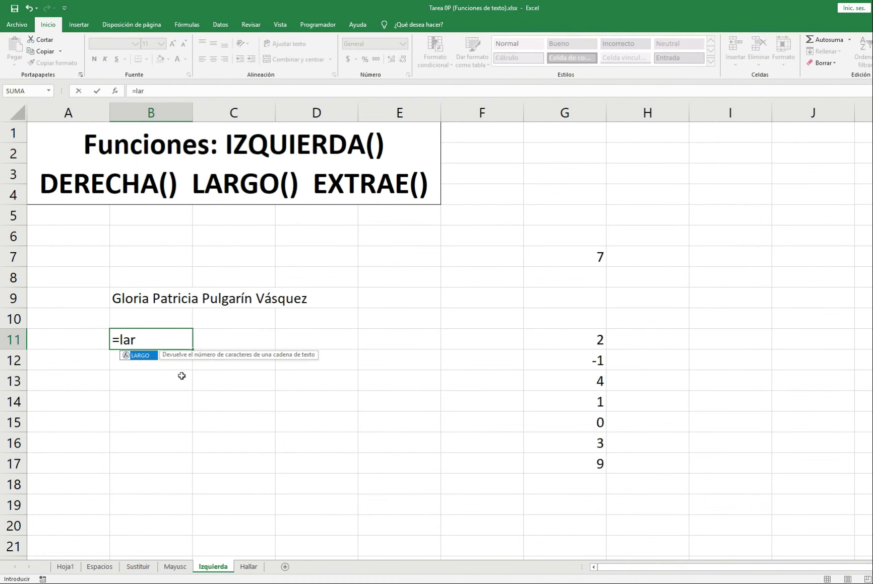
key(Tab)
key(Up)
key(Up)
key(Return)
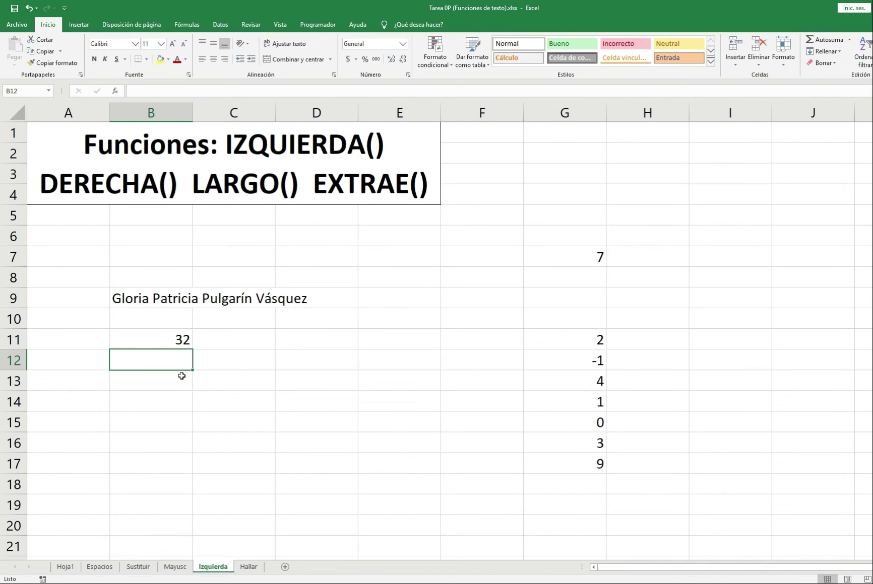
key(Up)
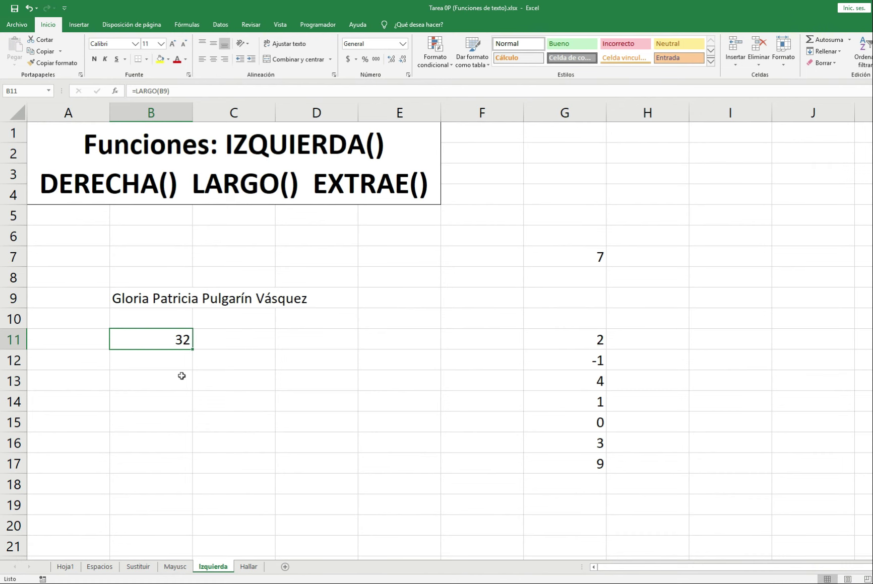
key(Delete)
Step: Enter =EXTRAE(B9;3;7) in B11 to take 7 characters starting at the third
text(=ex)
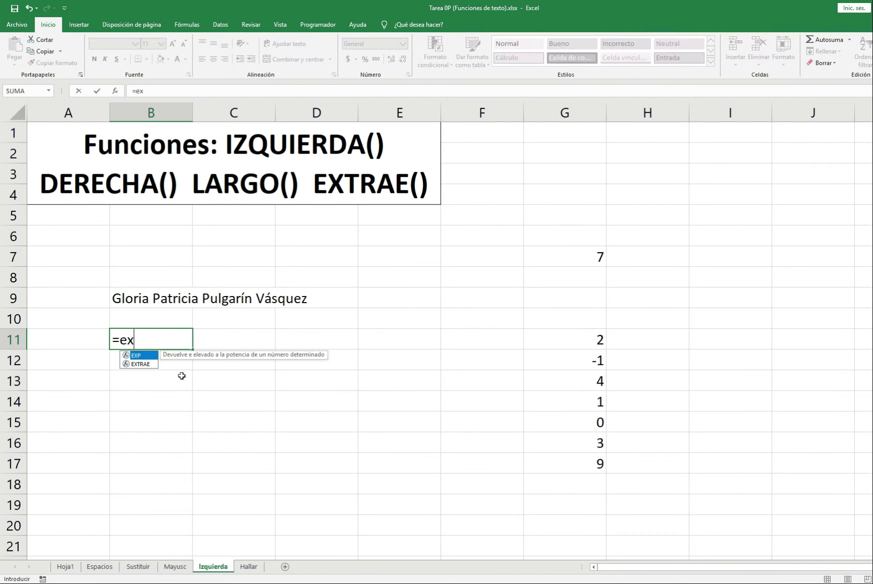
key(Tab)
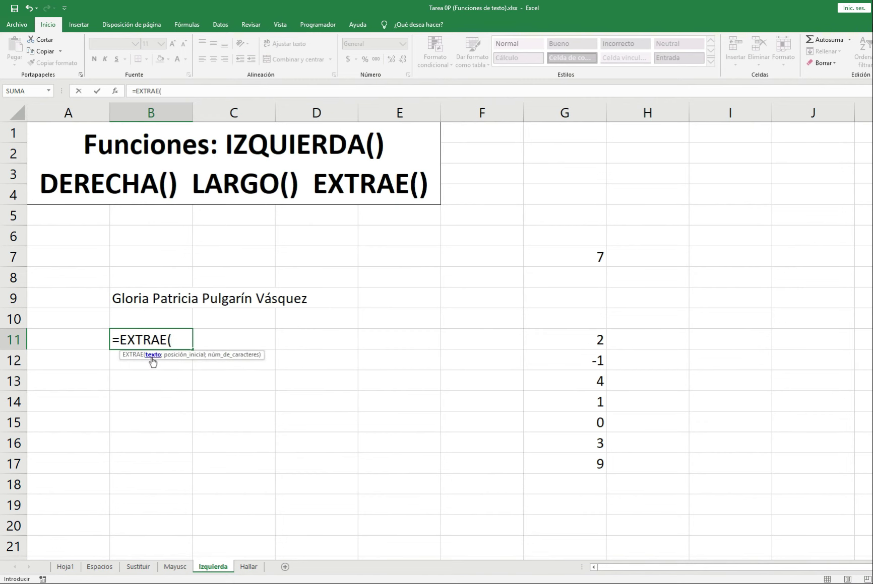
key(Up)
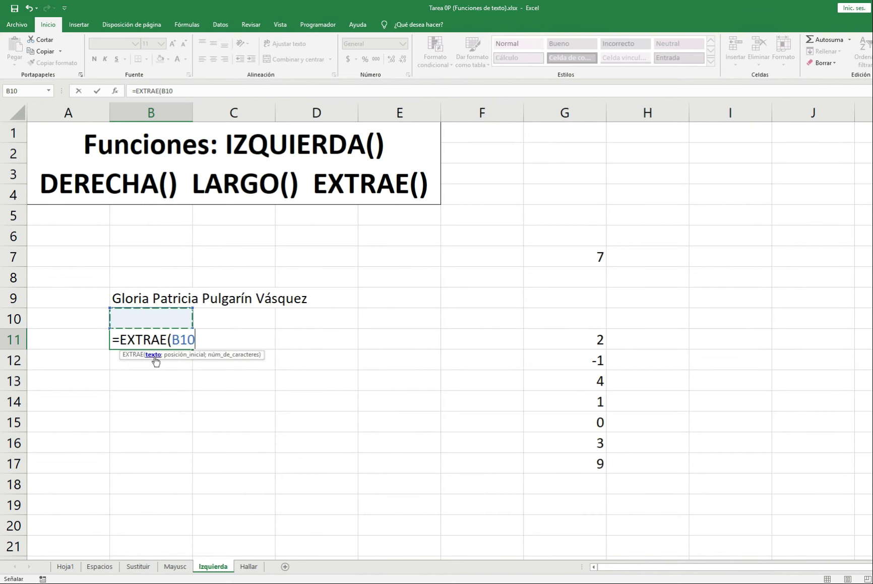
key(Up)
text(;)
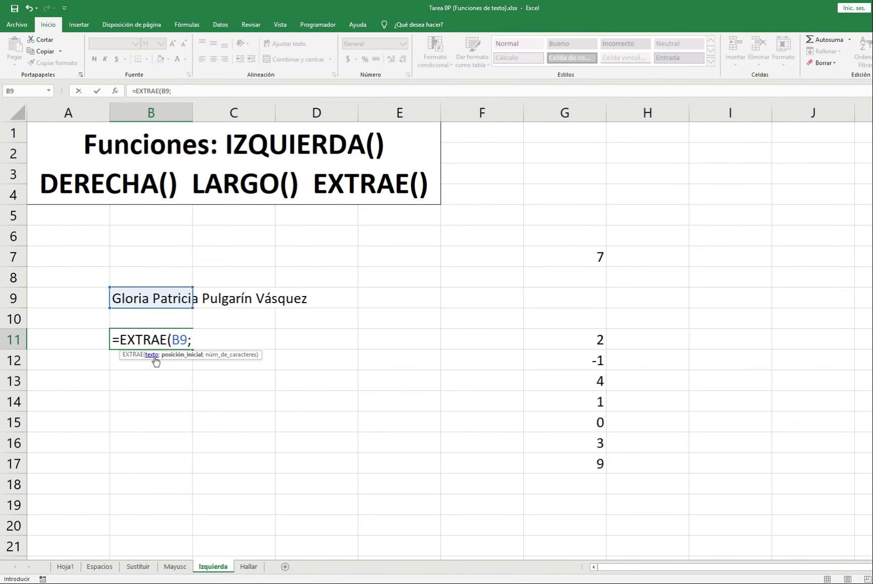
text(3;)
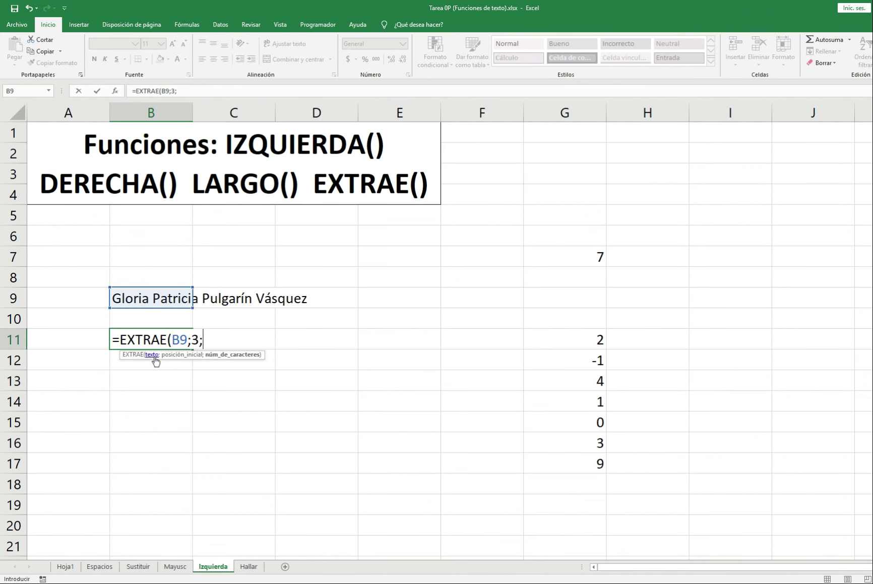
text(7))
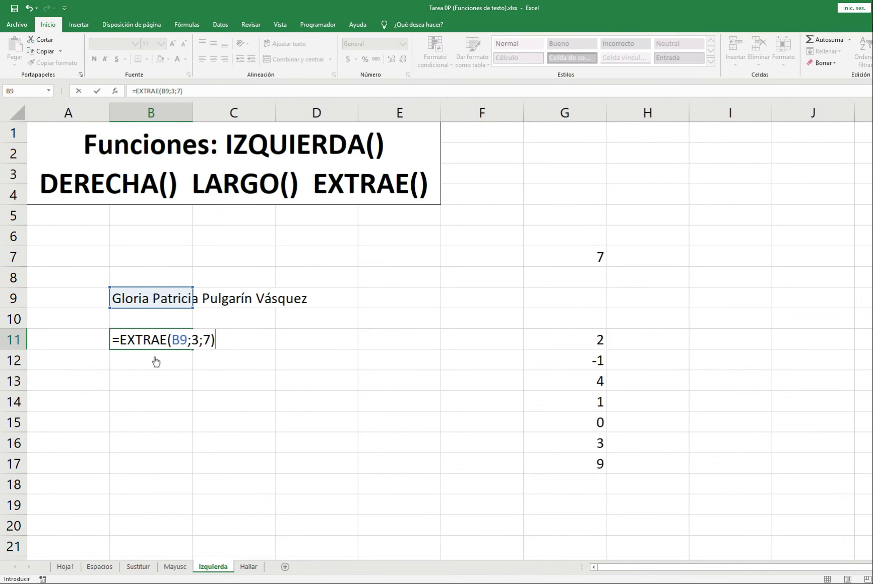
key(Return)
key(Up)
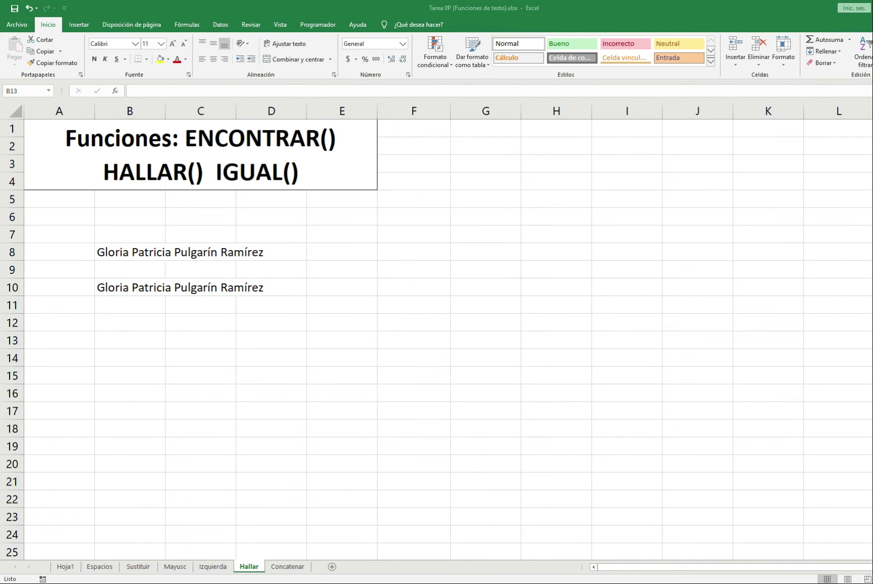
Step: Enter =IGUAL(B8;B10) in F8 to compare the two names
click(141, 255)
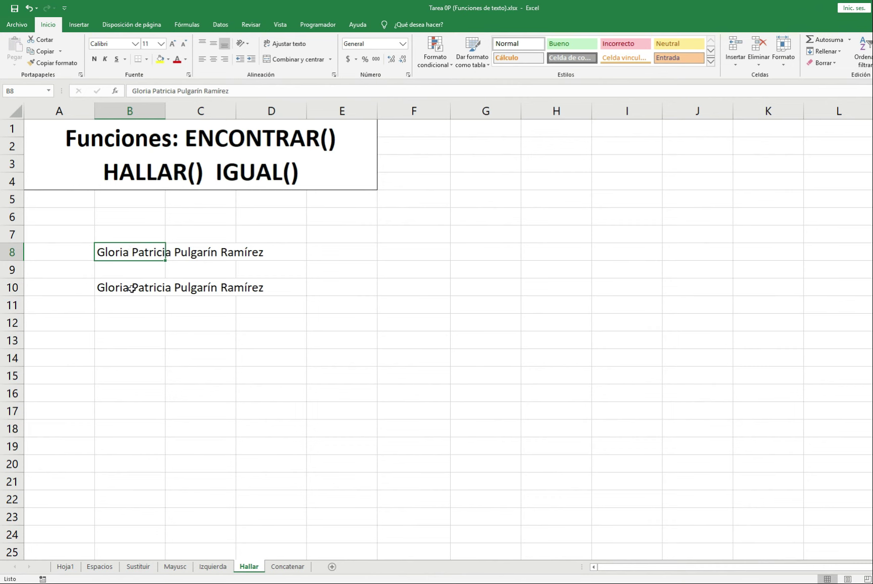
click(131, 289)
click(398, 252)
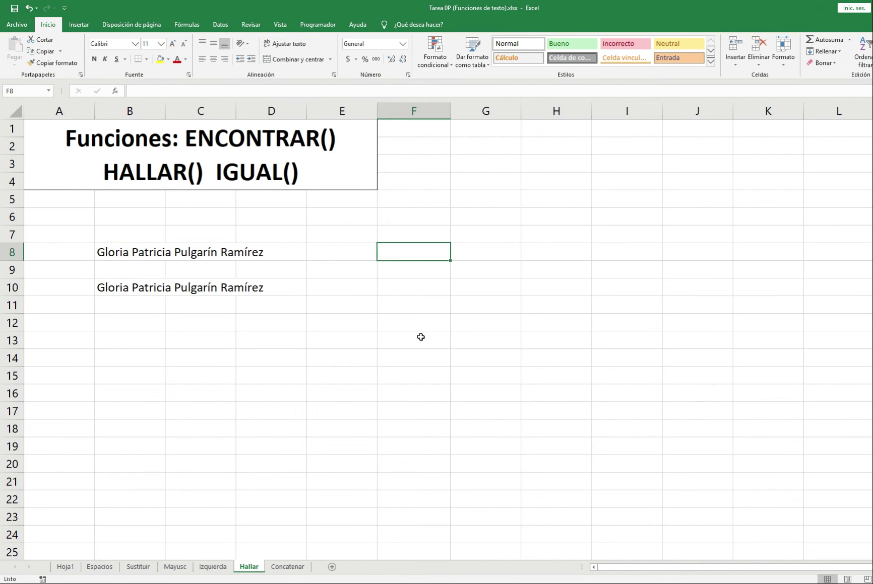
text(=)
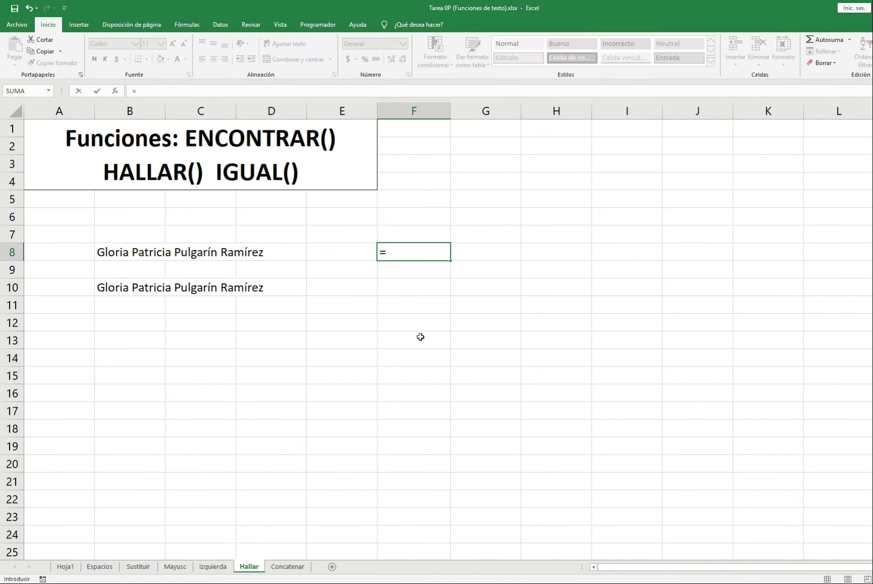
text(ig)
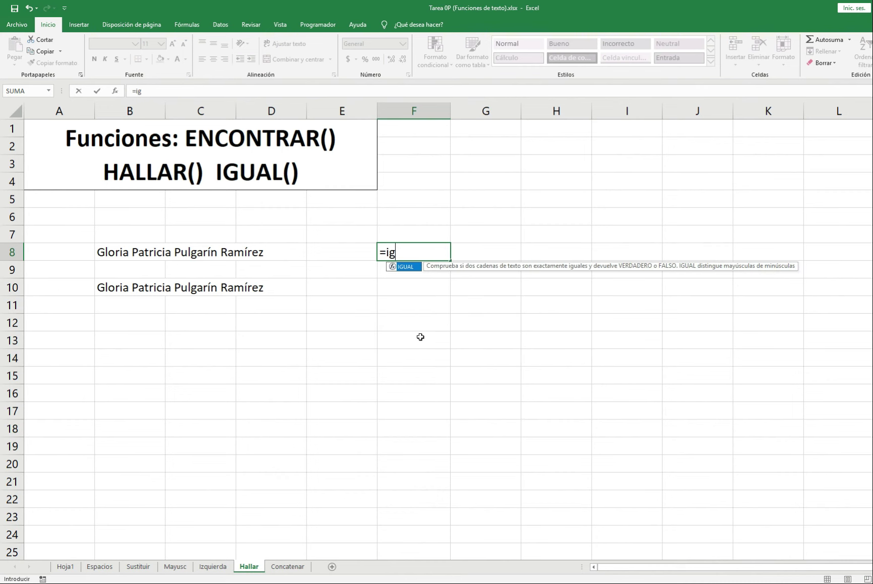
key(Tab)
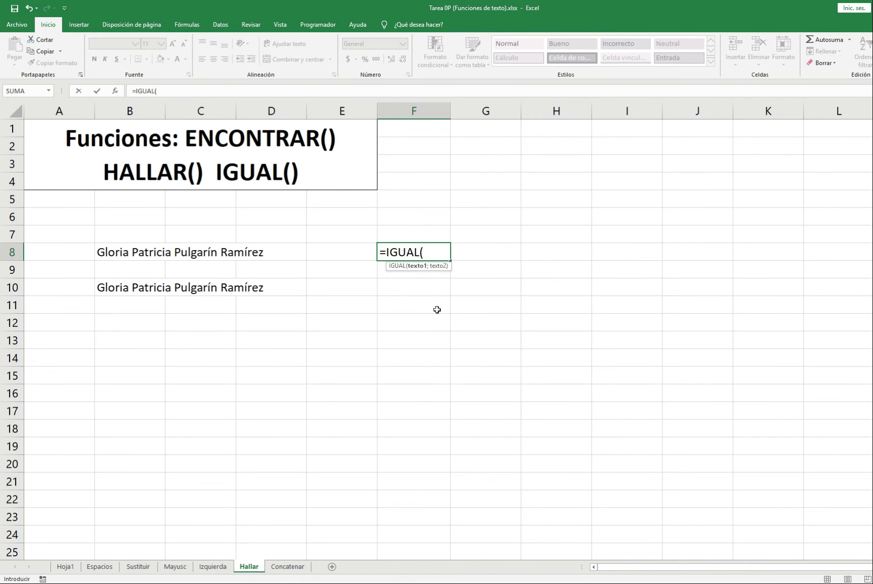
key(Left)
key(Left)
key(Left)
key(Left)
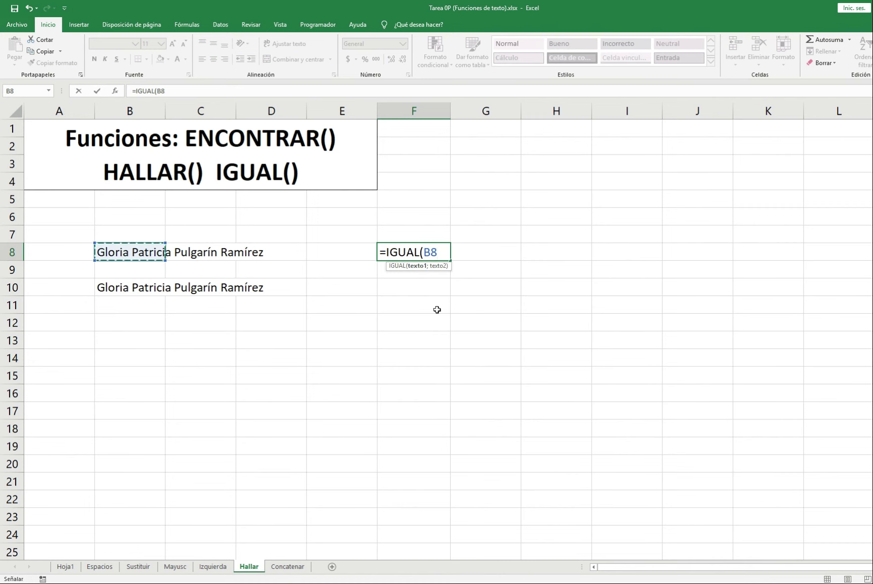
text(;)
key(Down)
key(Left)
key(Down)
key(Left)
key(Left)
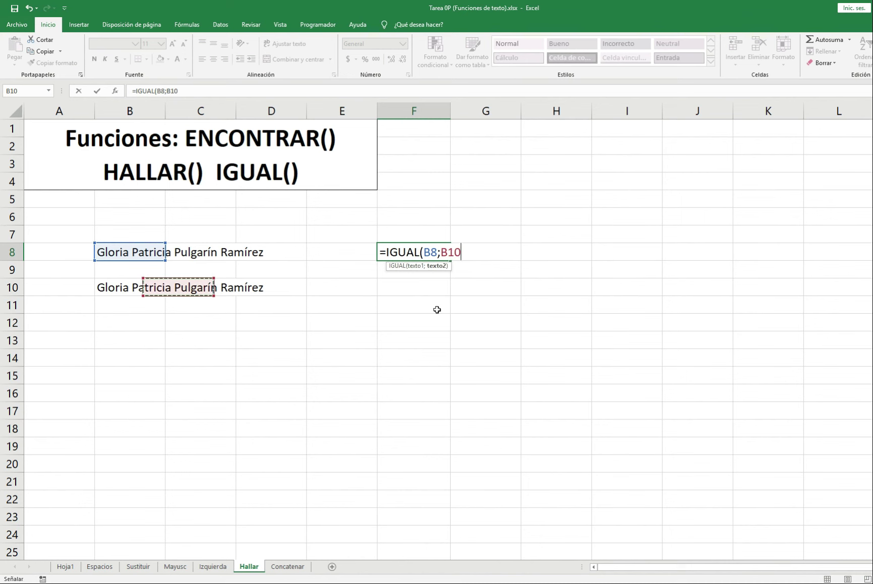
key(Left)
key(Return)
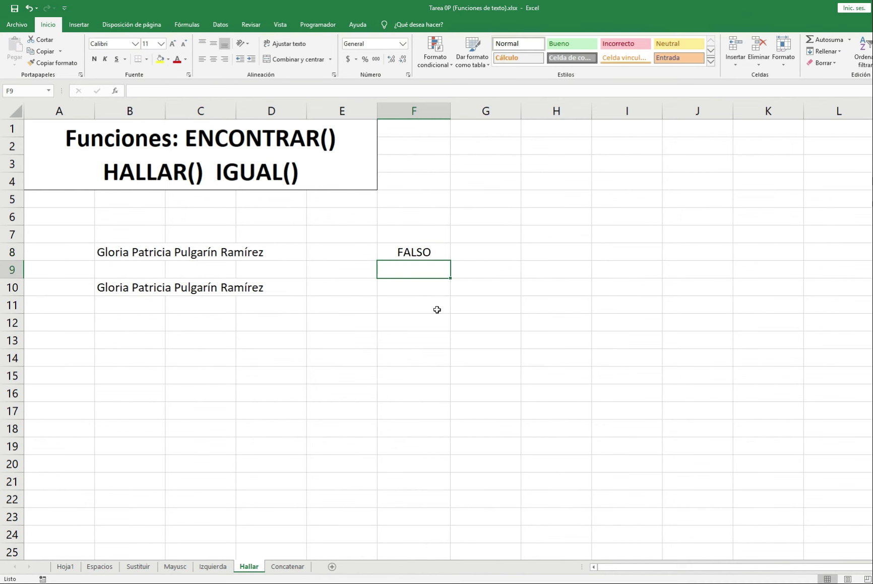
key(Up)
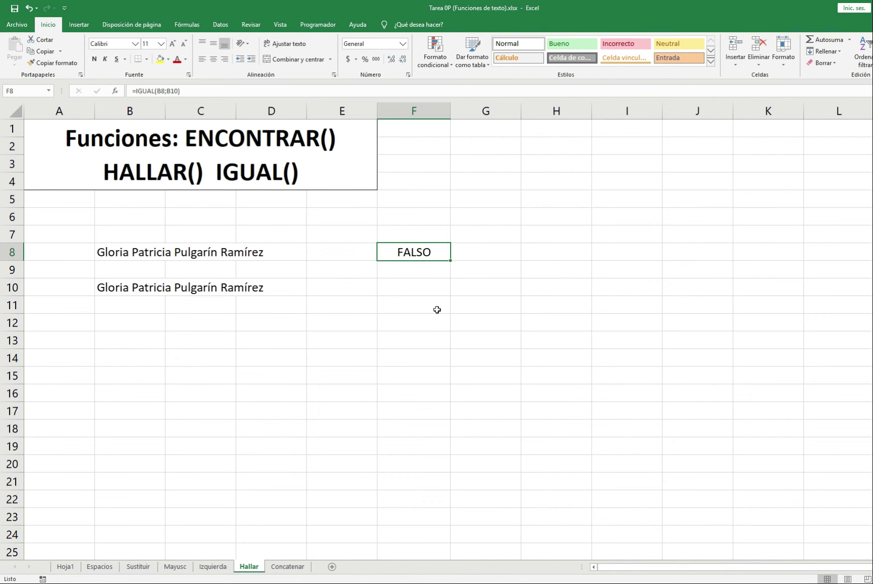
Step: Remove the trailing space from B8's name so F8 returns VERDADERO, then go to B13
key(Left)
key(Left)
key(Left)
key(Left)
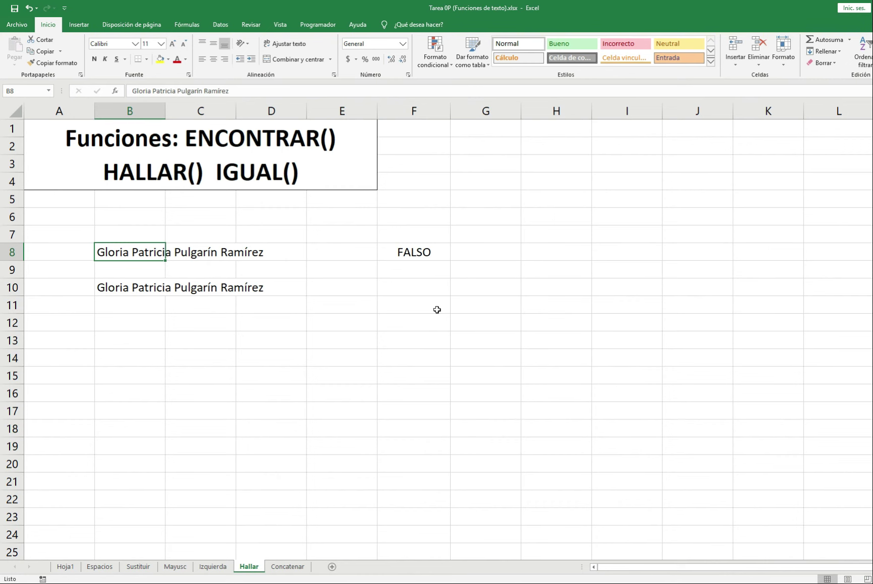
key(F2)
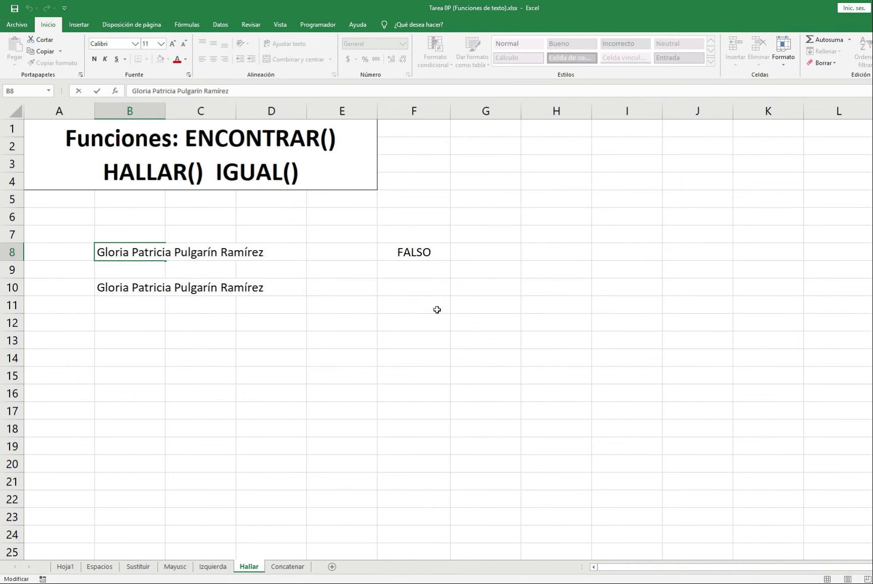
key(BackSpace)
key(Return)
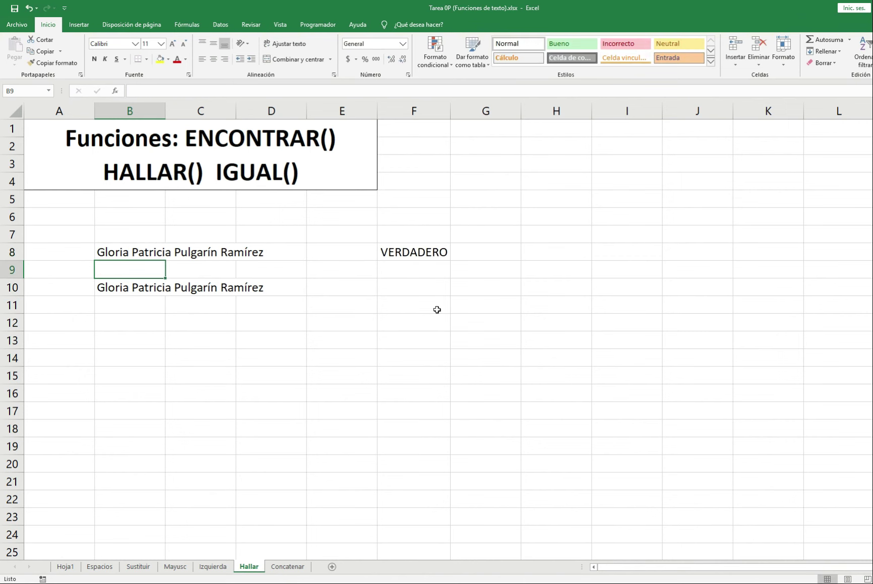
key(Up)
key(Right)
key(Right)
key(Right)
key(Right)
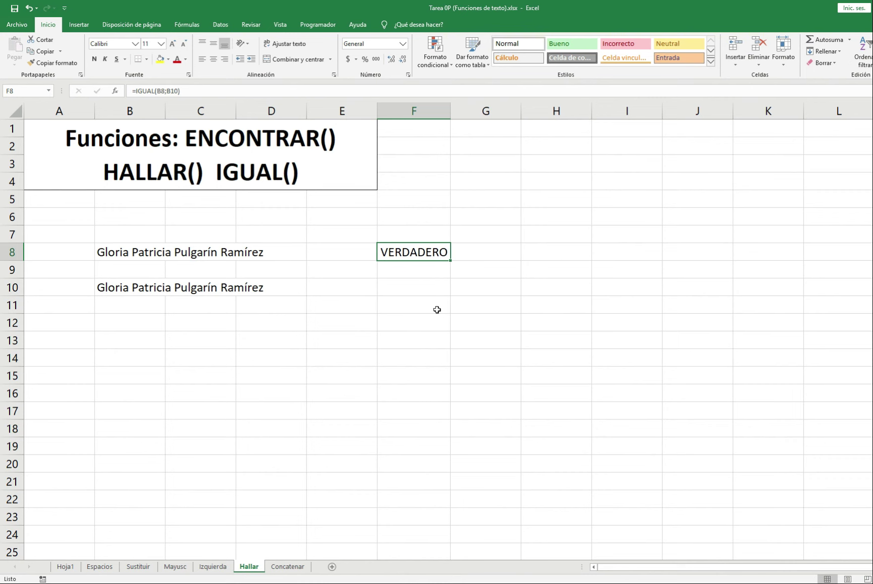
key(Down)
key(Down)
key(Down)
key(Left)
key(Left)
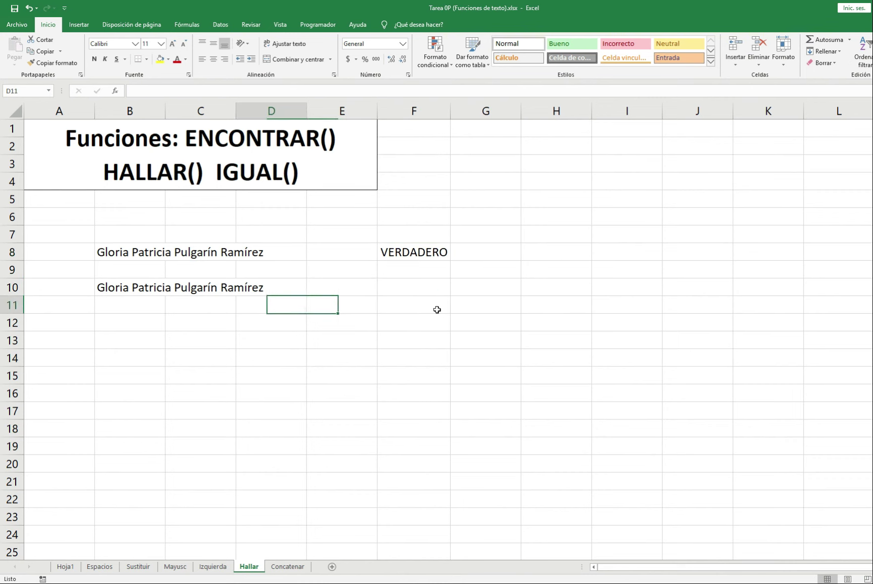
key(Down)
key(Down)
key(Left)
key(Left)
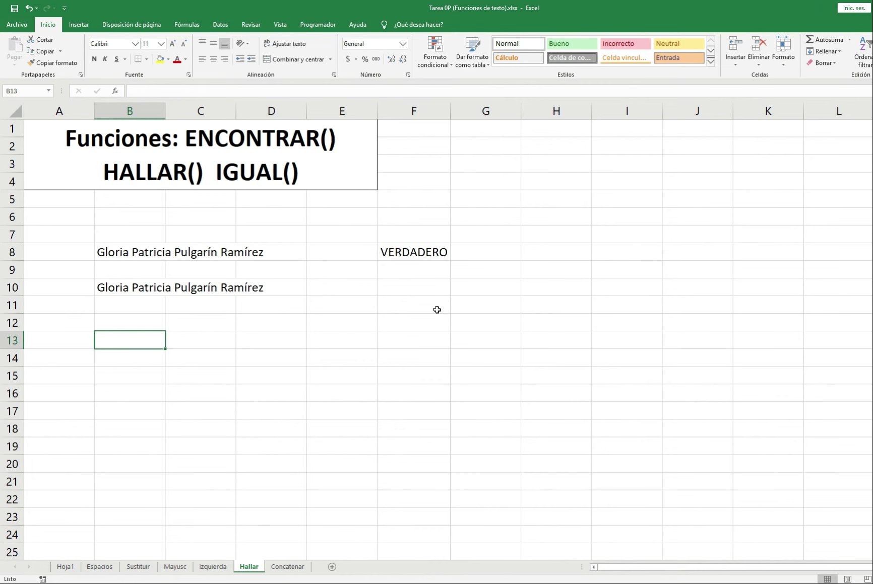
Step: Enter =ENCONTRAR("R";B10;1) in B13 to find uppercase R in the B10 name
text(=)
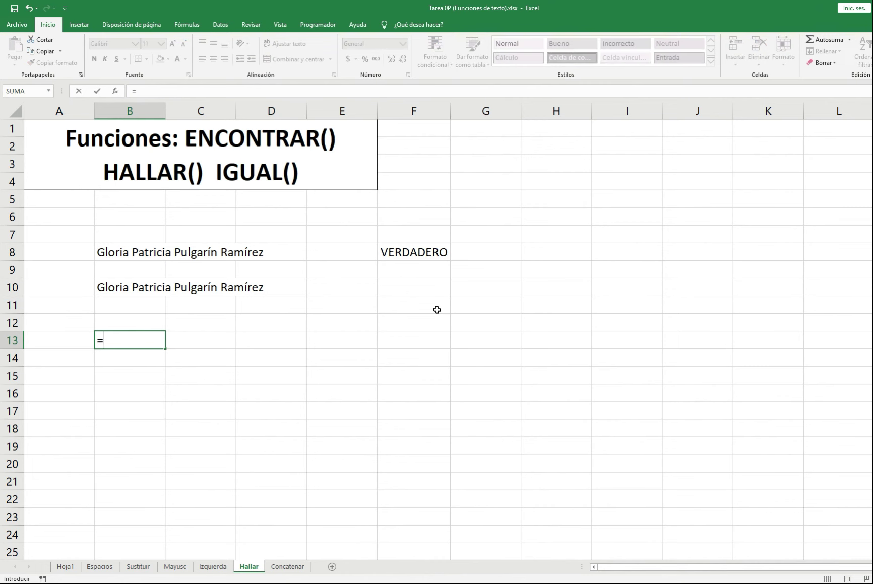
text(en)
key(Tab)
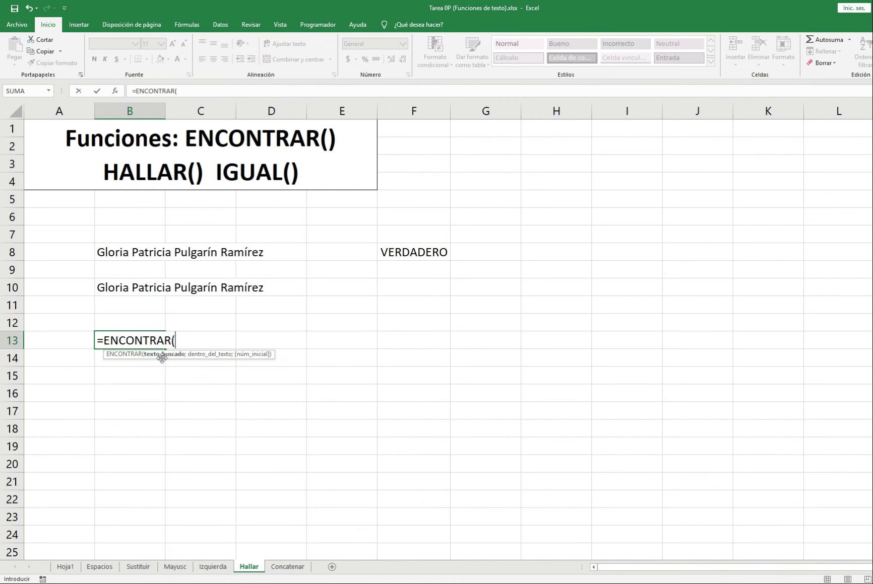
text(")
text(R)
text(";)
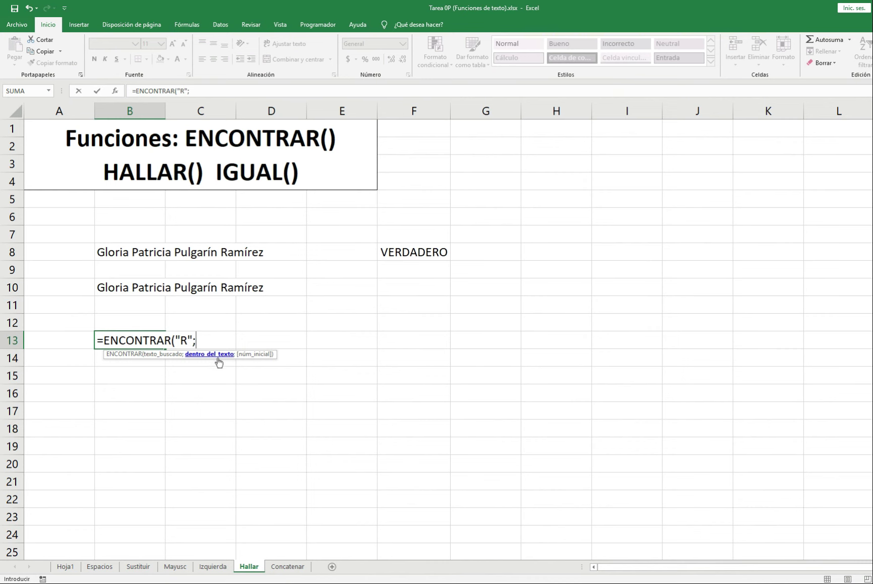
key(Up)
key(Up)
key(Up)
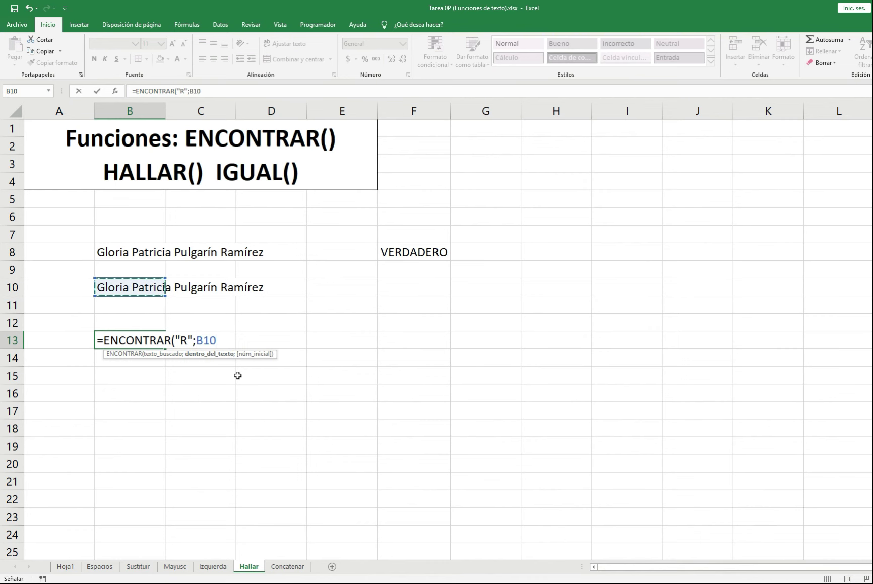
text(;1)
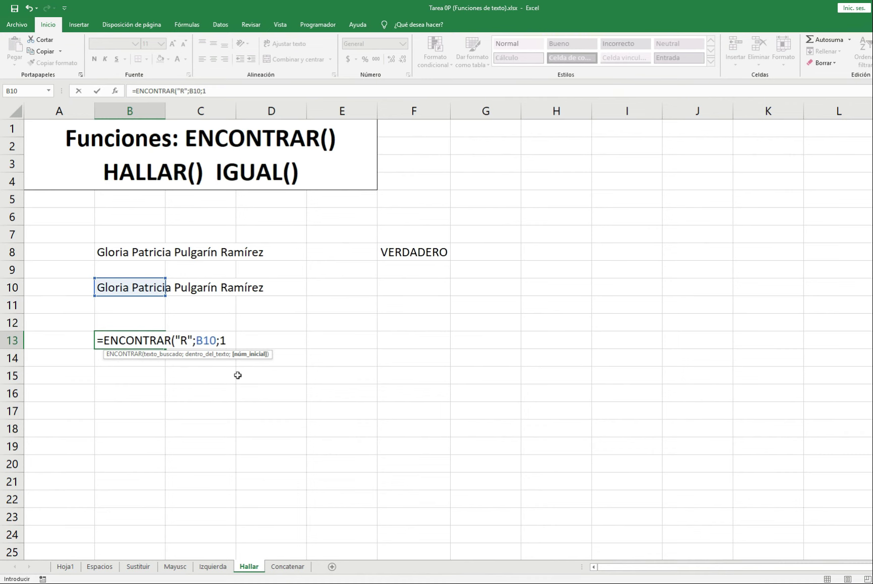
text())
key(Return)
Step: Change B13's search letter to lowercase r so the formula returns 4
key(Up)
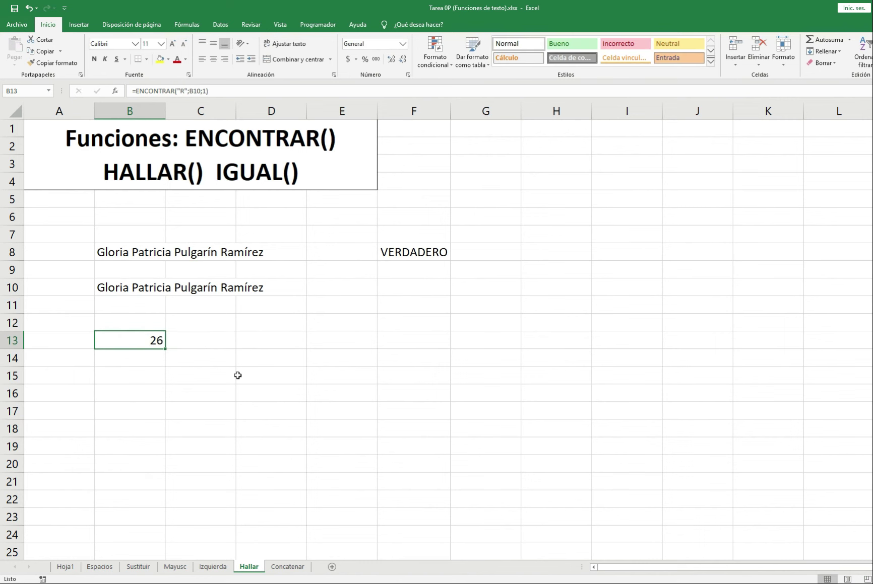
key(F2)
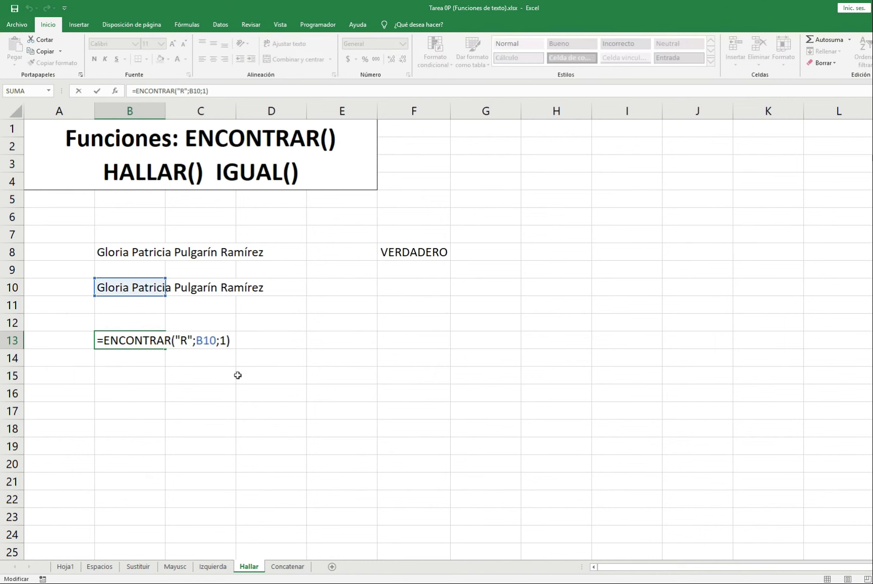
key(Return)
key(Up)
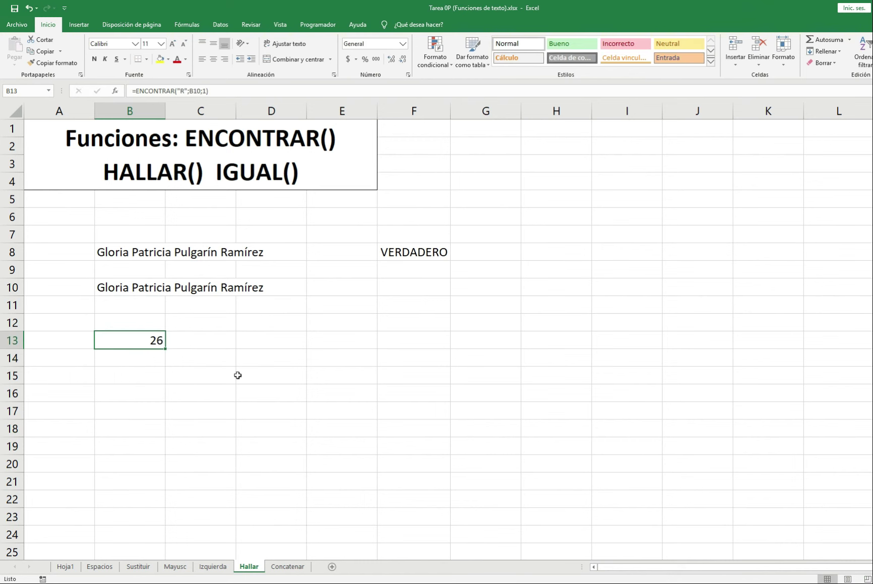
key(F2)
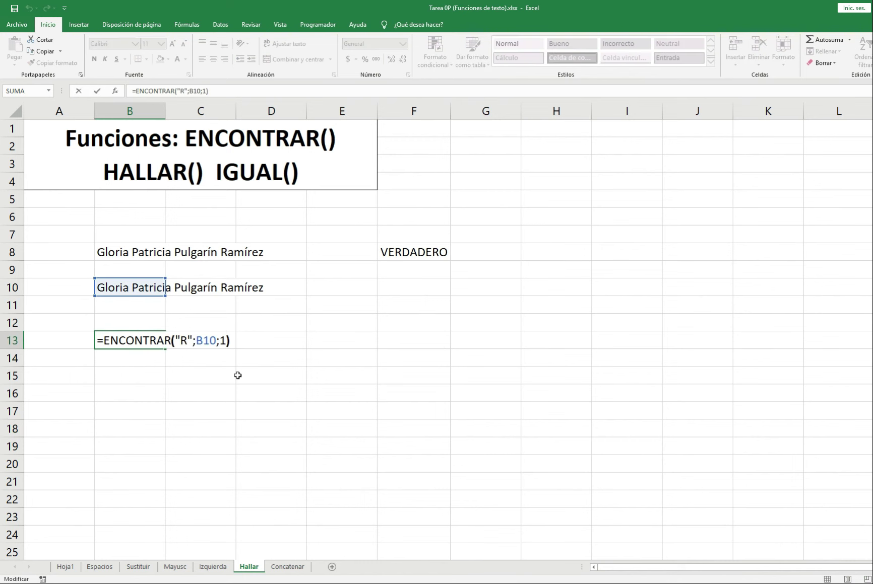
key(Left)
key(Left)
key(Left)
key(BackSpace)
text(r)
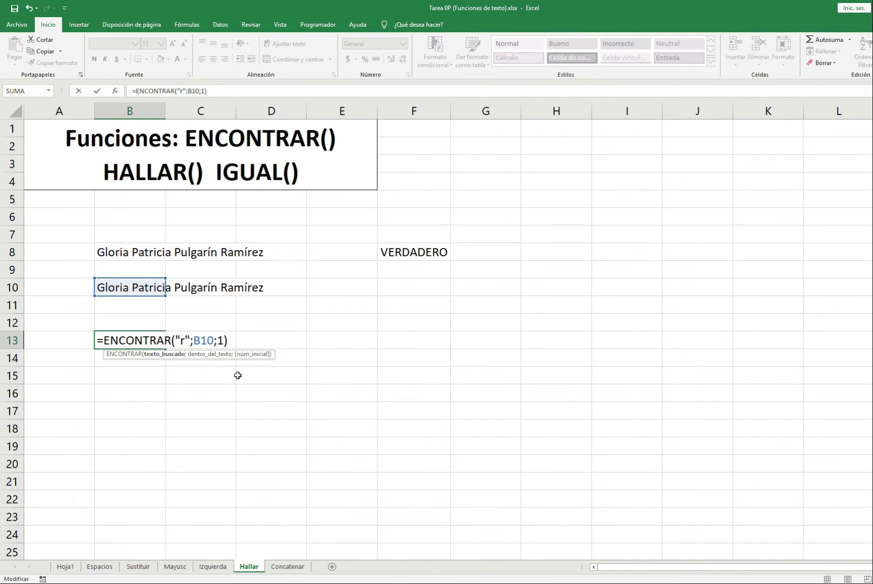
key(ctrl+Return)
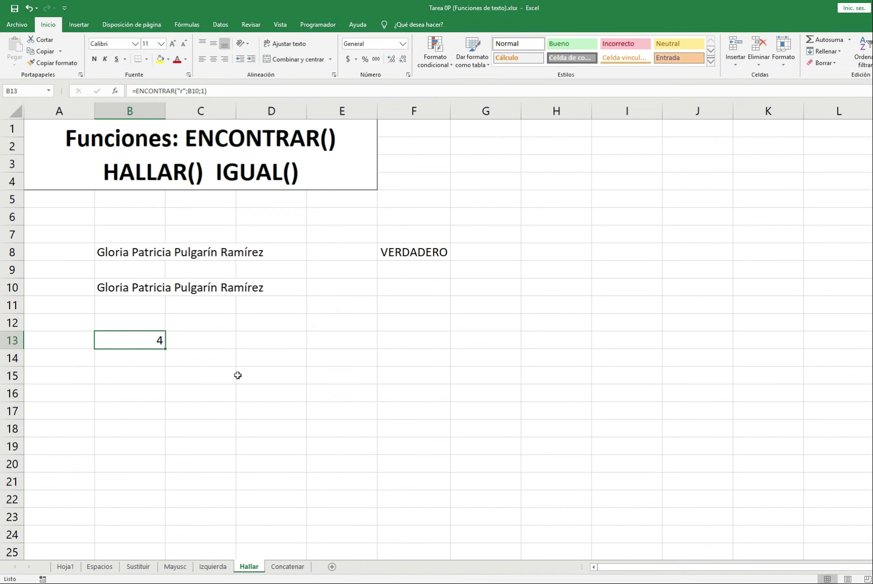
key(Down)
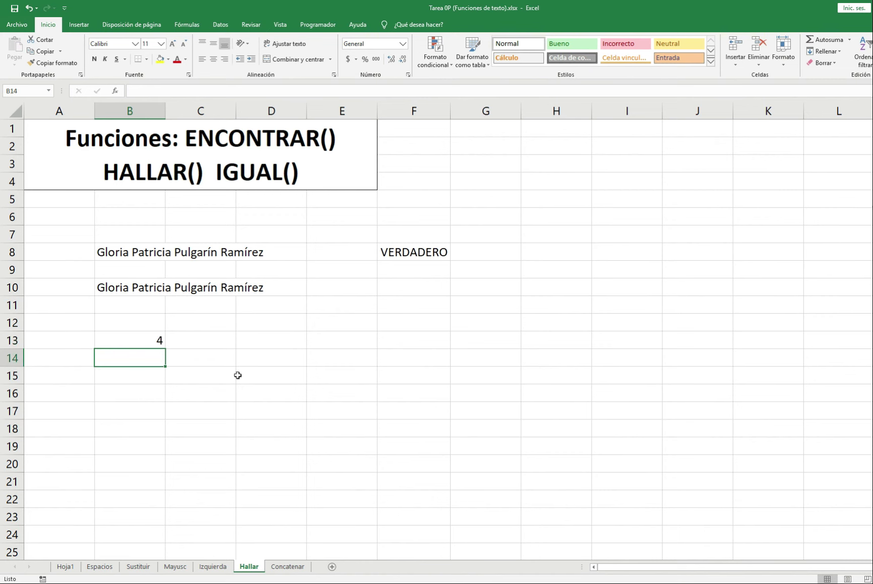
key(Down)
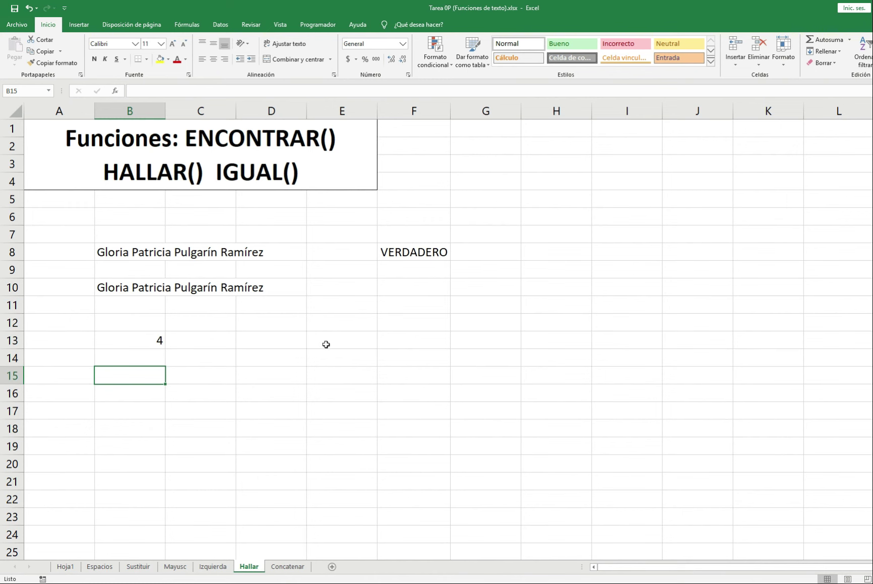
Step: Enter =HALLAR("R";B10;1) in B15, a case-insensitive search returning 4
text(=hall)
key(Tab)
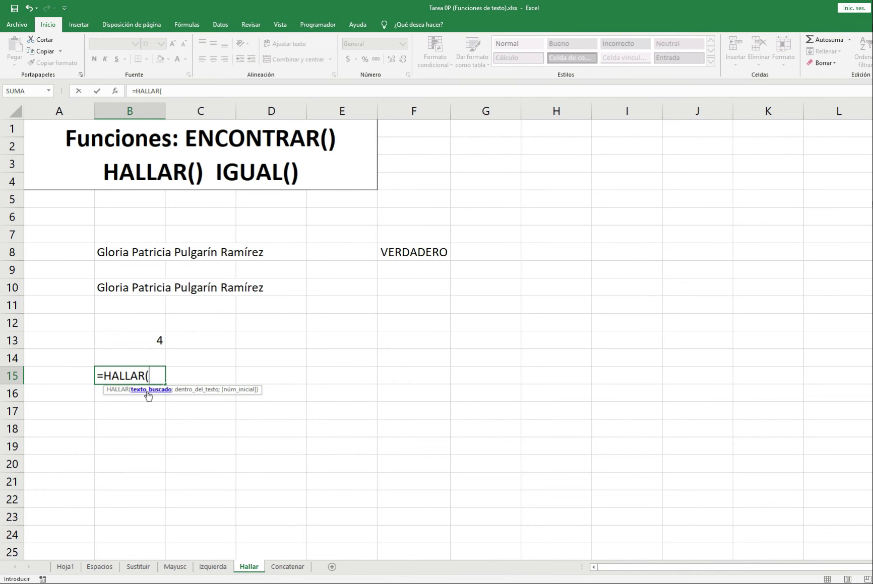
text("R")
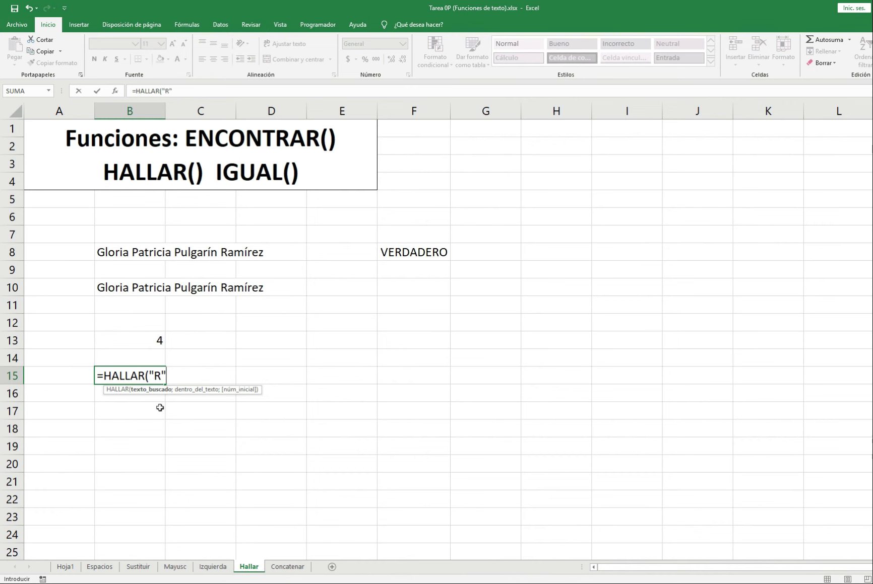
text(;)
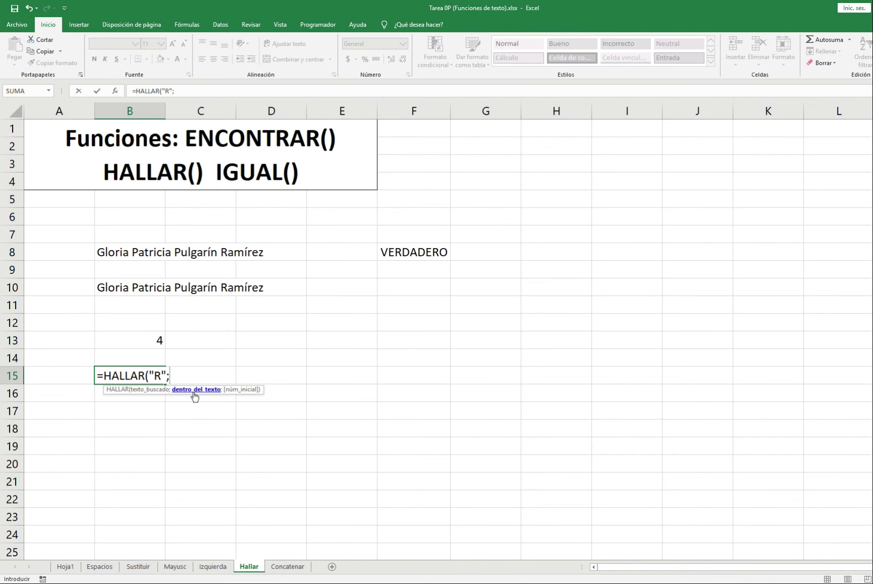
key(Up)
key(Up)
key(Up)
key(Up)
key(Up)
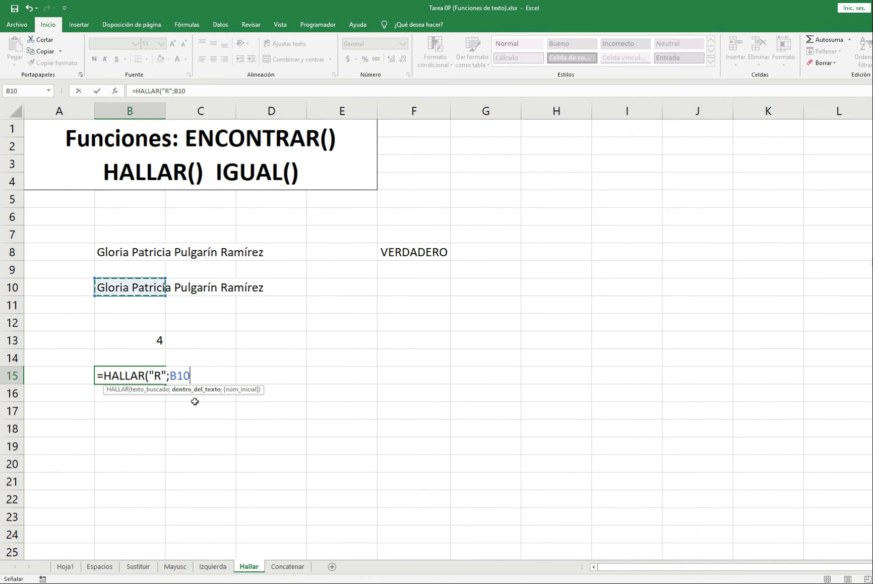
text(;1)
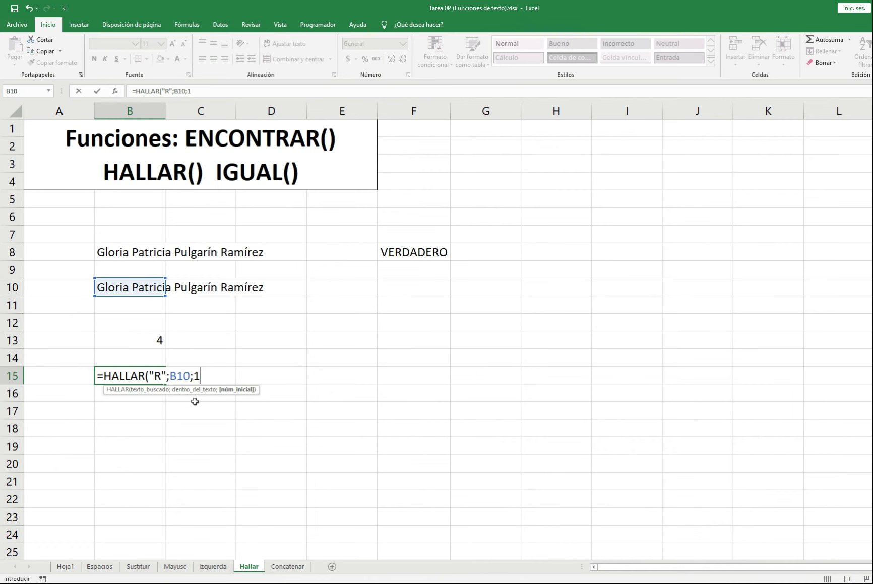
text())
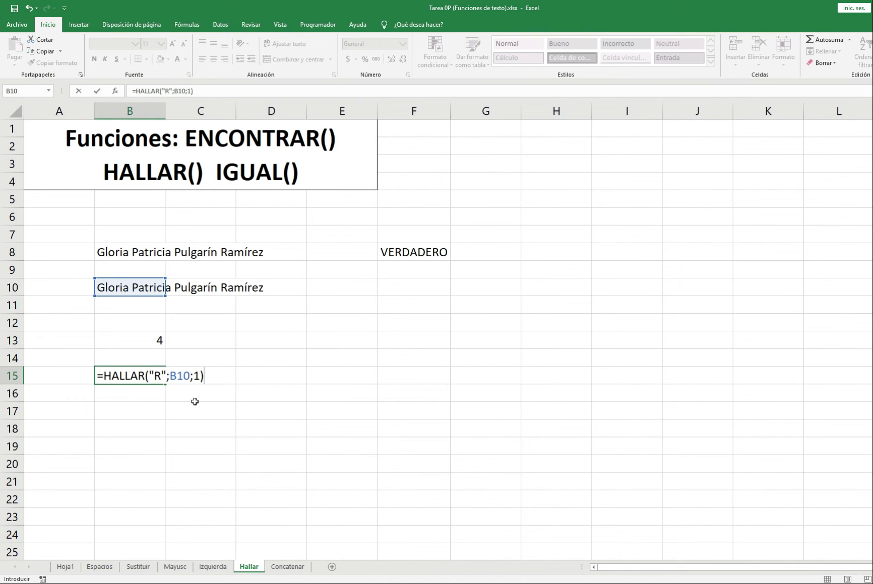
key(Return)
key(Up)
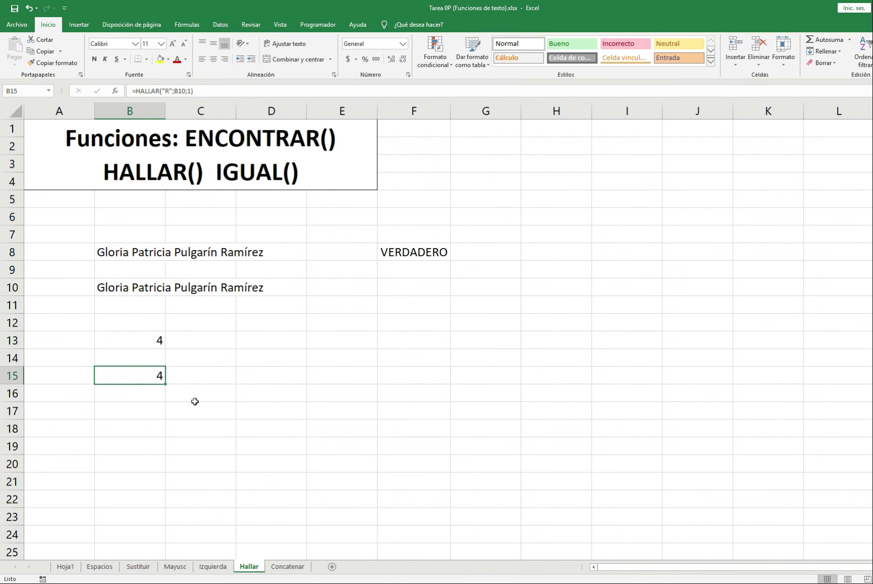
key(F2)
key(Left)
key(Left)
key(Left)
key(Left)
key(Left)
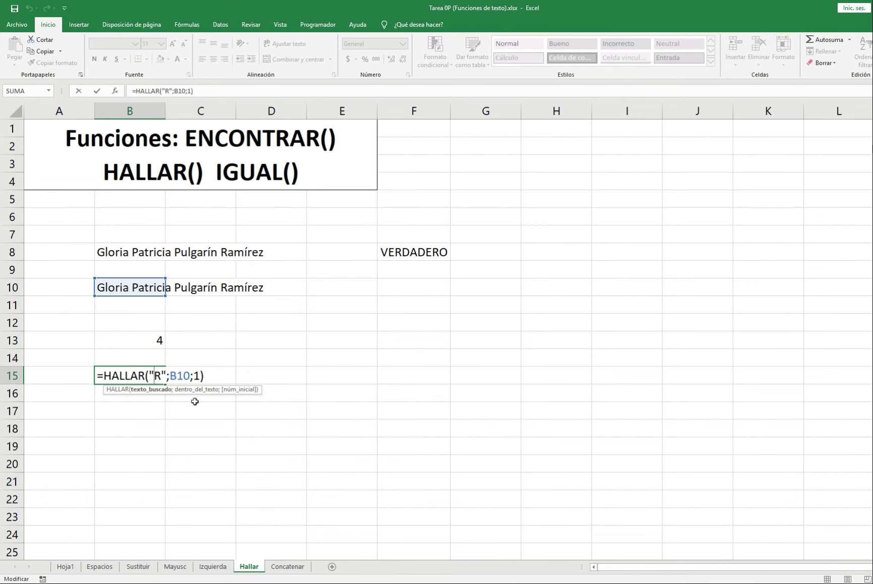
key(Return)
key(Up)
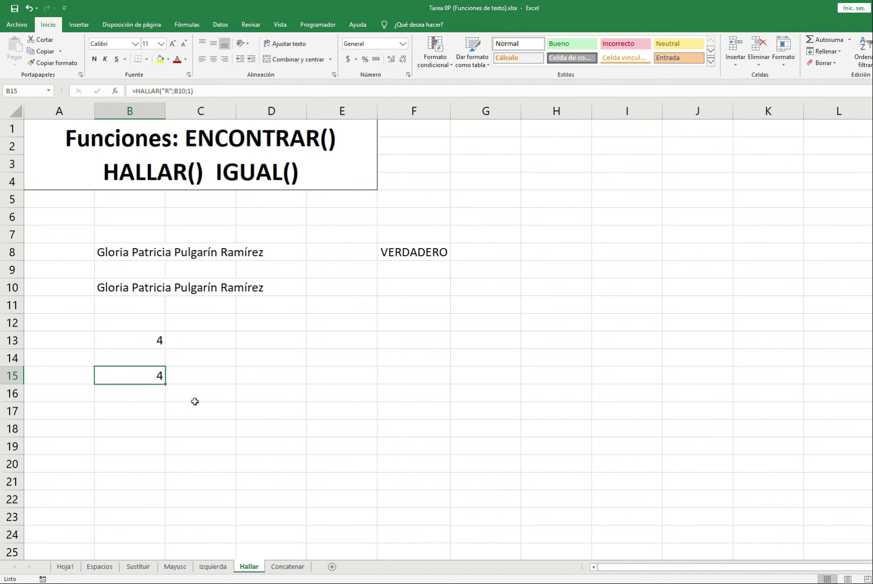
Step: Switch B13's ENCONTRAR search back to uppercase R, giving 26
key(Up)
key(Up)
key(F2)
key(Left)
key(Left)
key(Left)
key(Left)
key(Left)
key(Left)
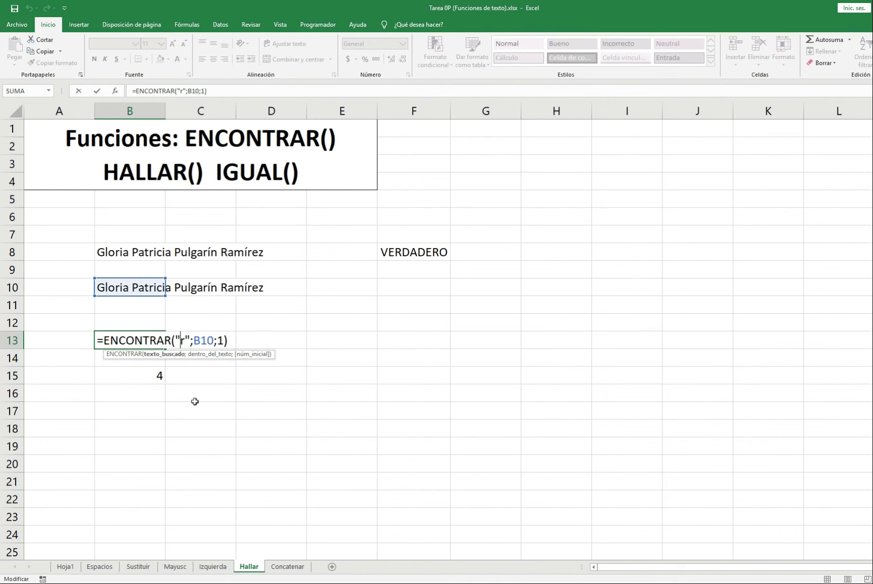
key(Delete)
text(R)
key(Return)
key(Up)
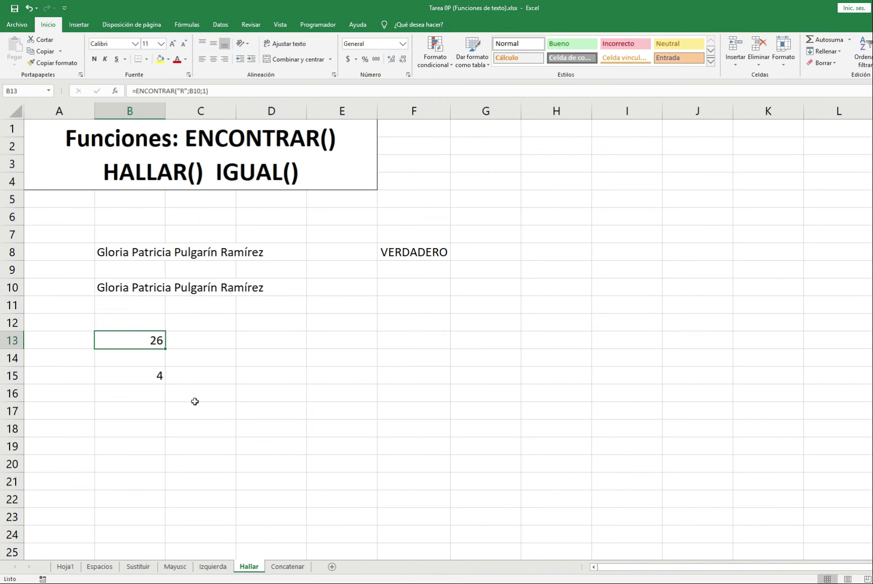
Step: Recheck B13's formula (still 26) and reopen the B15 formula for editing
key(Down)
key(Up)
key(F2)
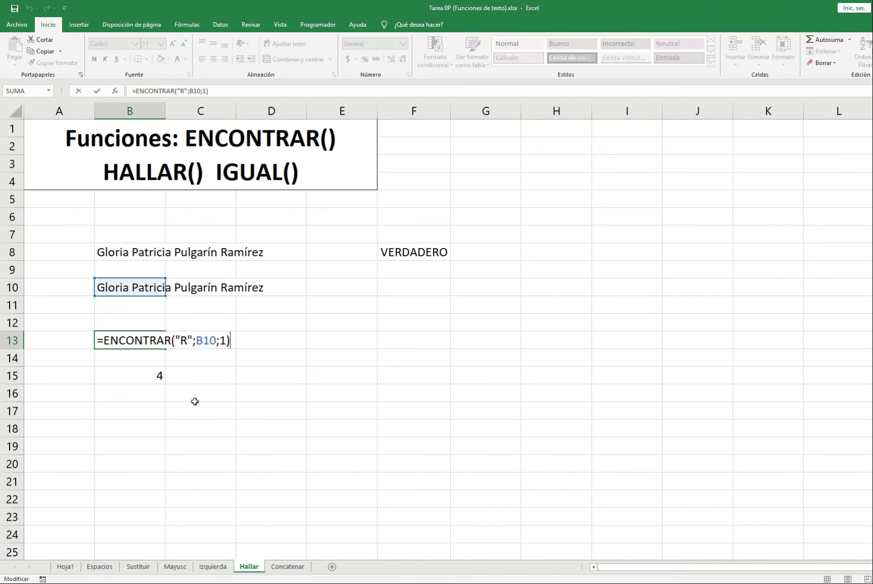
key(Left)
key(Left)
key(Left)
key(Left)
key(Right)
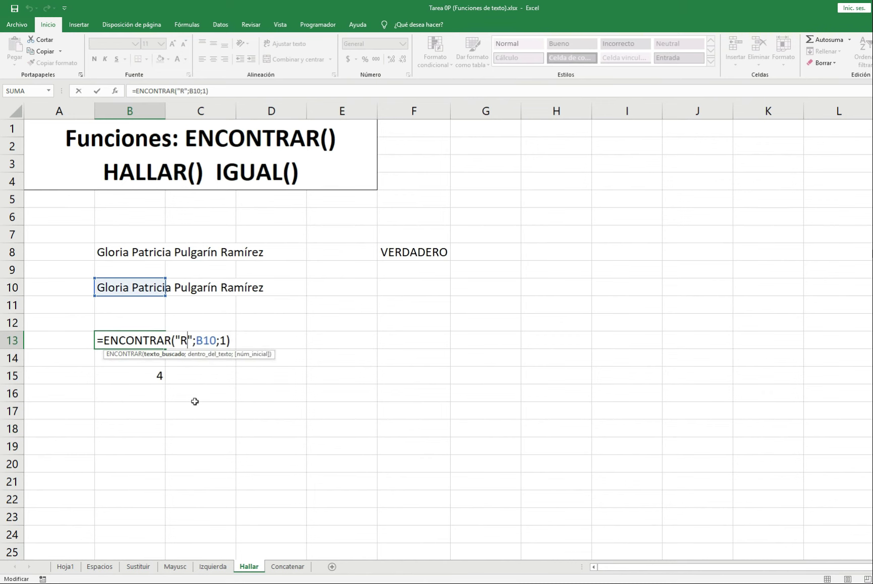
key(Left)
key(Return)
key(Down)
key(F2)
Step: Change B15's HALLAR search text from R to a space
key(Left)
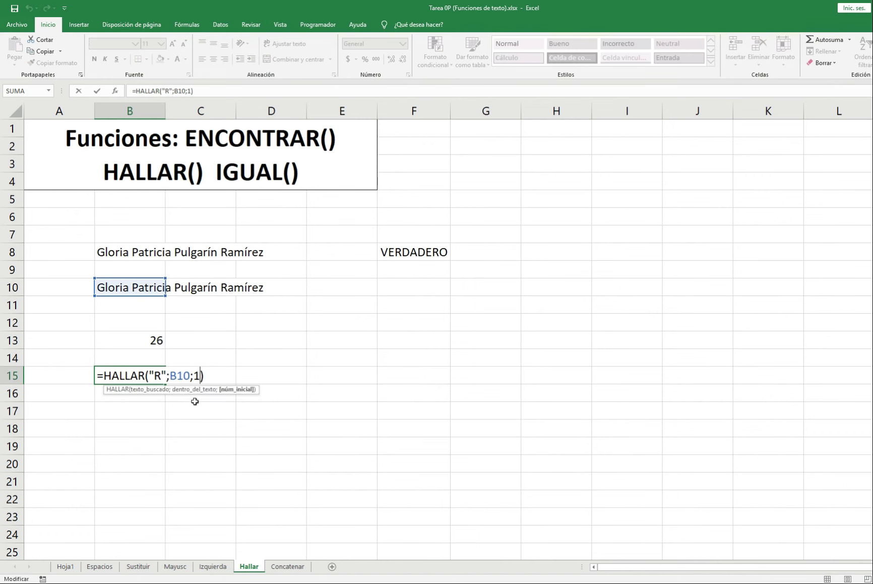
key(Left)
key(Left)
key(Left)
key(Left)
key(Left)
key(Left)
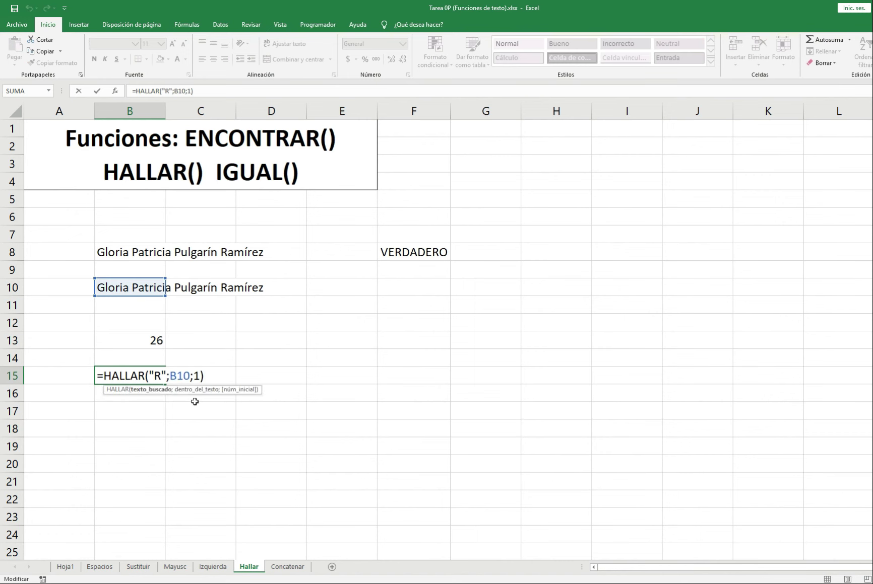
key(Return)
key(Up)
key(F2)
key(Left)
key(Left)
key(Left)
key(Left)
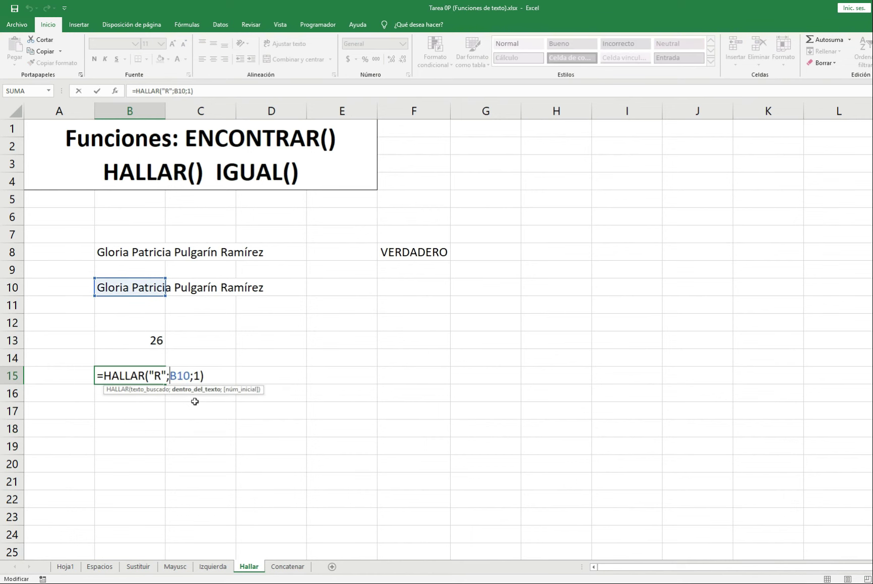
key(Left)
key(Left)
key(Left)
key(Delete)
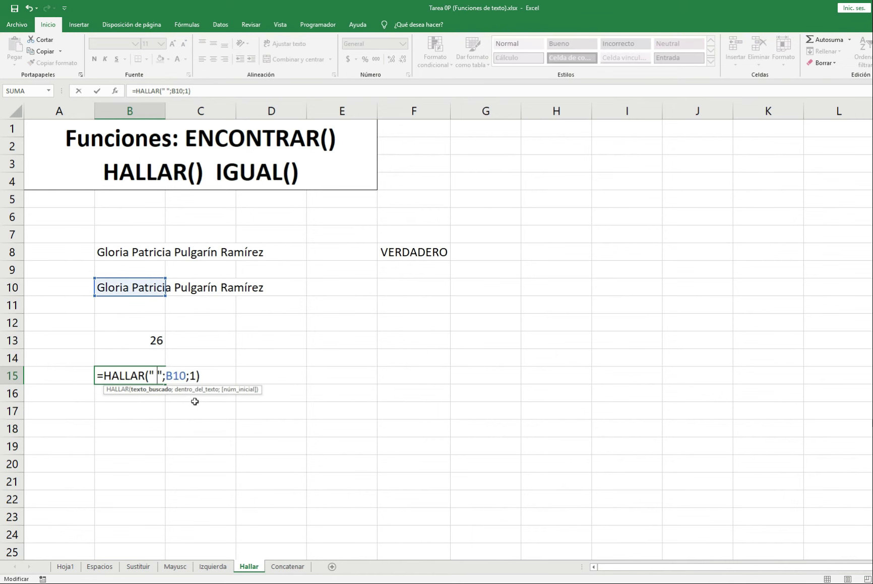
key(Return)
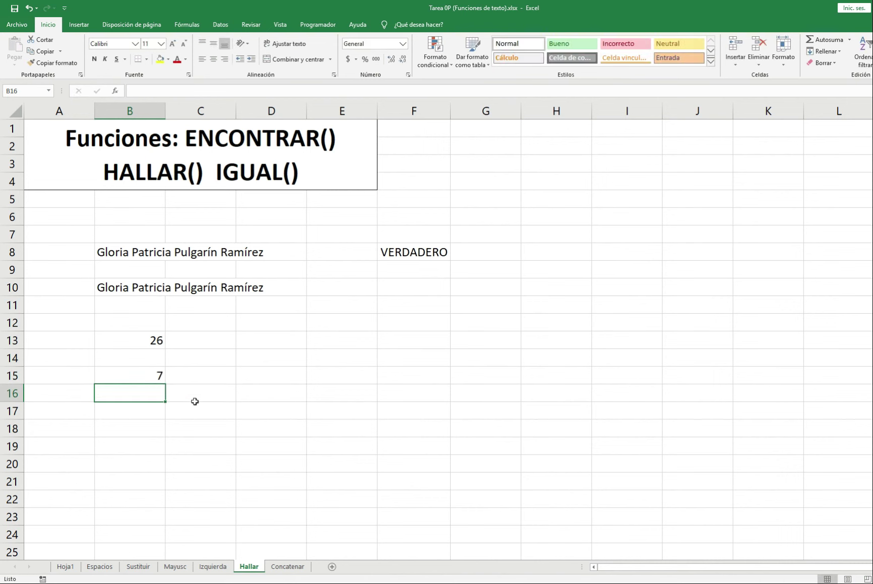
key(Up)
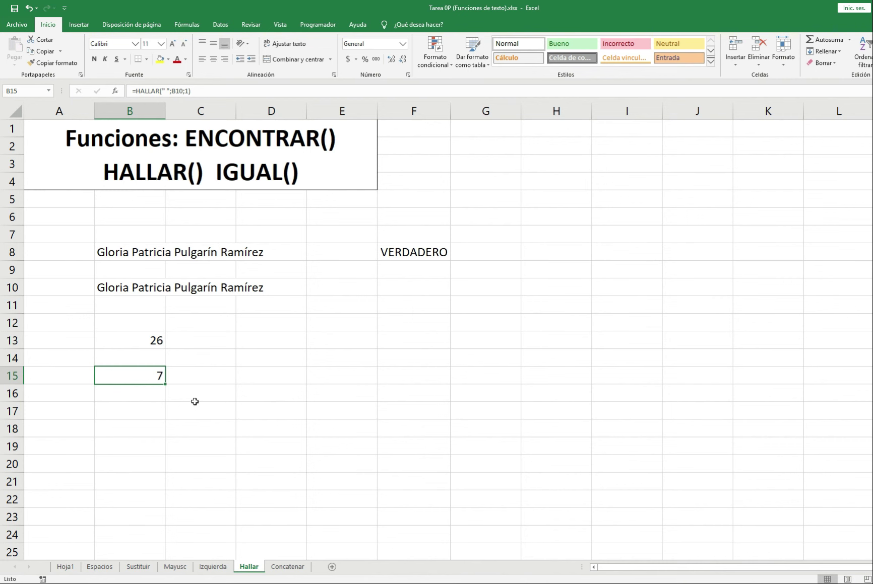
key(F2)
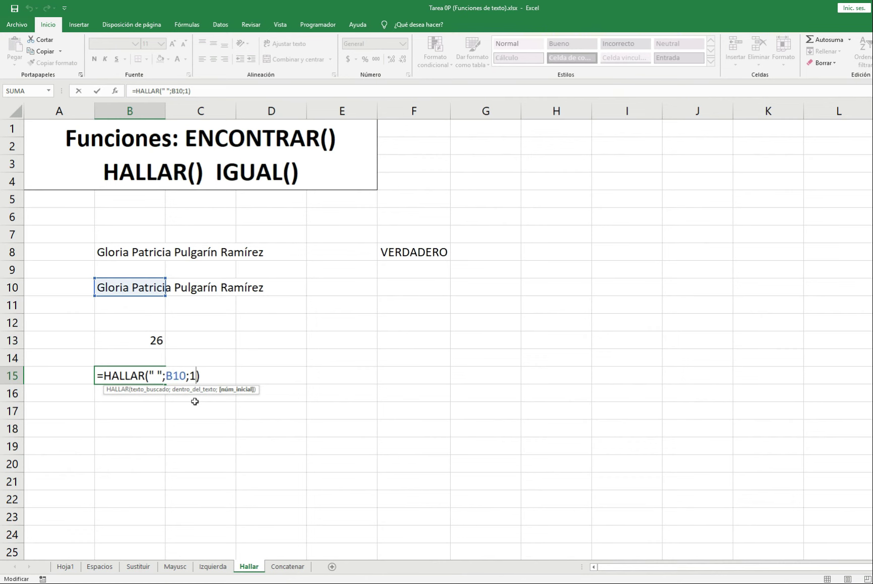
key(Return)
key(Up)
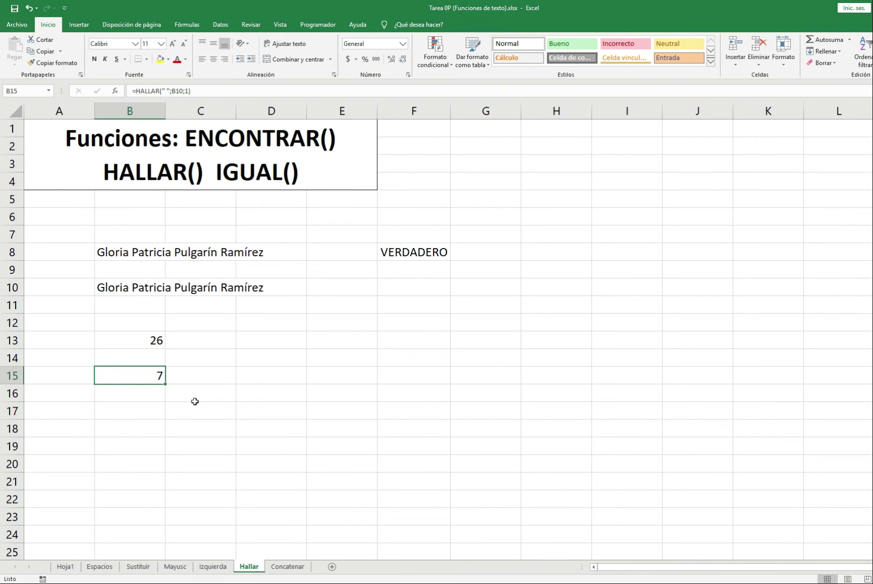
Step: Set B15's starting position to 3, so the first space is found at 7
key(F2)
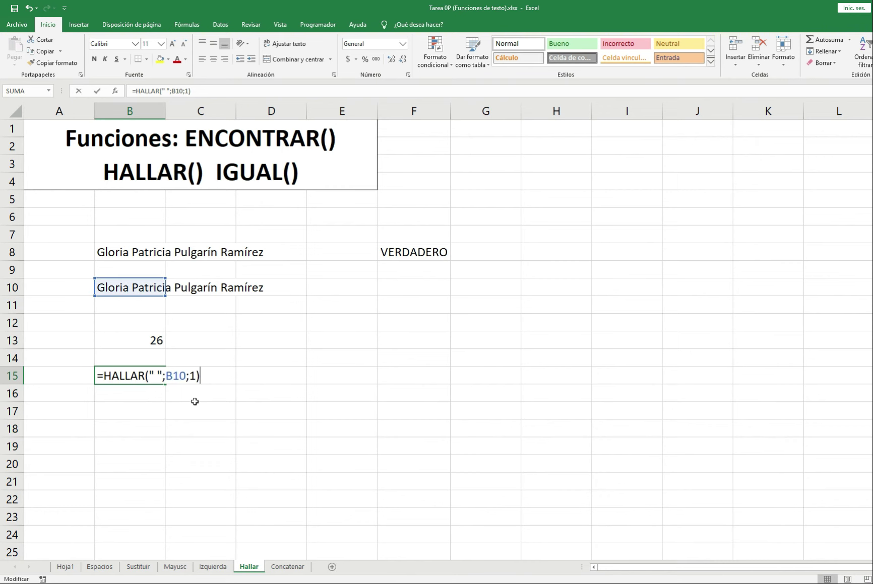
key(Left)
key(Left)
key(Left)
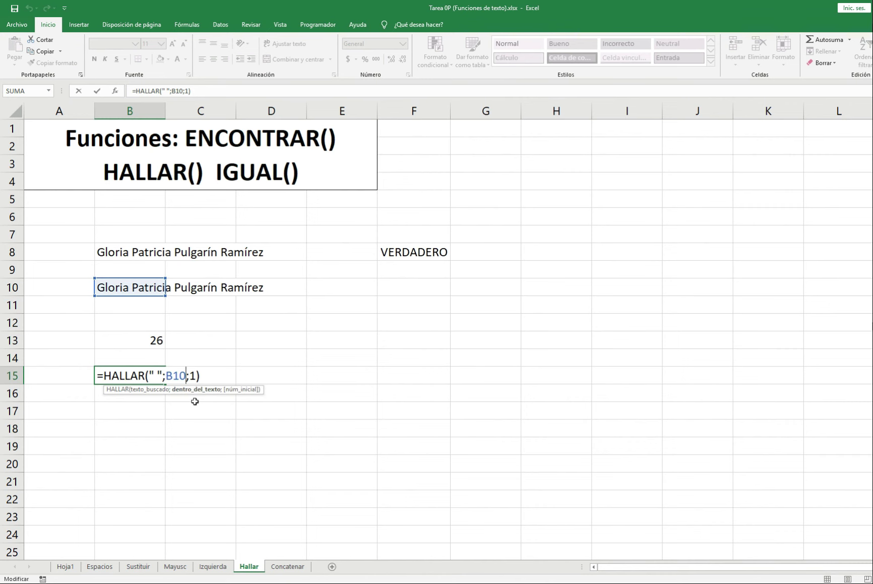
key(Left)
key(Left)
key(Left)
key(Left)
key(Left)
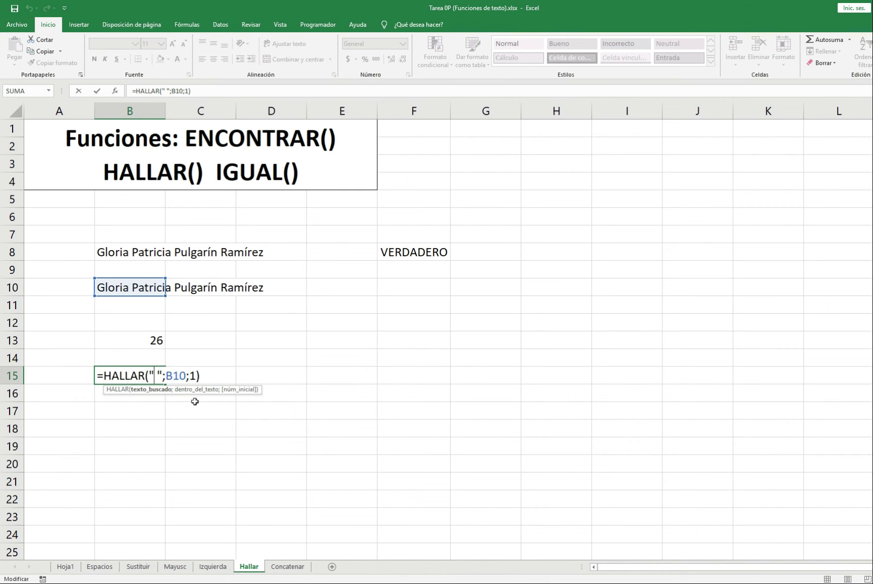
key(Right)
key(Right)
key(Right)
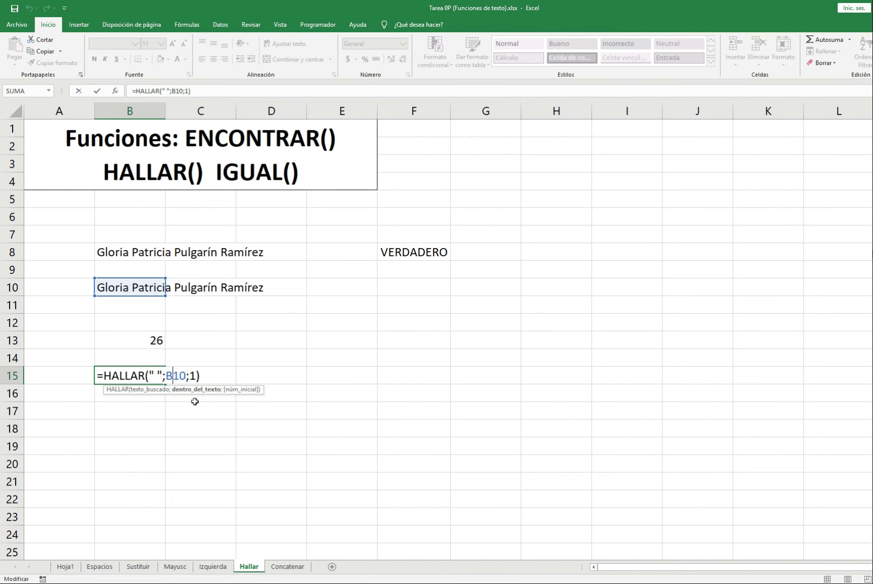
key(Right)
key(Right)
key(Right)
text(3)
key(Delete)
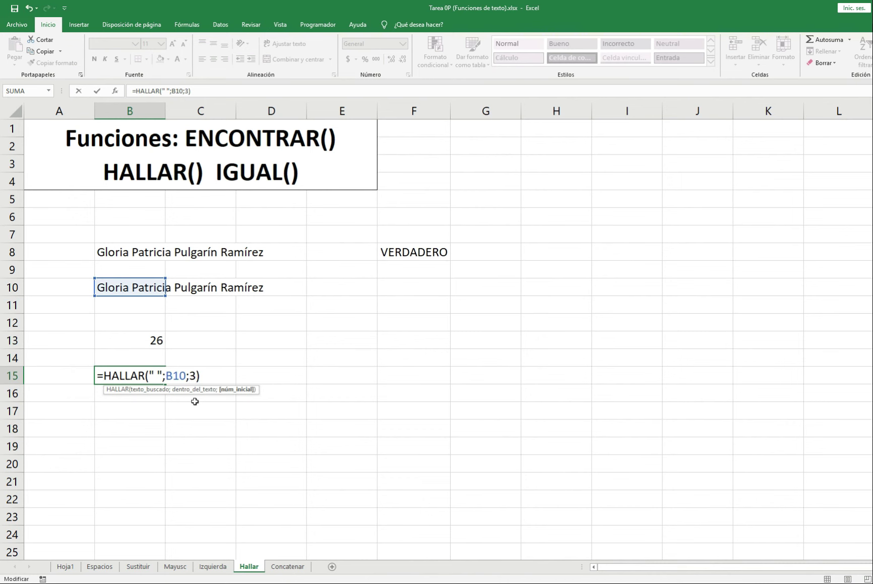
key(ctrl+Return)
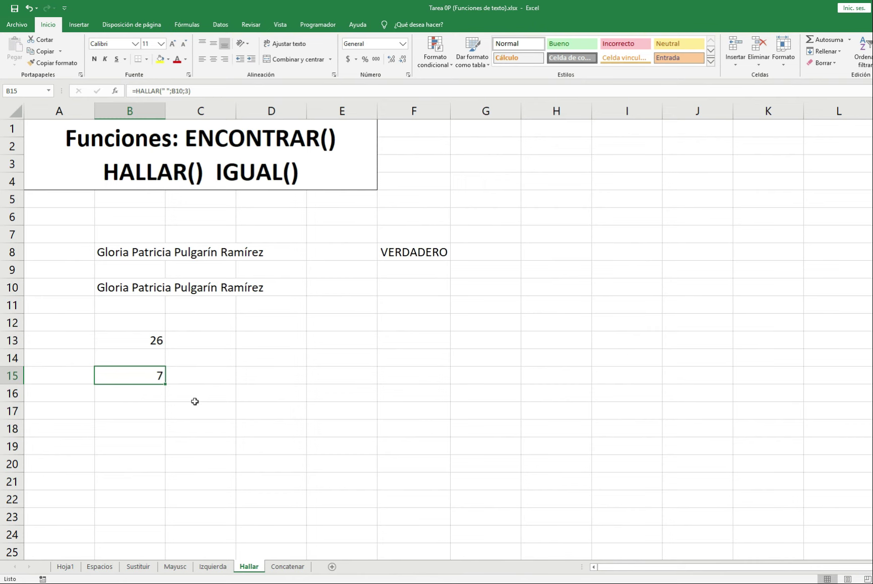
Step: Try starting positions 6 and then 8 in B15's HALLAR formula
key(F2)
key(Left)
key(Left)
key(Left)
key(Left)
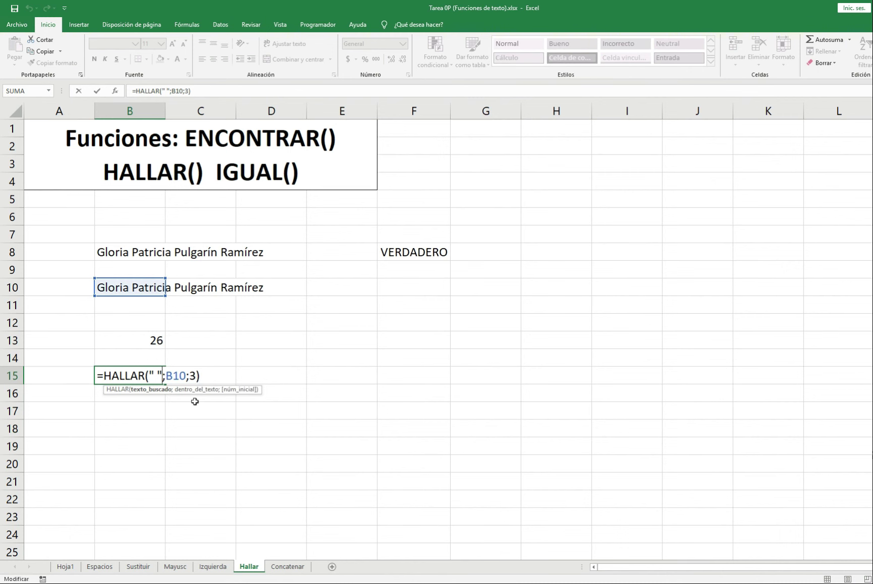
key(Left)
key(Left)
key(ctrl+Return)
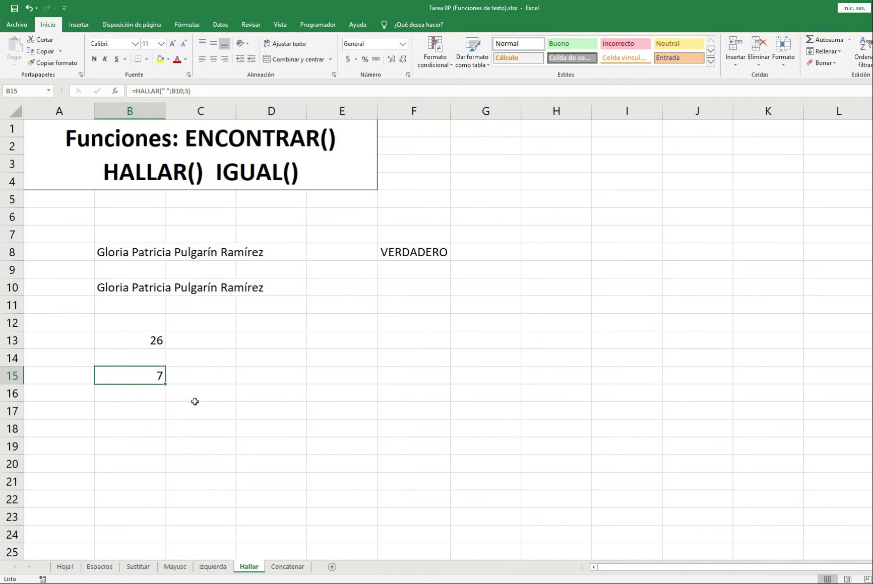
key(F2)
key(Left)
key(BackSpace)
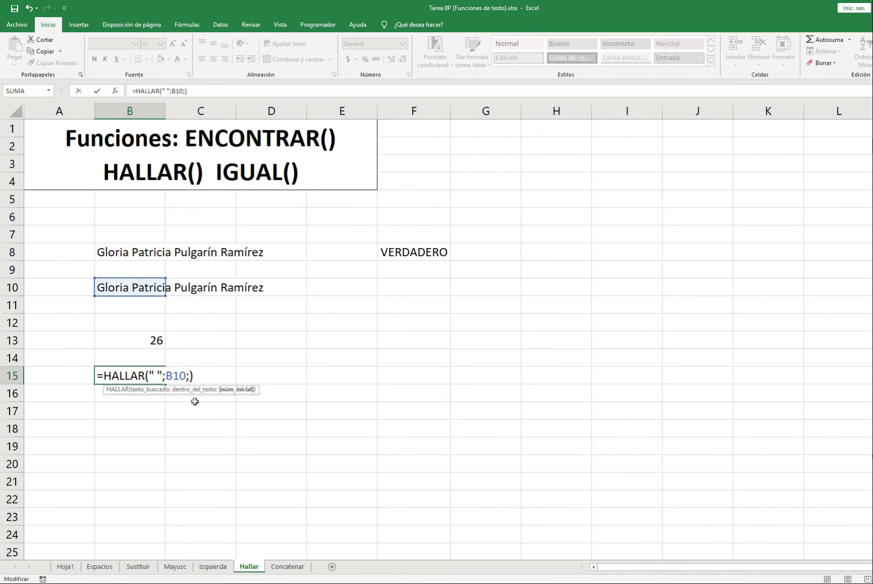
text(6)
key(Return)
key(Up)
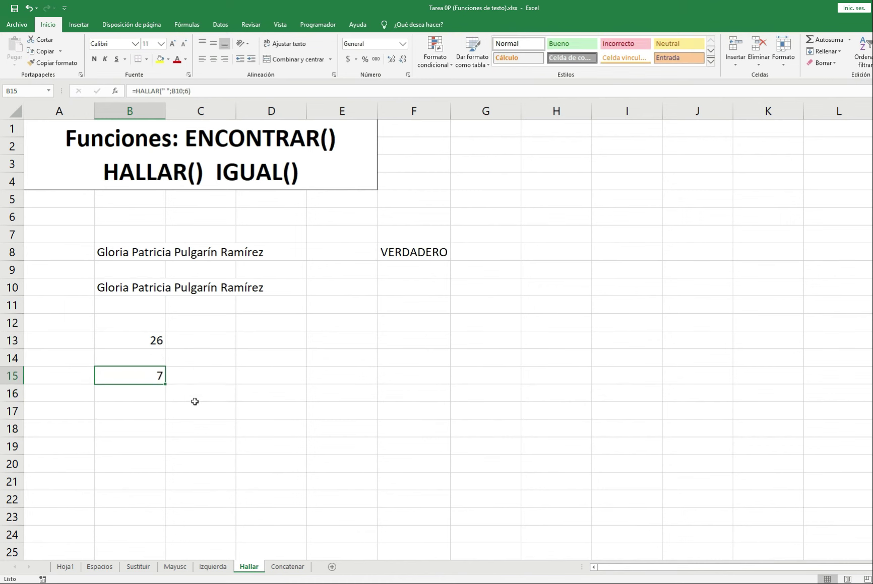
key(F2)
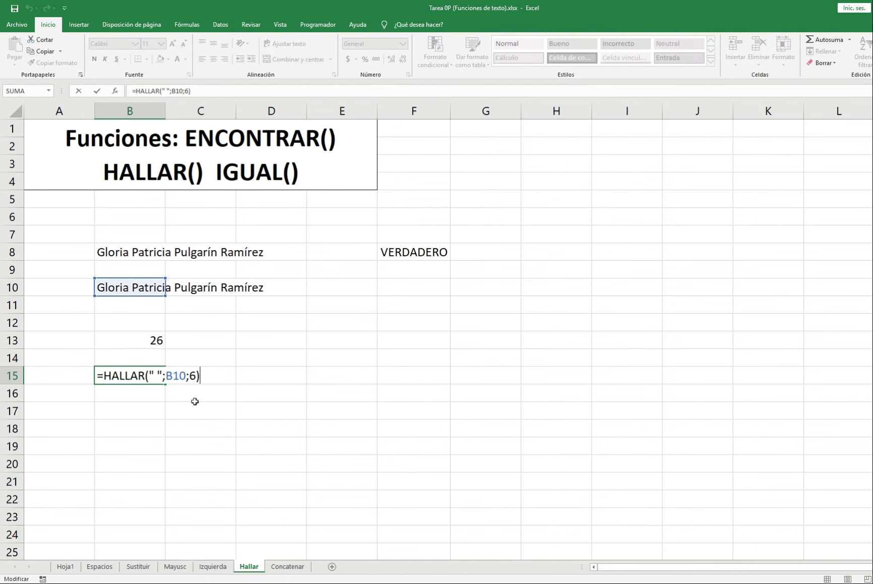
key(Left)
key(BackSpace)
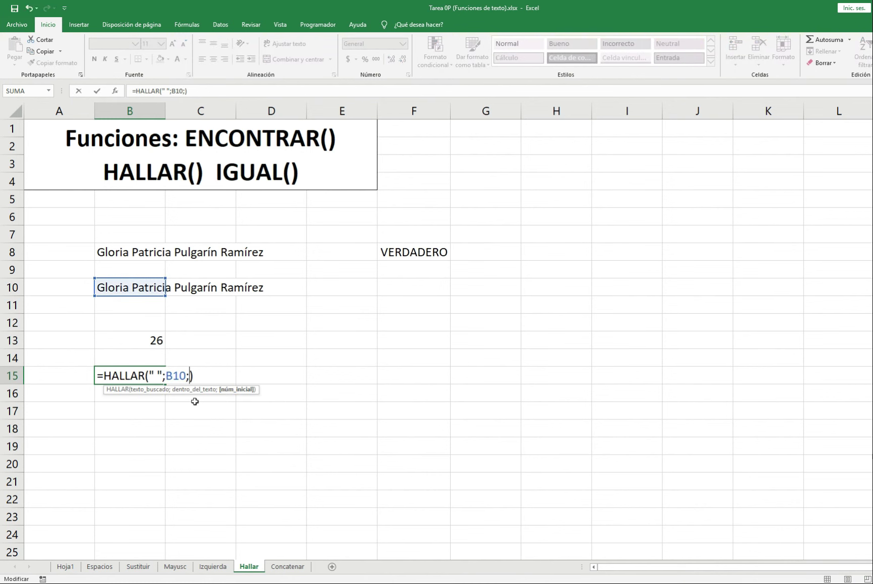
text(8)
key(Return)
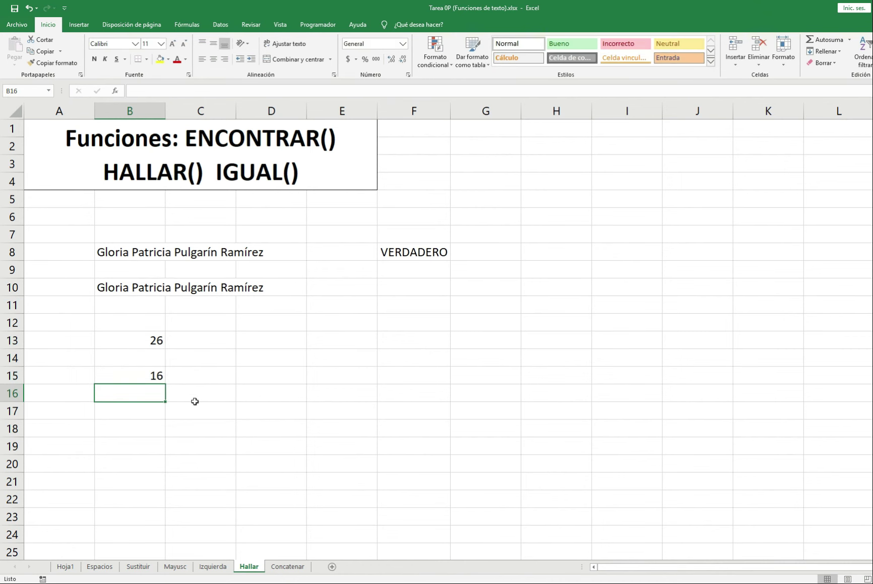
key(Up)
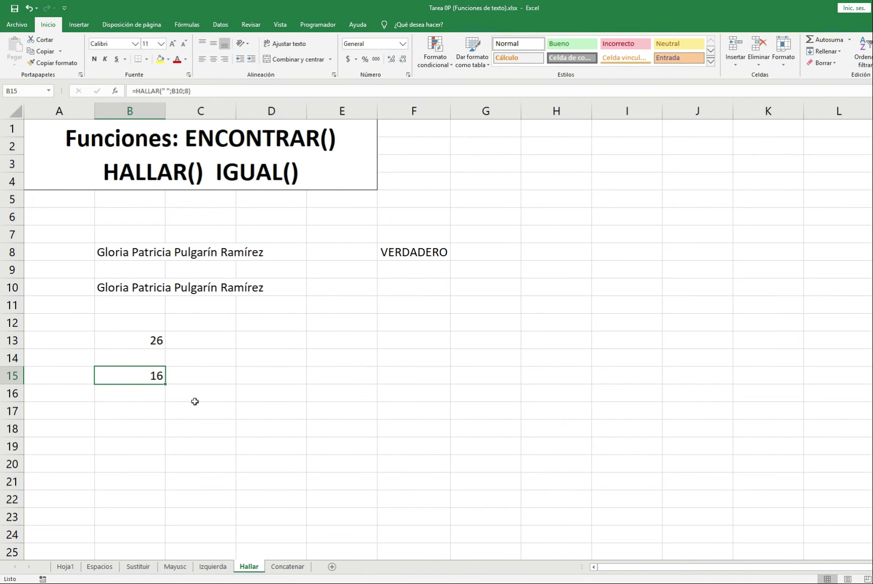
Step: Set B15's starting position to 50, producing the #¡VALOR! error
key(F2)
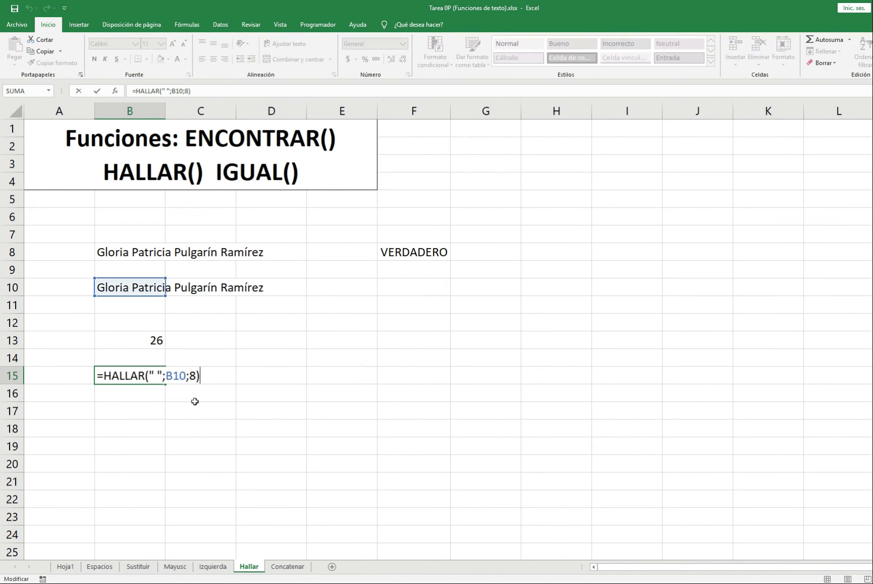
key(Left)
key(BackSpace)
text(50)
key(Return)
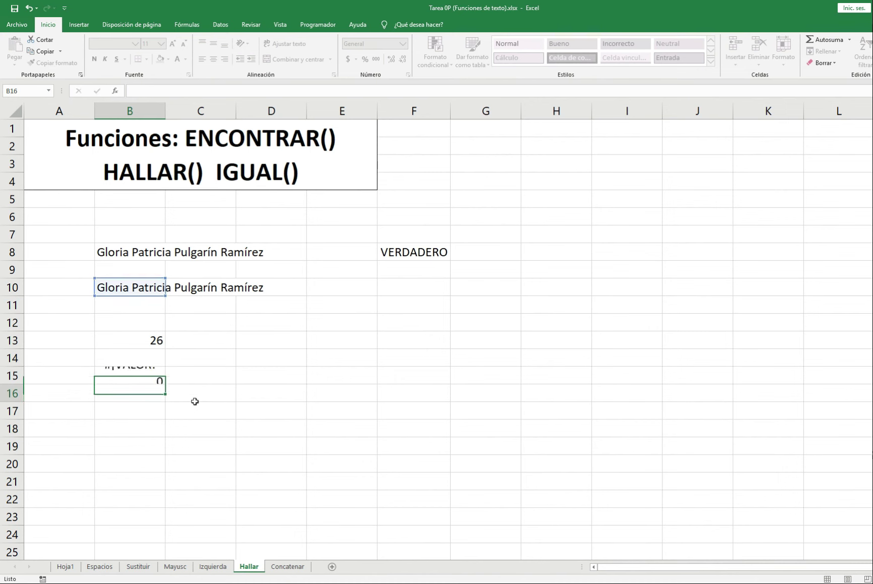
key(Up)
Step: Restore B15 to =HALLAR(" ";B10;1) so it returns 7 again
key(F2)
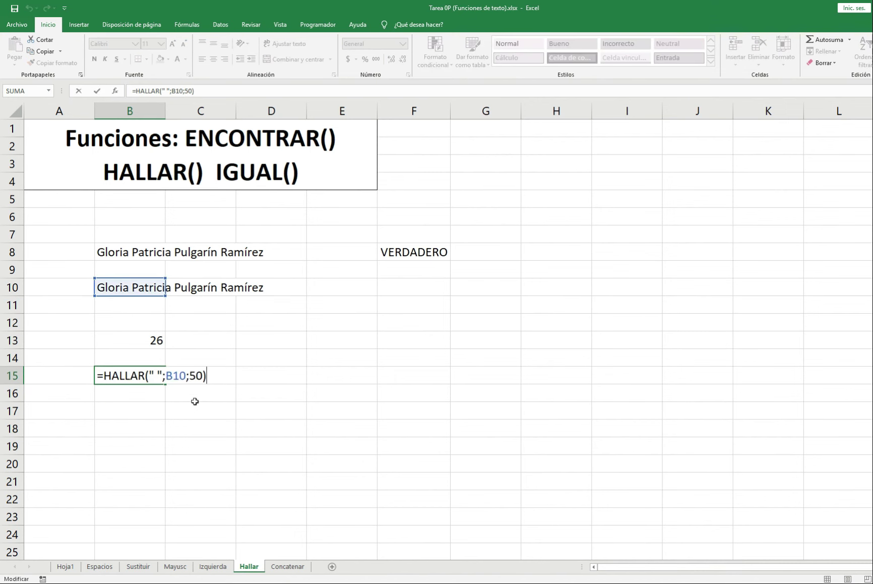
key(Left)
key(Left)
text(1)
key(Delete)
key(Delete)
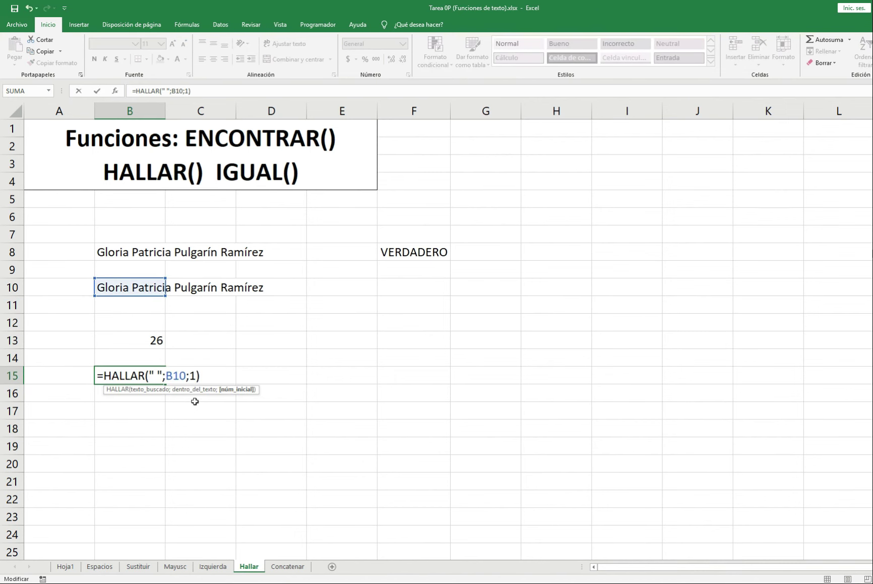
key(Return)
key(Up)
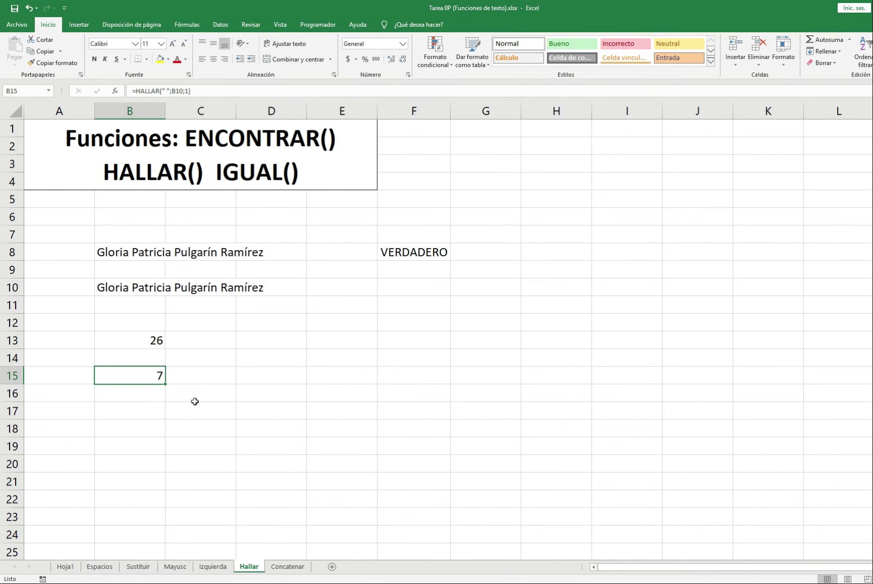
key(F2)
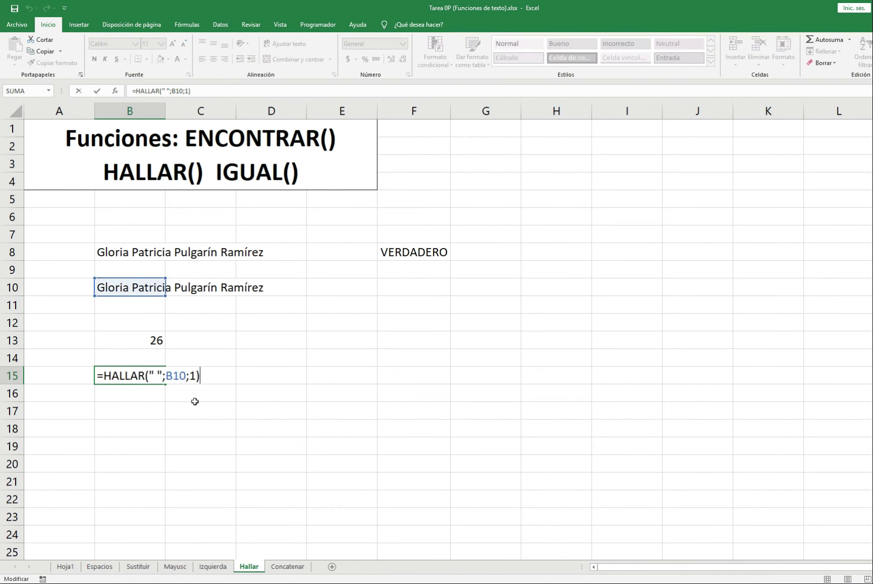
key(Return)
key(Up)
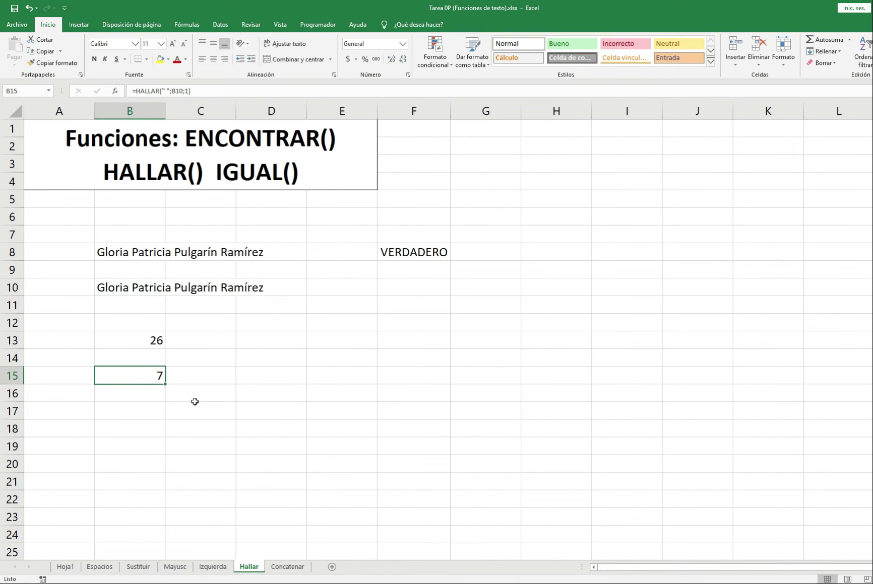
Step: Enter =HALLAR(" ";B10;B15+1) in B16, locating the second space at 16
key(Down)
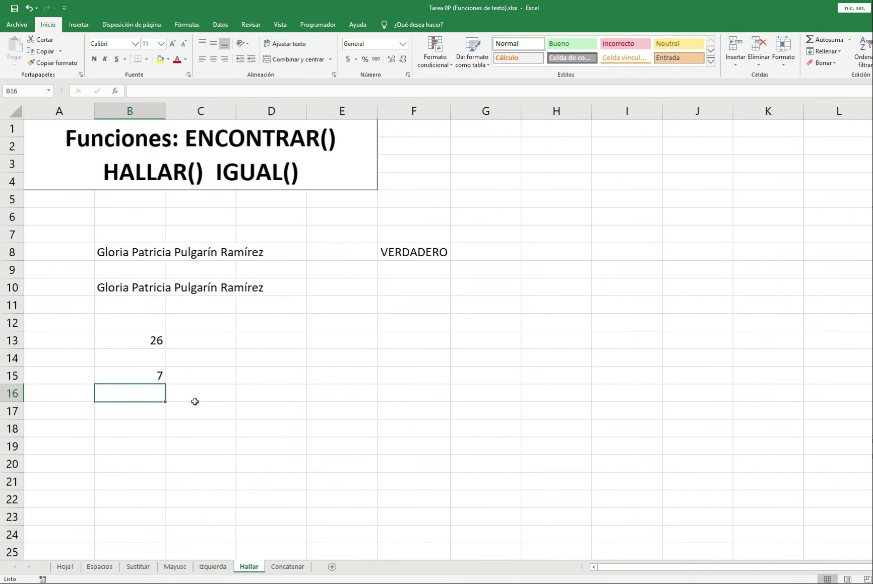
text(=hal)
key(Tab)
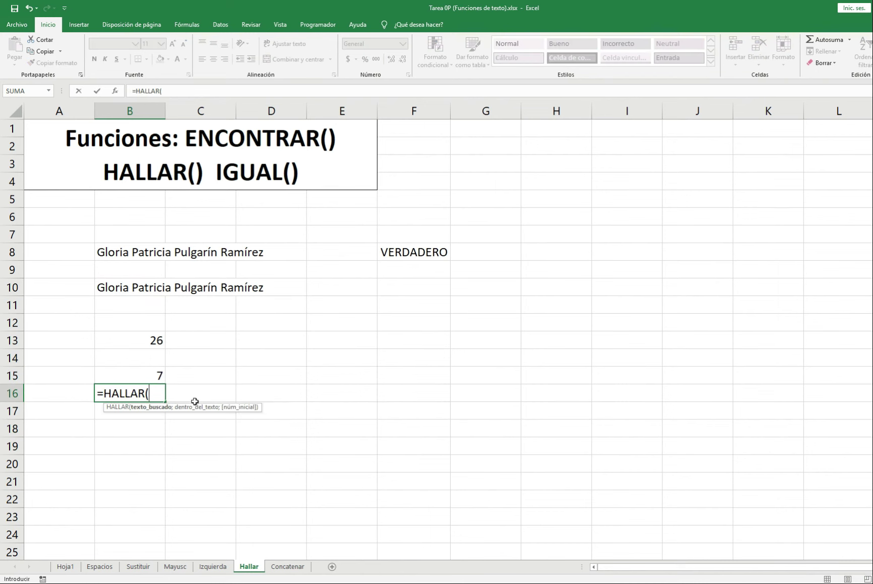
text(" ")
text(;)
key(Up)
key(Up)
key(Up)
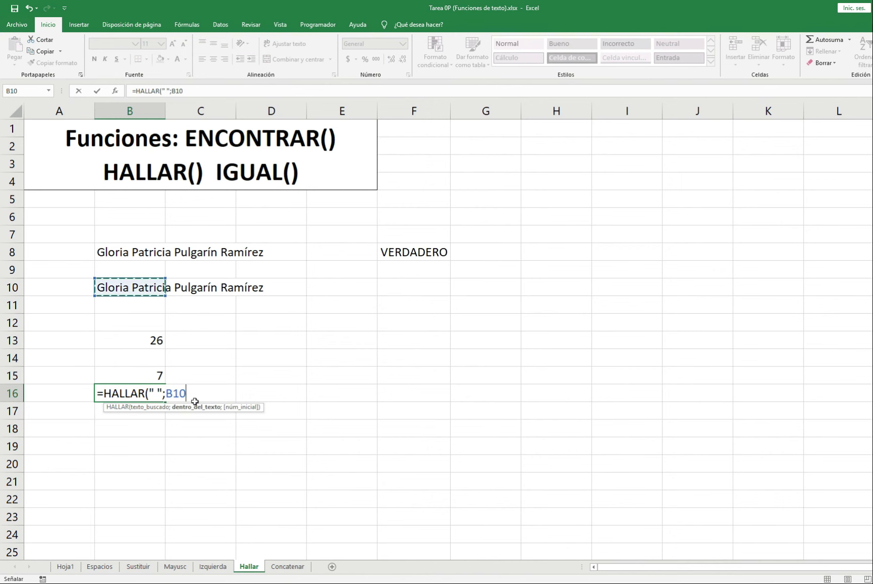
text(;)
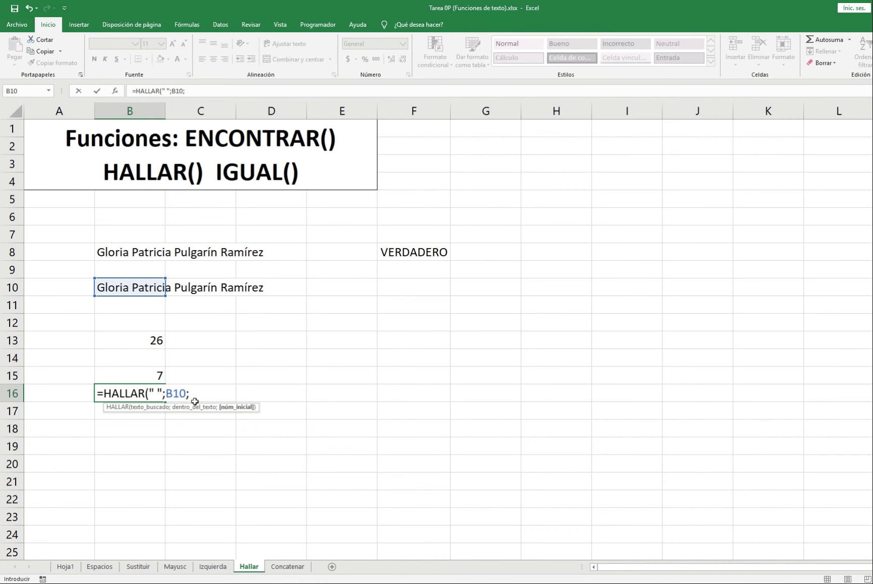
key(Up)
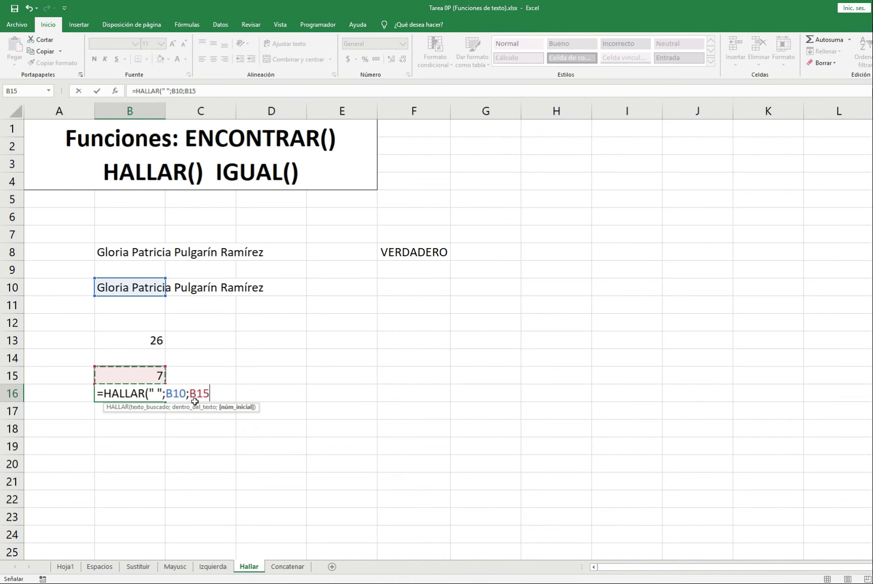
text(+1))
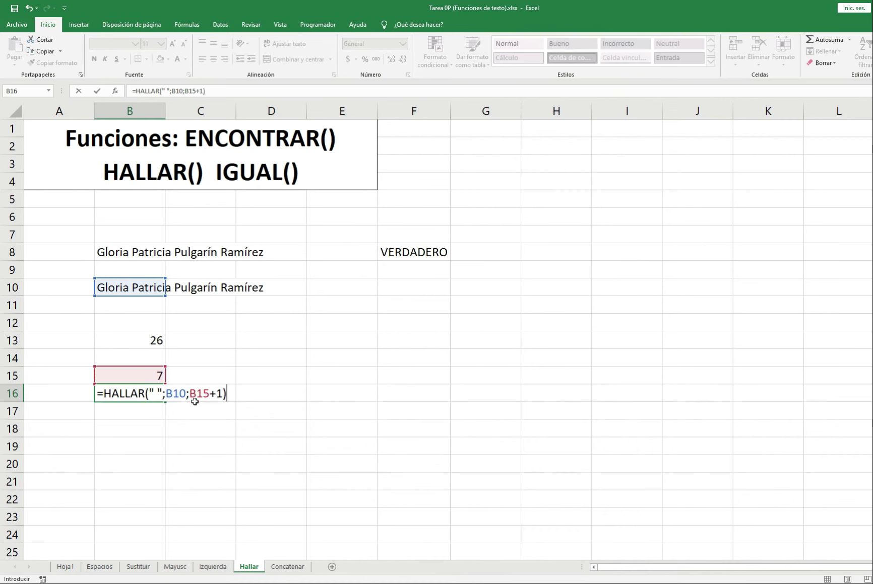
key(Return)
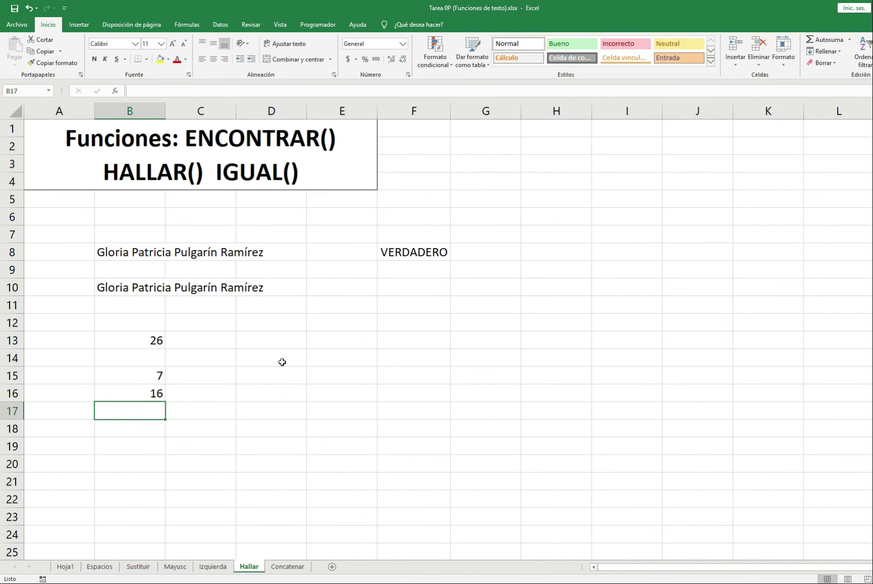
key(Up)
key(F2)
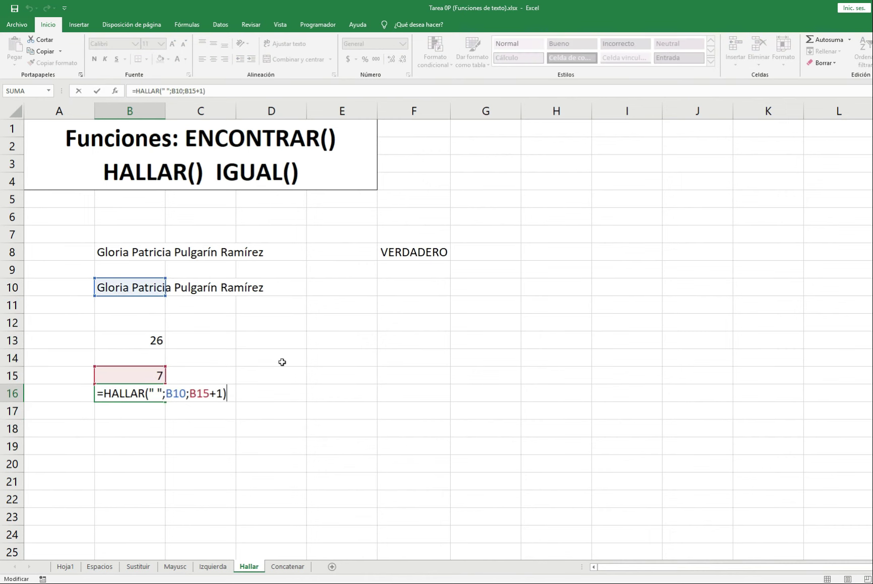
key(Return)
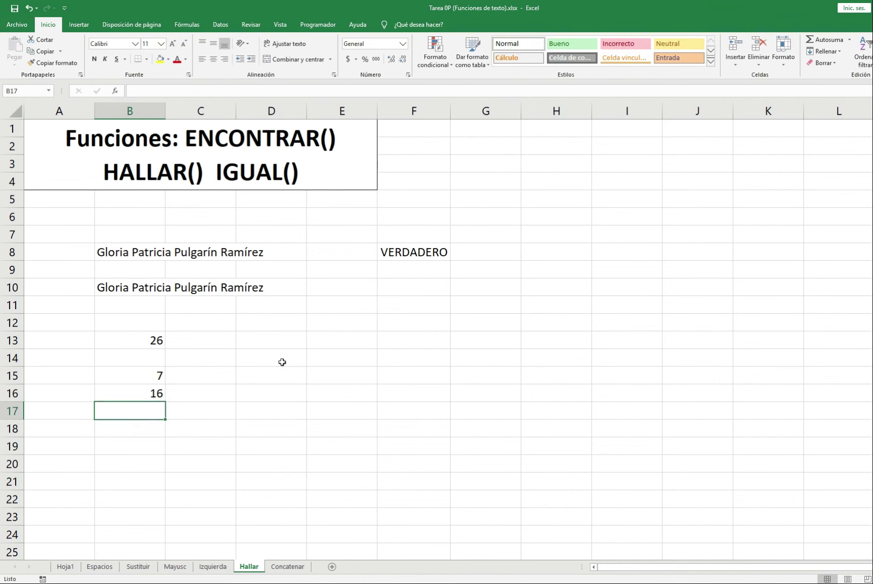
key(Up)
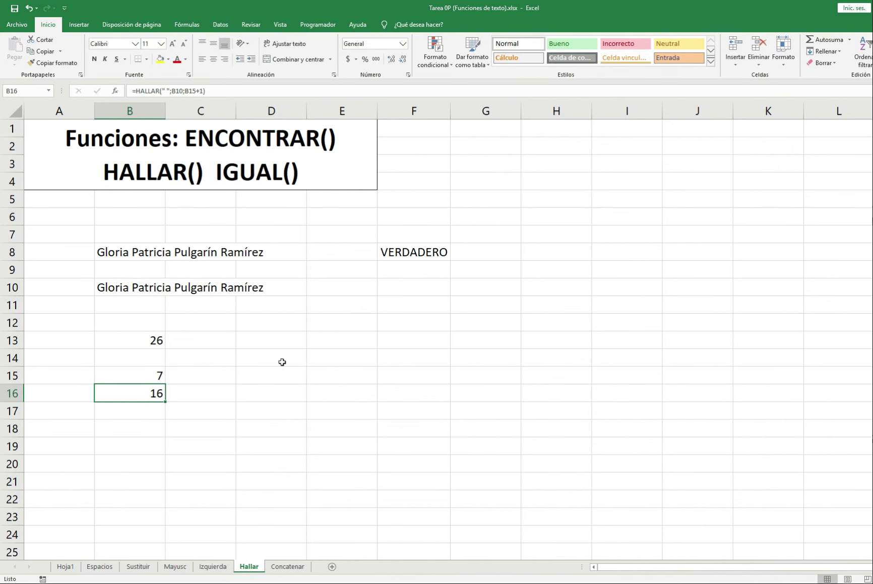
key(Down)
Step: Enter =HALLAR(" ";B10;B16+1) in B17, returning 25 for the third space
text(=hall)
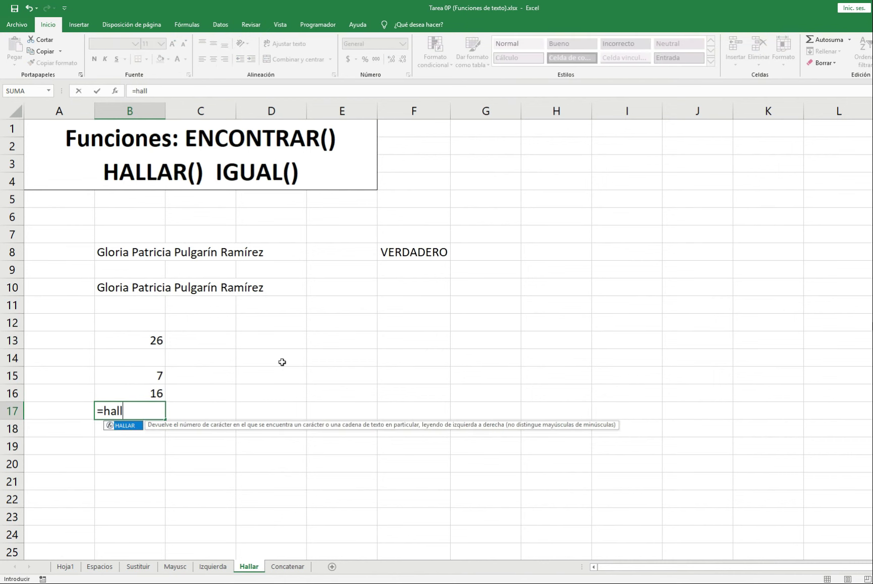
key(Tab)
text(" )
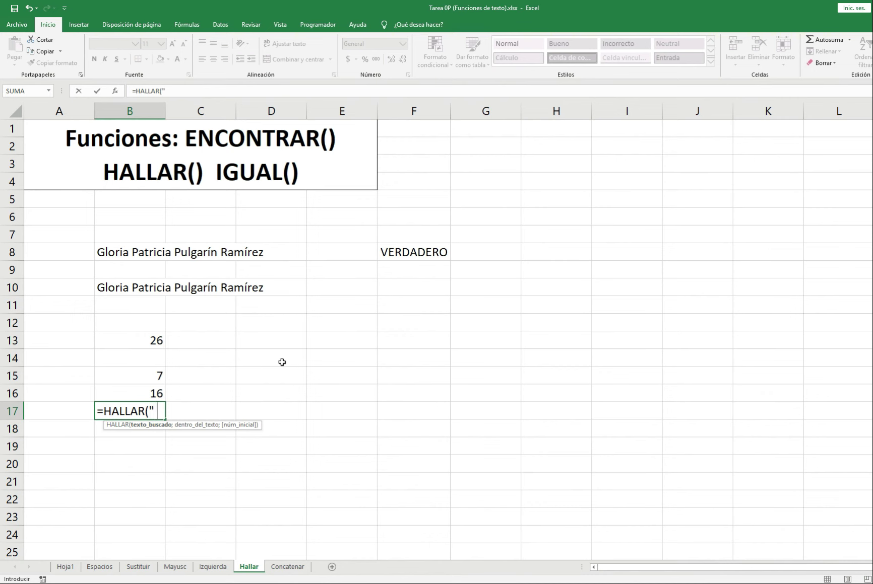
text(";)
key(Up)
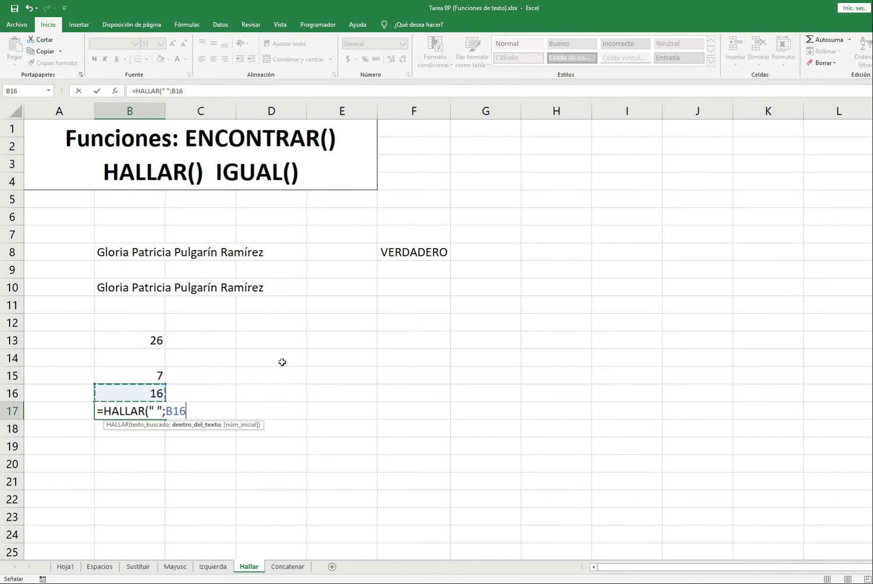
key(Up)
key(Up)
key(Up)
key(Up)
key(Up)
key(Up)
text(;)
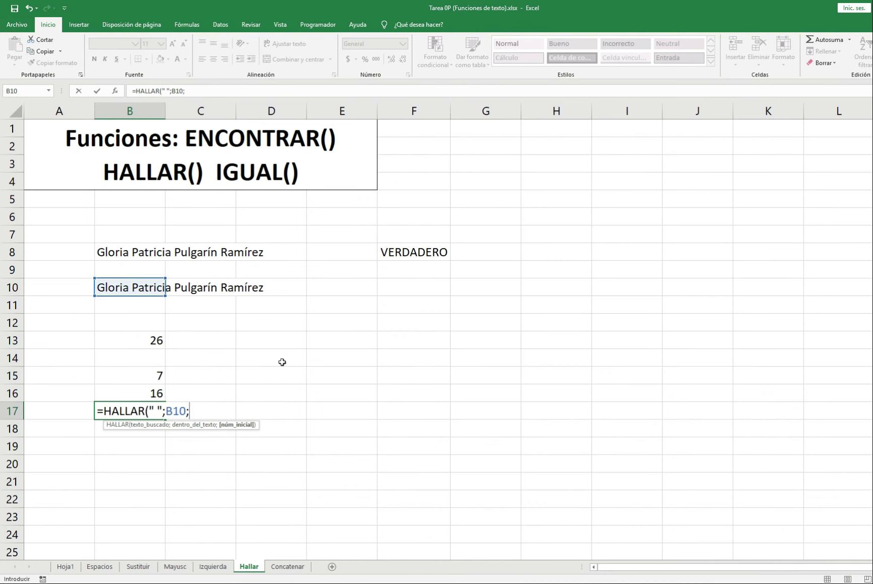
key(Up)
text(+1))
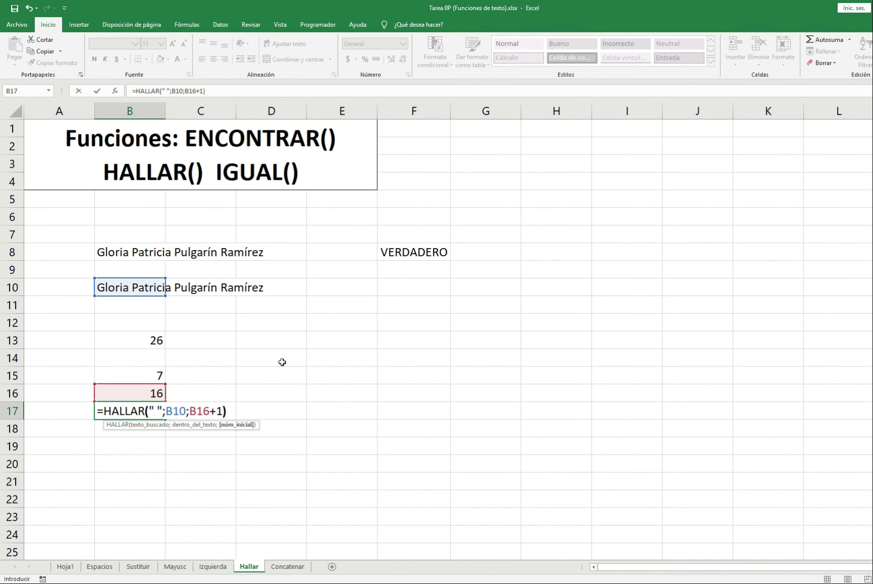
key(Return)
Step: Review the B16 and B17 results, then switch to the Concatenar sheet
key(Up)
key(Up)
key(Up)
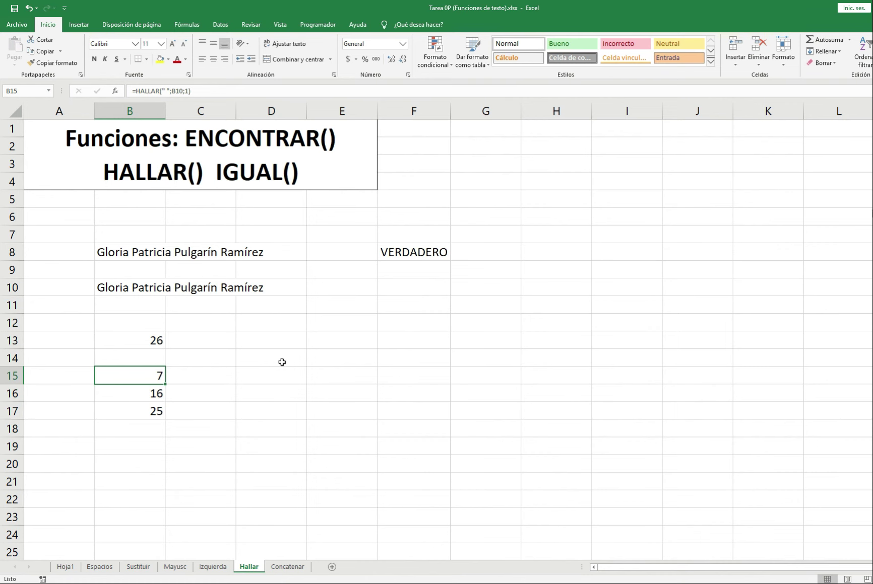
key(Down)
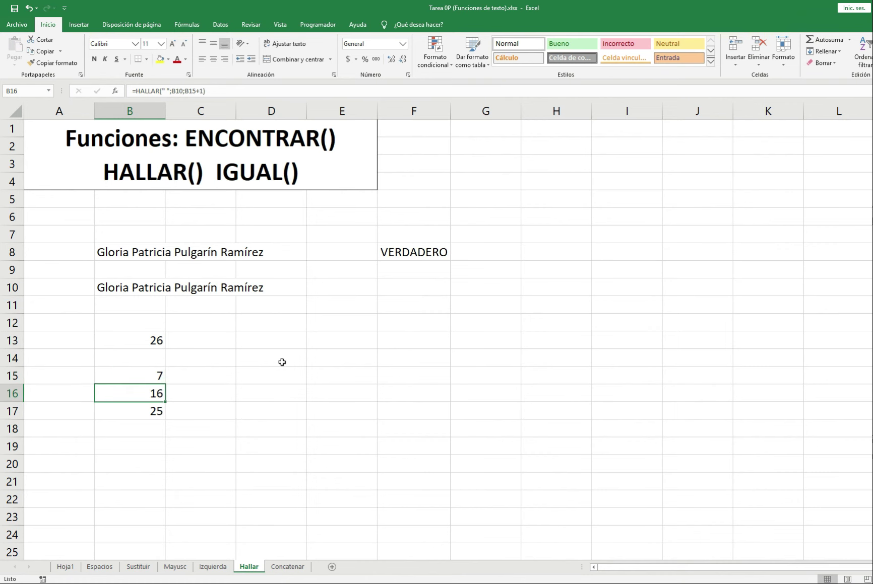
key(Down)
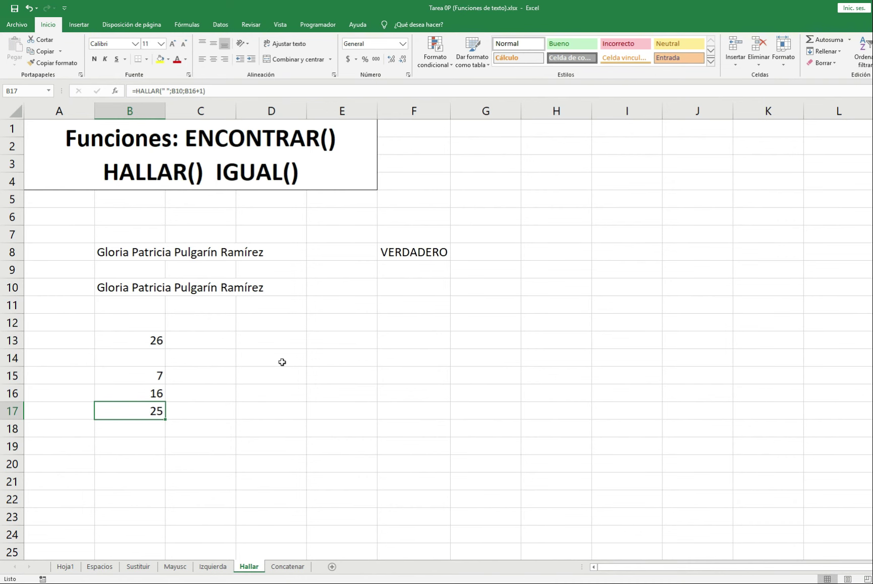
key(ctrl+Page_Down)
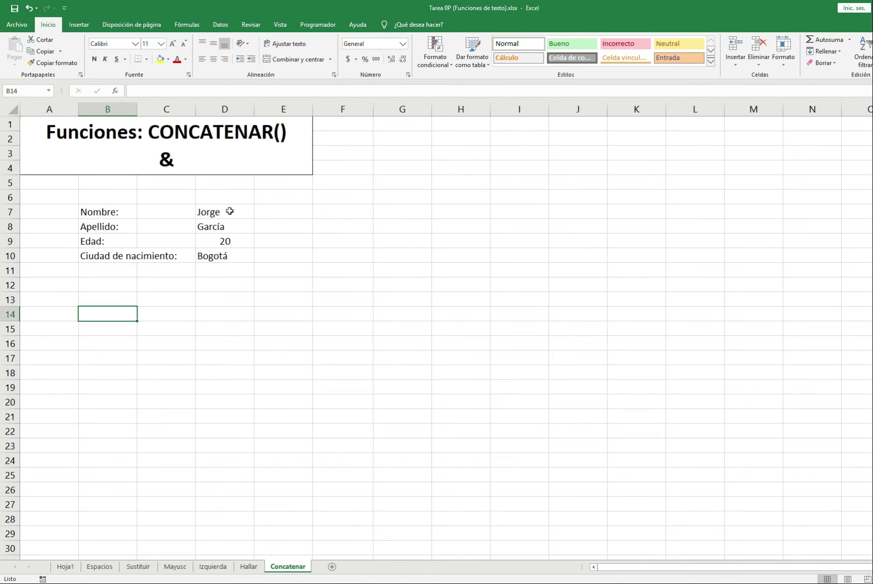
Step: Enter =CONCATENAR(D7;D8) in B13 to join the first name and surname
drag(232, 210, 233, 255)
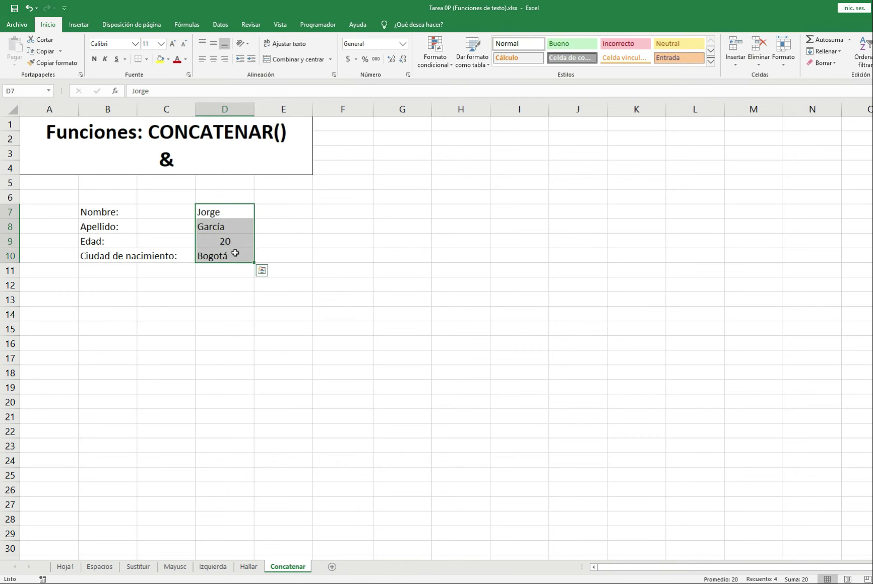
click(119, 301)
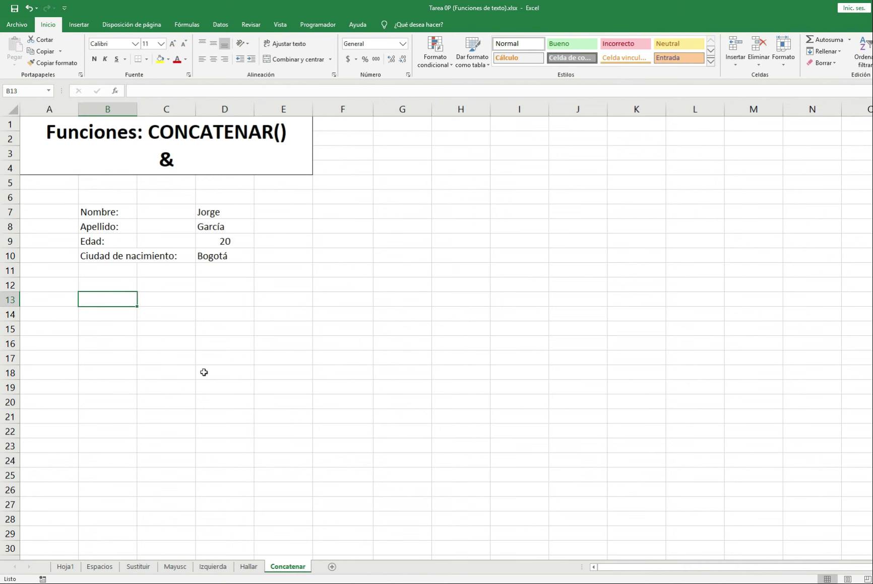
text(=con)
key(Down)
key(Tab)
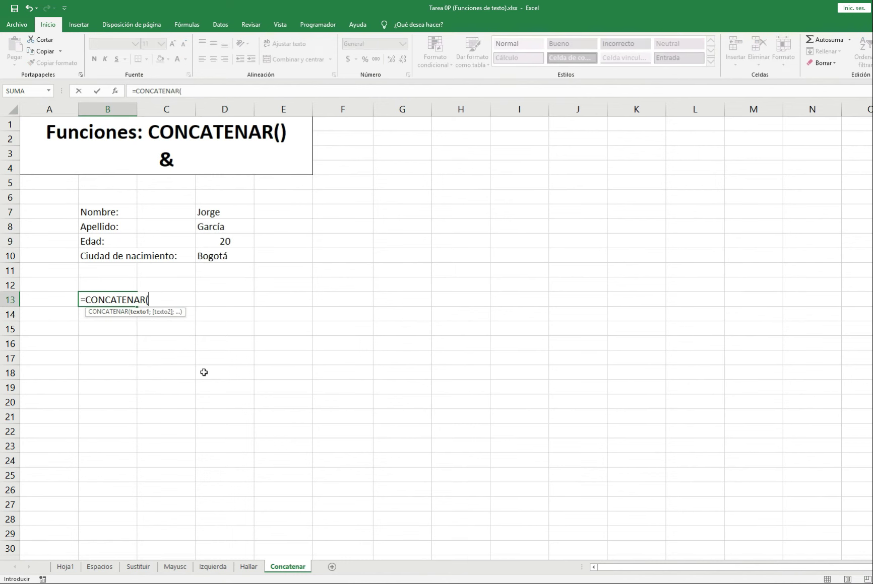
key(Right)
key(Right)
key(Up)
key(Up)
key(Up)
key(Up)
key(Up)
key(Up)
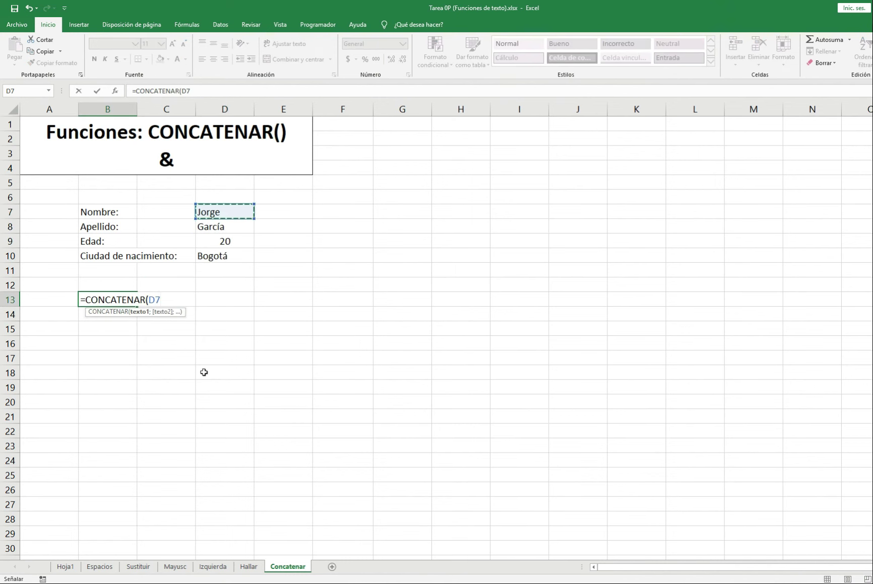
text(;)
key(Right)
key(Up)
key(Up)
key(Right)
key(Up)
key(Up)
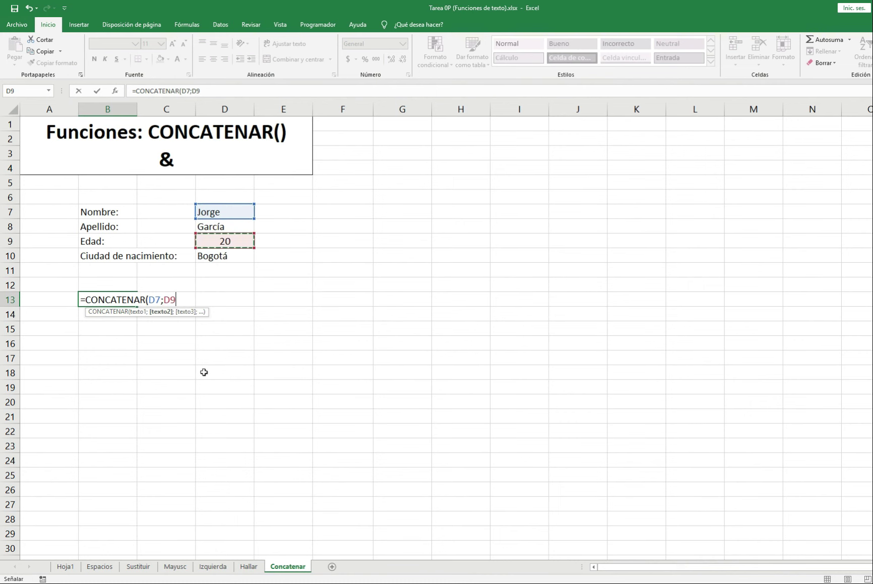
key(Up)
text())
key(Return)
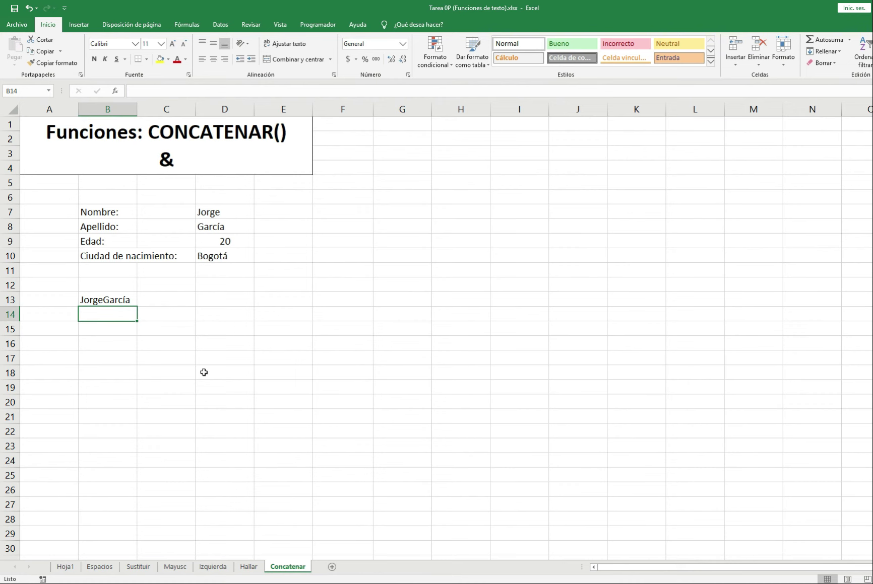
Step: Insert a " " space argument so B13 reads =CONCATENAR(D7;" ";D8)
key(Up)
key(F2)
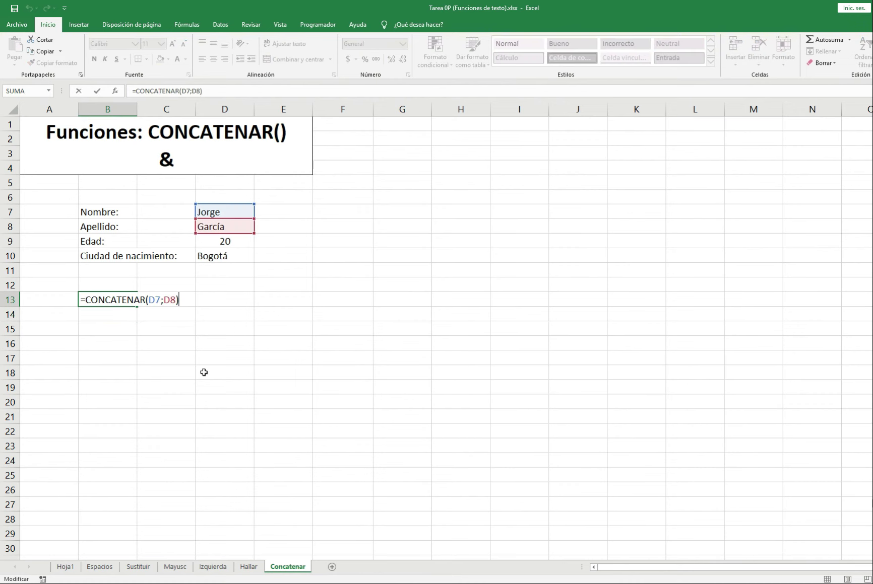
key(Left)
key(Left)
key(Left)
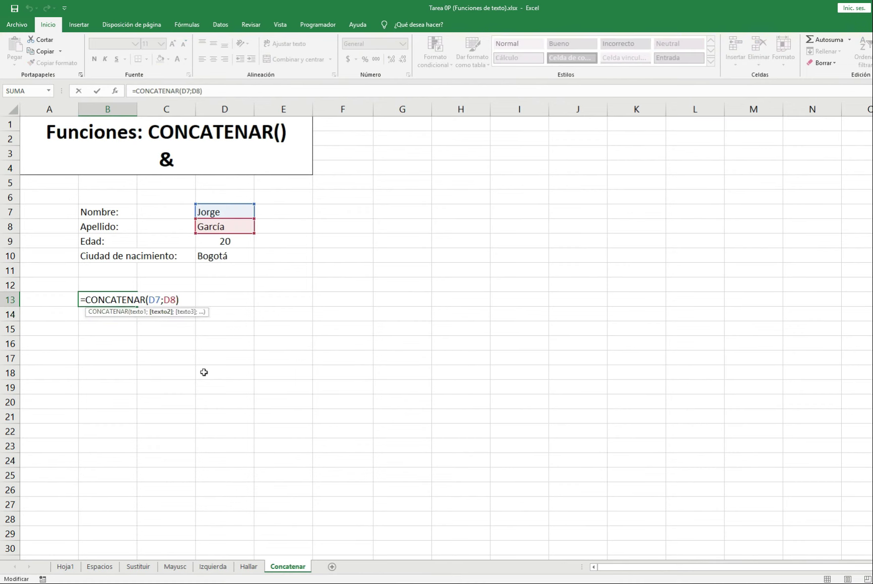
text(" )
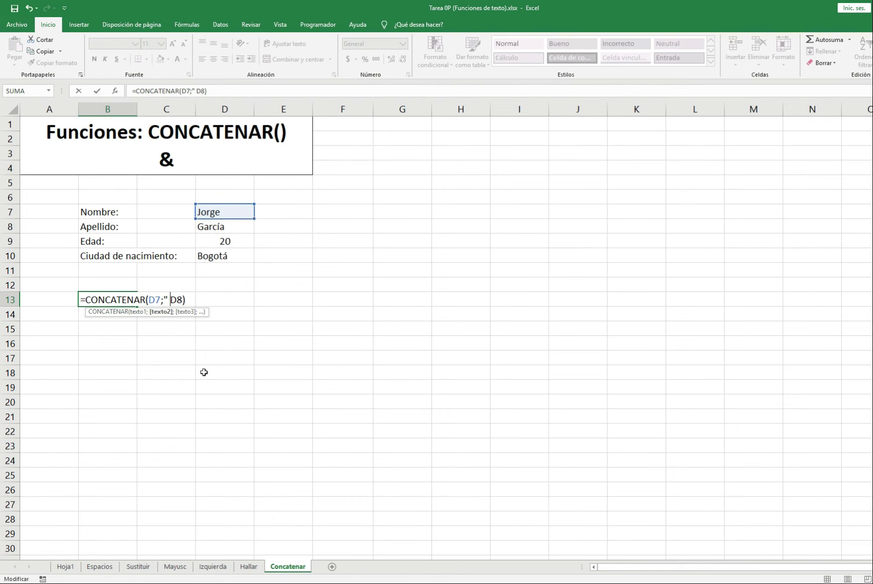
text(";)
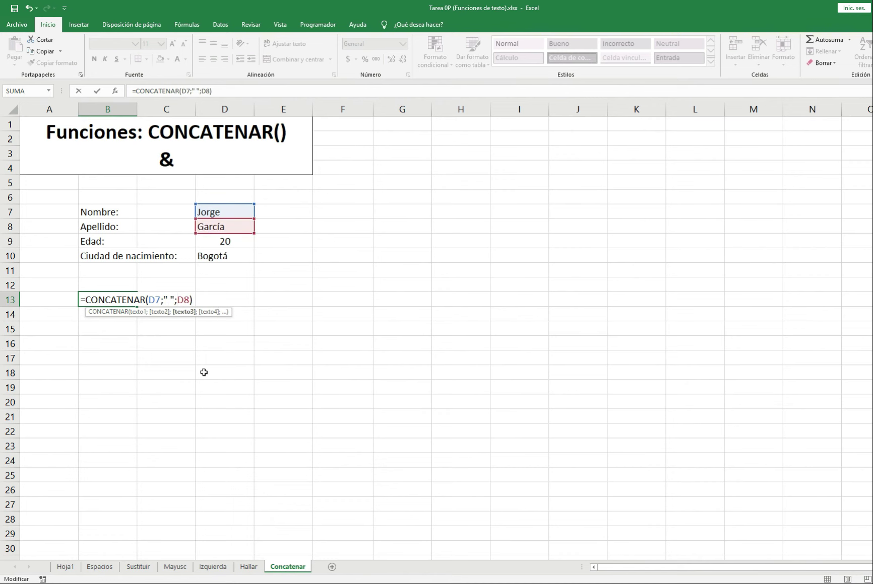
key(Return)
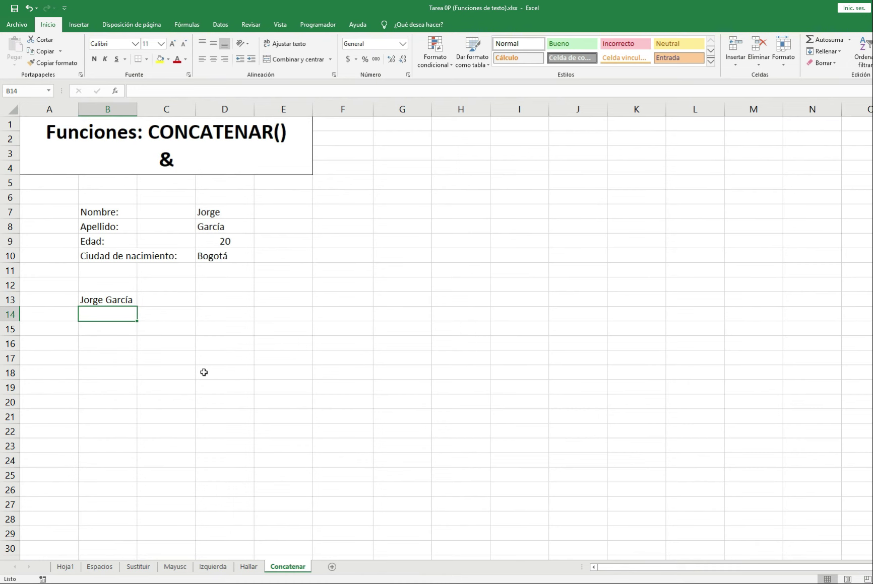
Step: Review the CONCATENAR formula in B13 without changing it
key(Up)
key(F2)
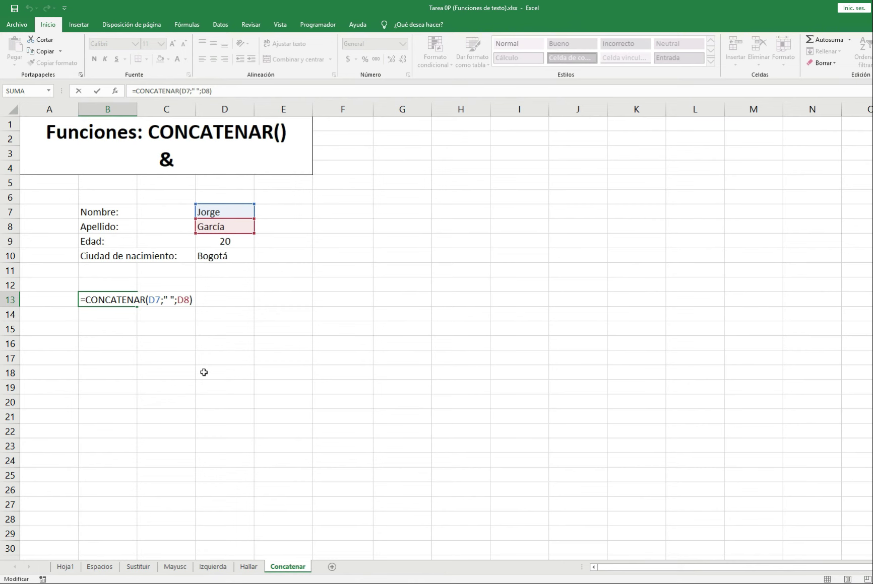
key(Return)
Step: Enter =D7&" "&D8 in B14 to join the names with ampersands
text(=)
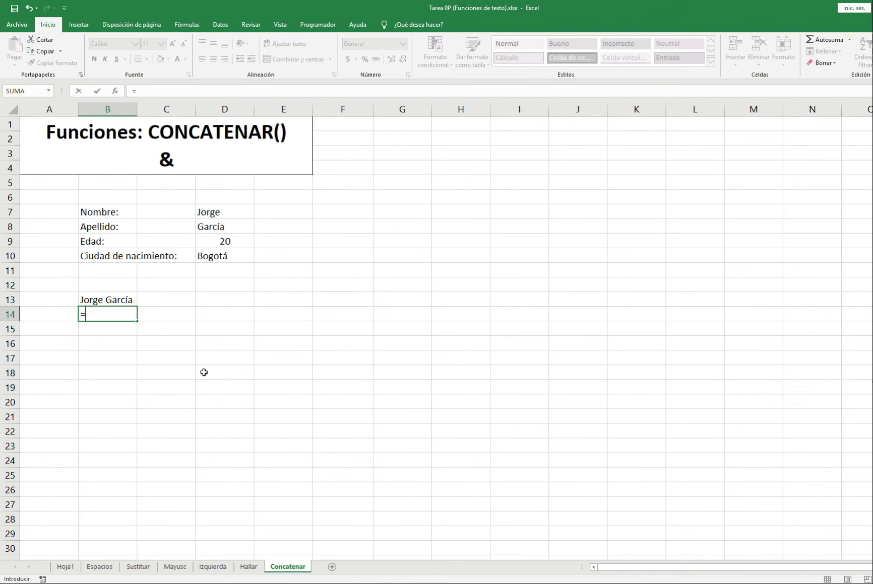
key(Up)
key(Right)
key(Right)
key(Up)
key(Up)
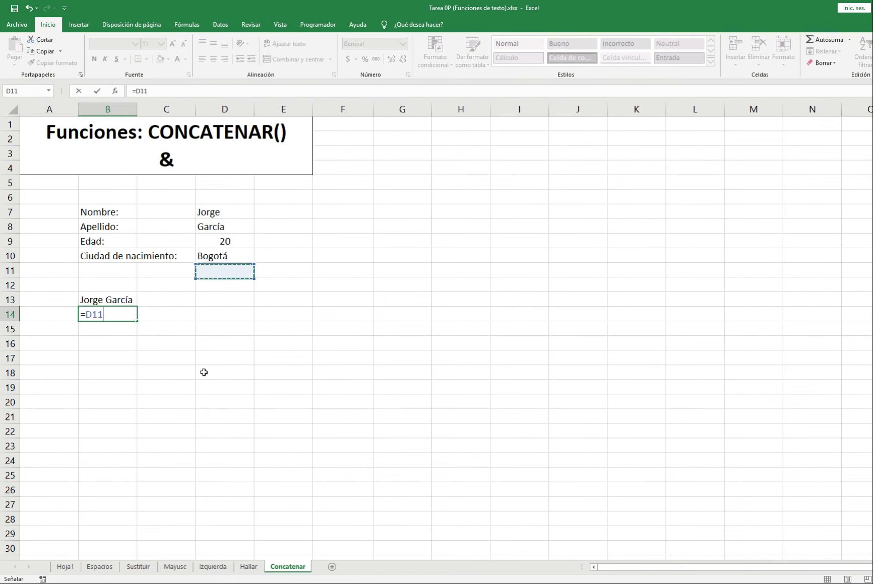
key(Up)
key(Up)
key(Up)
key(Up)
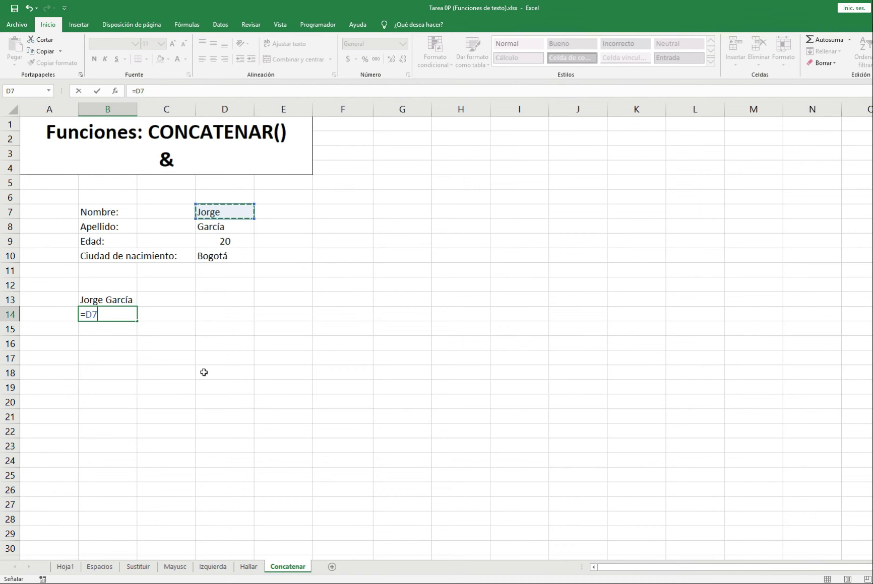
text(&)
text(" ")
text(&)
key(Up)
key(Right)
key(Right)
key(Up)
key(Up)
key(Up)
key(Up)
key(Up)
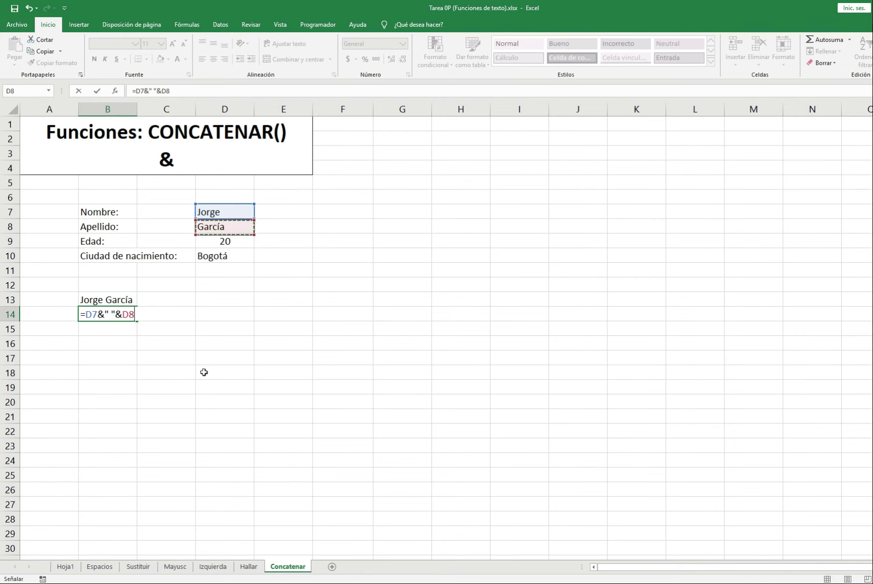
key(Return)
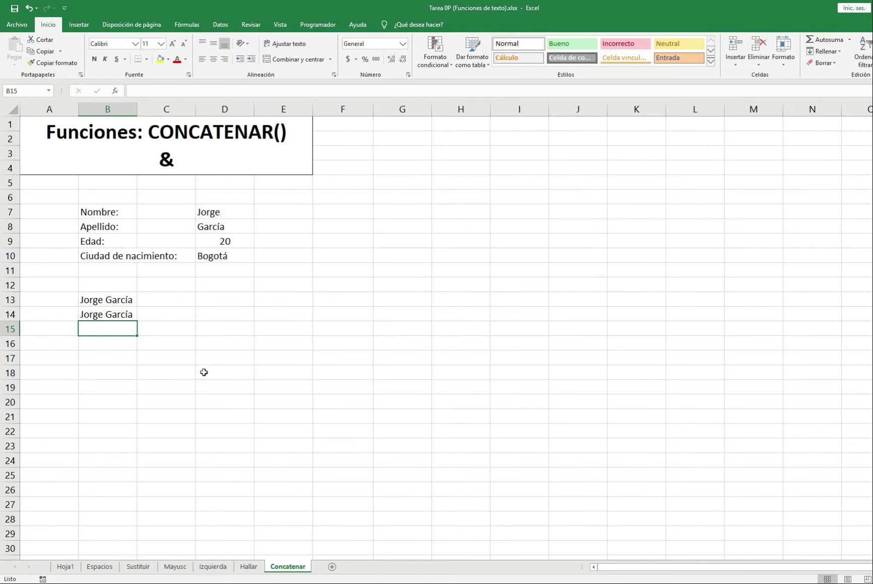
key(Up)
key(F2)
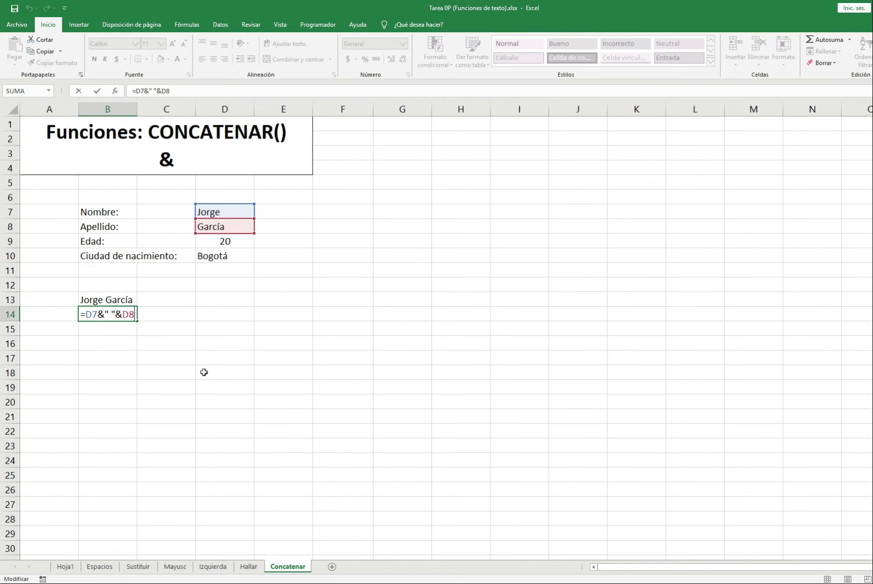
Step: Compare the B13 and B14 formulas, then clear both cells B13:B14
key(Escape)
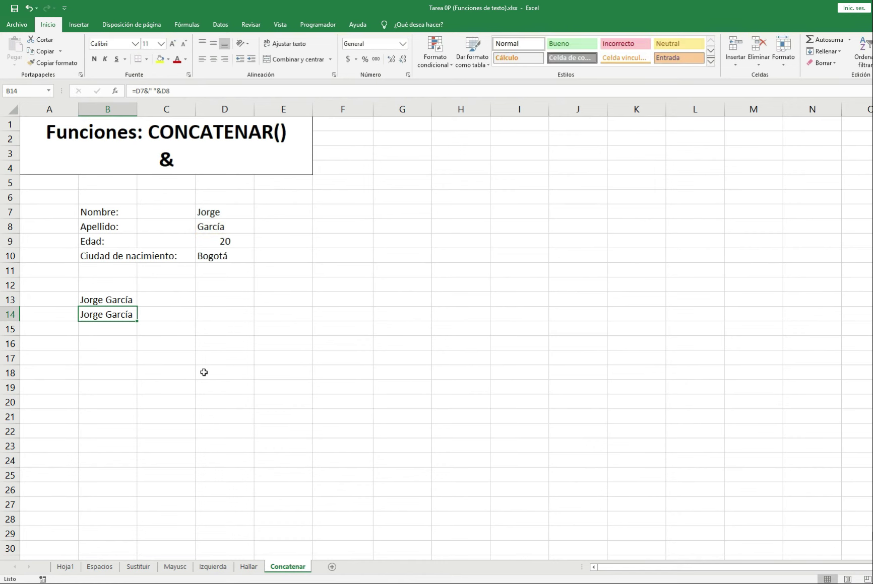
key(Up)
key(F2)
key(Escape)
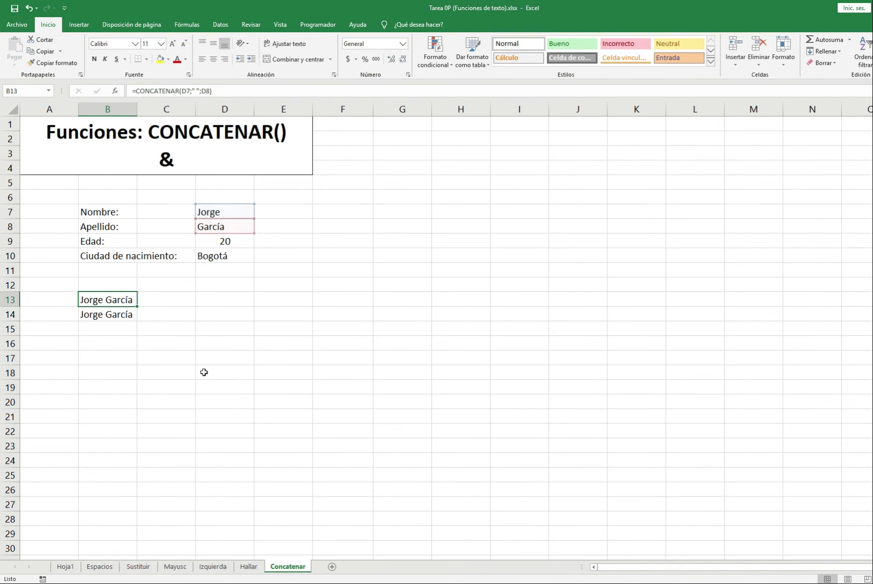
key(Down)
key(F2)
key(Escape)
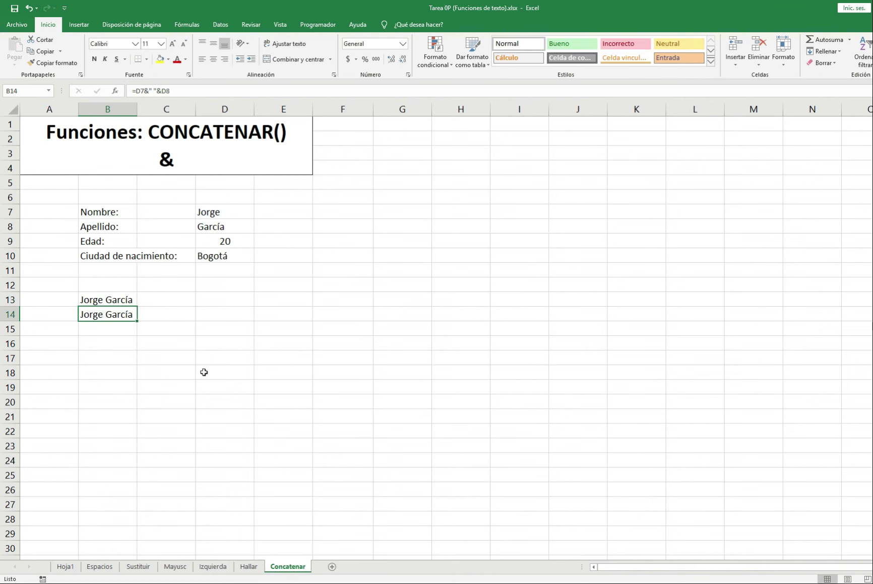
key(Up)
key(shift+Down)
key(Delete)
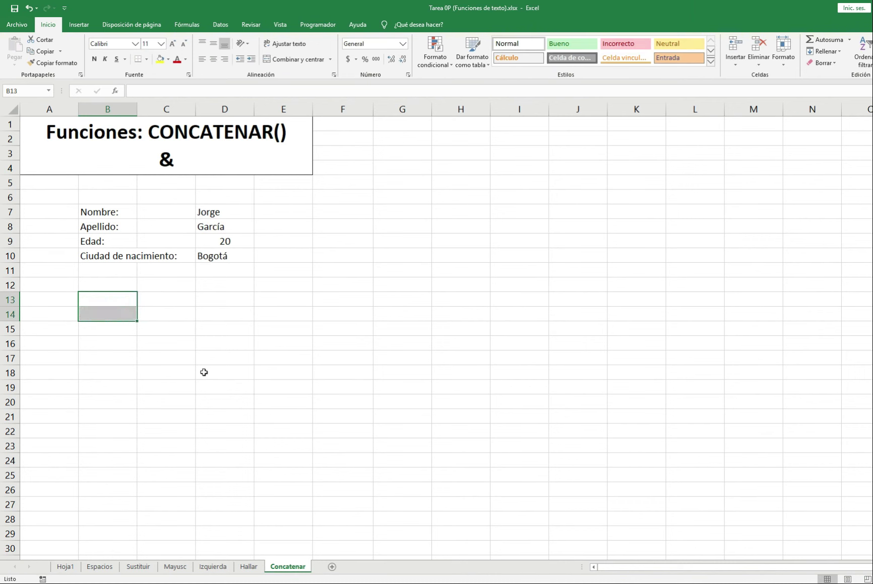
key(shift+Up)
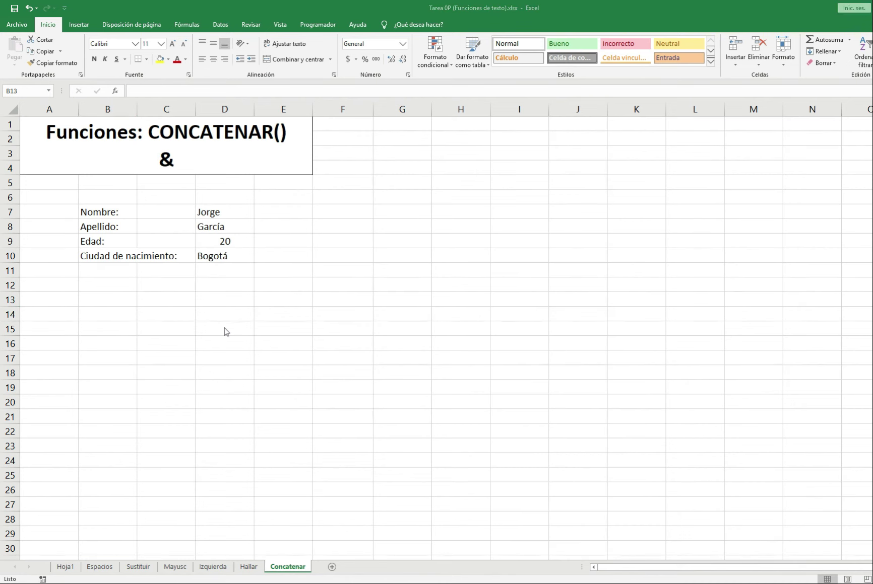
Step: Enter =CONCATENAR("El señor ";D7;" ";D8) in B13
click(112, 291)
text(=)
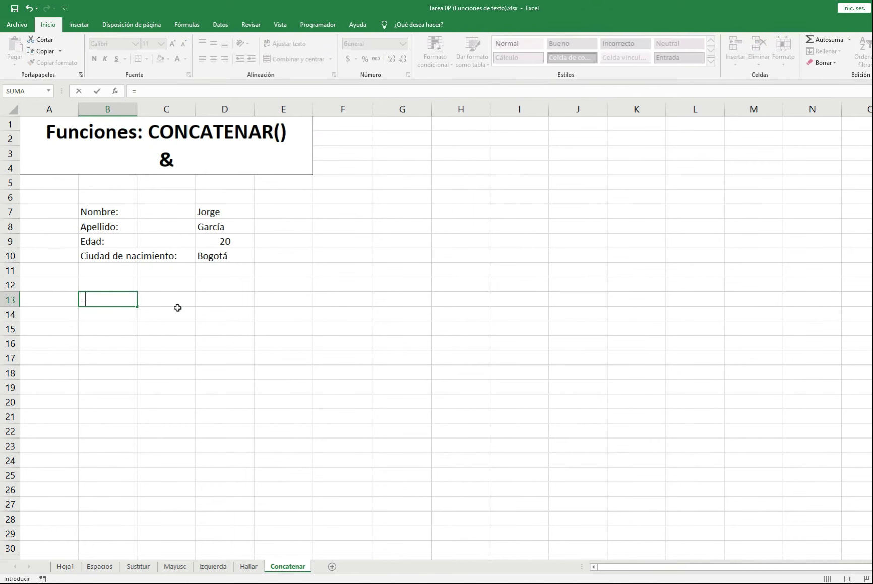
text(con)
key(Tab)
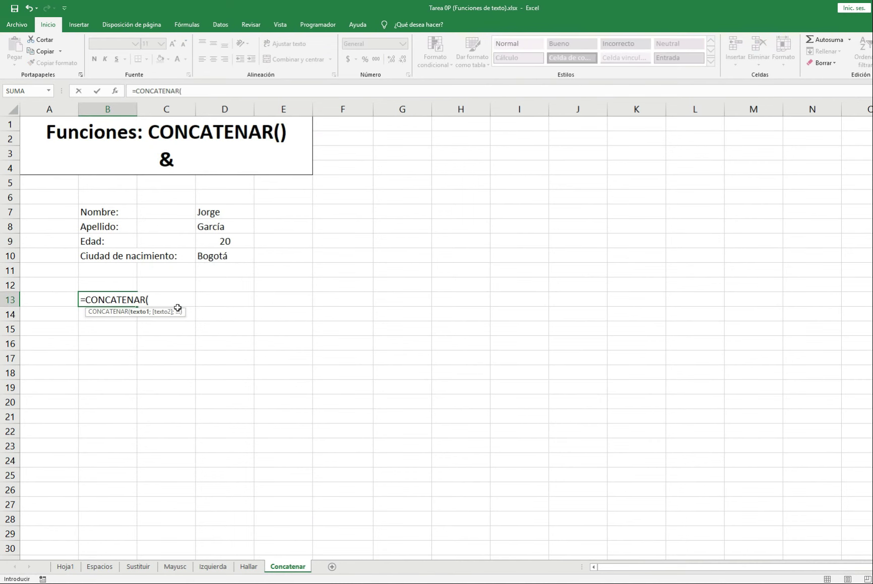
text(")
text(El)
text( señor )
text(";)
key(Right)
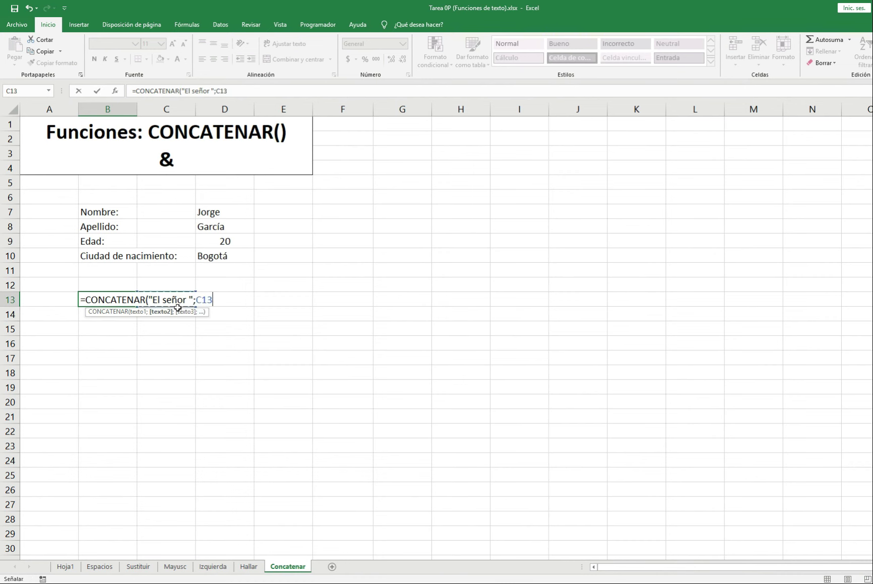
key(Up)
key(Right)
key(Up)
key(Up)
key(Right)
key(Up)
key(Up)
key(Up)
key(Left)
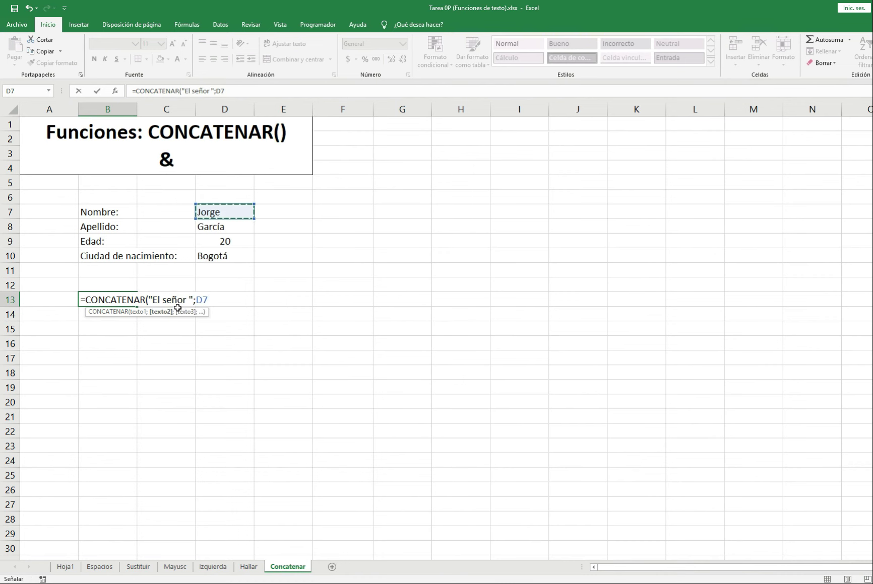
text(;" )
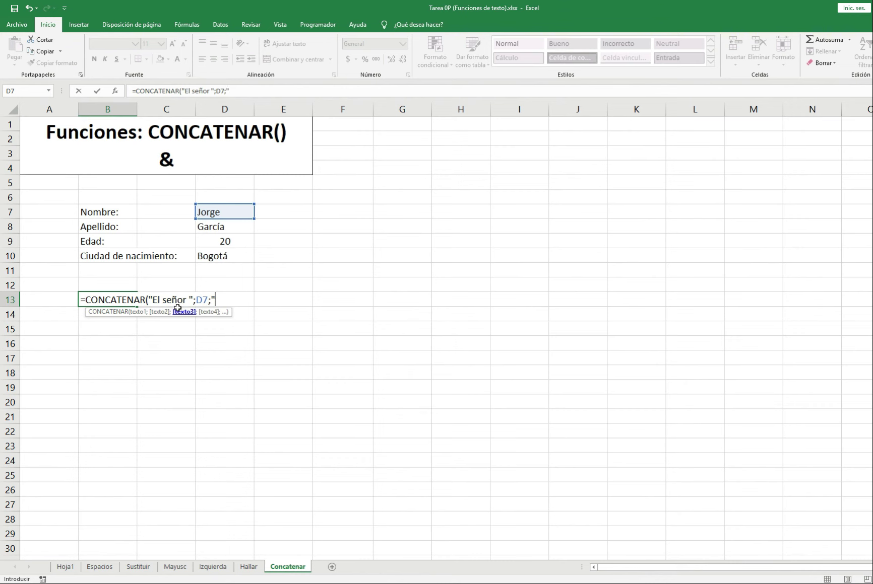
text(";)
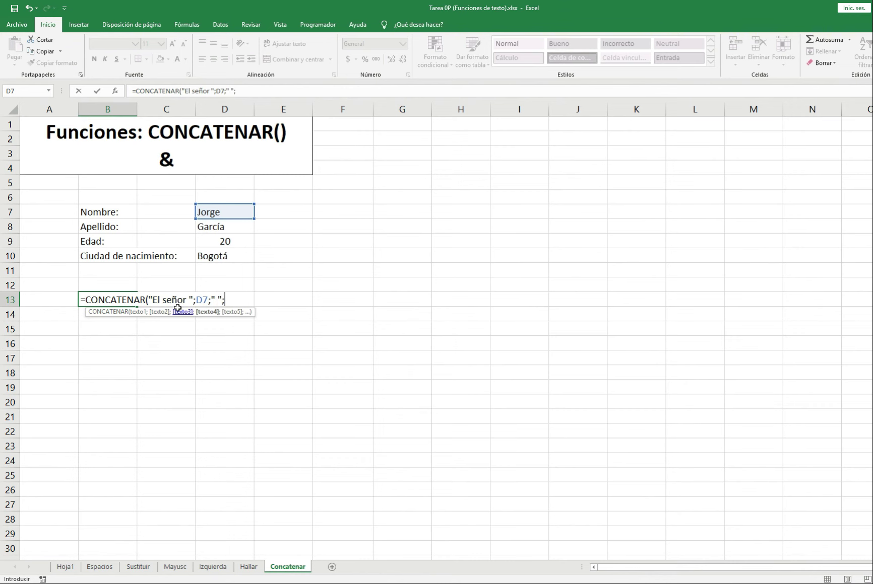
key(Up)
key(Up)
key(Up)
key(Right)
key(Right)
key(Up)
key(Up)
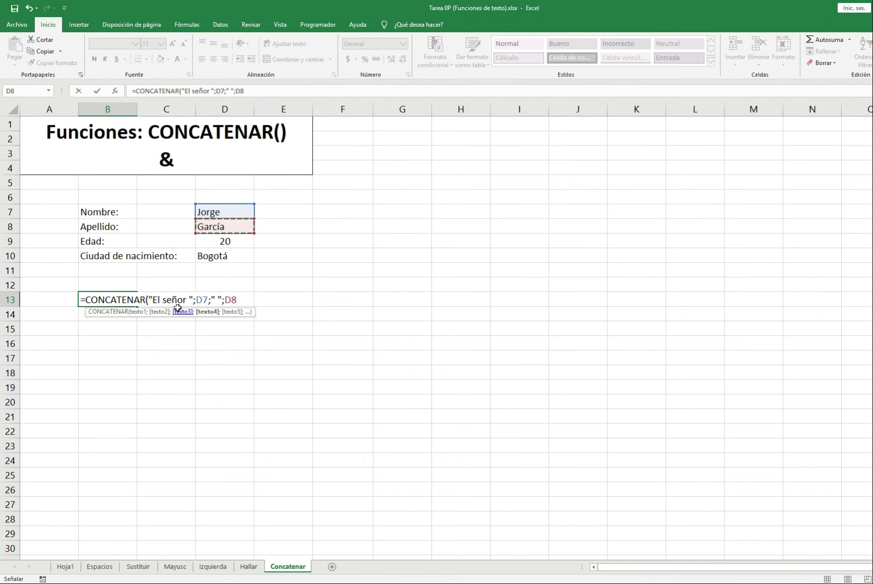
text())
key(Return)
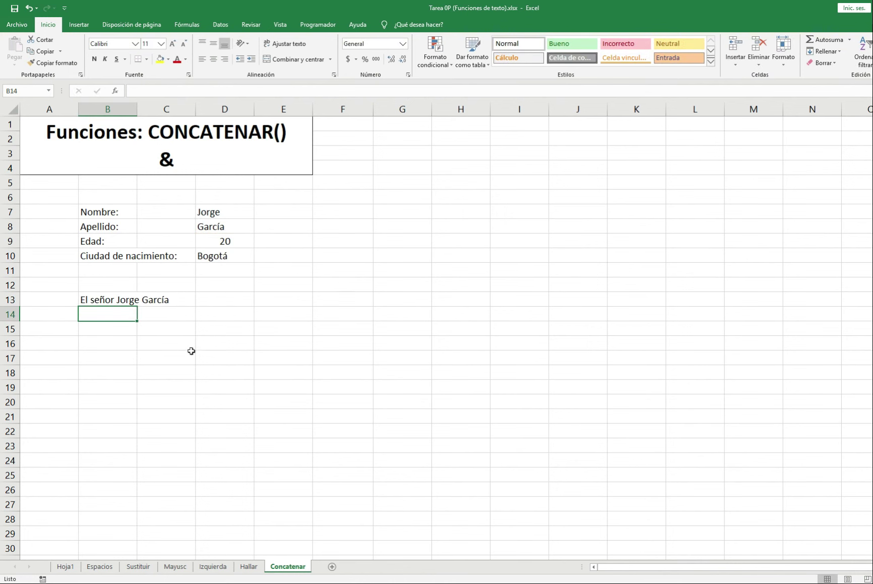
Step: Change the first name in D7 to Mario
key(Right)
key(Right)
key(Up)
key(Up)
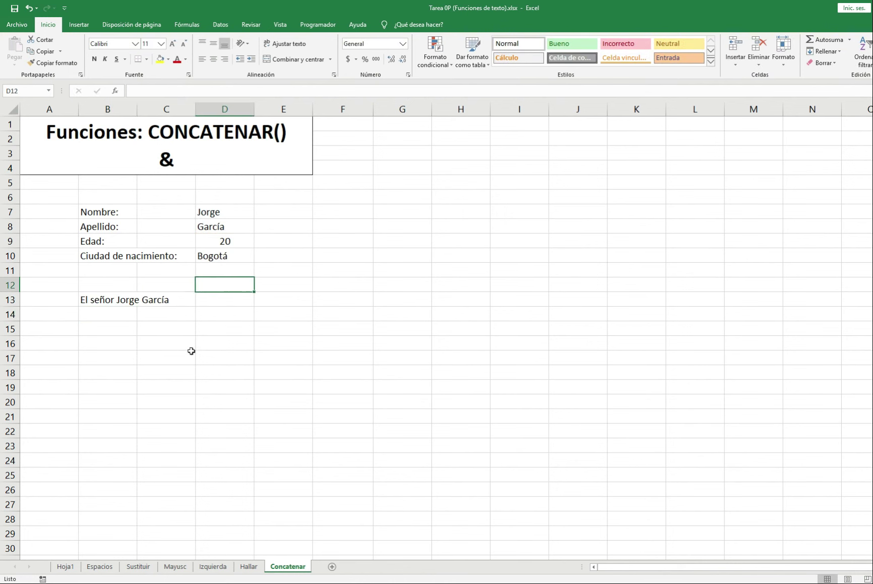
key(Up)
key(Up)
key(Up)
key(Up)
key(Up)
text(Ma)
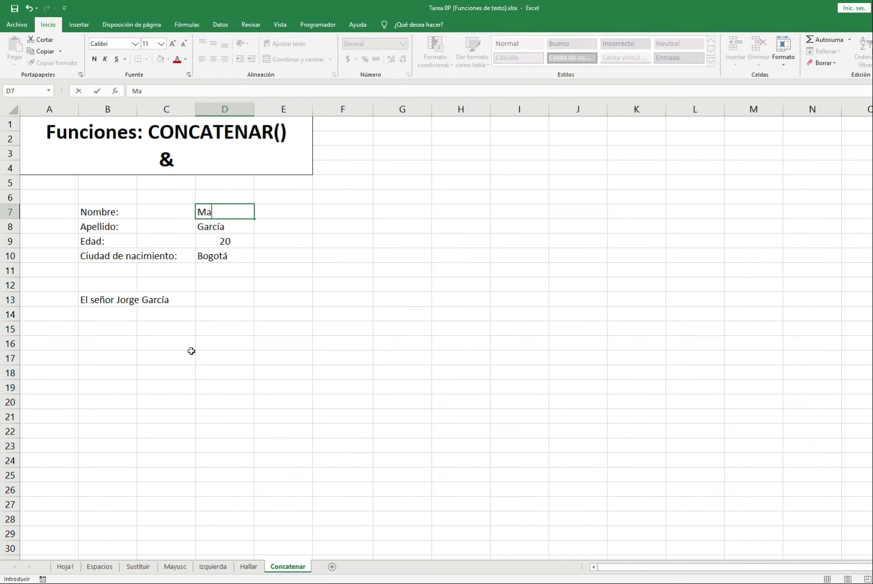
text(rio)
key(Return)
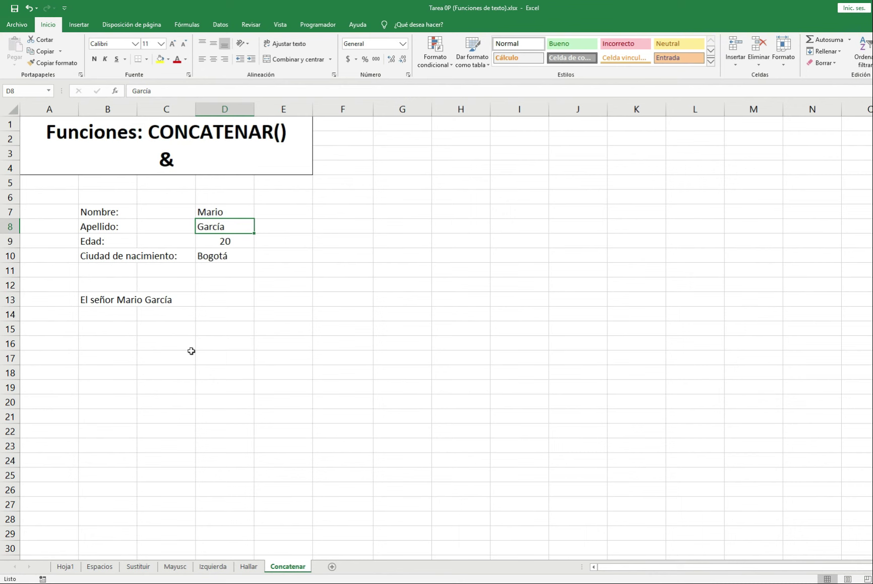
Step: Extend the B13 formula with " tiene ";D9;" años de edad"
key(Down)
key(Left)
key(Down)
key(Left)
key(Down)
key(Down)
key(Down)
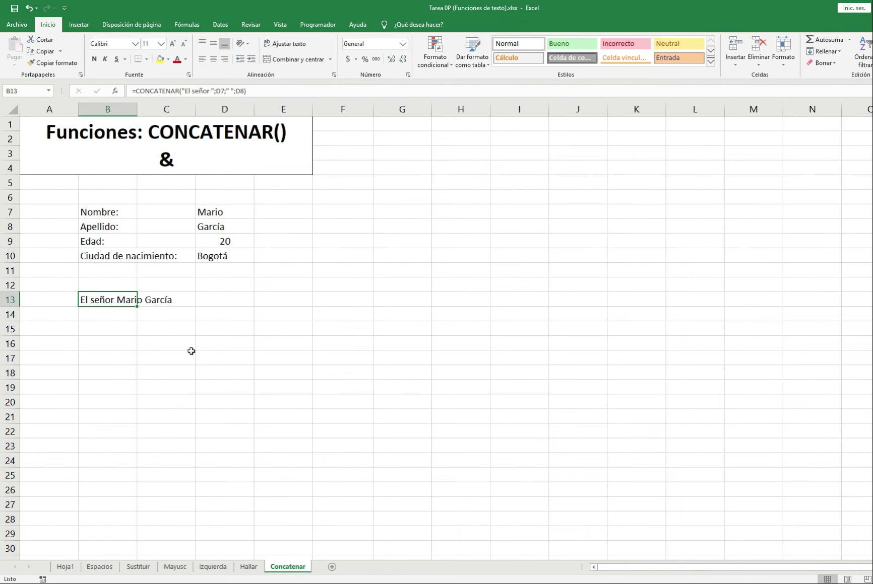
key(F2)
key(BackSpace)
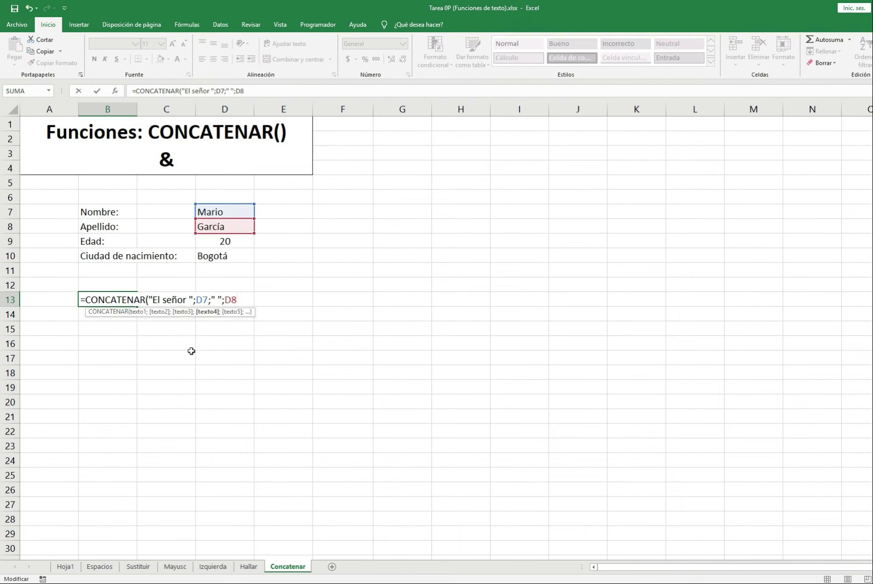
text(;)
text(")
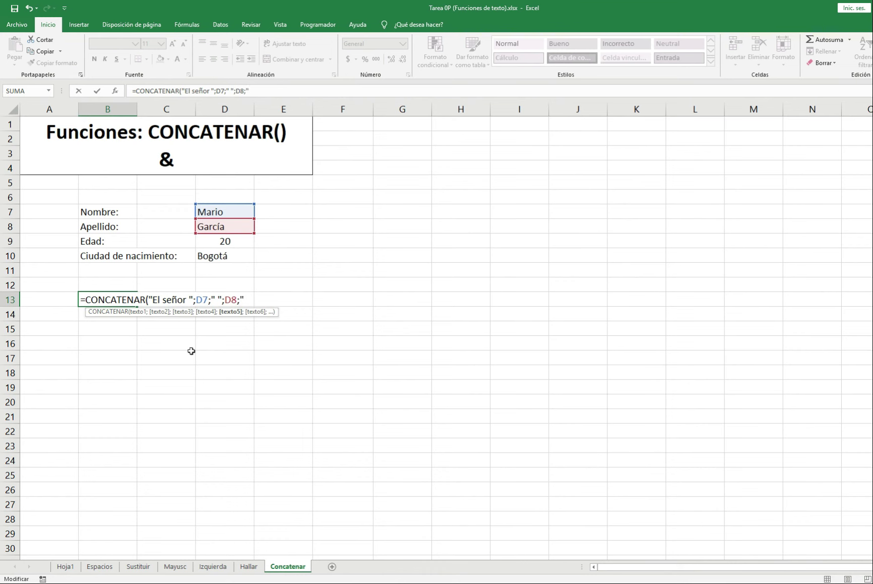
text( tiene )
text(";)
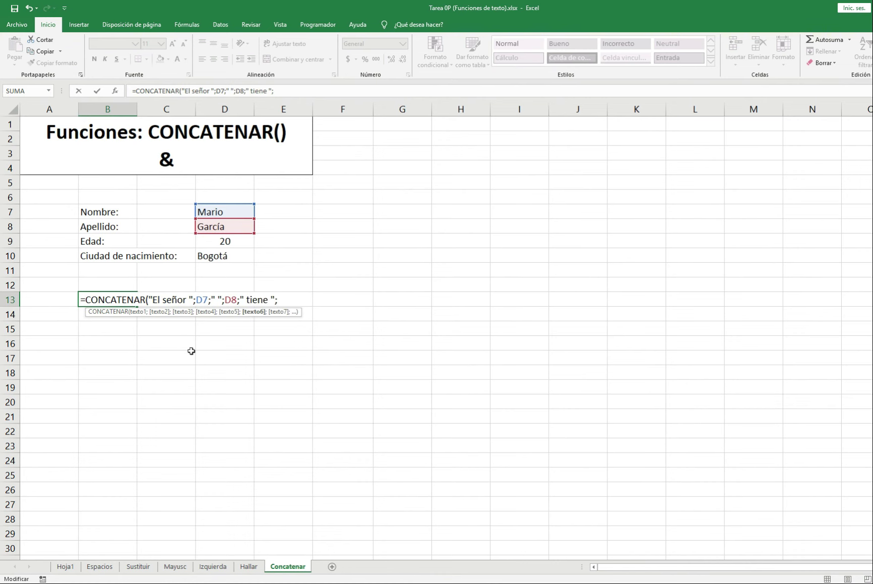
key(Up)
key(Up)
key(Up)
key(Right)
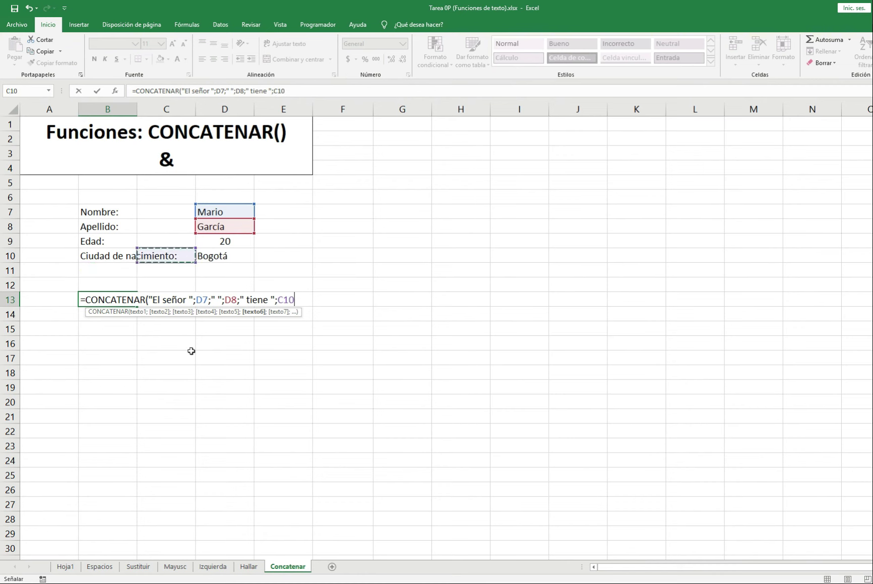
key(Up)
key(Right)
text(;)
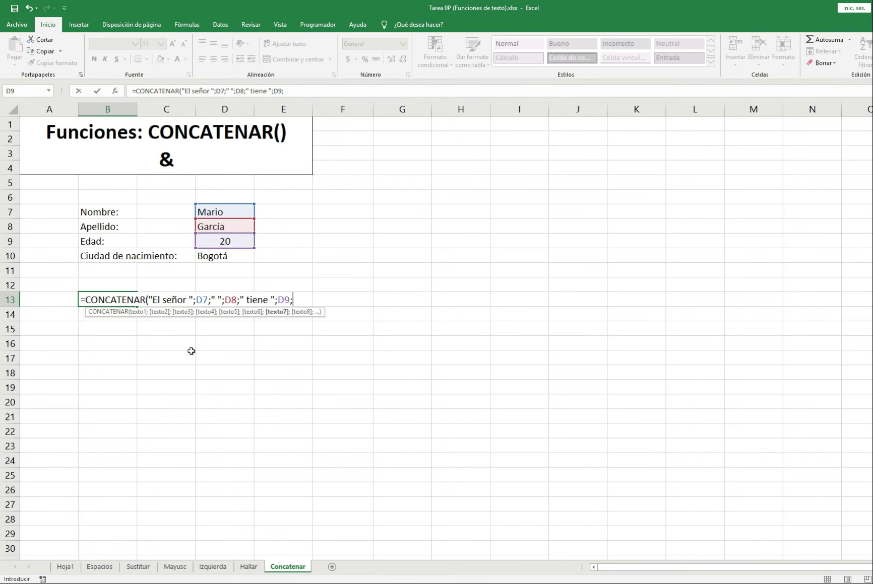
text(" a)
text(ños de edad)
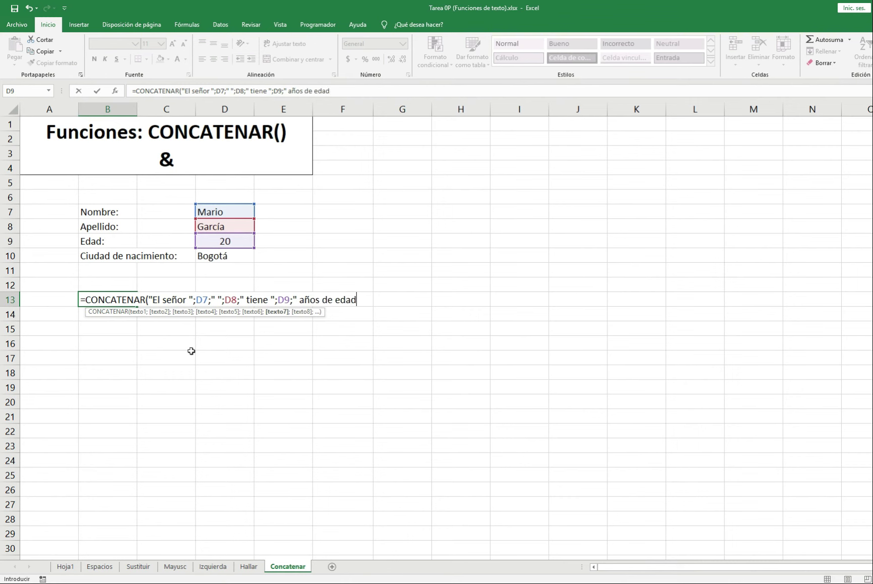
text(")
text())
key(Return)
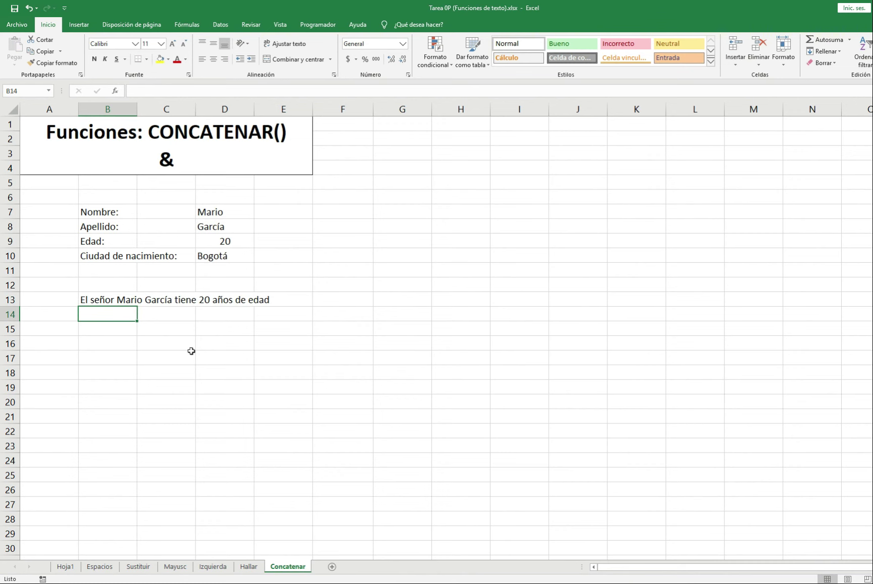
Step: Change the age in D9 to 45
key(Up)
key(Right)
key(Up)
key(Right)
key(Up)
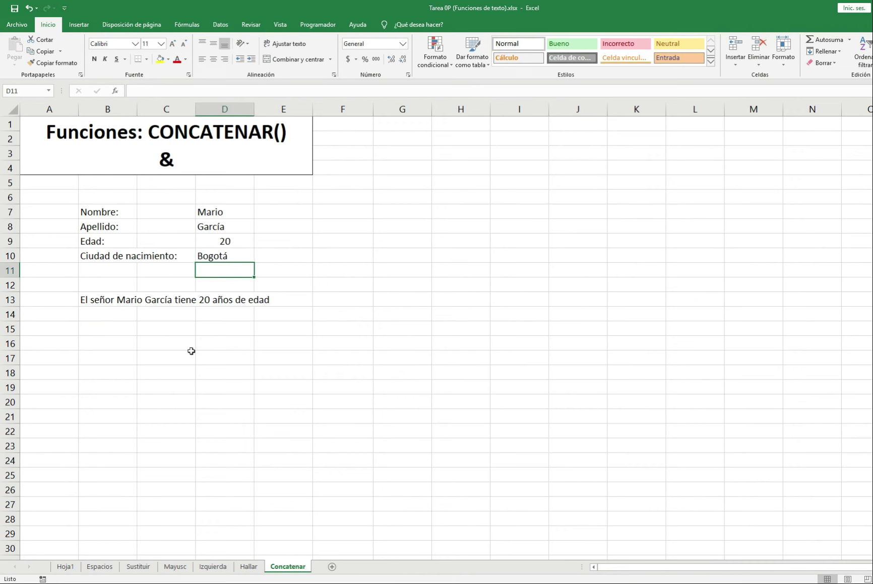
key(Up)
key(Up)
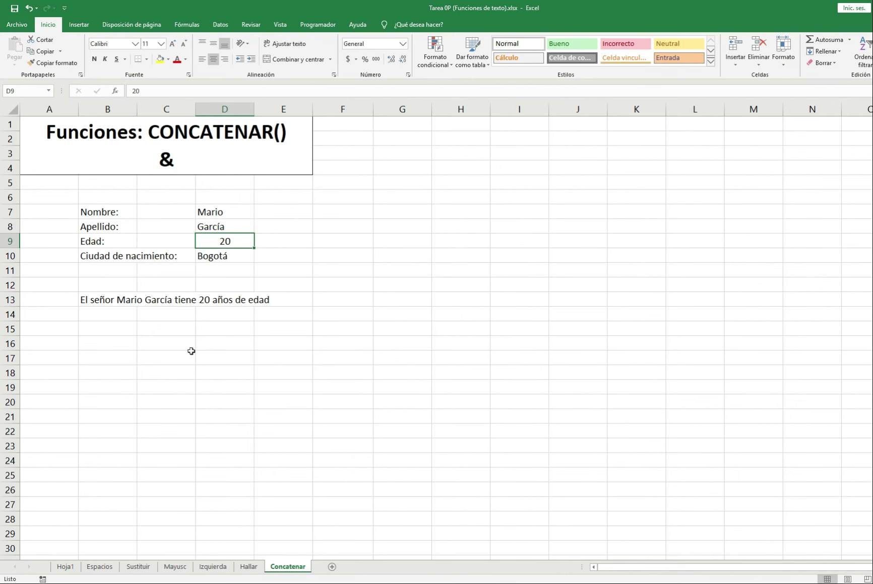
text(45)
key(Return)
key(Up)
Step: Append "y nació en el año " and 2020-D9 to the B13 sentence formula
key(Down)
key(Down)
key(Down)
key(Down)
key(Left)
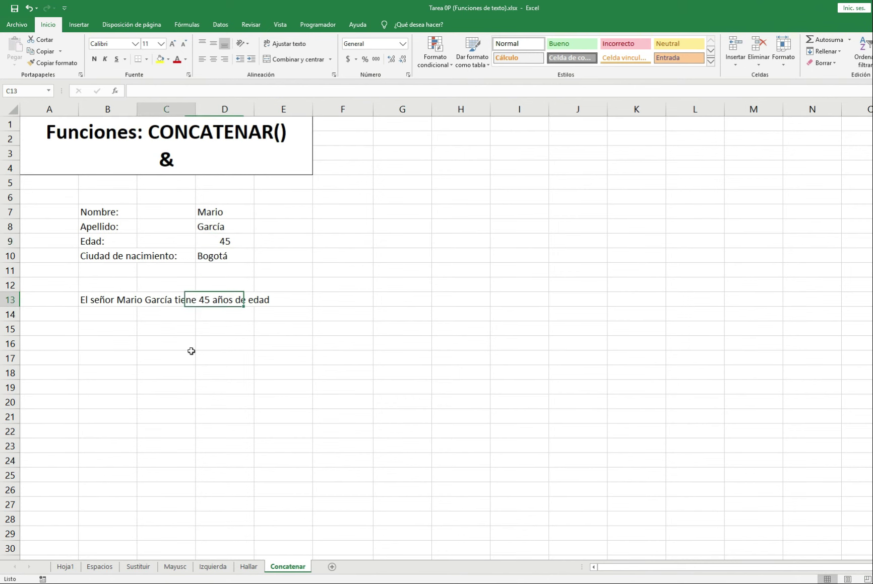
key(Left)
key(F2)
key(BackSpace)
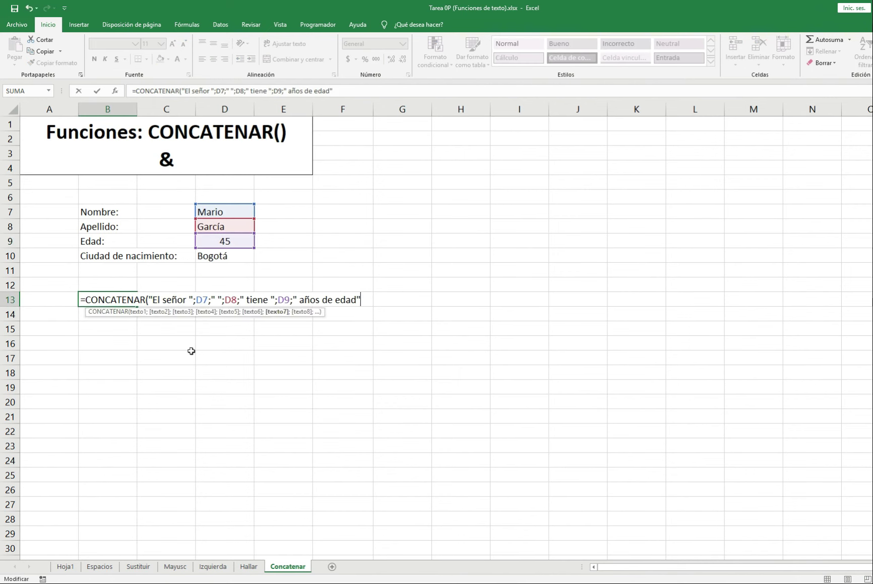
key(BackSpace)
text(y)
text( ac)
key(BackSpace)
key(BackSpace)
text(nació)
text( en el año)
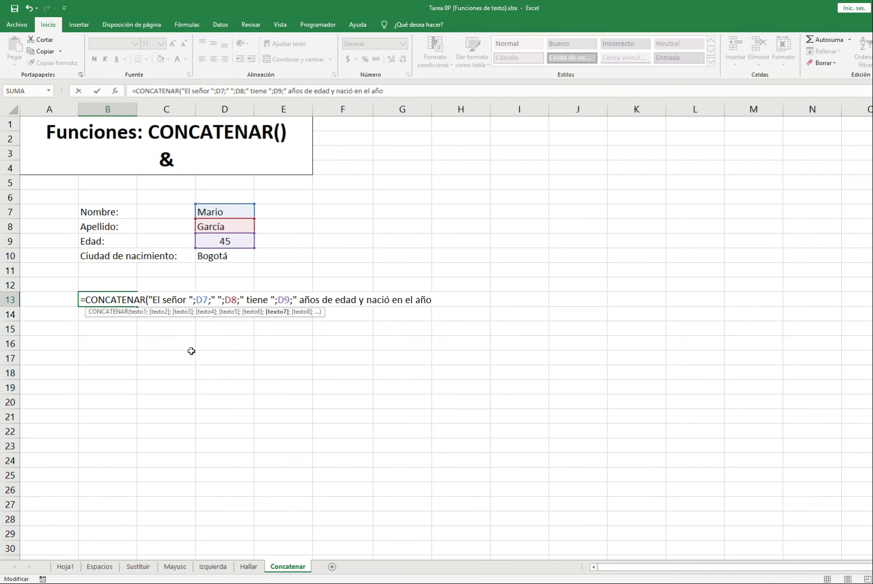
text( ";)
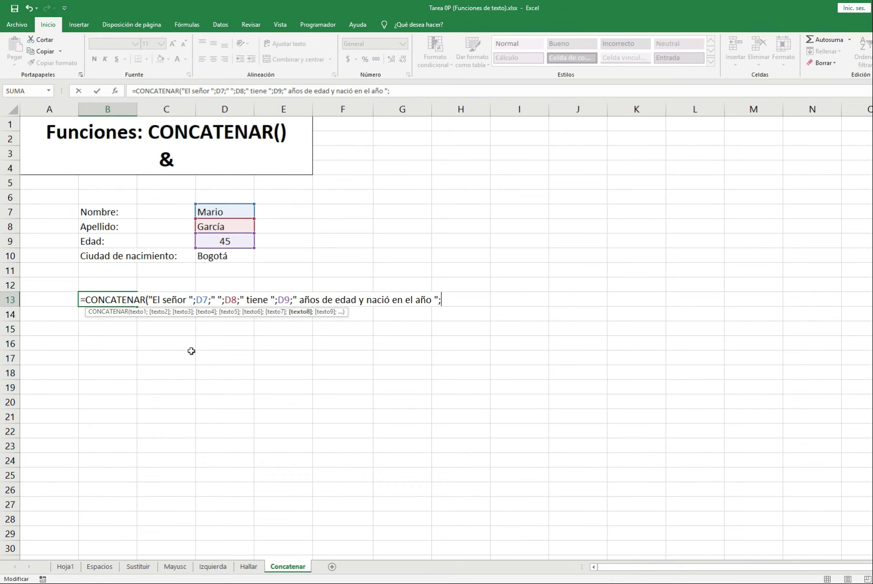
text(2020)
text(-)
key(Up)
key(Up)
key(Up)
key(Up)
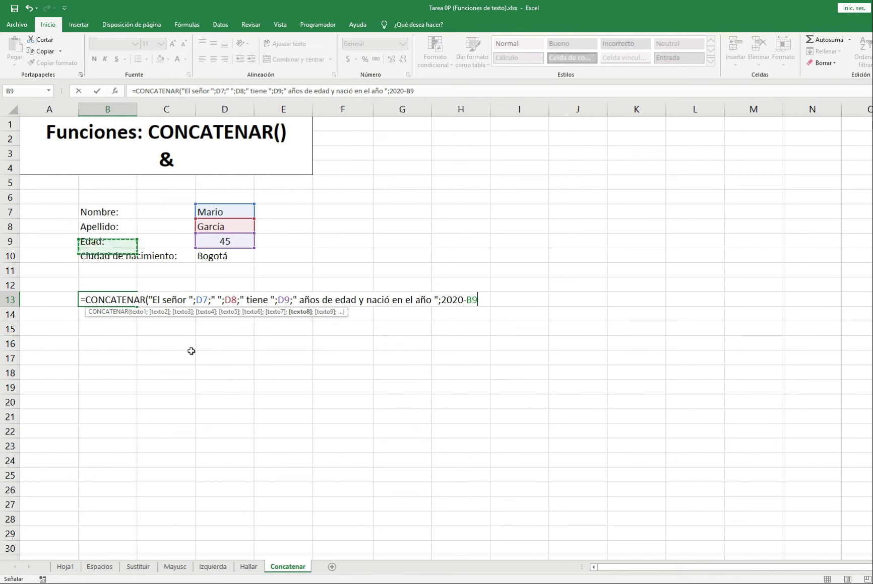
key(Right)
key(Right)
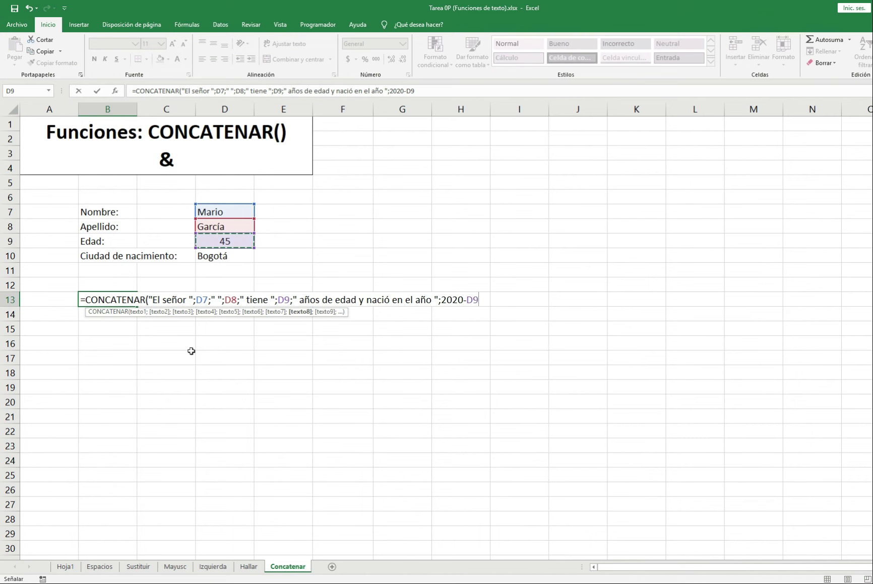
key(Return)
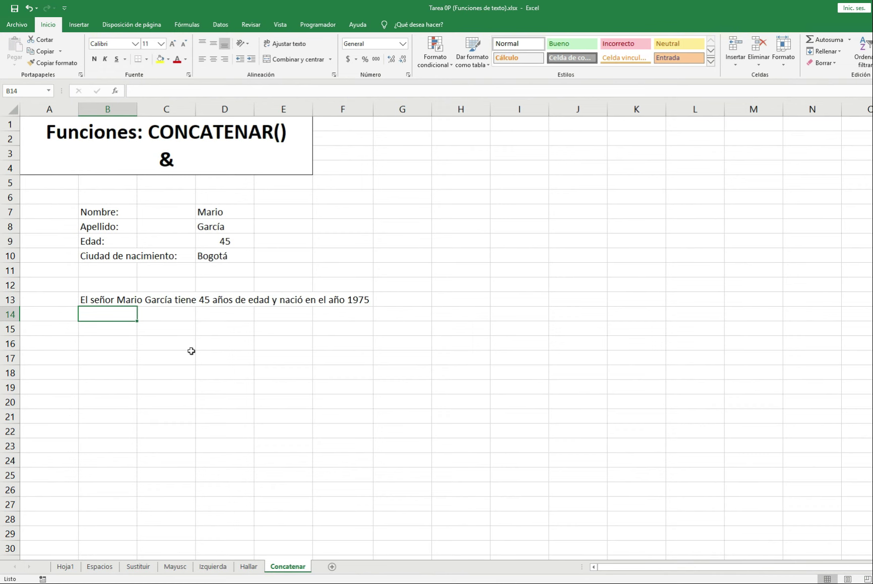
key(Right)
key(Up)
key(Up)
key(Up)
Step: Change the age in D9 to 12
key(Right)
key(Up)
key(Up)
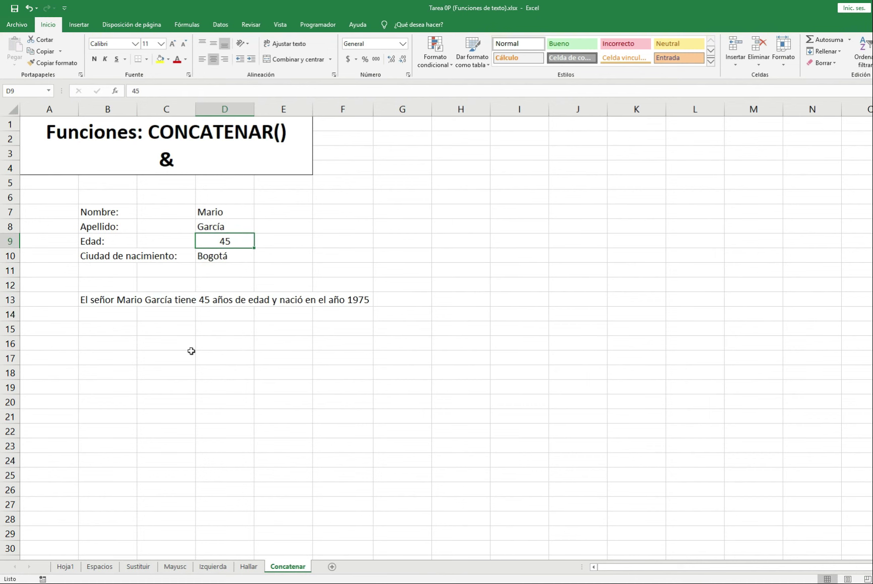
text(12)
key(Return)
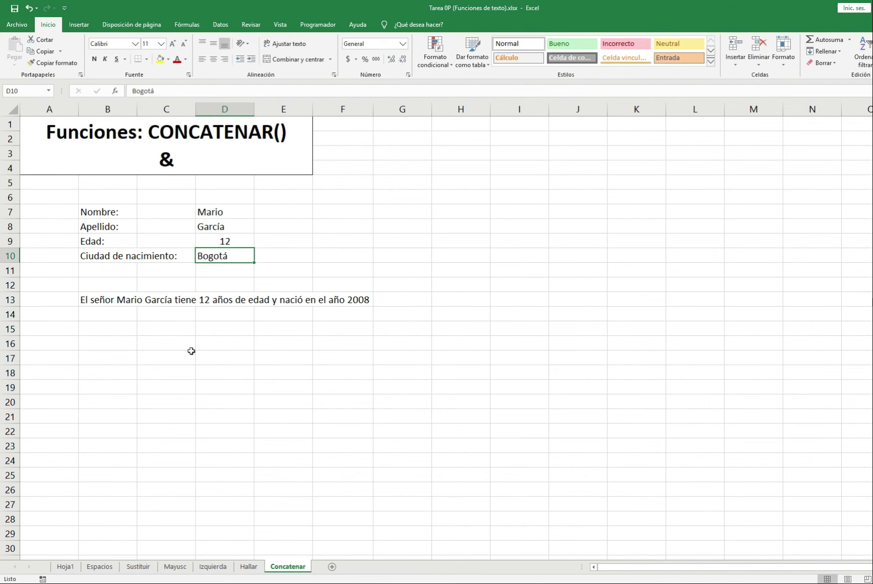
Step: Append ", el señor ";D8;" nació en la ciudad de ";D10 to the B13 formula
key(Up)
key(Up)
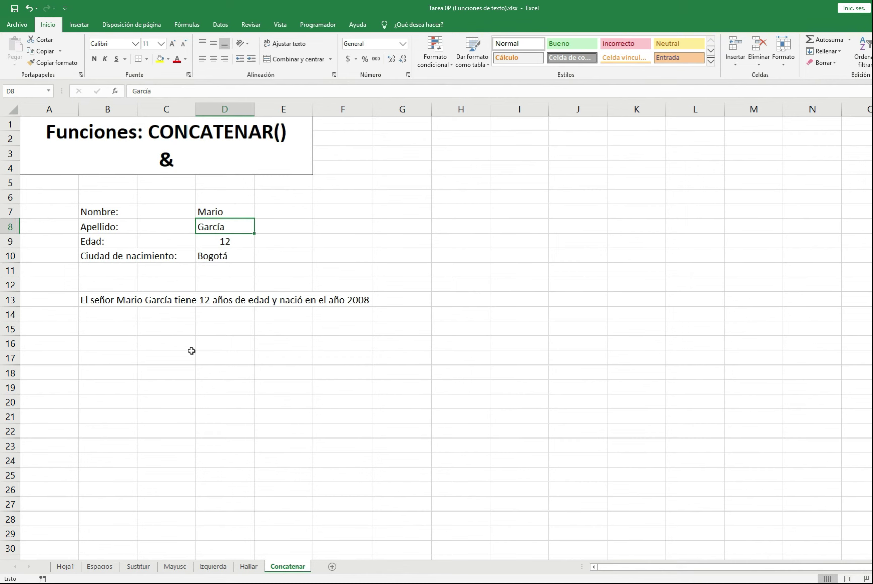
key(Down)
key(Down)
key(Down)
key(Down)
key(Down)
key(Left)
key(Left)
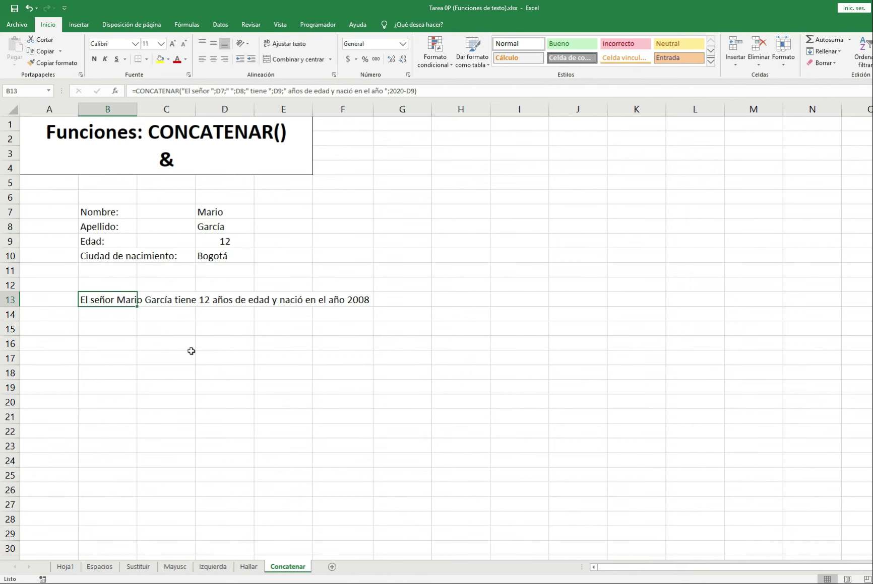
key(F2)
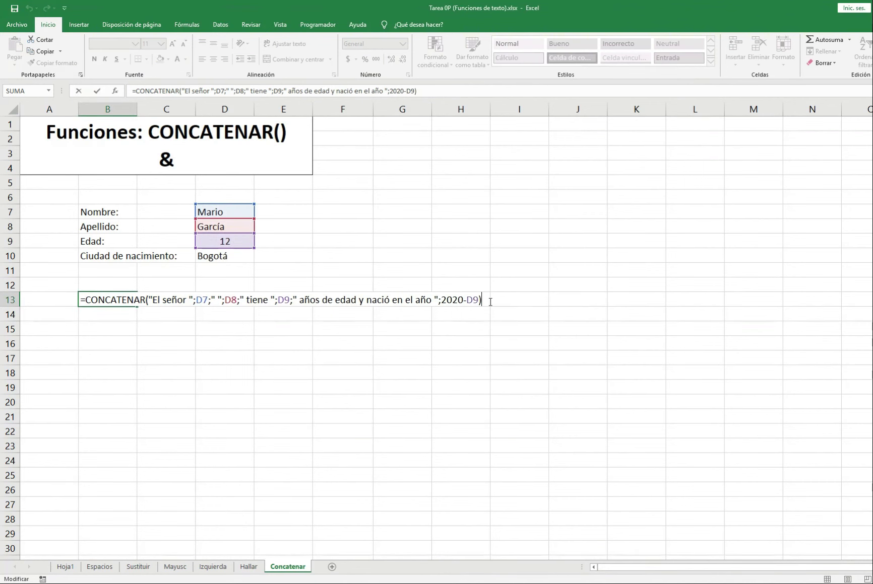
key(BackSpace)
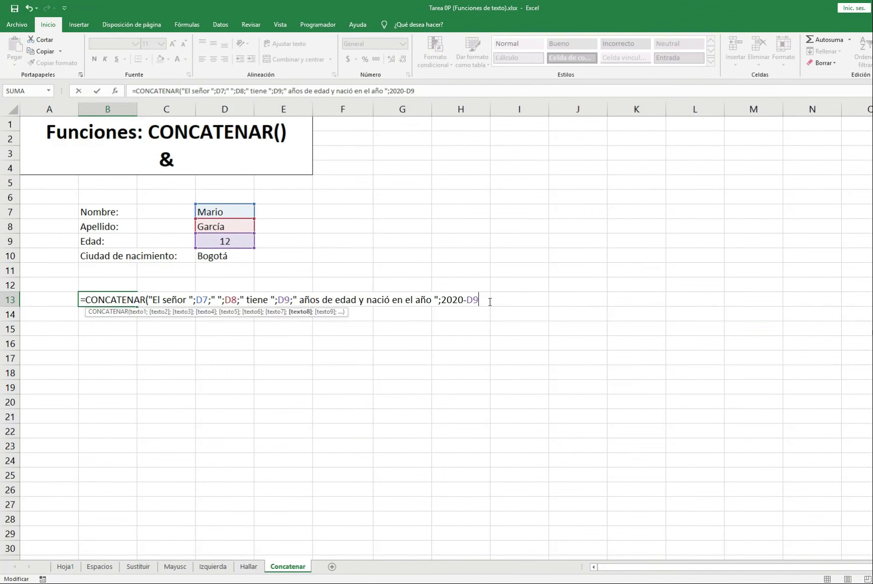
text(;")
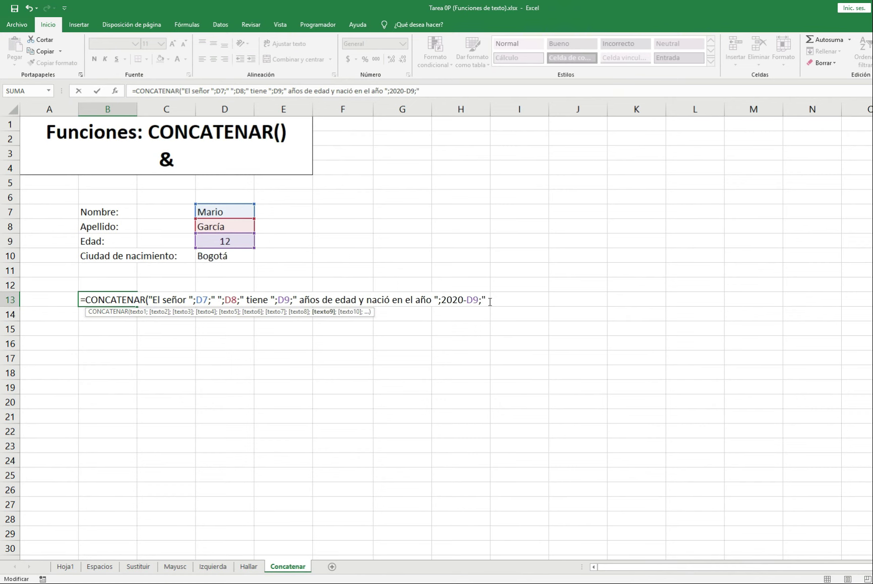
text(,)
text( el señor )
text(";)
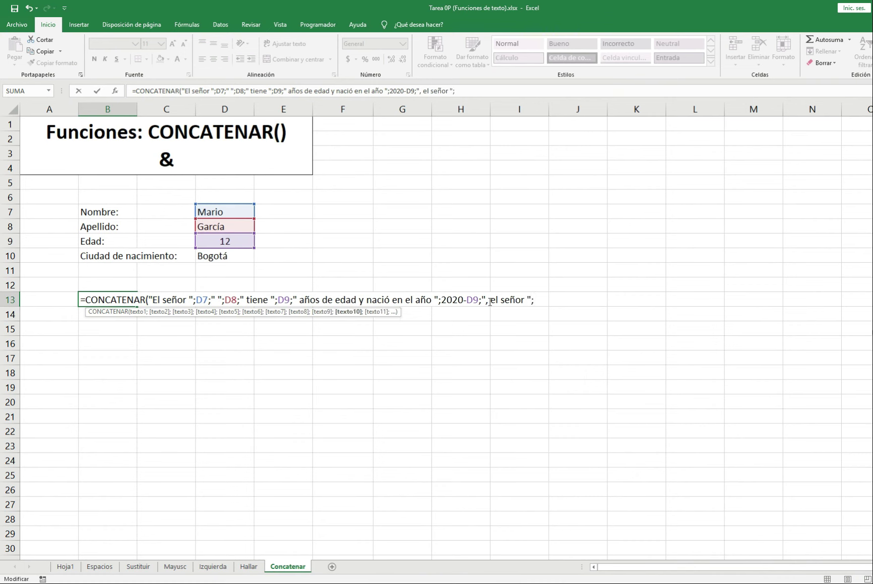
key(Up)
key(Up)
key(Up)
key(Up)
key(Right)
key(Right)
key(Up)
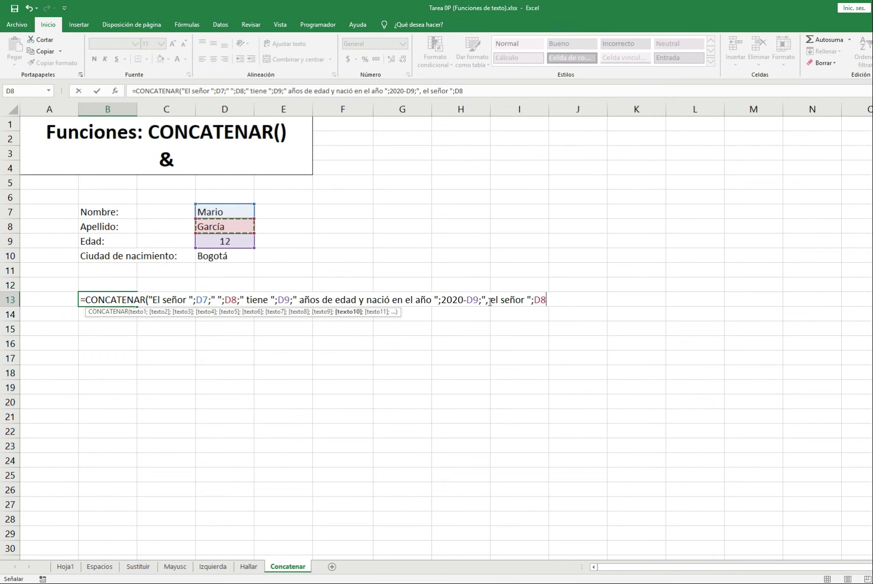
text(;" n)
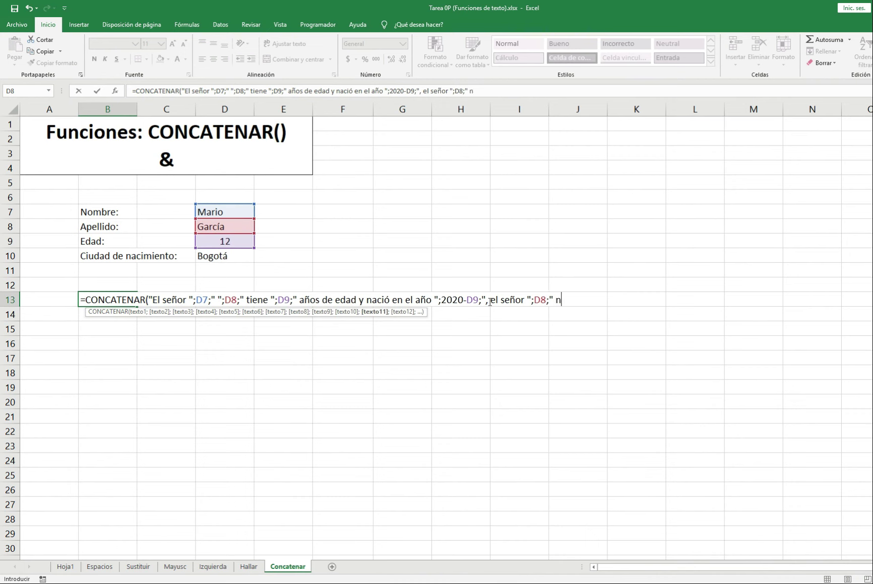
text(ació en la ciu)
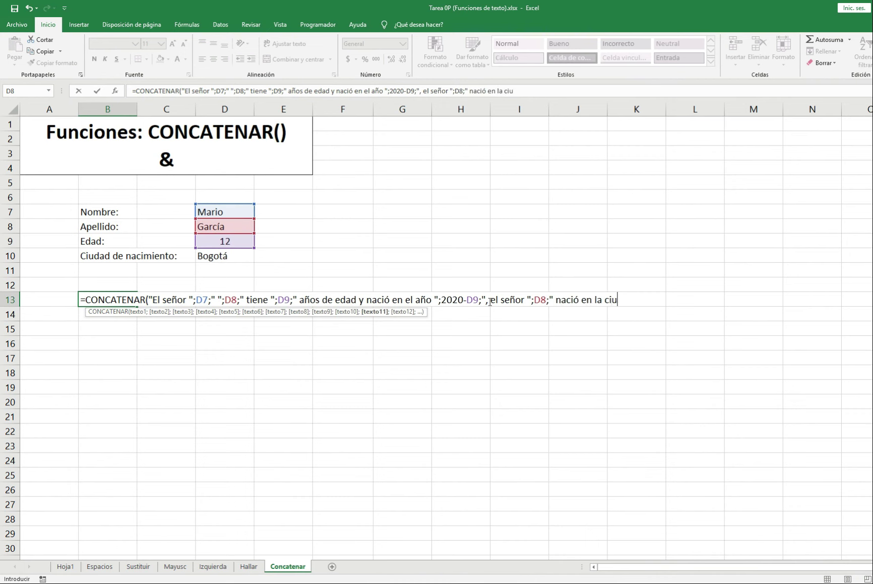
text(dad de ")
text(;)
key(Up)
key(Up)
key(Up)
key(Right)
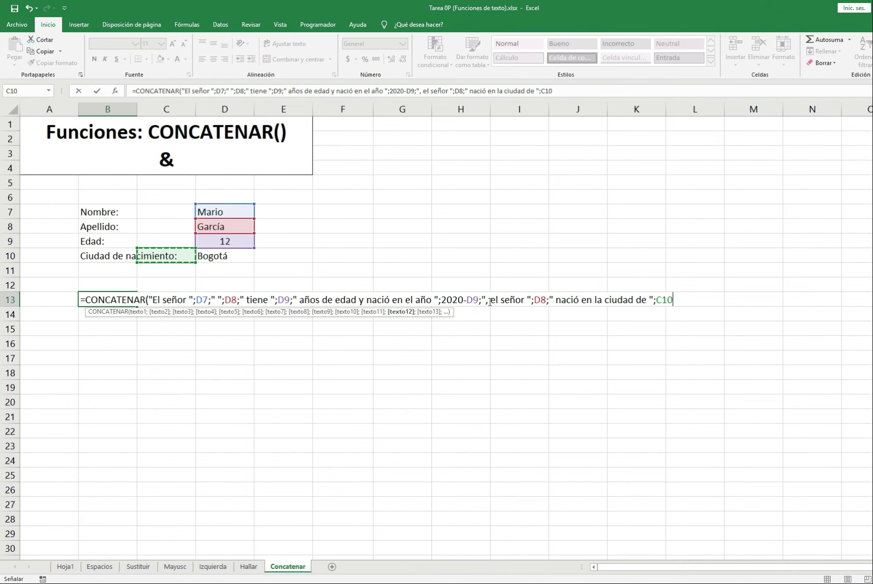
key(Right)
text())
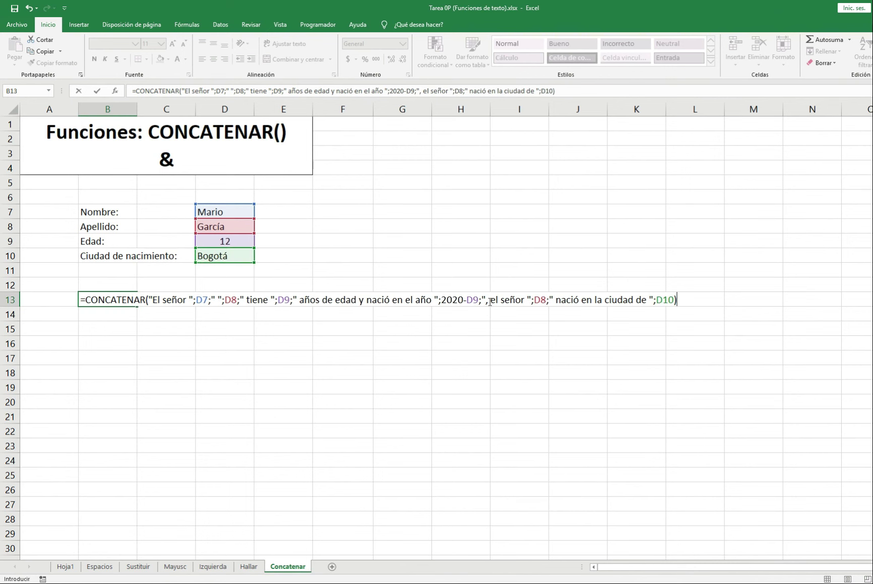
key(Return)
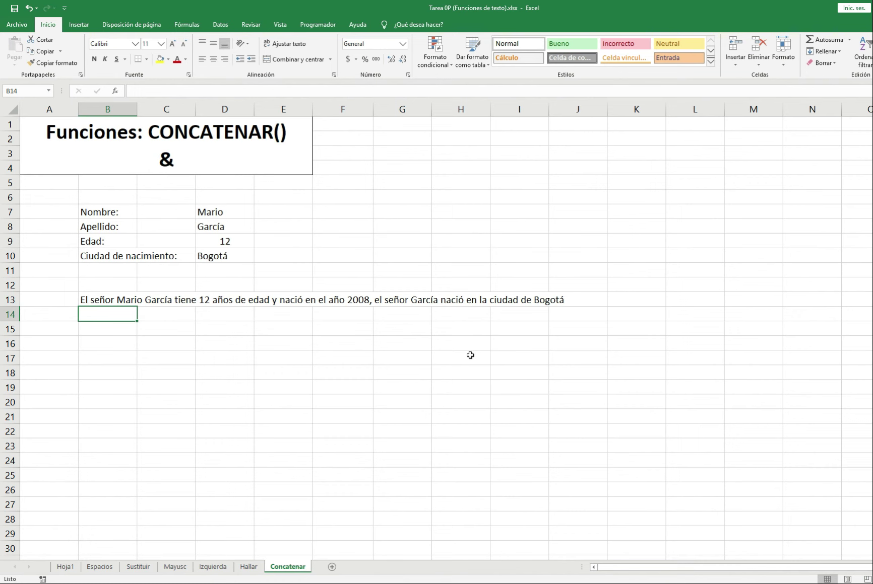
Step: Change the city to Medellín, the age to 40 and the surname to Gómez
key(Up)
key(Right)
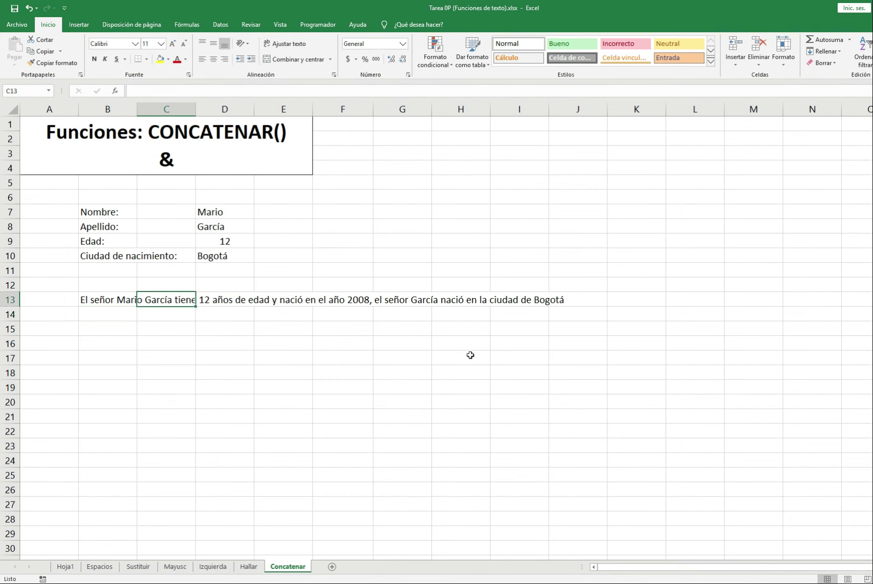
key(Right)
key(Up)
key(Up)
key(Up)
text(Medel)
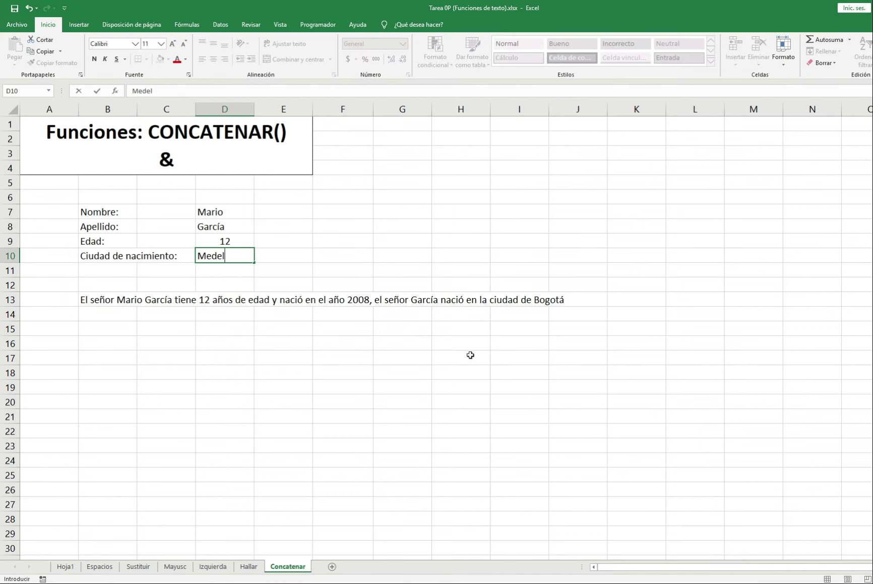
text(lín)
key(Up)
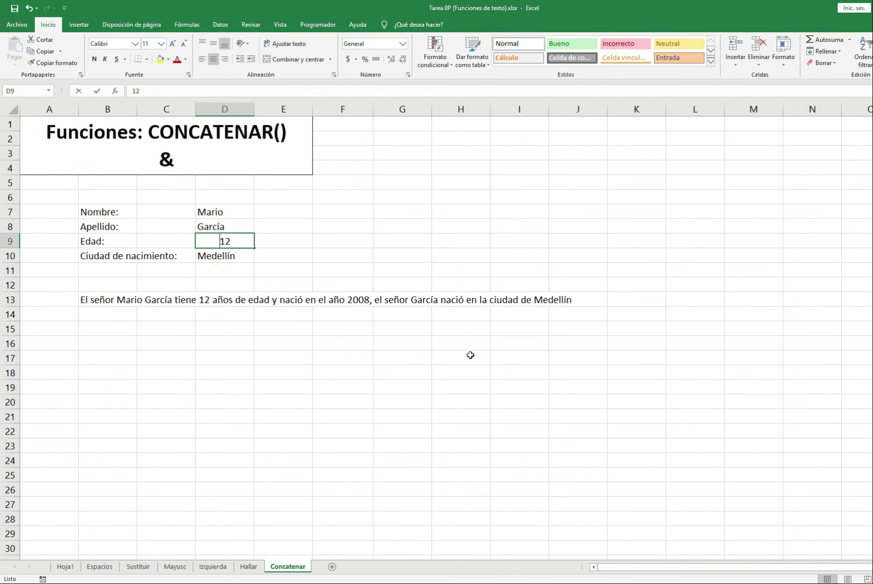
text(40)
key(Up)
text(Gómez)
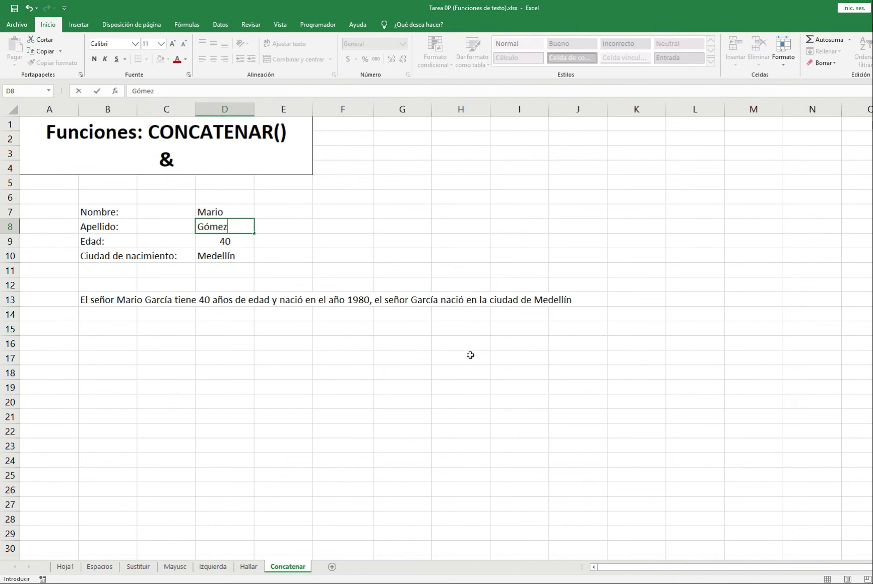
key(Return)
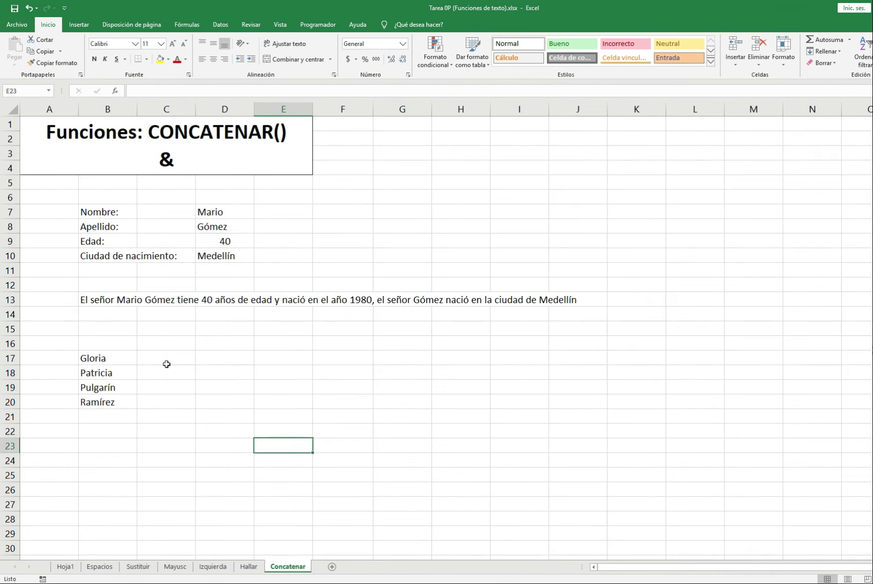
Step: Select D17 after looking over the name parts listed in B17:B20
click(220, 359)
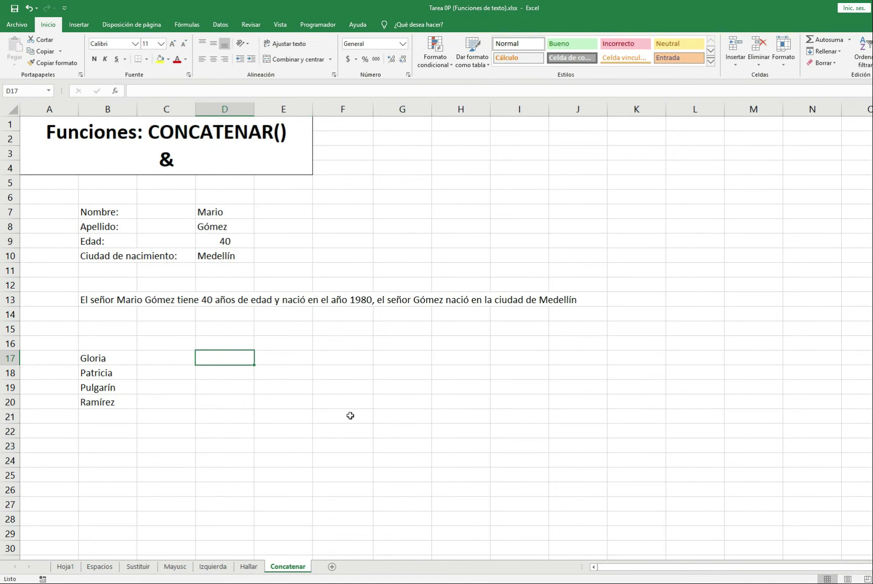
key(Left)
key(Left)
key(Down)
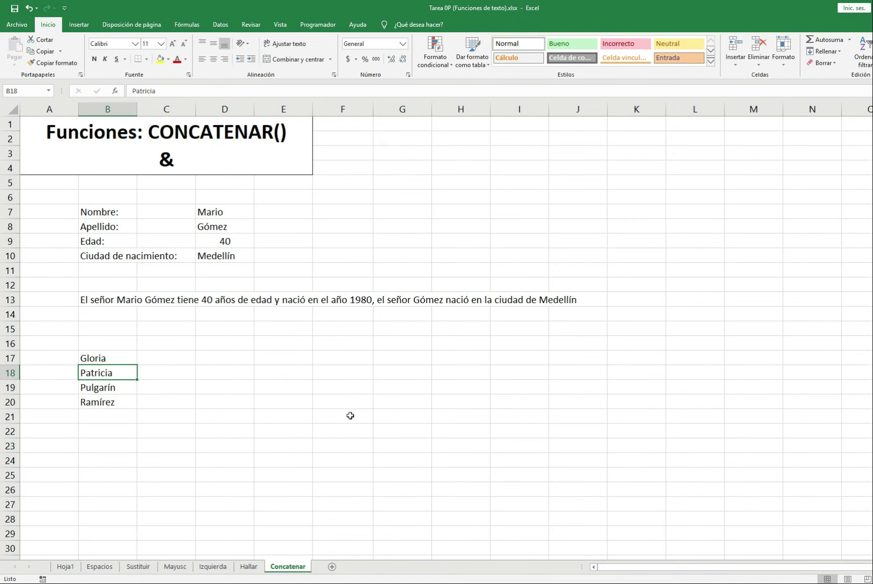
key(Down)
key(Down)
key(Up)
key(Up)
key(Up)
key(Right)
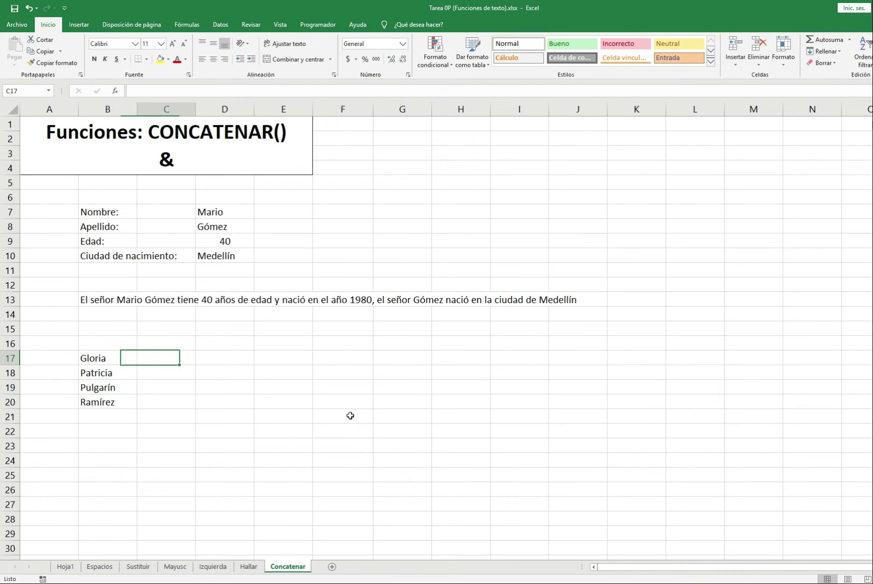
key(Right)
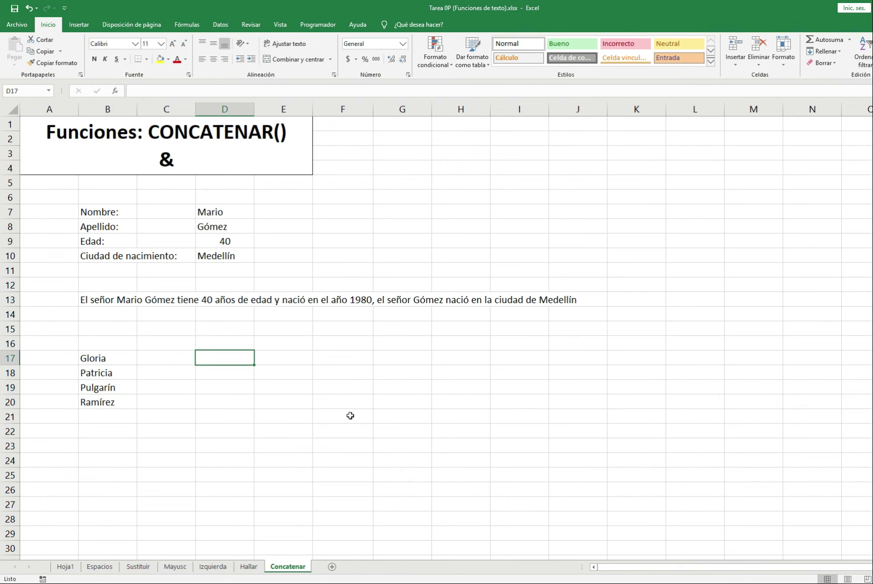
Step: Start a CONCATENAR formula in D17 with the first surname B19
text(=con)
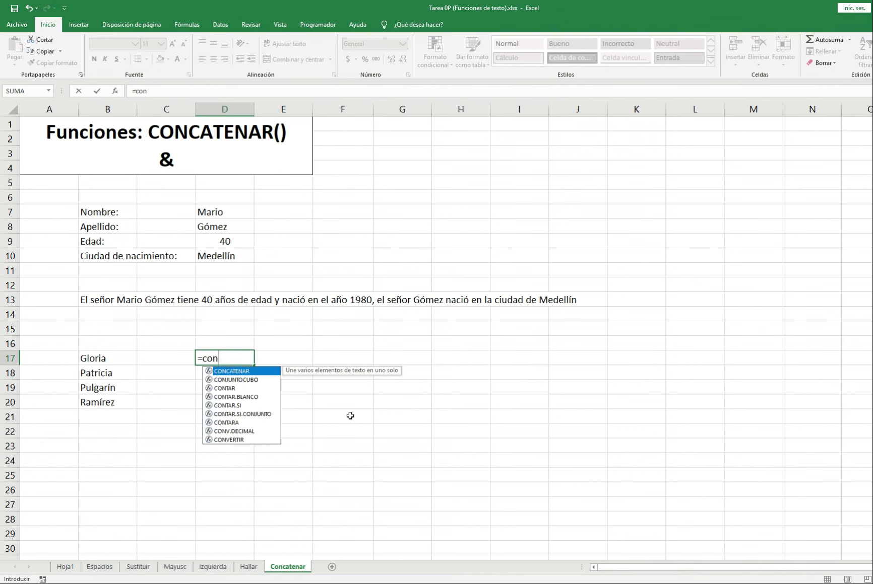
key(Down)
key(Tab)
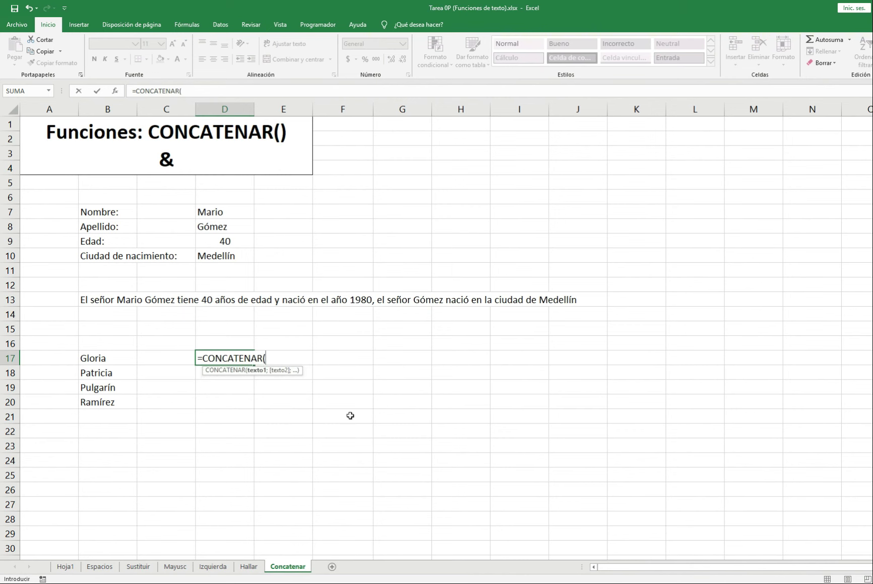
key(Down)
key(Left)
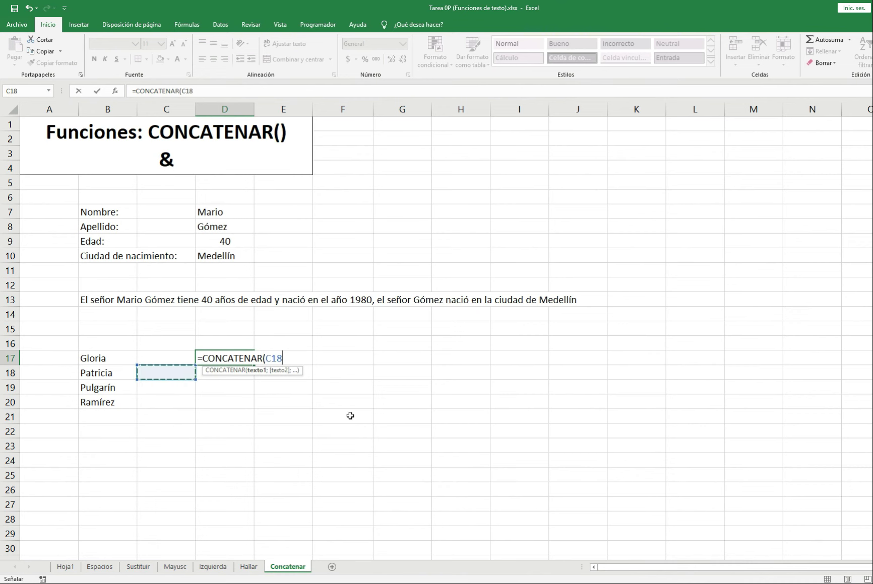
key(Down)
key(Left)
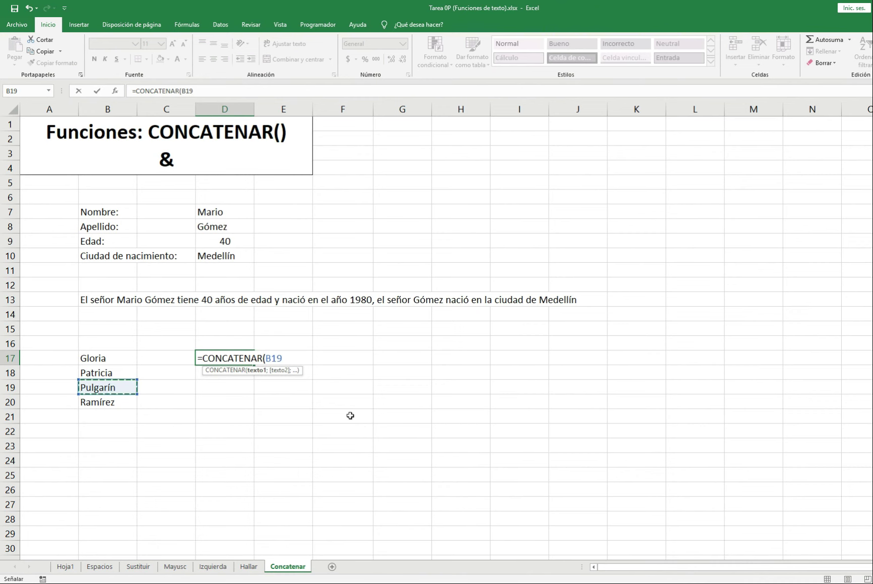
Step: Add a space, the second surname B20, and a ", " separator to the formula
text(;")
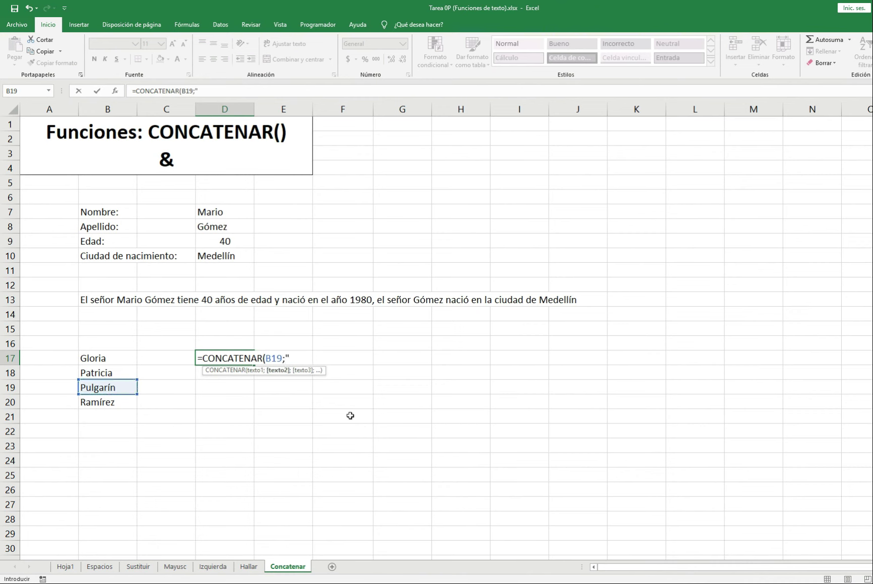
text( ";)
key(Down)
key(Left)
key(Down)
key(Down)
key(Left)
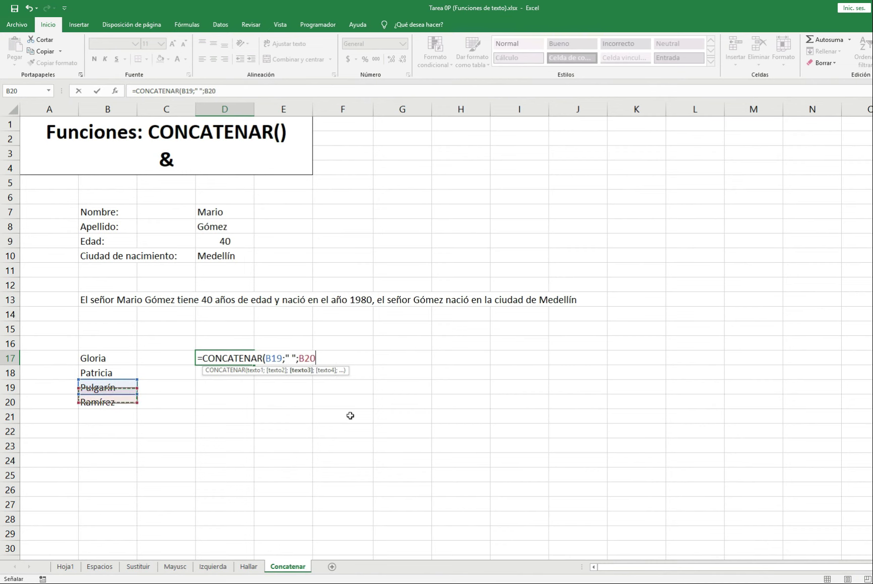
text(;")
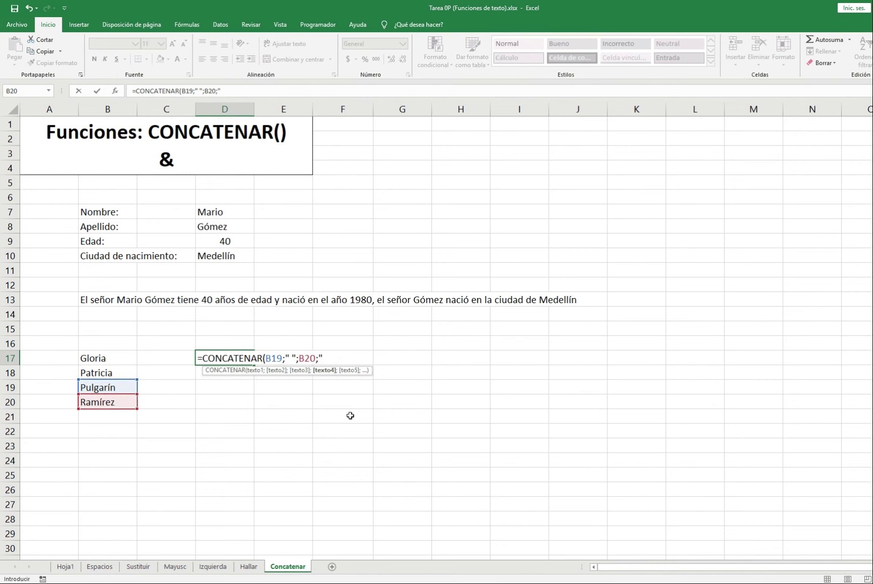
text(,)
text( ";)
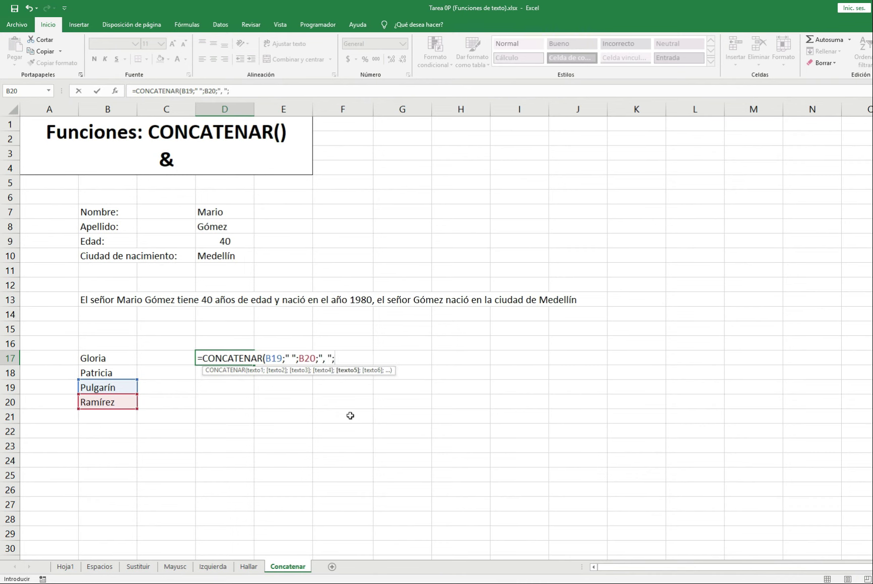
Step: Finish with given names B17 and B18 separated by a space, and confirm the formula
key(Left)
key(Left)
text(;")
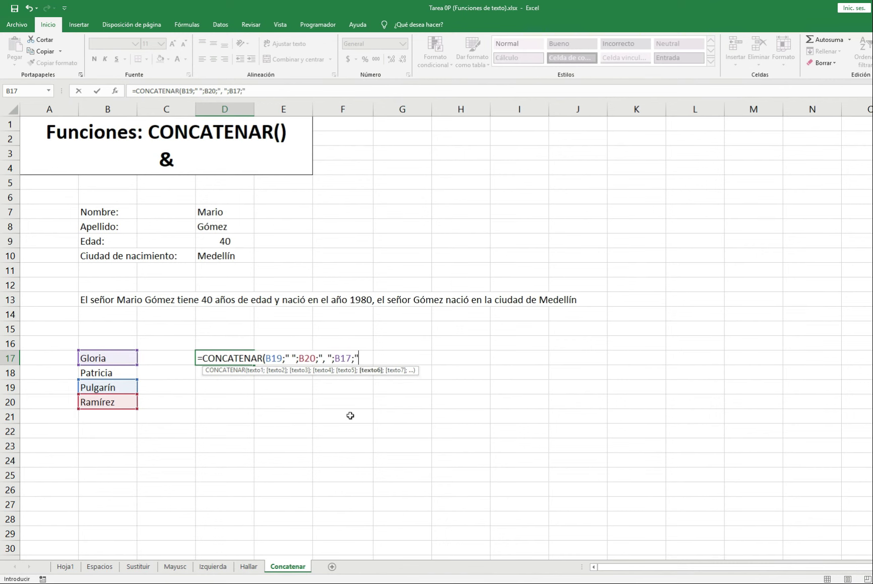
text(" ";)
key(Down)
key(Left)
key(Left)
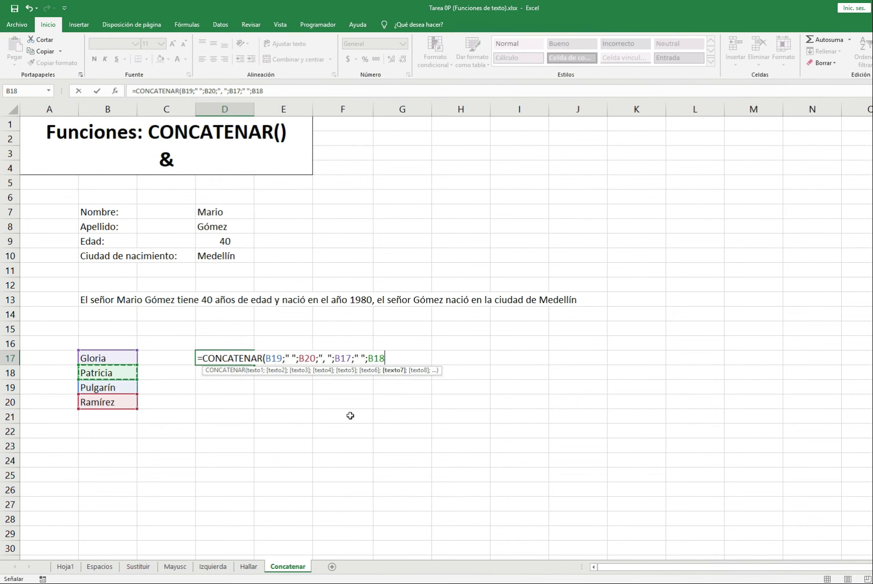
text())
key(Return)
Step: Check the D17 result against the name list and move toward D18
key(Down)
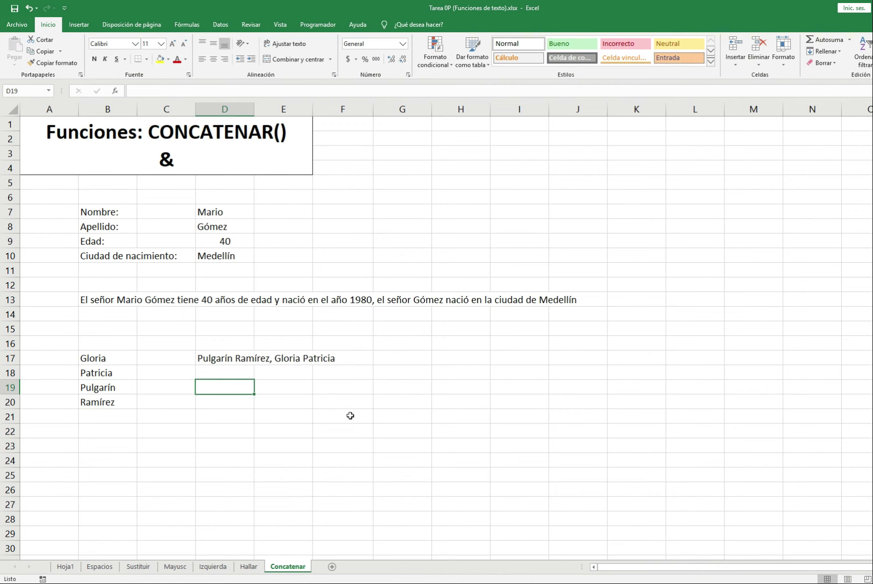
key(Up)
key(Up)
key(Left)
key(Left)
key(Down)
key(Down)
key(Down)
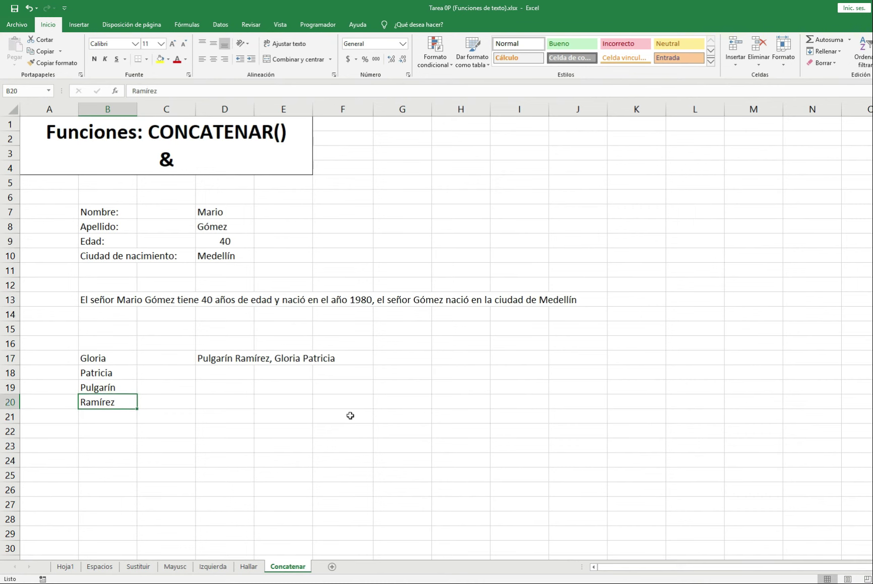
key(Down)
key(Right)
key(Right)
key(Right)
key(Up)
key(Up)
key(Up)
Step: In D18, start CONCATENAR with MAYUSC(B19) followed by a space
key(Left)
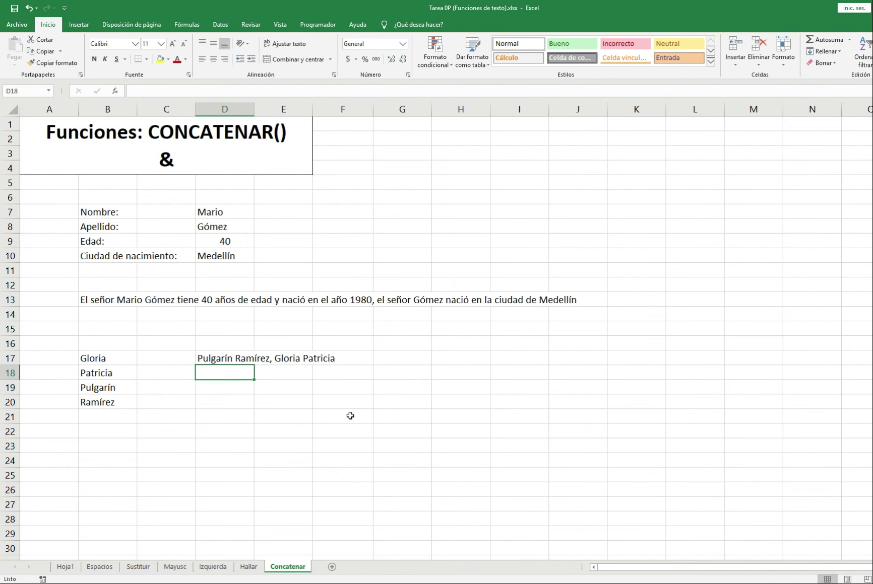
text(=CONC)
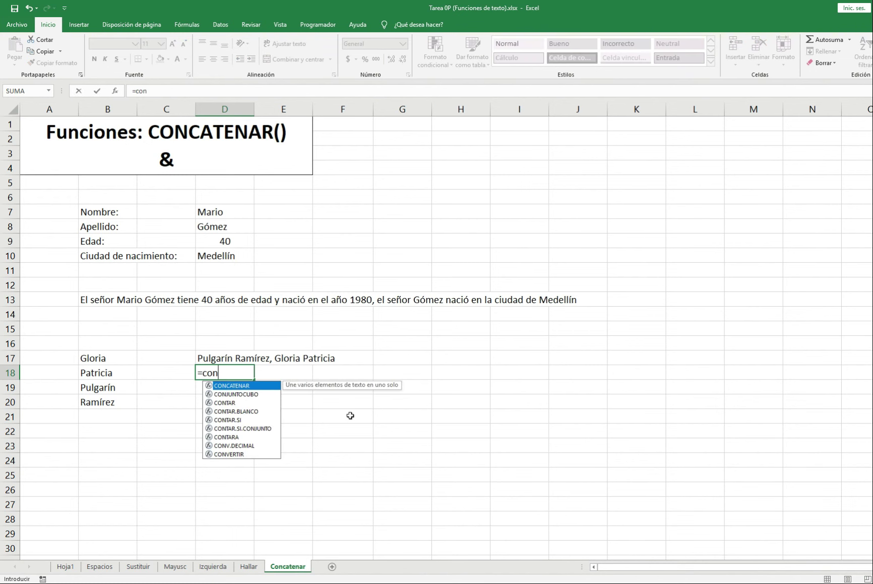
key(Tab)
text(may)
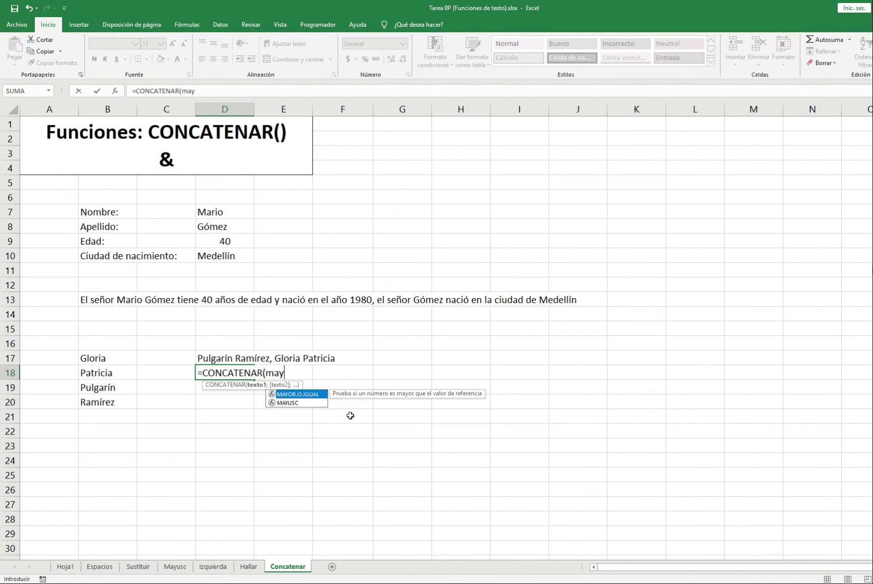
key(Down)
key(Tab)
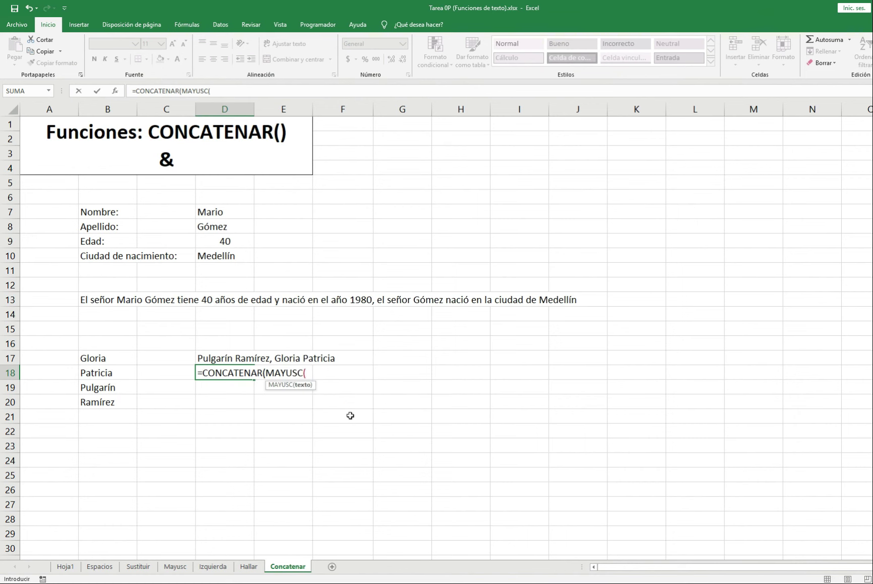
key(Left)
key(Left)
key(Down)
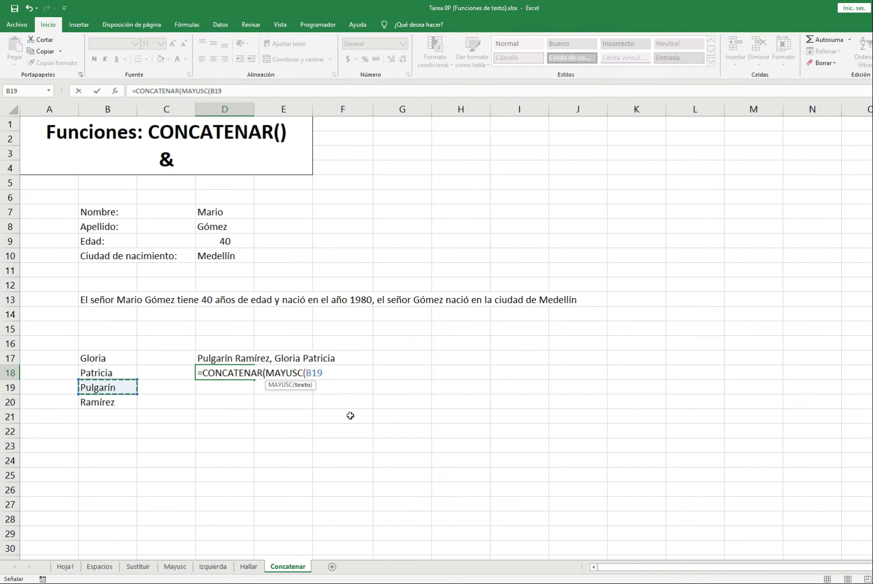
text())
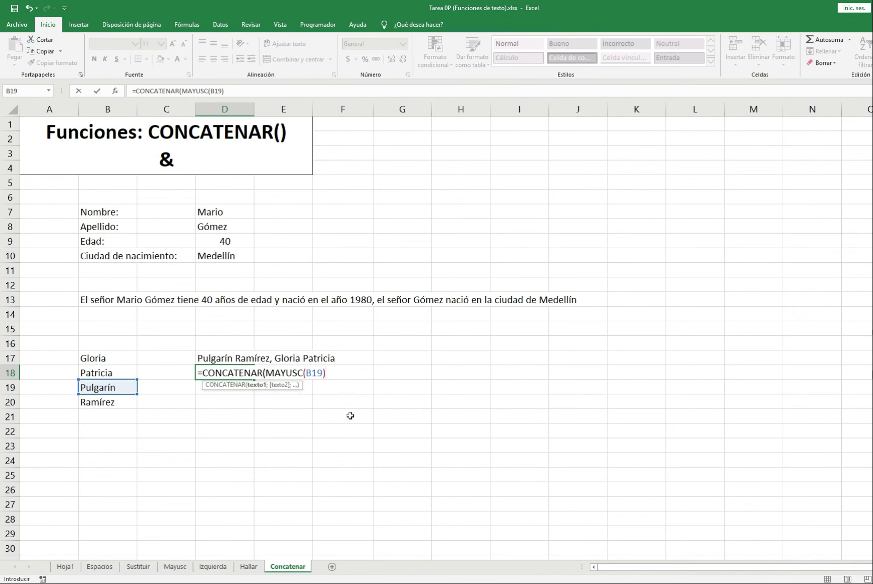
text(;" ";)
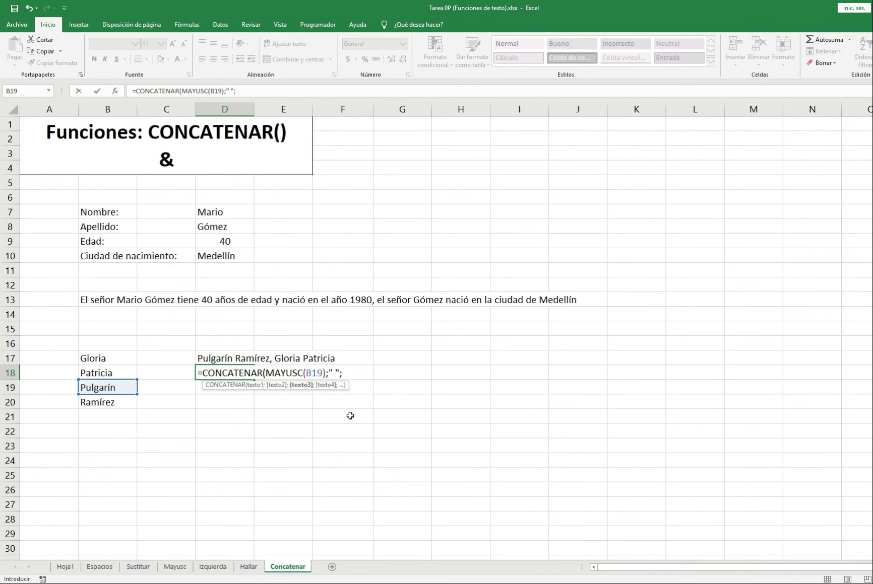
text(may)
Step: Add MAYUSC(B20) for the second surname and a ", " separator
key(Down)
key(Tab)
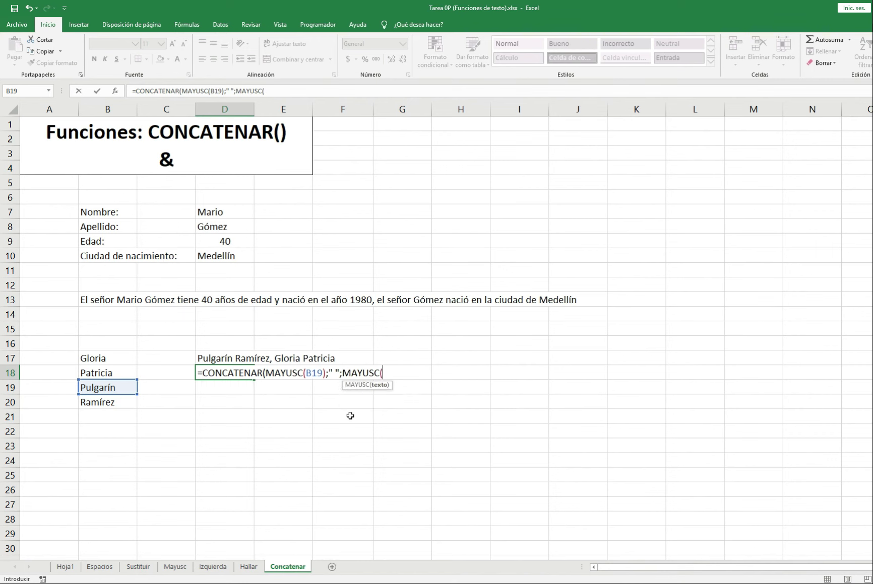
key(Down)
key(Left)
key(Left)
key(Down)
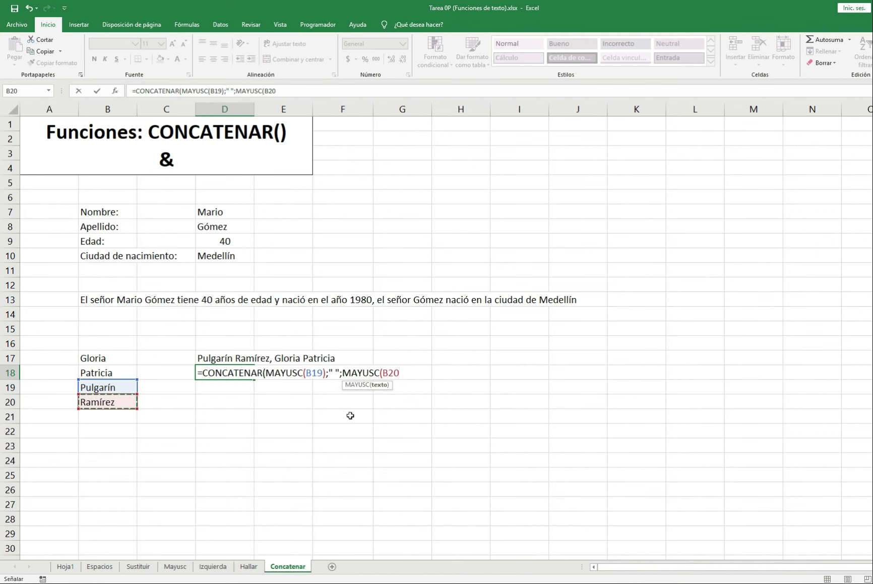
text())
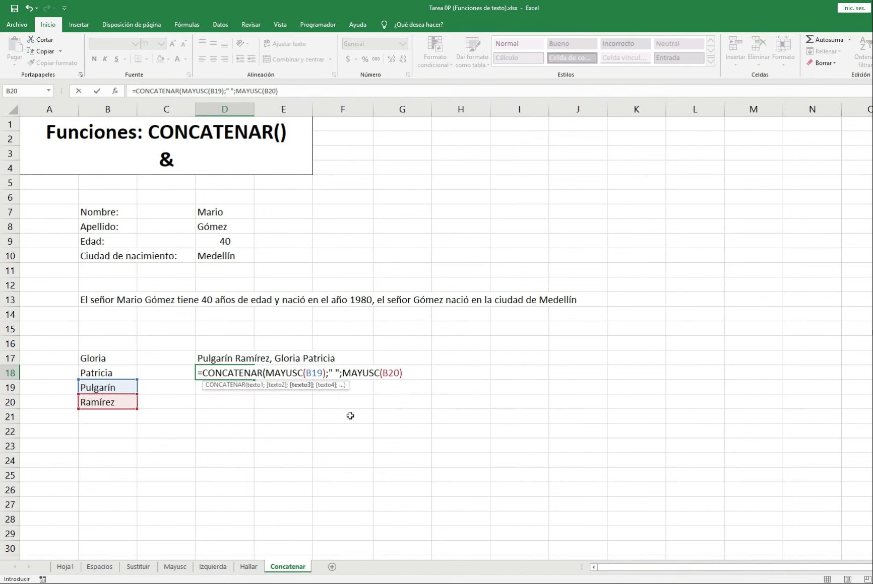
text(;",)
text( ";)
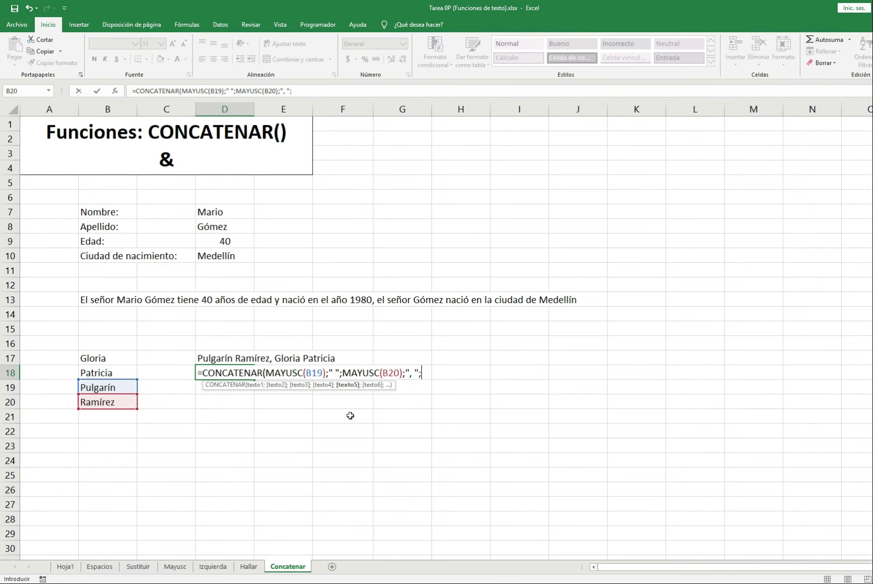
Step: Append given names B17 and B18 with a space between, then confirm the formula
key(Left)
key(Left)
key(Up)
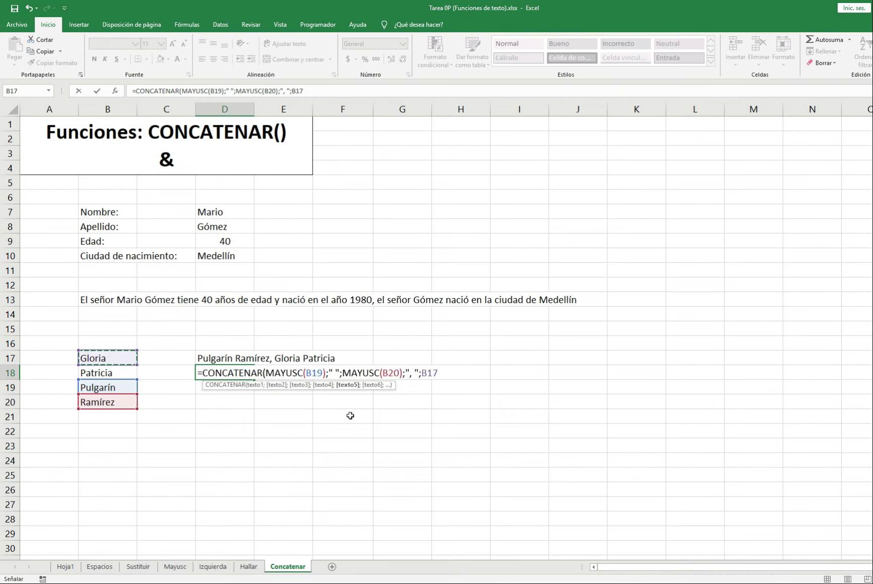
text(;" ;)
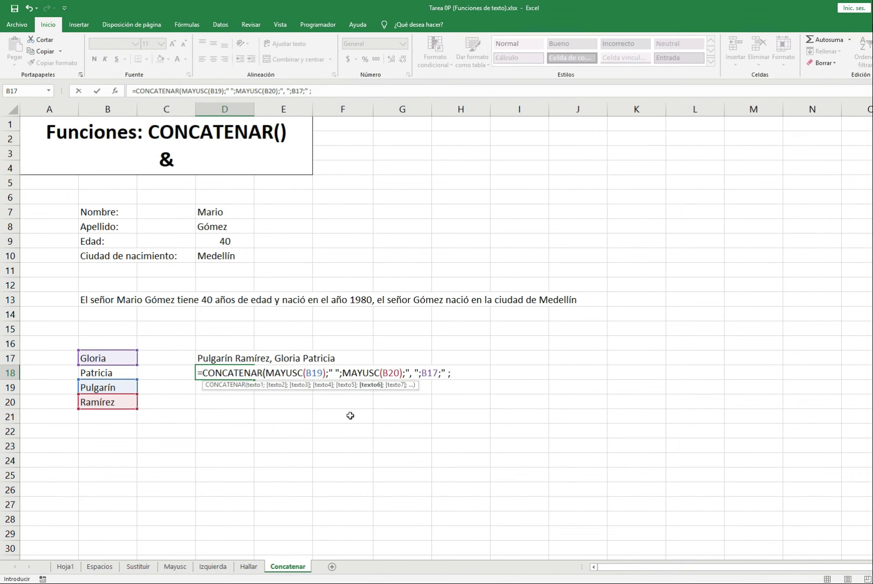
text(";)
key(Left)
key(Left)
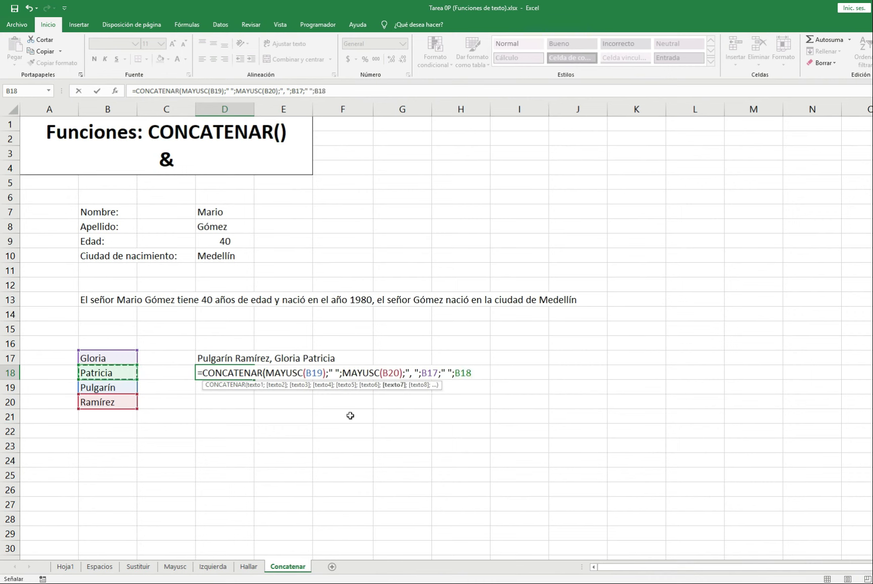
text())
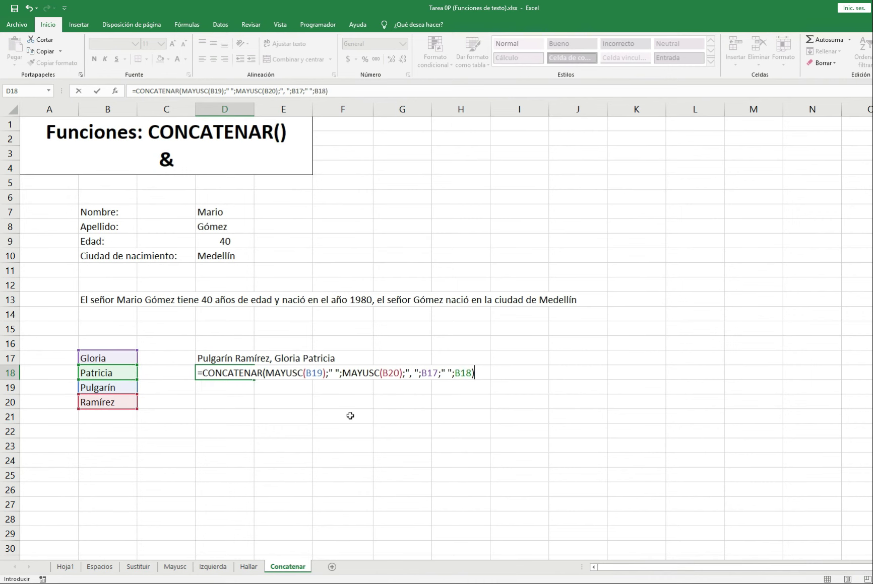
key(Return)
key(Return)
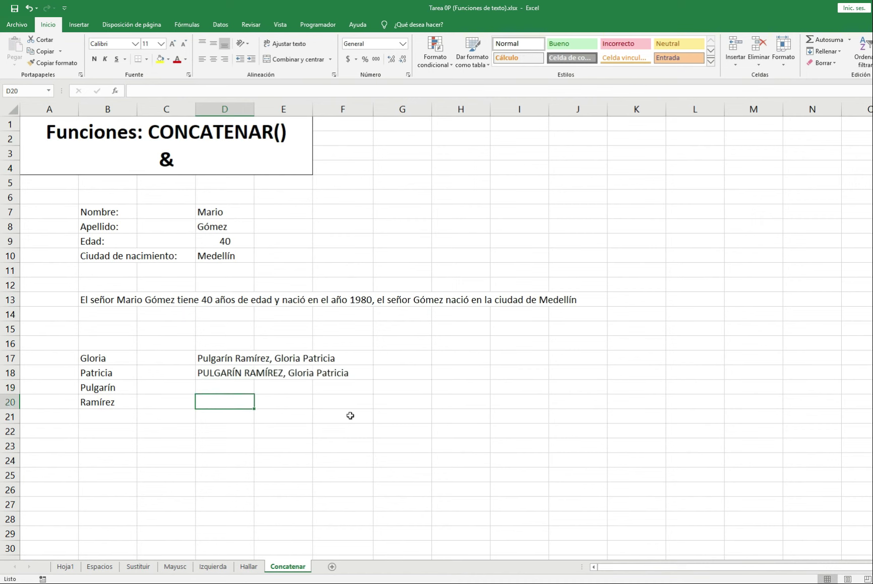
key(Up)
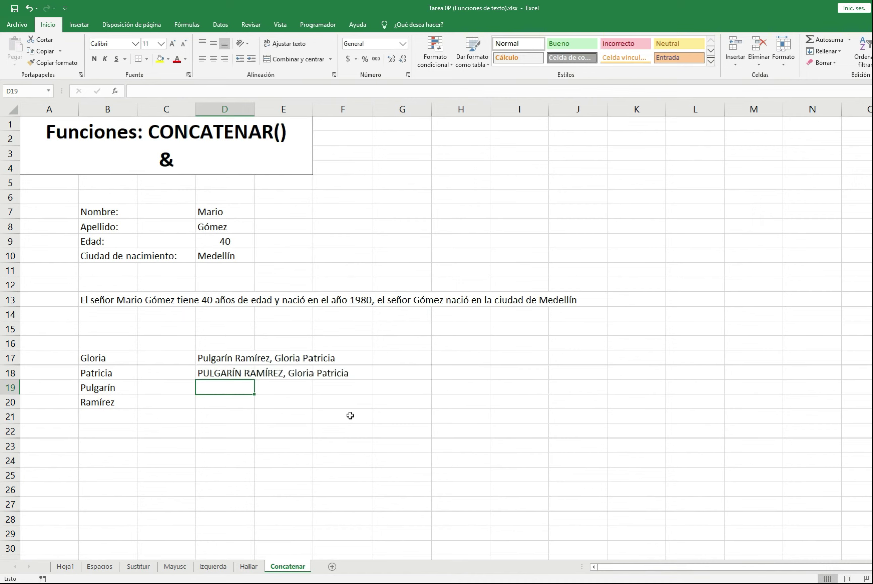
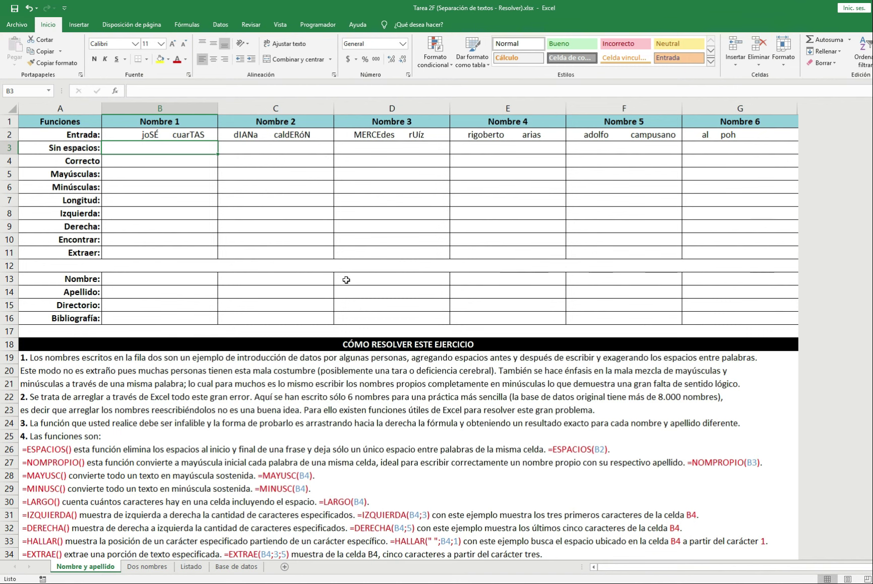
Step: Enter =ESPACIOS(B2) in B3 to strip extra spaces from the first raw name
key(Up)
key(Left)
key(Right)
key(Right)
key(Right)
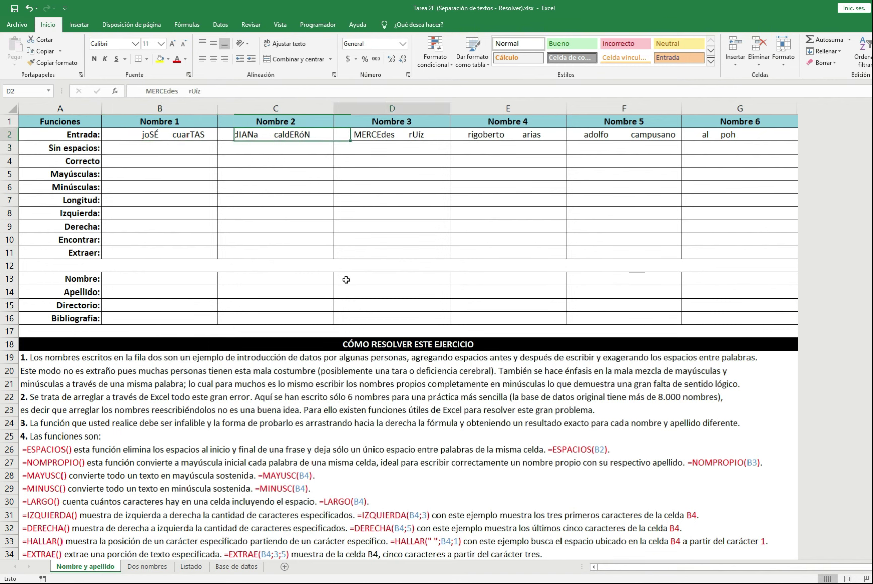
key(Right)
key(Right)
key(Right)
key(Left)
key(Left)
key(Left)
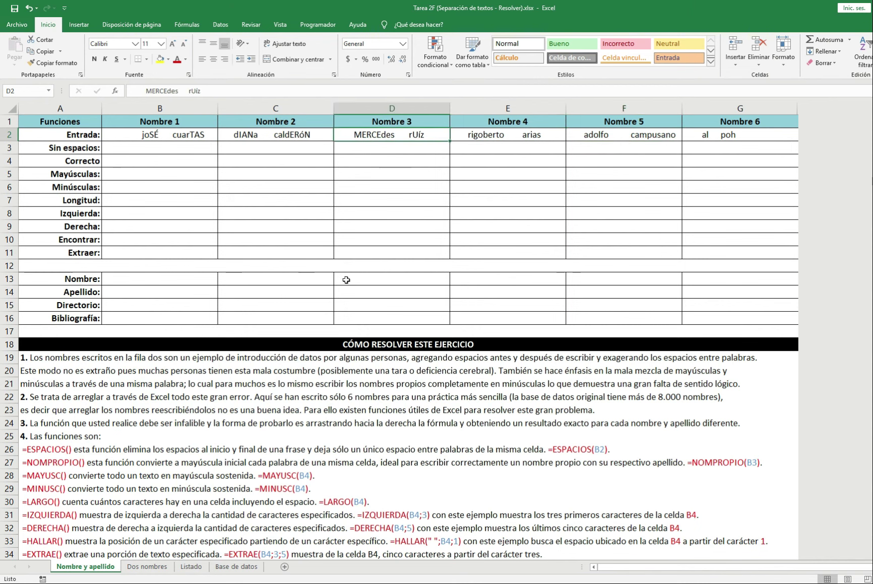
key(Left)
key(Left)
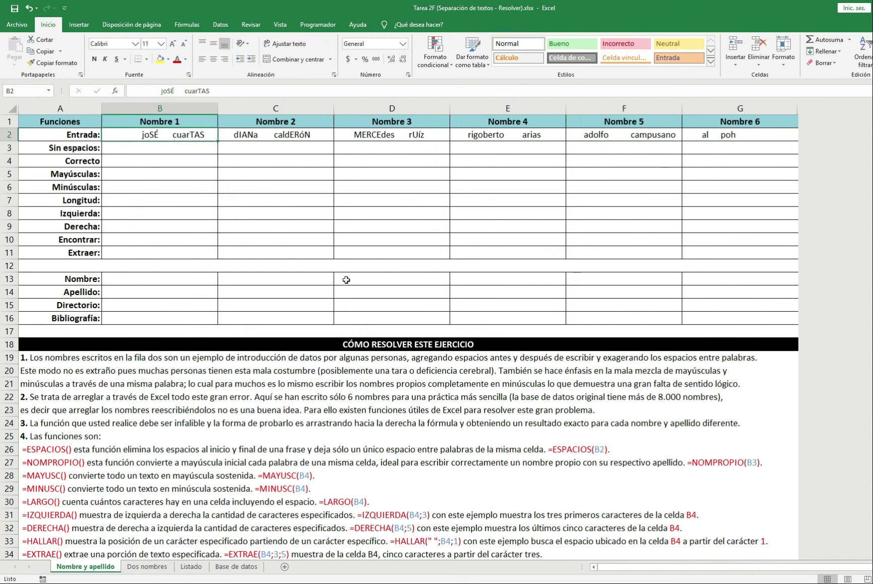
key(Right)
key(Right)
key(Right)
key(Right)
key(Left)
key(Left)
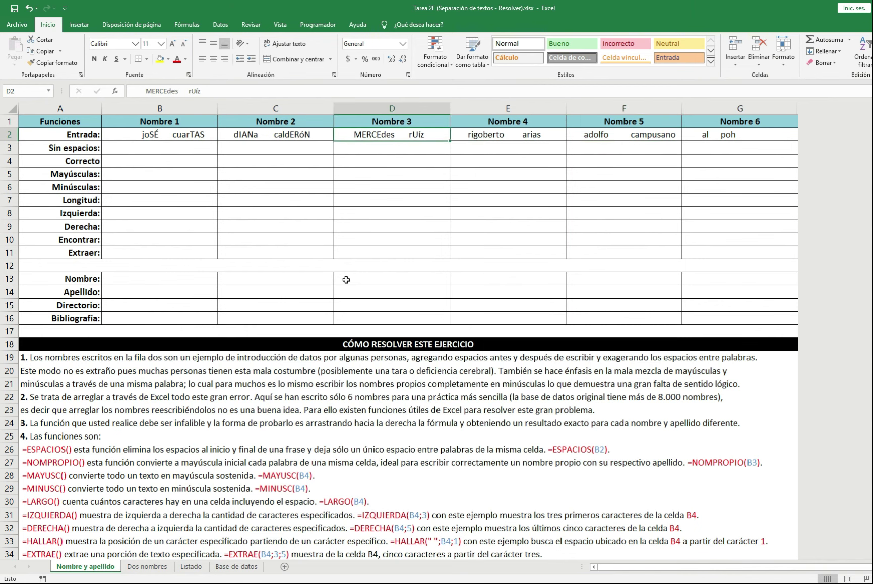
key(Left)
key(Left)
key(Down)
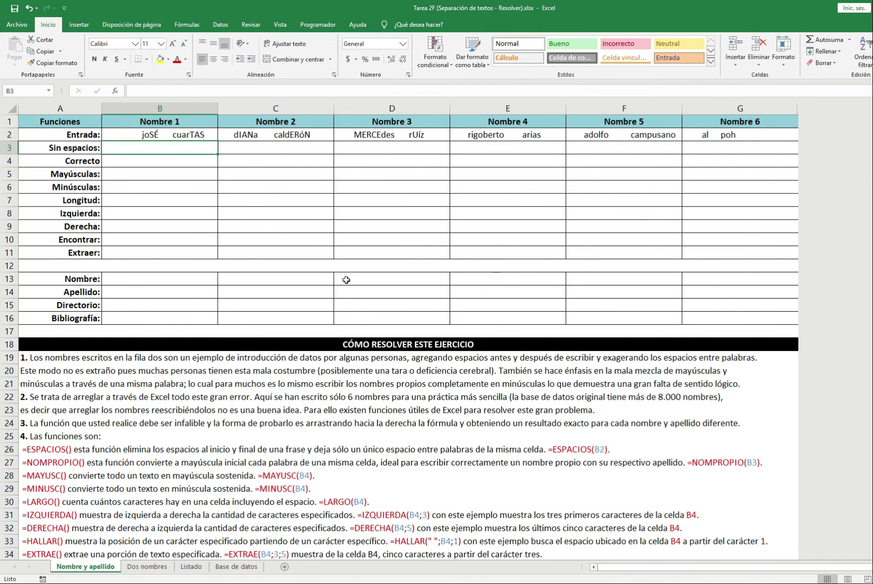
key(Left)
key(Right)
key(Up)
key(Down)
key(Up)
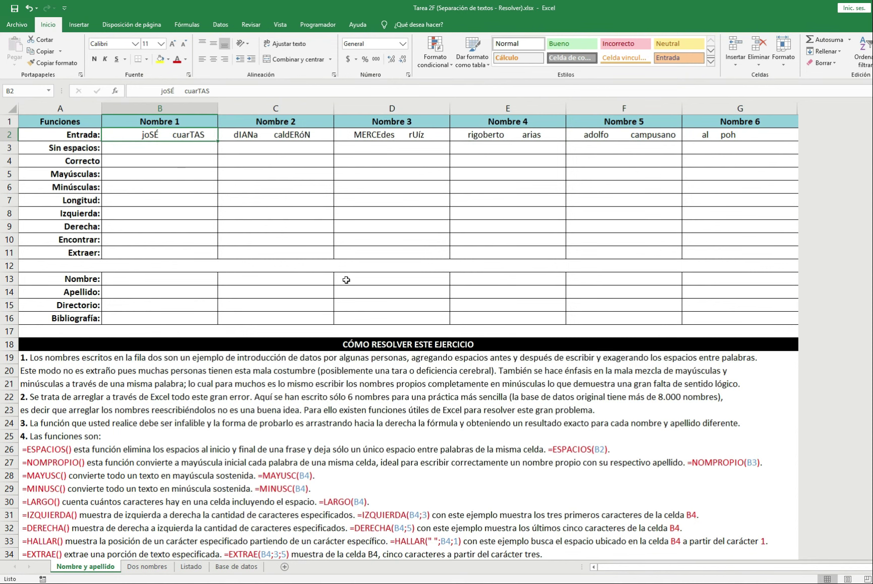
key(Down)
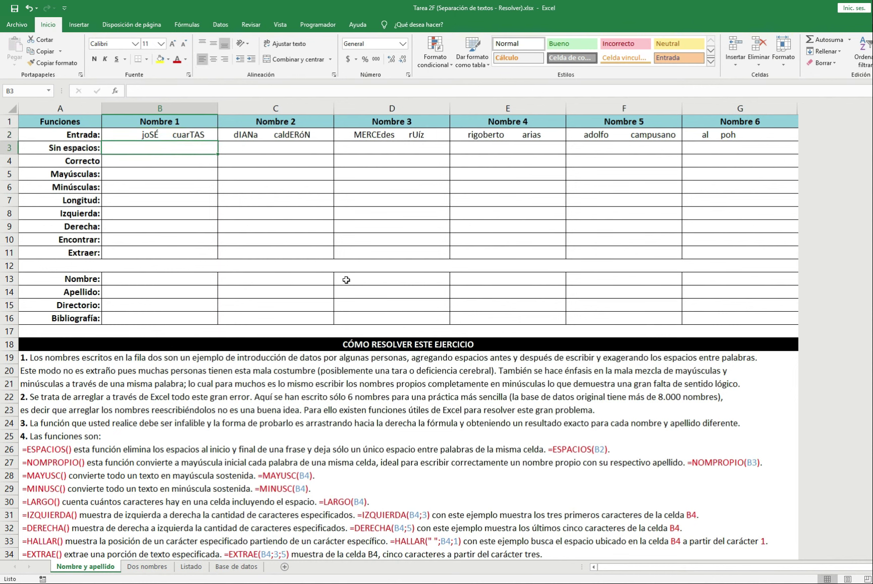
text(=)
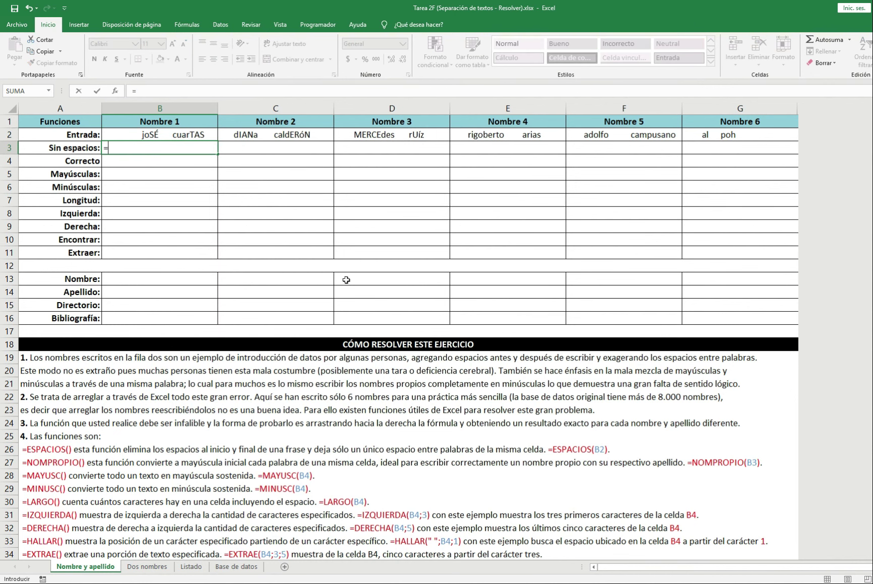
text(esp)
key(Tab)
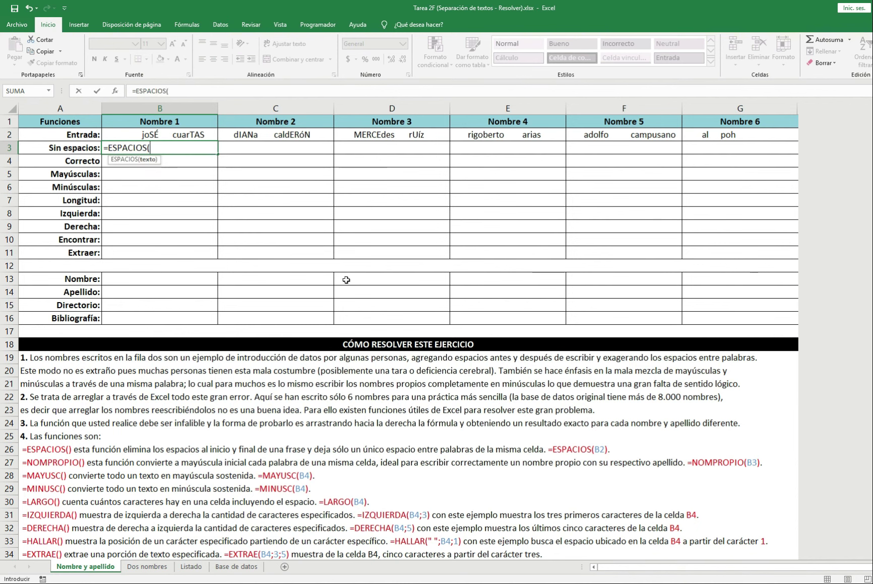
key(Up)
key(Return)
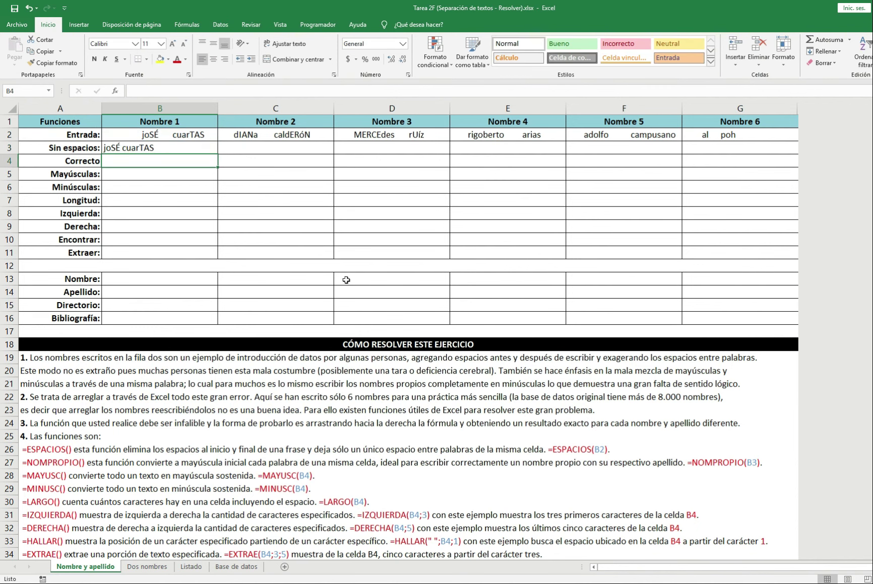
key(Up)
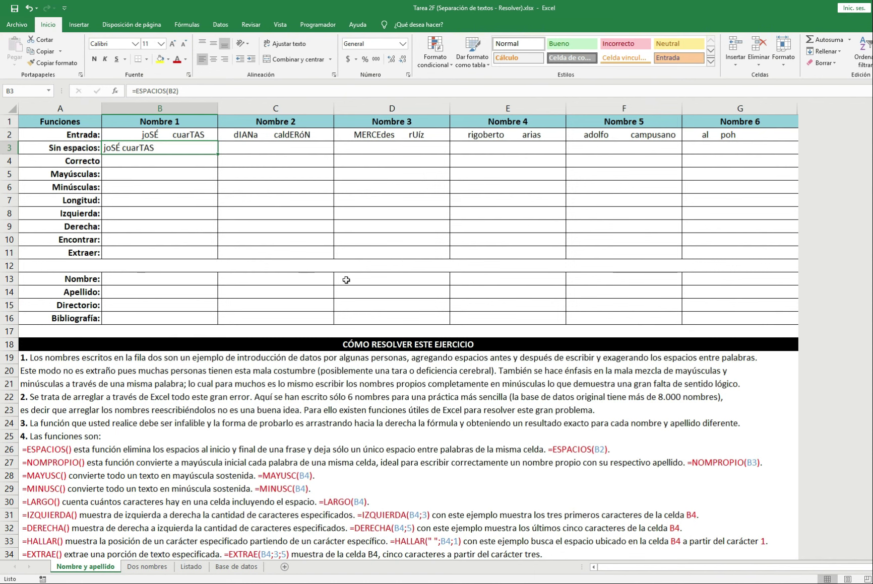
key(shift+Right)
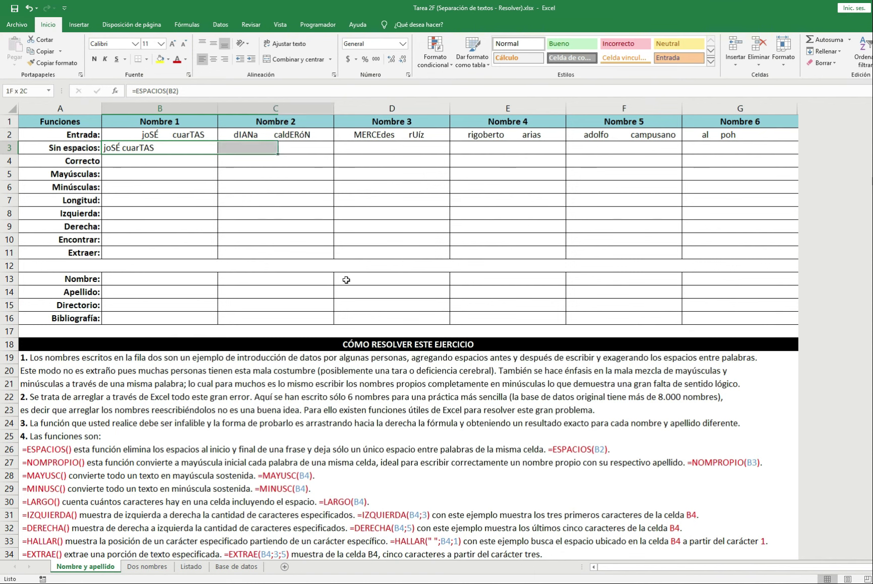
key(shift+Right)
key(shift+Right)
key(shift+Right)
key(shift+Right)
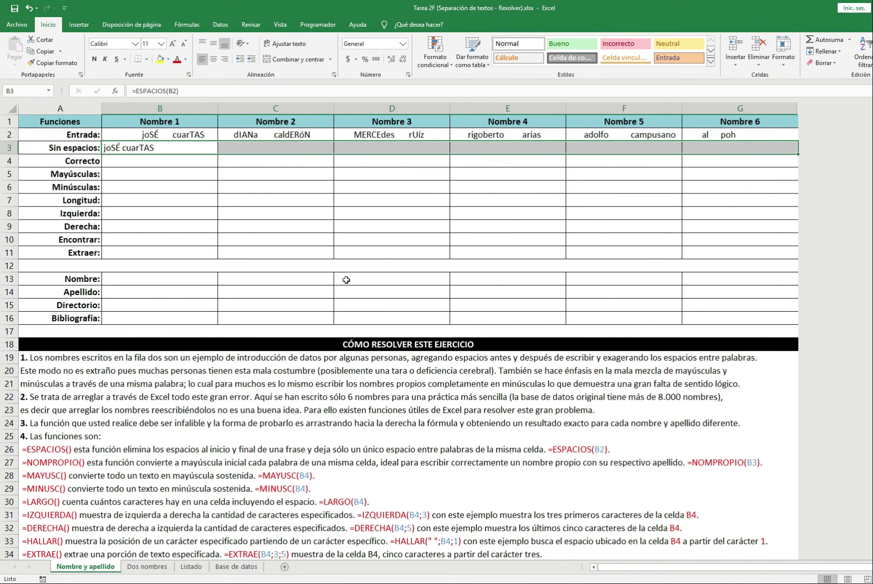
key(ctrl+v)
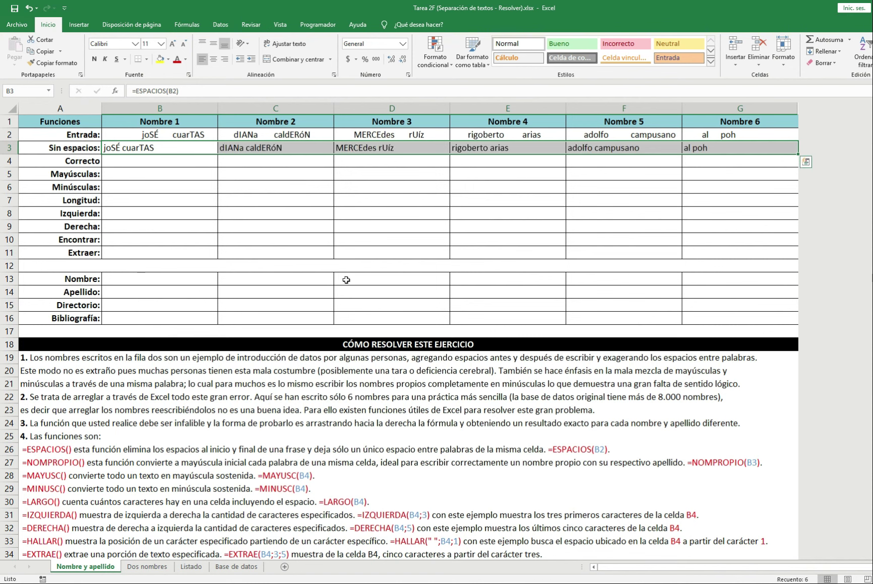
key(shift+BackSpace)
key(Right)
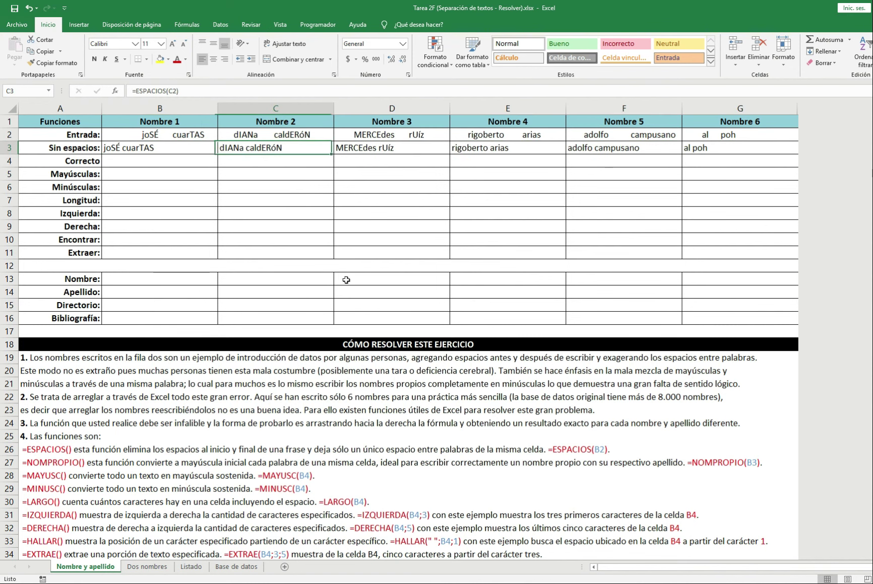
key(Right)
key(Right)
key(Right)
key(Right)
key(Down)
key(Left)
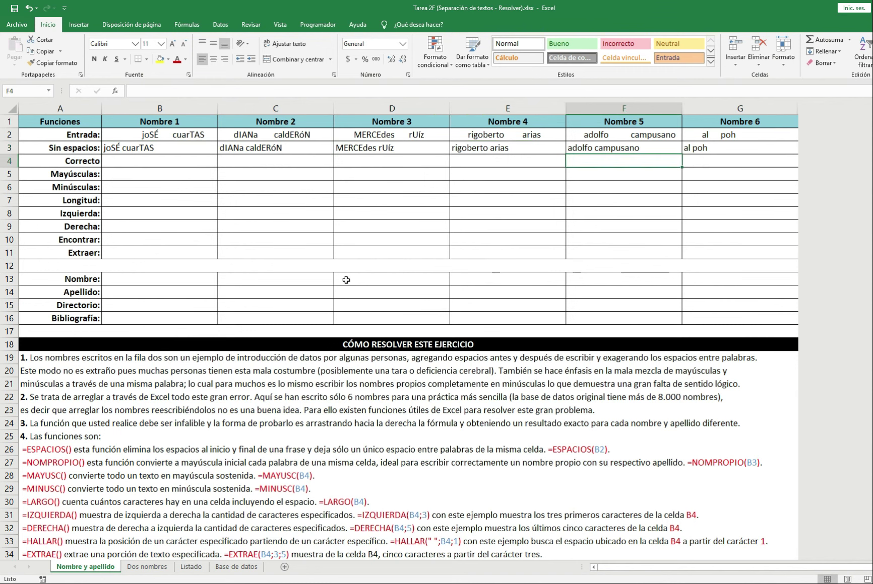
key(Left)
key(Left)
key(Left)
key(Left)
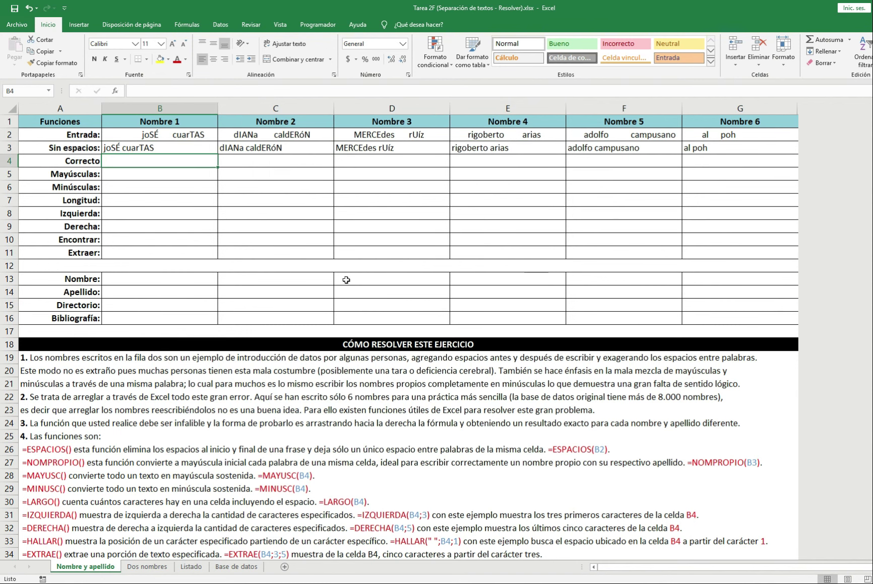
text(=nom)
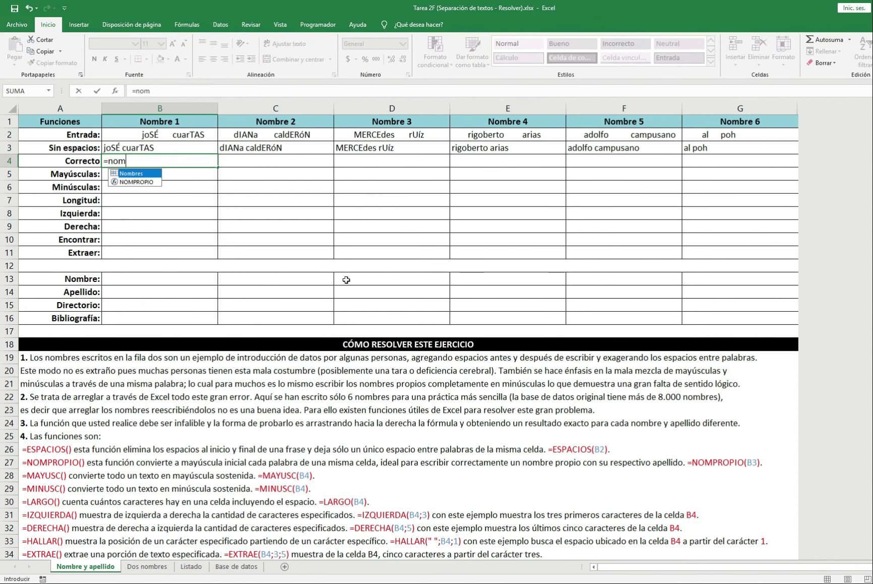
key(Down)
key(Tab)
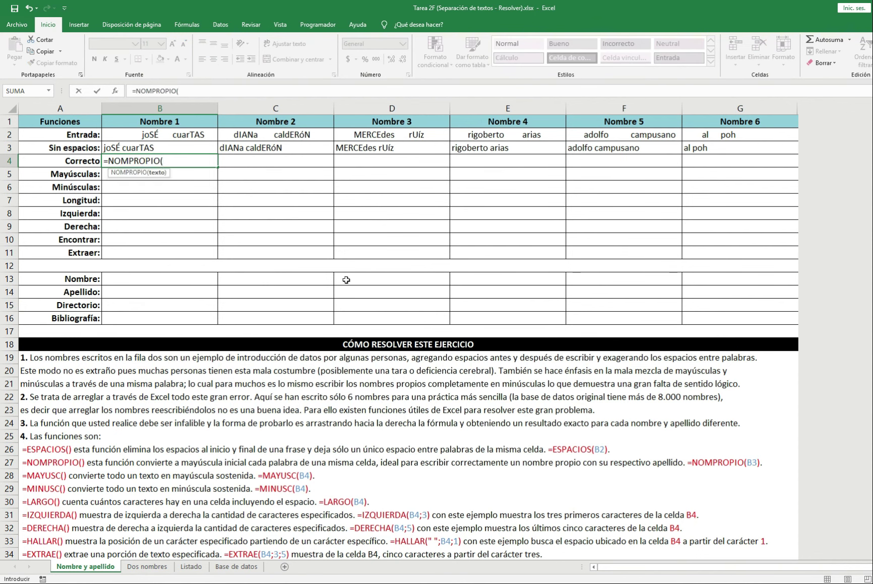
key(Up)
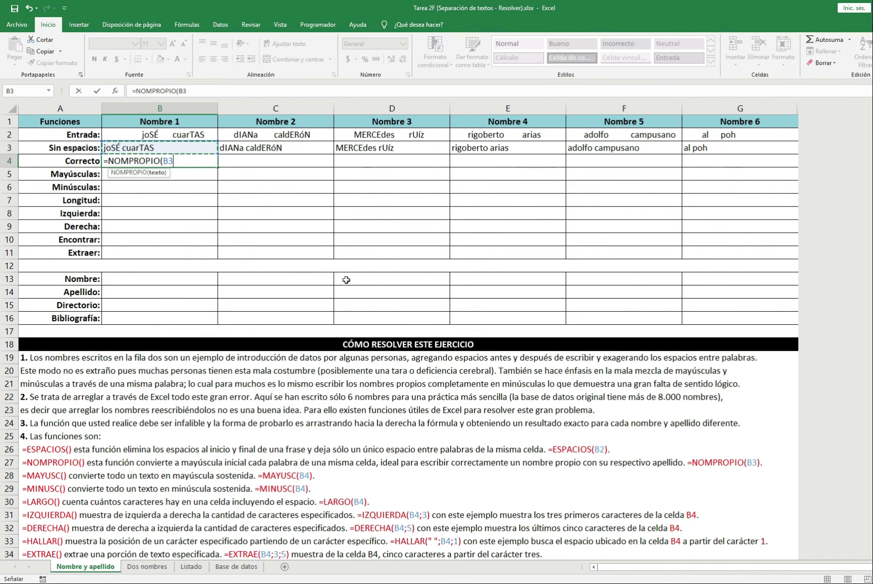
key(Return)
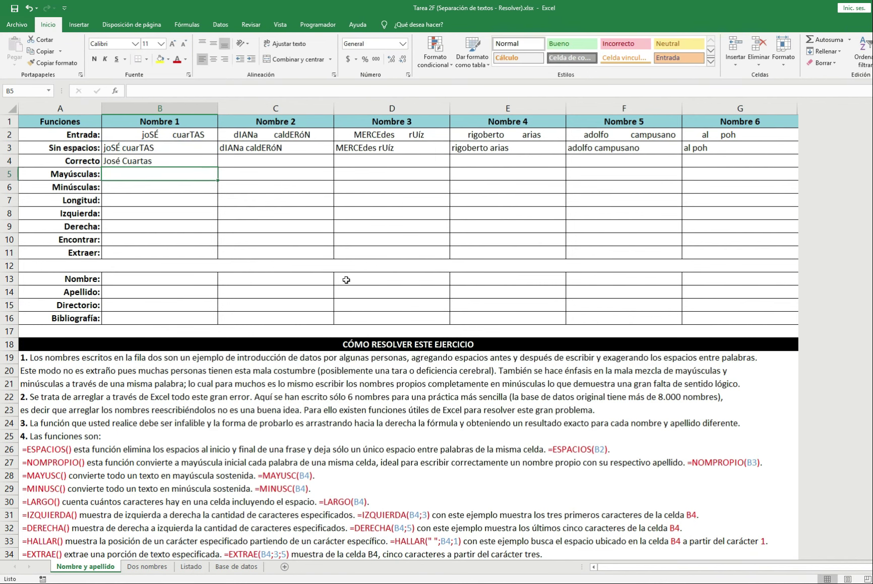
key(Up)
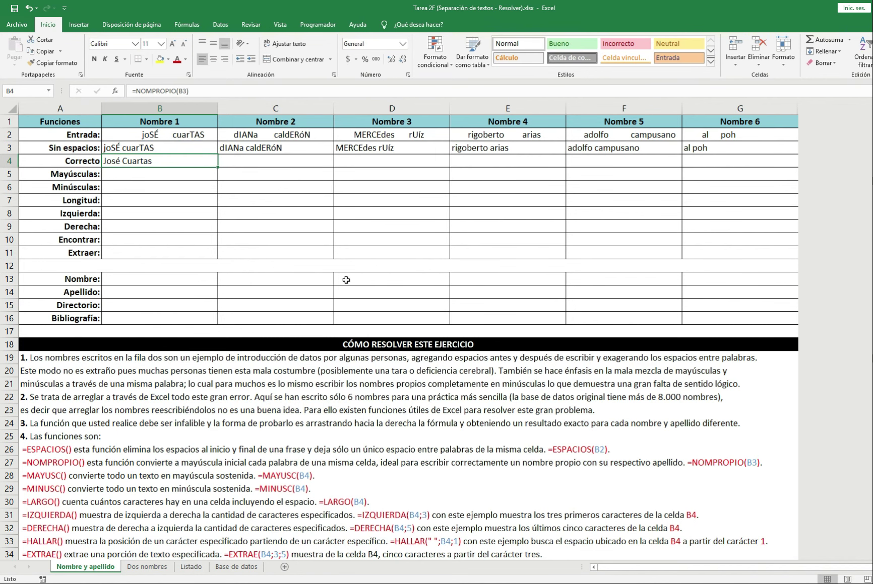
key(shift+Right)
key(shift+Right)
key(shift+Right)
key(shift+Right)
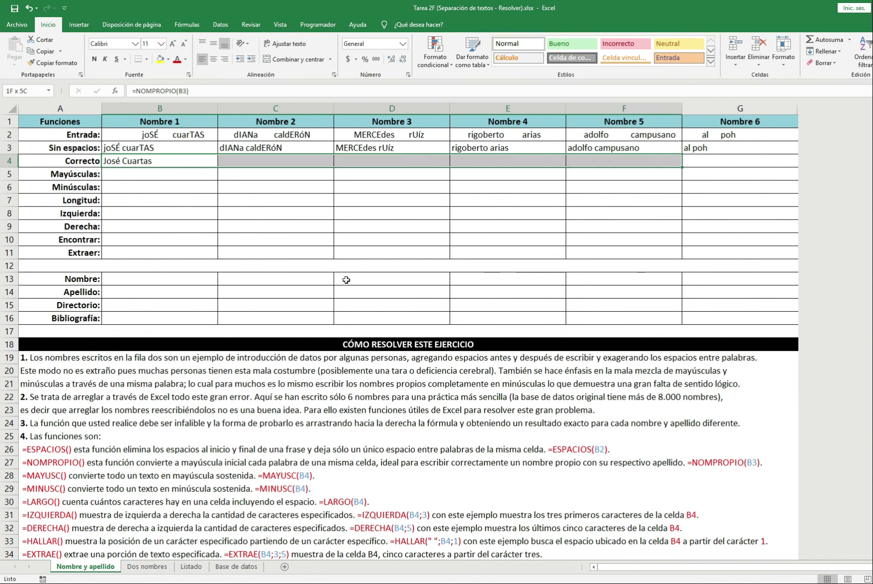
key(shift+Right)
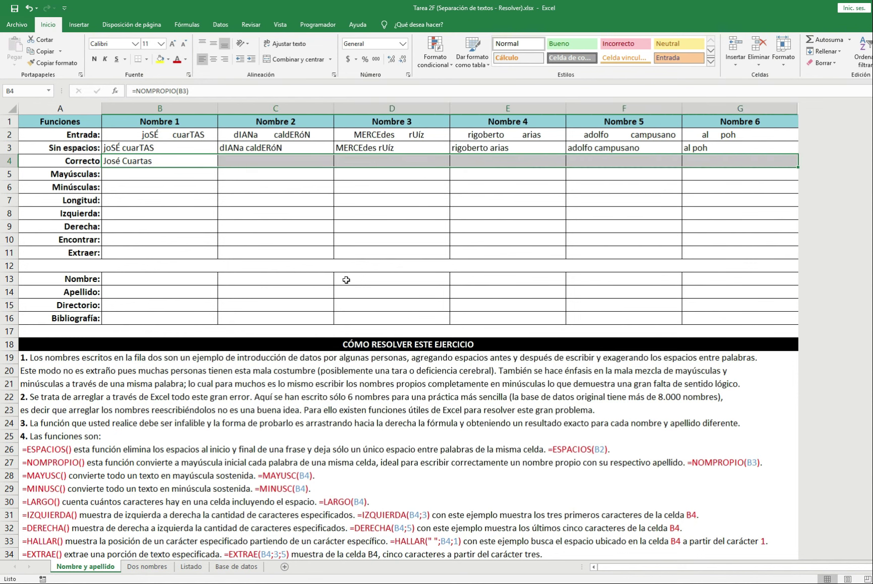
key(ctrl+d)
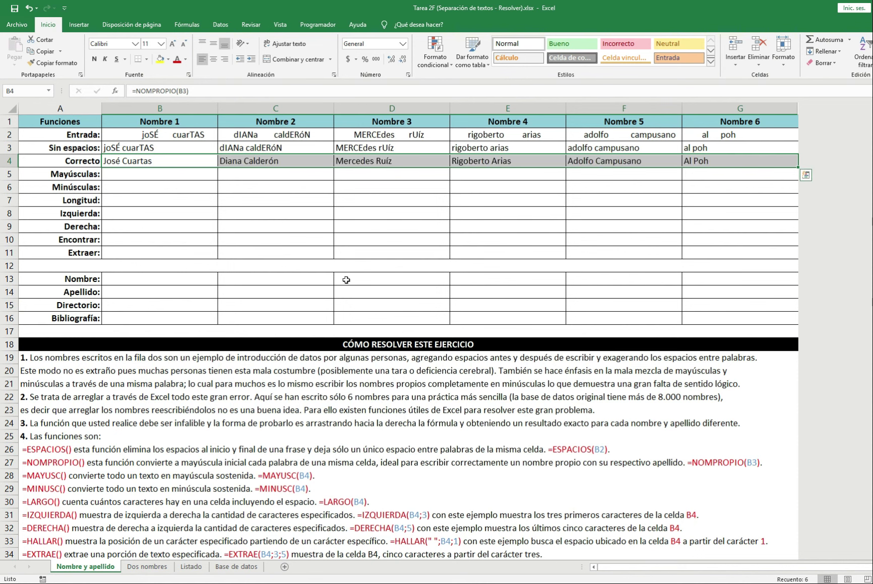
key(Down)
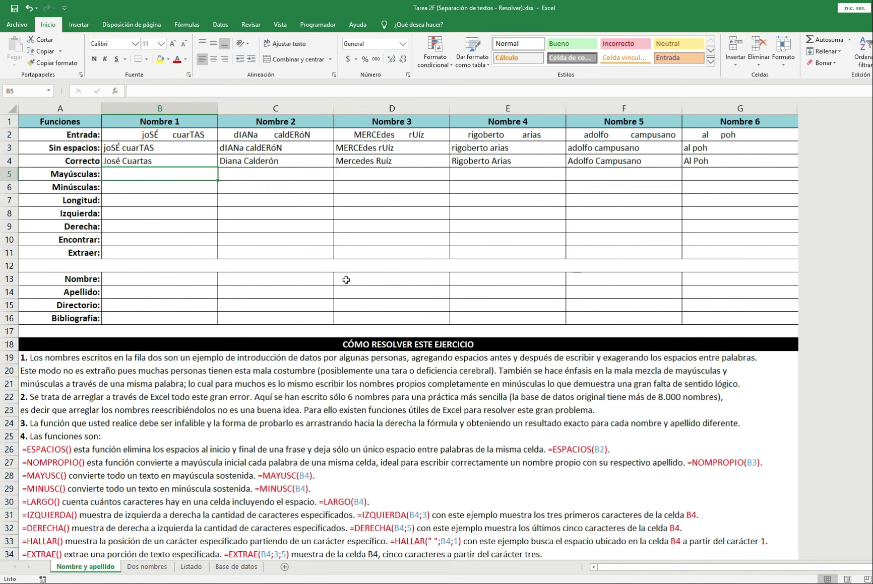
text(=)
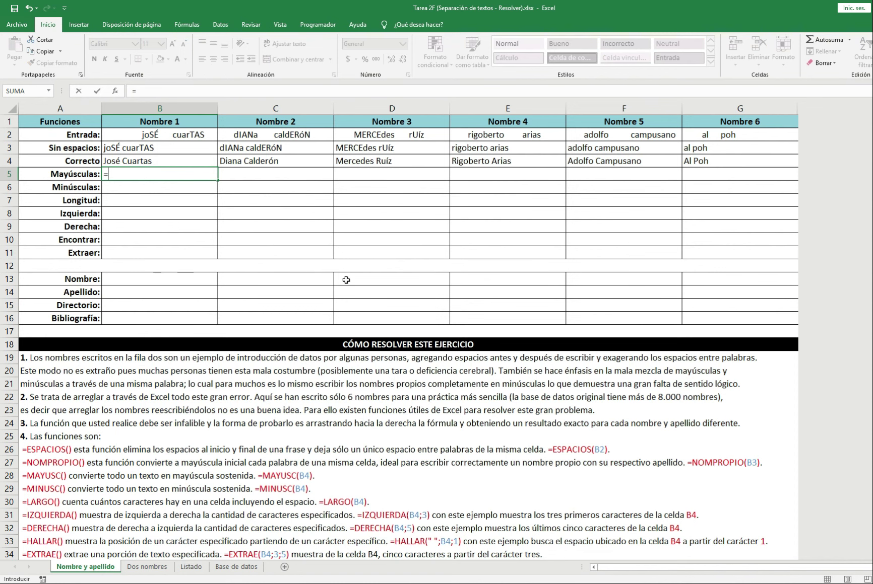
text(ma)
key(Down)
key(Down)
key(Down)
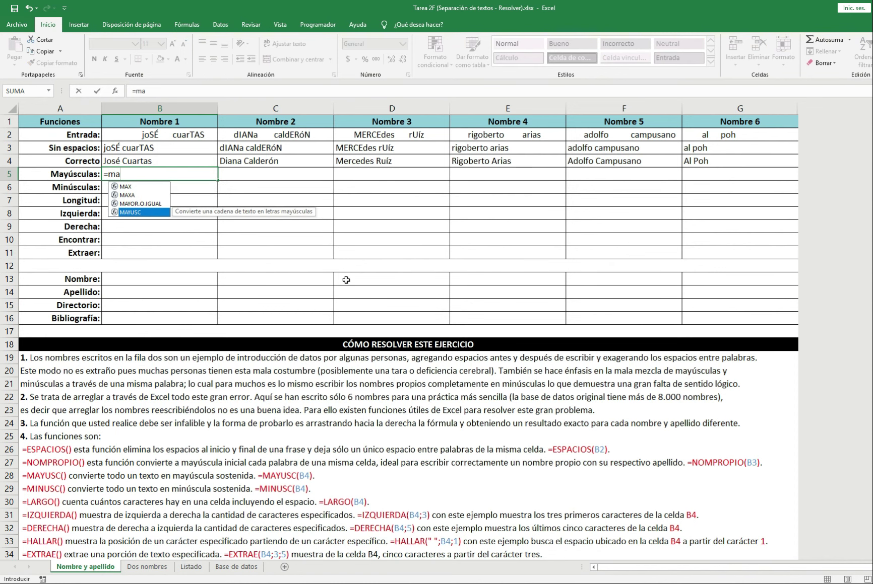
key(Tab)
key(Up)
key(Return)
key(Up)
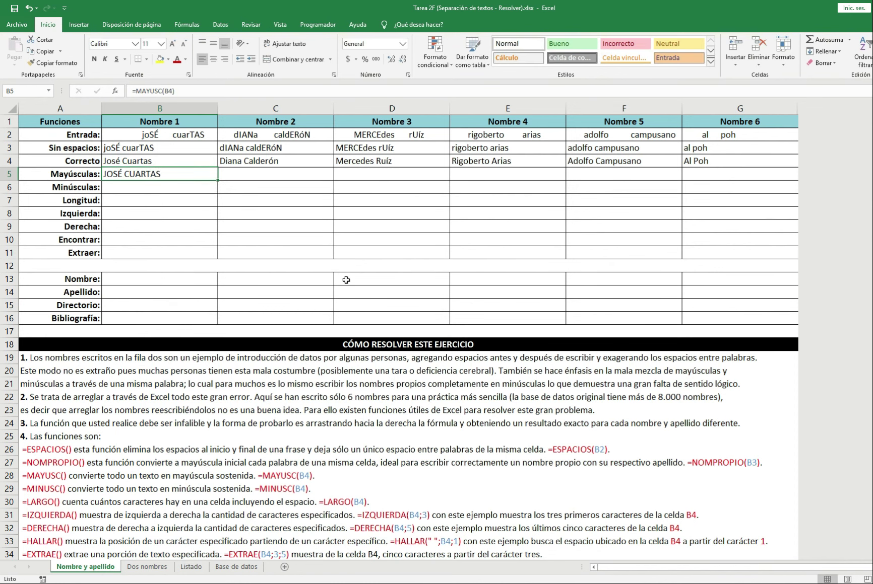
key(shift+Right)
key(shift+Right)
key(shift+Right)
key(shift+Right)
key(shift+Right)
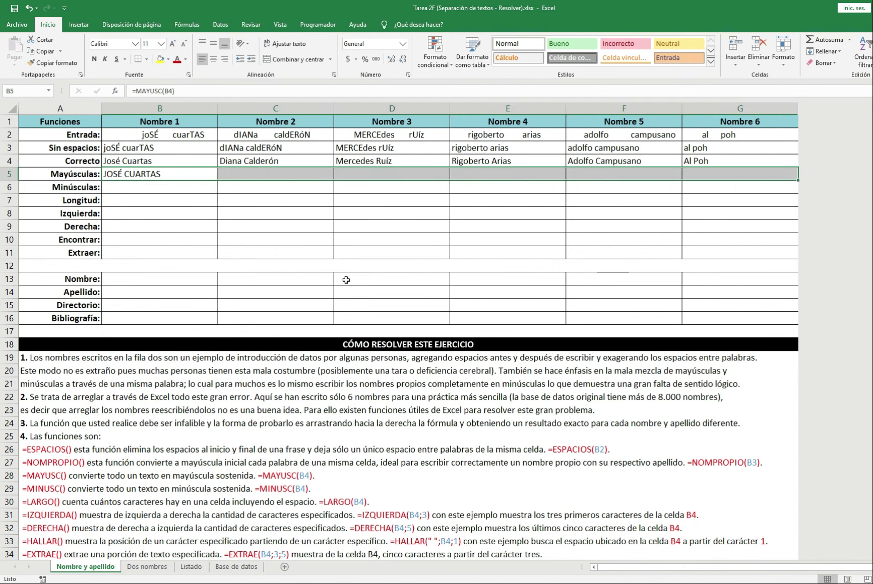
key(ctrl+r)
key(Down)
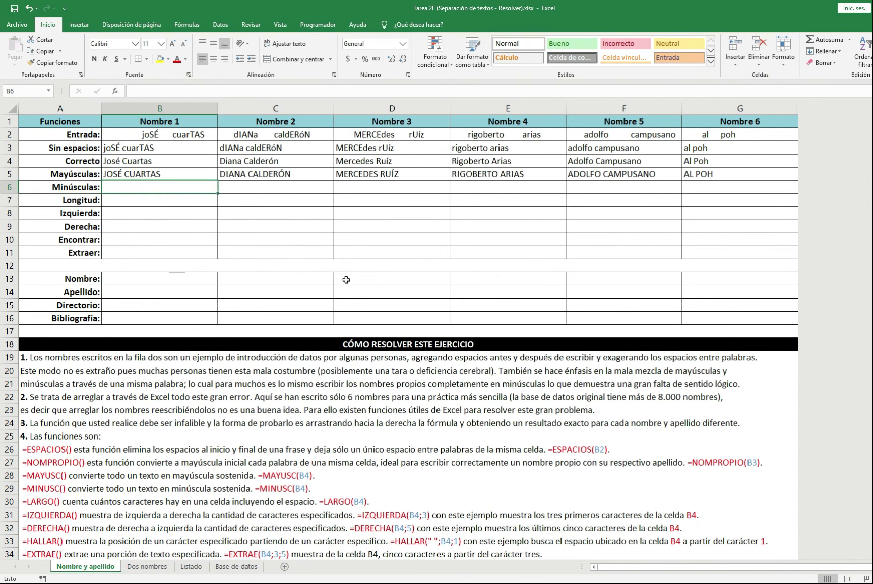
text(=minu)
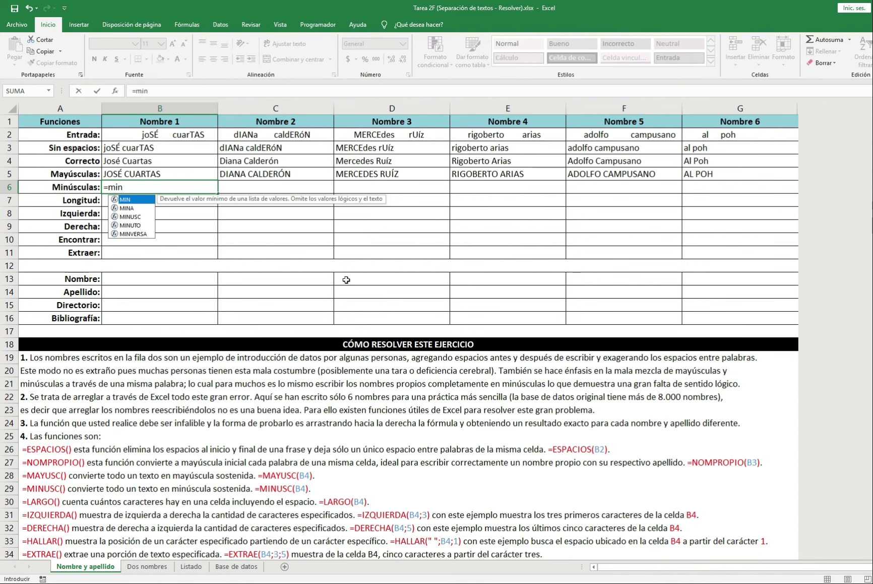
key(Tab)
key(Up)
key(Up)
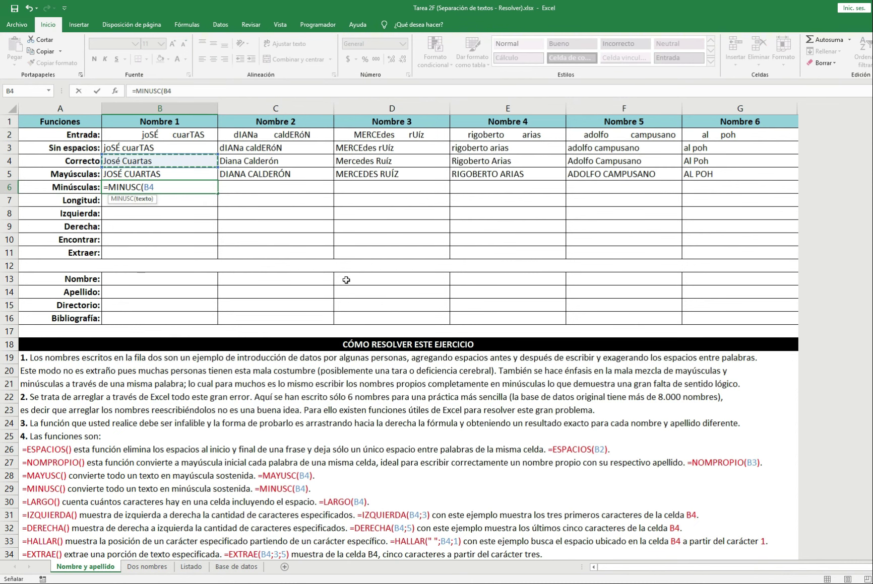
key(ctrl+Return)
key(shift+Right)
key(shift+Right)
key(shift+Right)
key(shift+Right)
key(shift+Right)
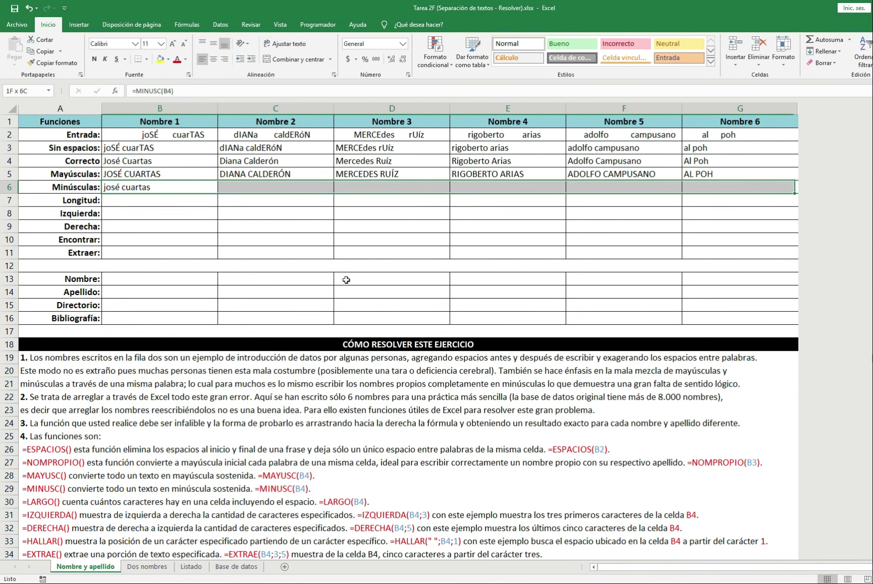
key(ctrl+d)
key(Down)
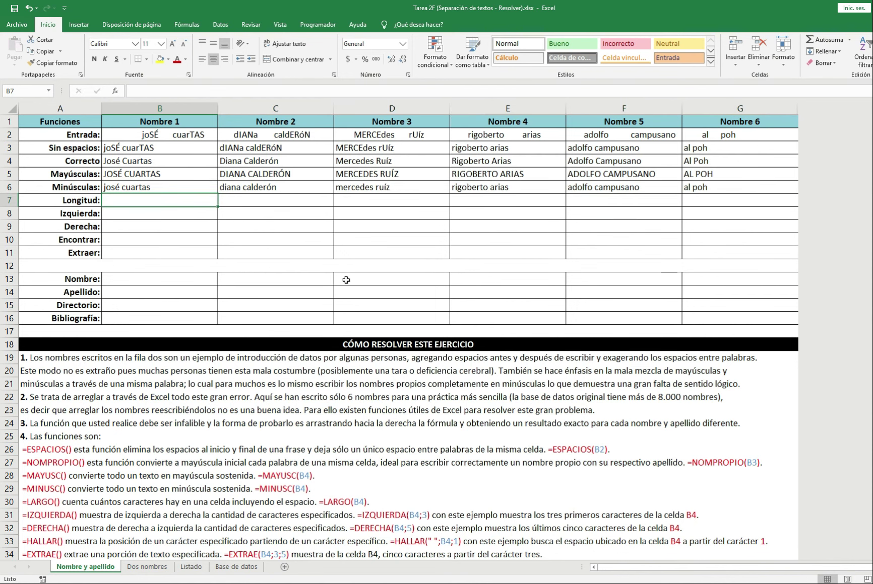
Step: Enter =LARGO(B4) in B7 and fill it across row 7 to count each name's characters
text(=lar)
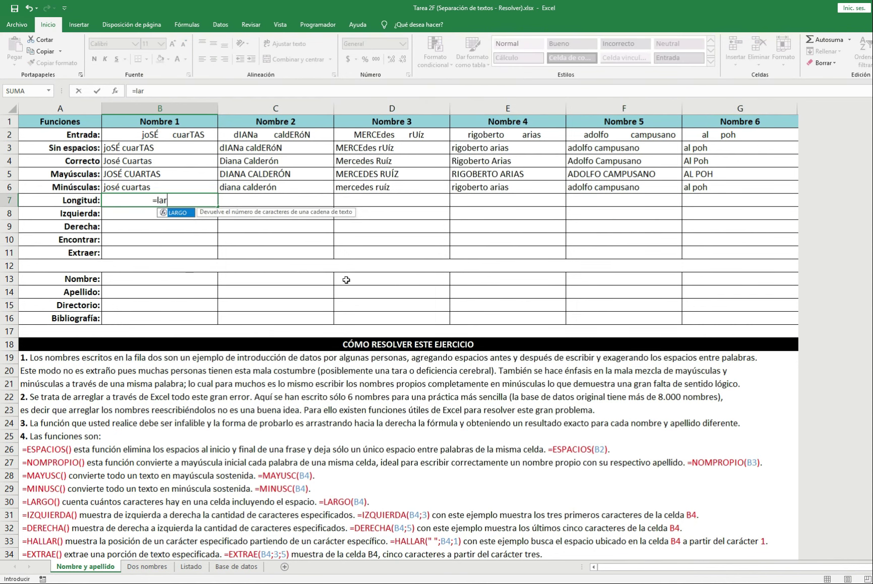
key(Tab)
key(Up)
key(Up)
key(Up)
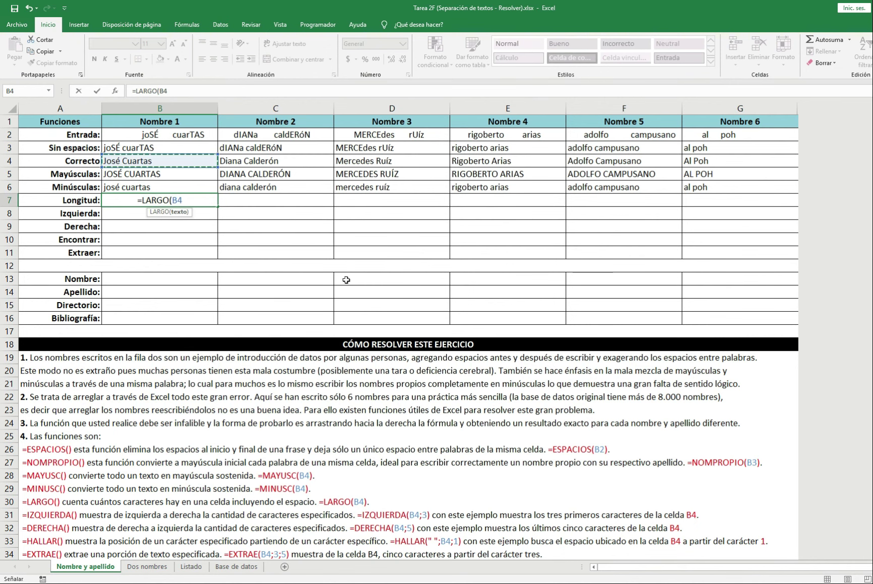
key(ctrl+Return)
key(shift+Right)
key(shift+Right)
key(shift+Right)
key(shift+Right)
key(shift+Right)
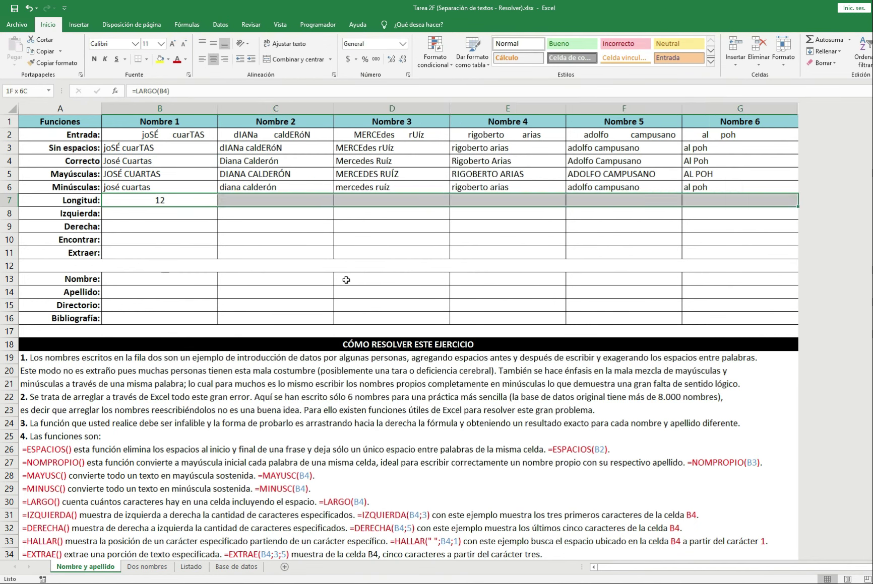
key(ctrl+r)
Step: Enter =IZQUIERDA(B4;3) in B8 and fill it across, giving Jos, Dia, Mer, Rig, Ado, Al
key(Down)
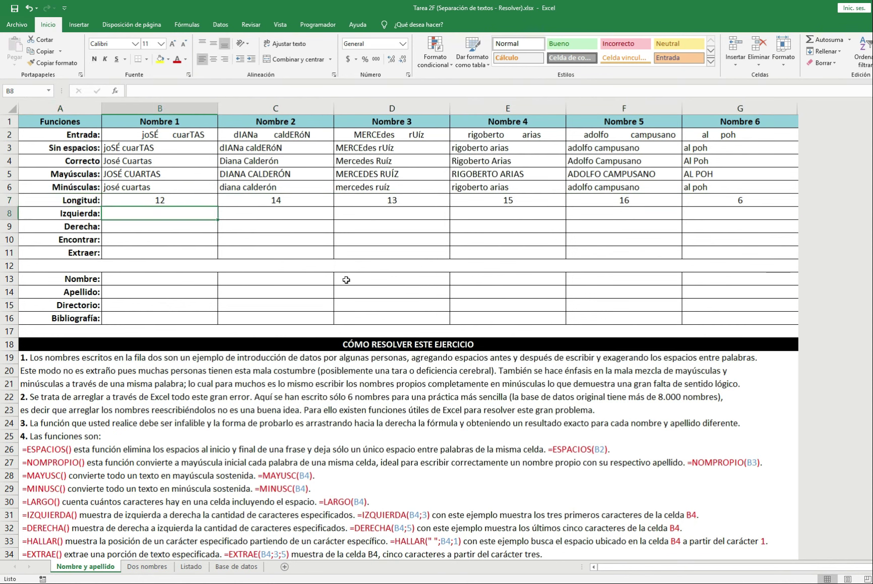
text(=)
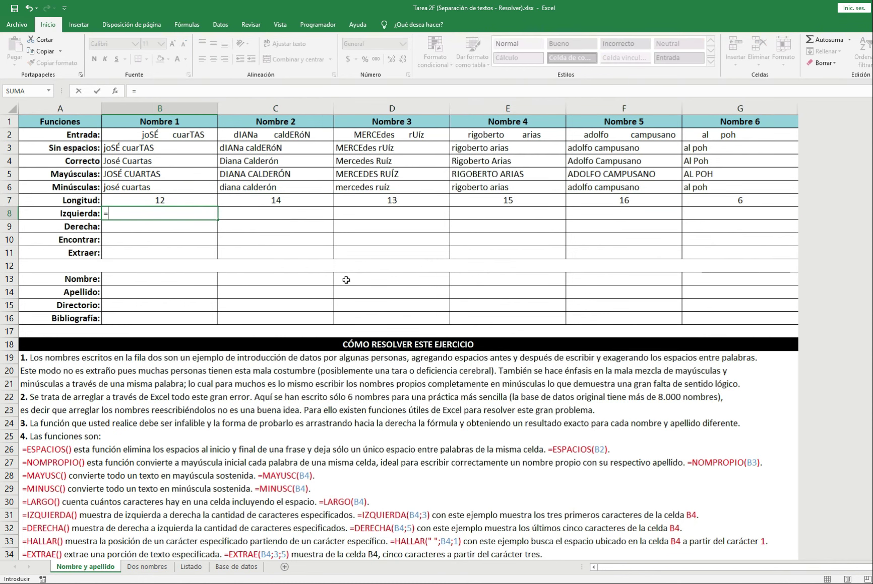
text(IZQUIERDA()
key(Up)
key(Up)
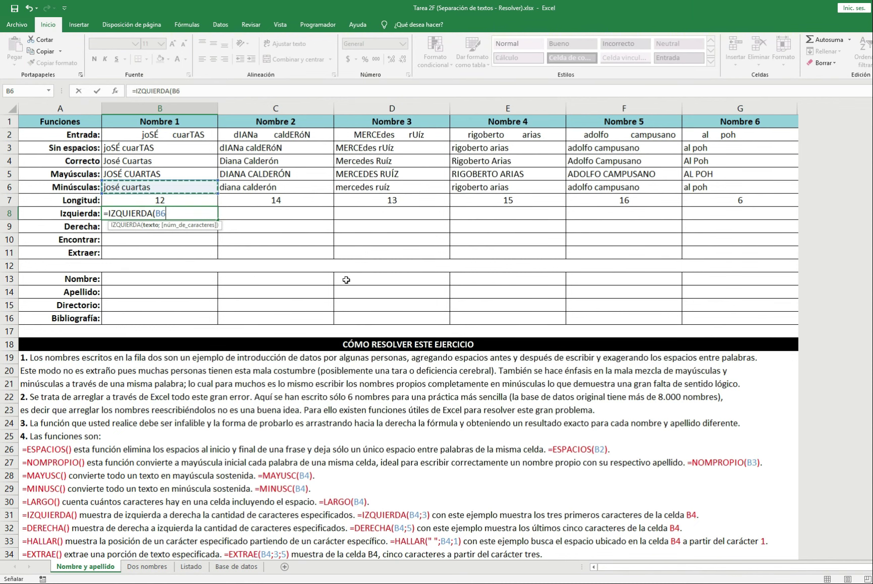
key(Up)
key(Up)
text(;)
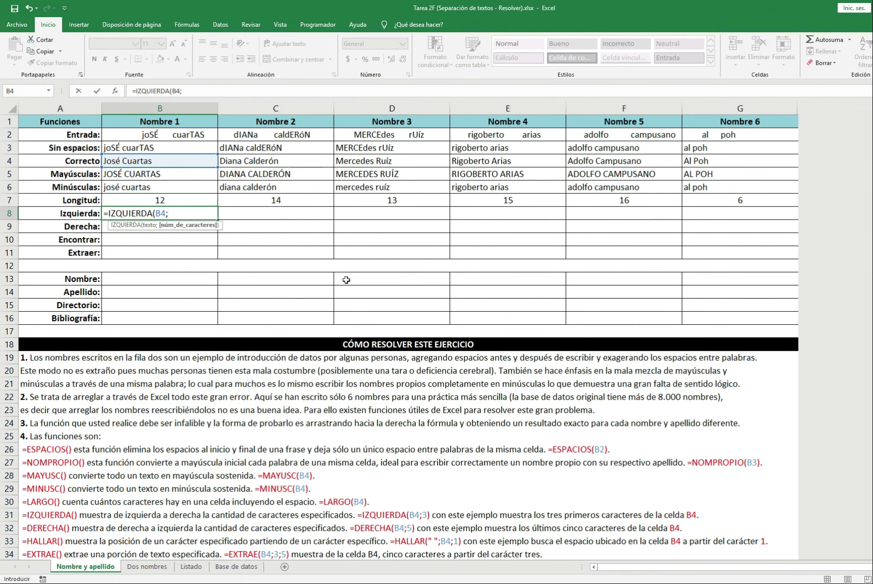
text(3)
key(Return)
key(Up)
key(shift+Right)
key(shift+Right)
key(shift+Right)
key(shift+Right)
key(shift+Right)
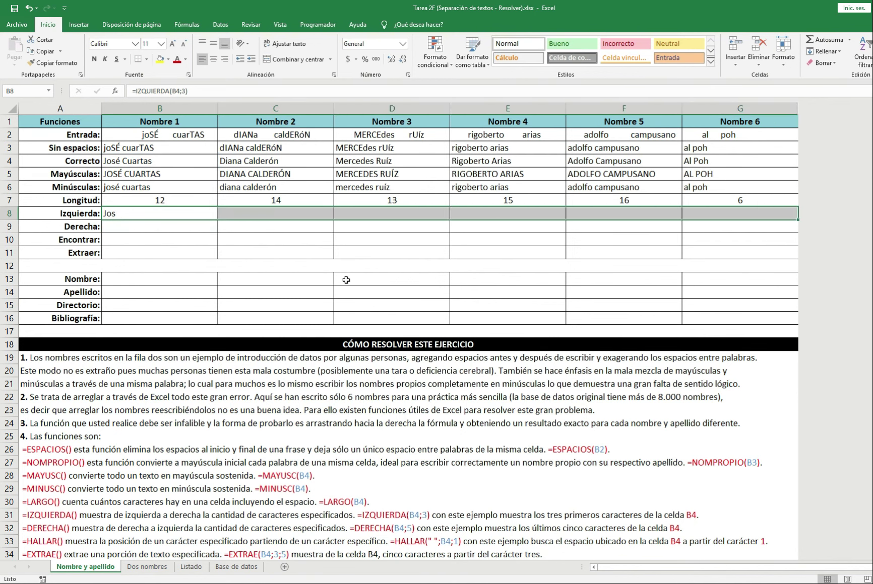
key(ctrl+d)
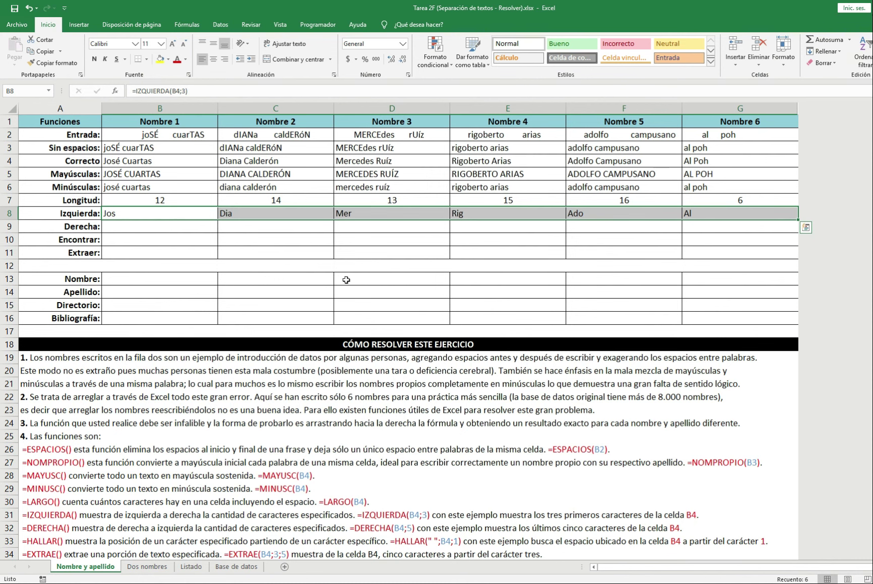
Step: Enter =DERECHA(B4;5) in B9 and fill it across row 9 for each name's last five characters, e.g. 'artas'
key(Down)
text(=de)
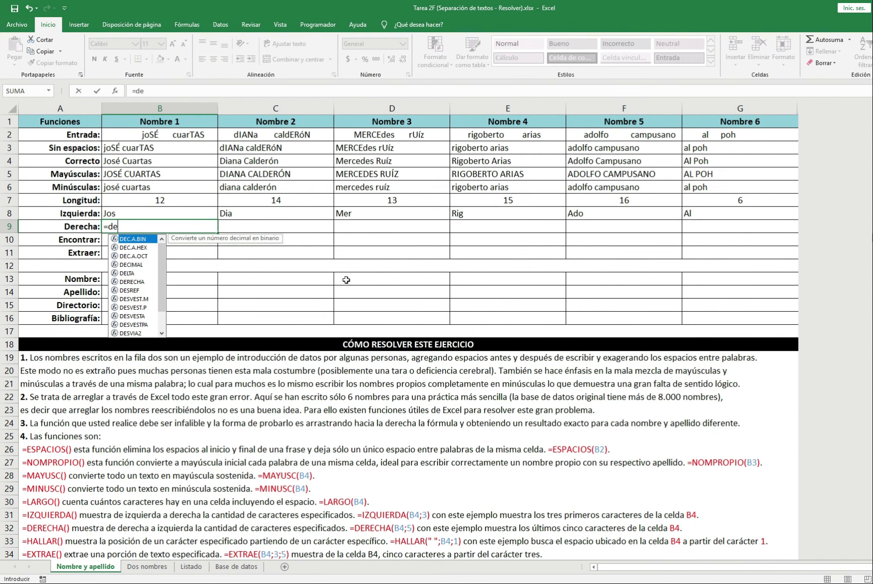
text(re)
key(Tab)
key(Up)
key(Up)
key(Up)
key(Up)
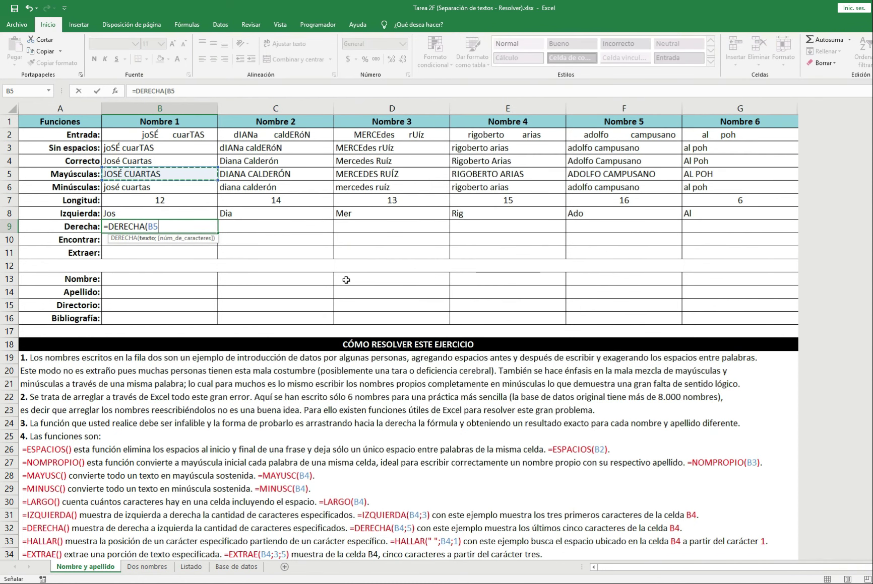
key(Up)
text(;5)
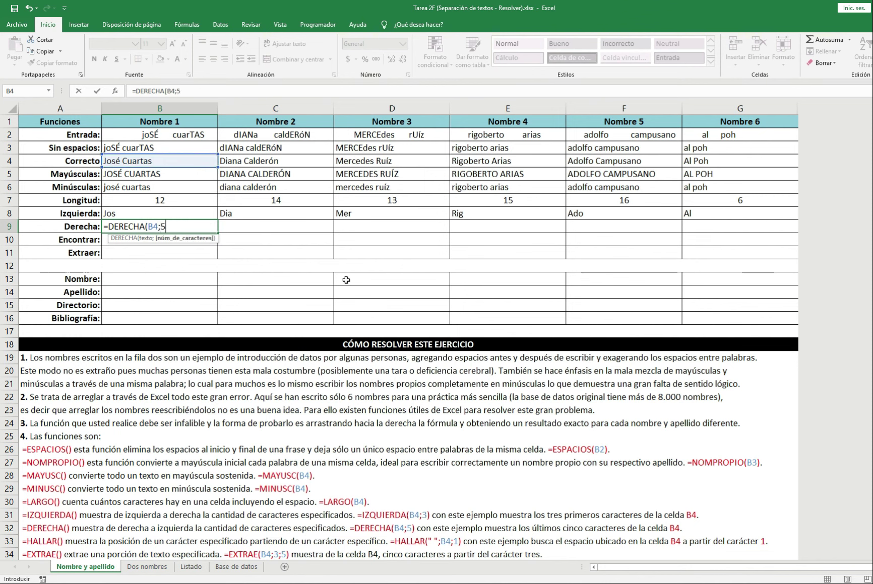
text())
key(ctrl+Return)
key(shift+Right)
key(shift+Right)
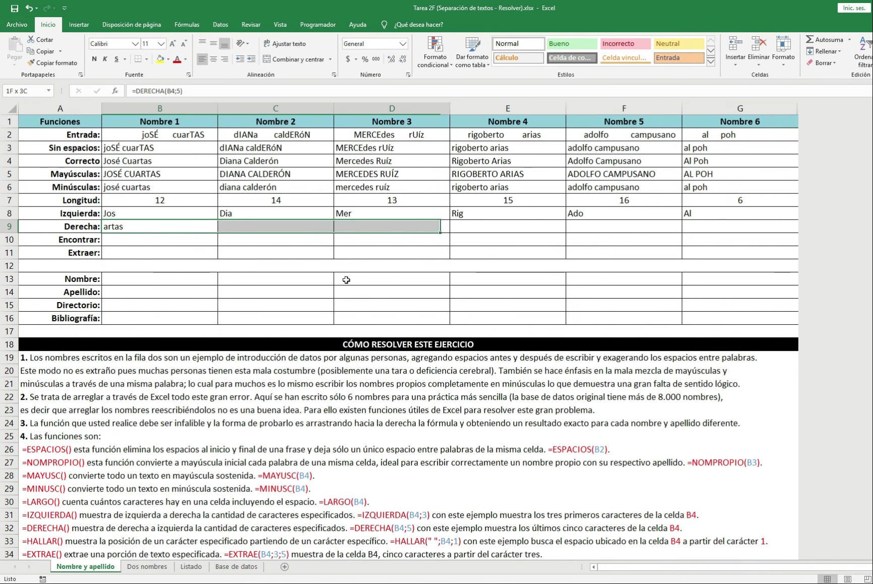
key(shift+Right)
key(shift+Right)
key(shift+Right)
key(ctrl+r)
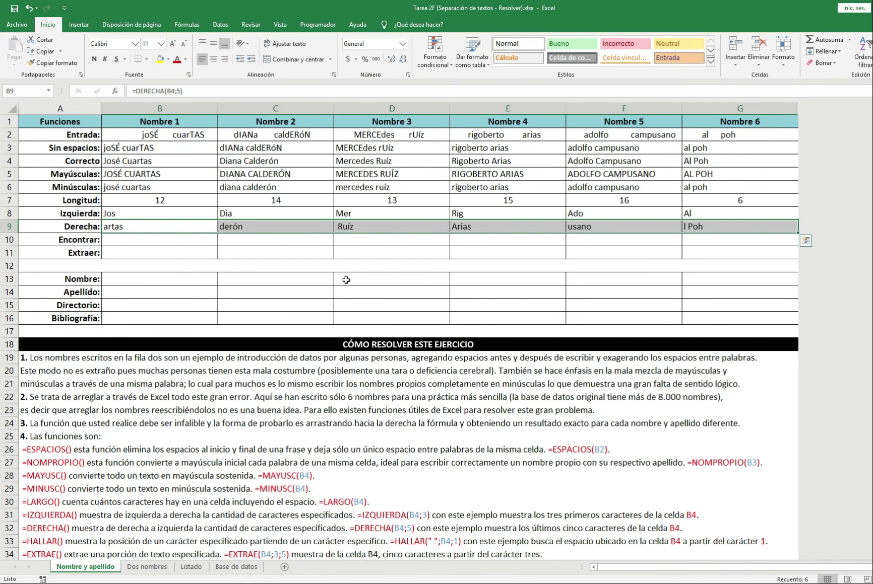
Step: Enter =HALLAR(" ";B4;1) in B10 and fill it to G10, giving 5, 6, 9, 10, 7, 3
key(Down)
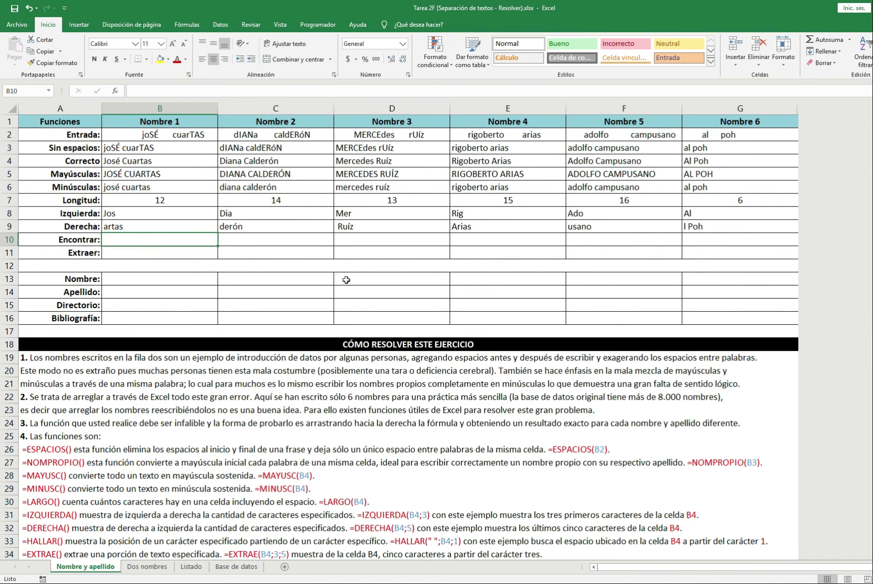
text(=)
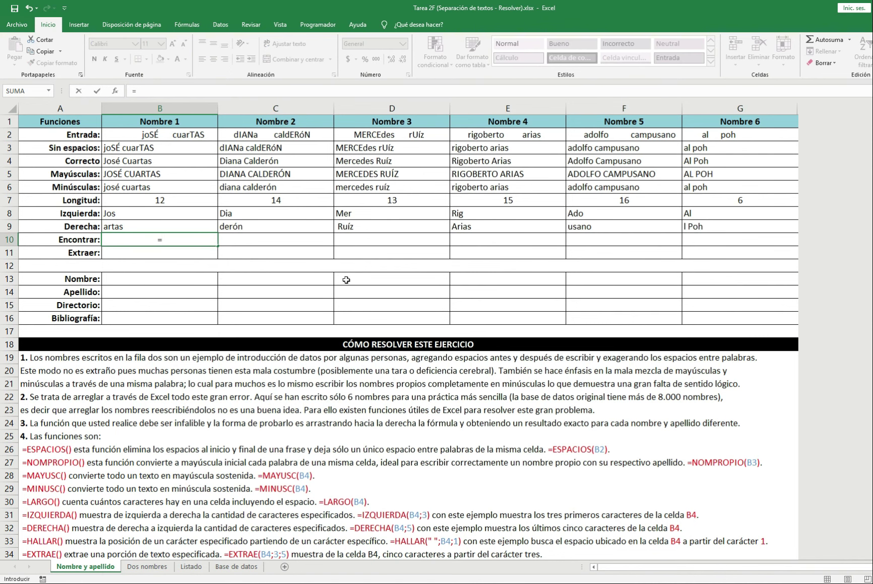
text(hal)
key(Tab)
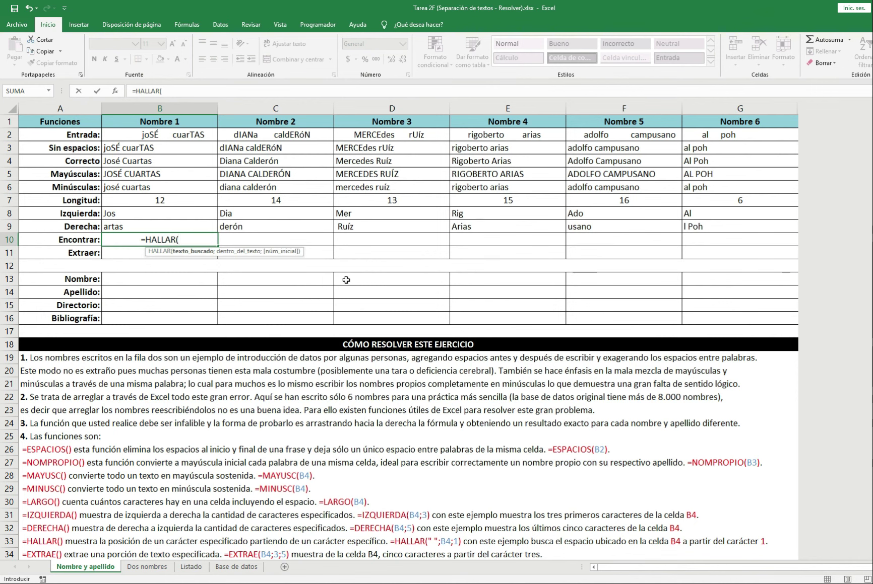
text(" ";)
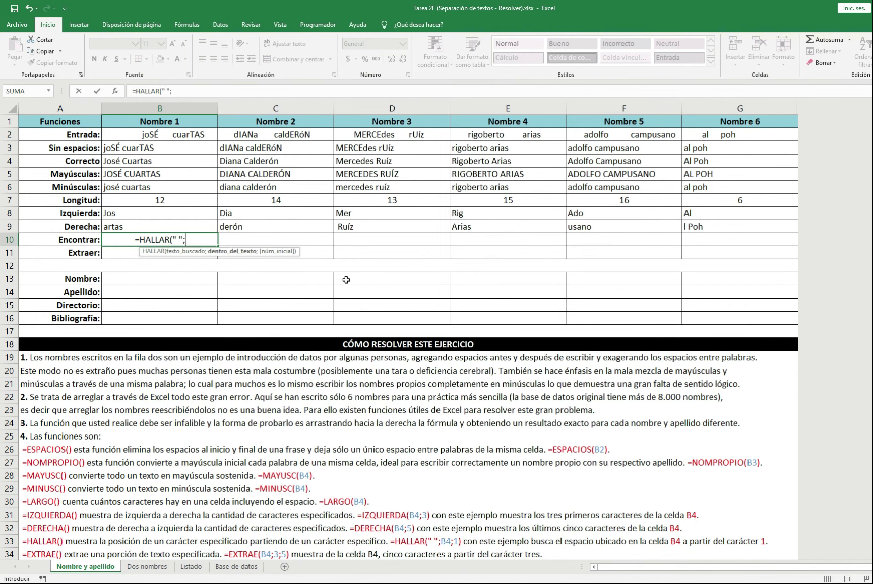
key(Up)
key(Up)
key(Up)
key(Up)
key(Up)
key(Up)
text(;)
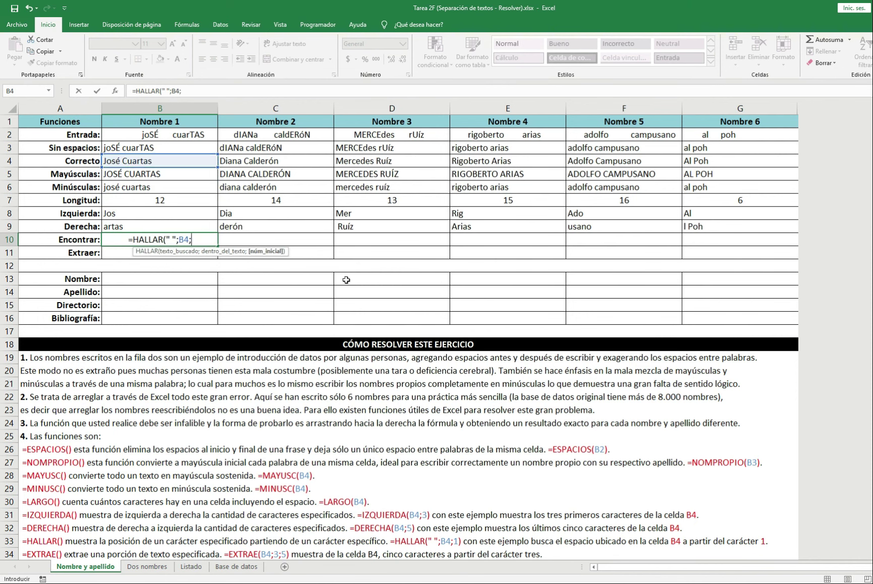
text(1))
key(Return)
key(Up)
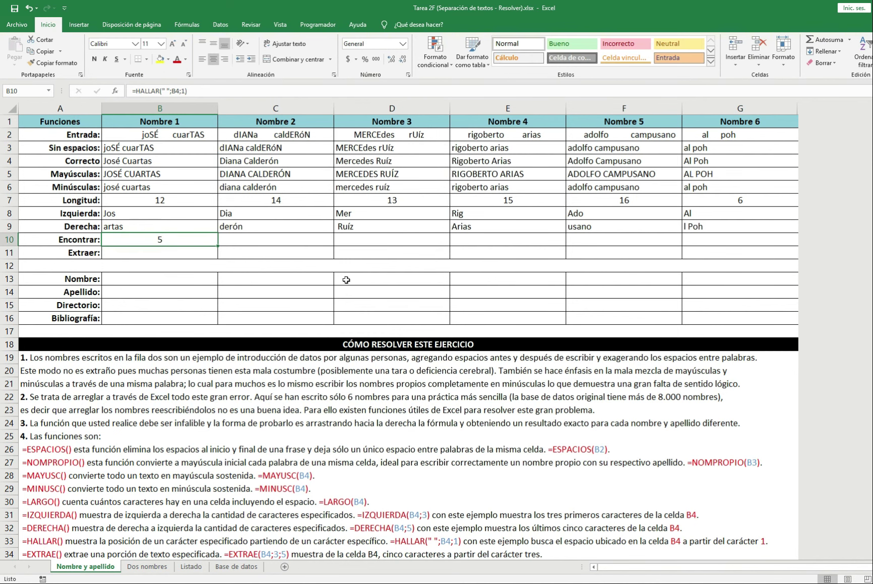
key(shift+Right)
key(shift+Right)
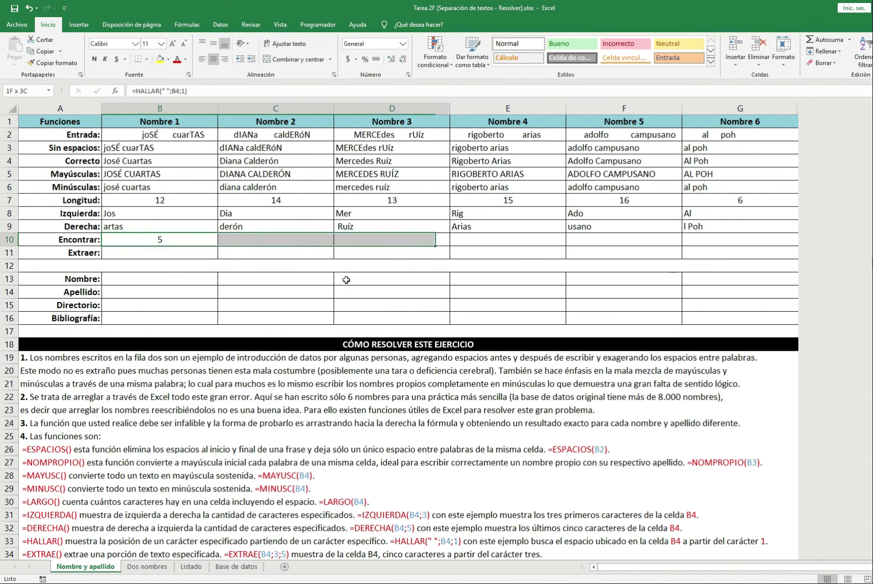
key(shift+Right)
key(shift+Right)
key(shift+Right)
key(ctrl+d)
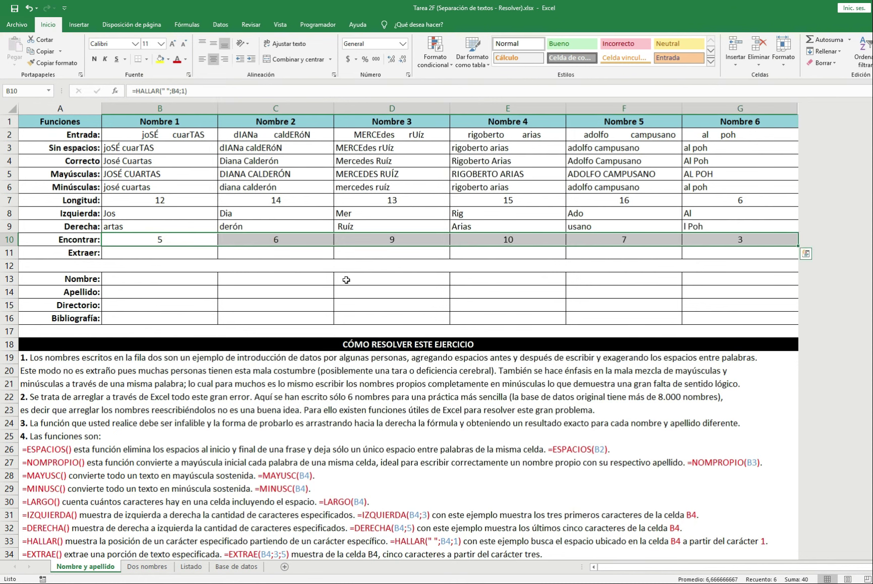
key(Right)
key(Right)
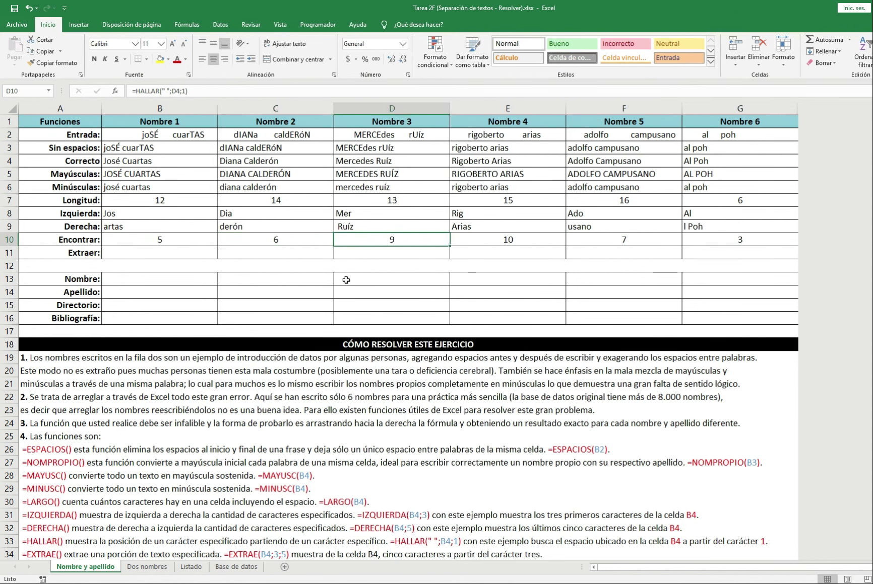
key(Right)
key(Right)
key(Right)
key(Left)
key(Left)
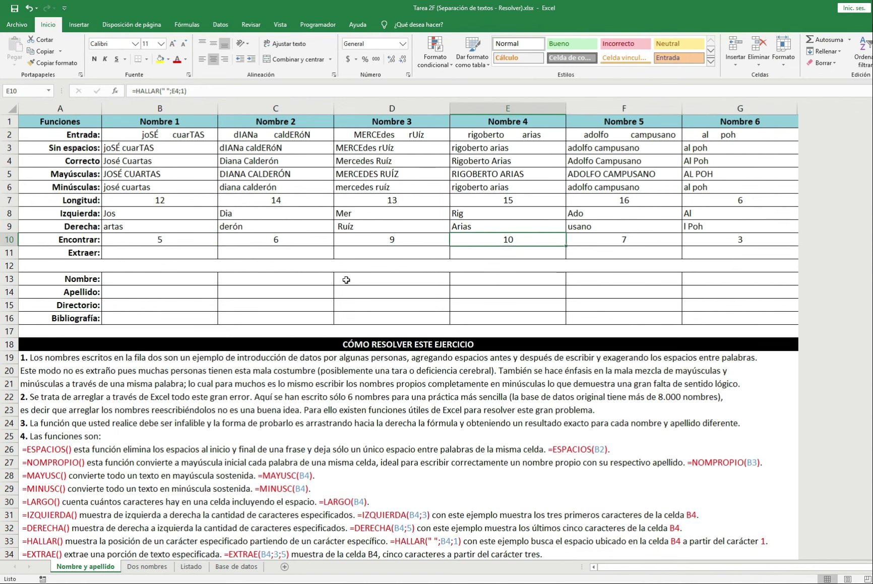
key(Left)
key(Left)
key(Left)
key(Down)
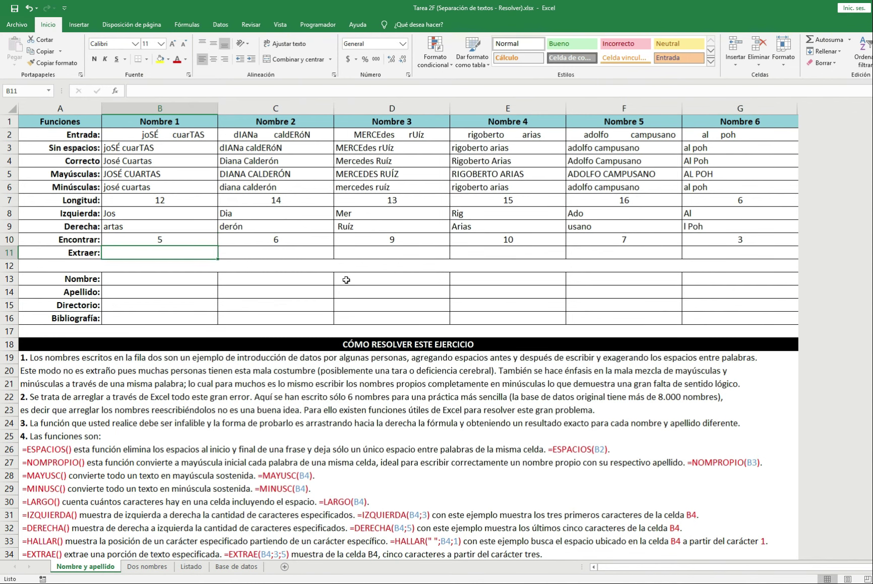
Step: Enter =EXTRAE(B4;3;7) in B11, confirming it returns 'sé Cuar'
text(=e)
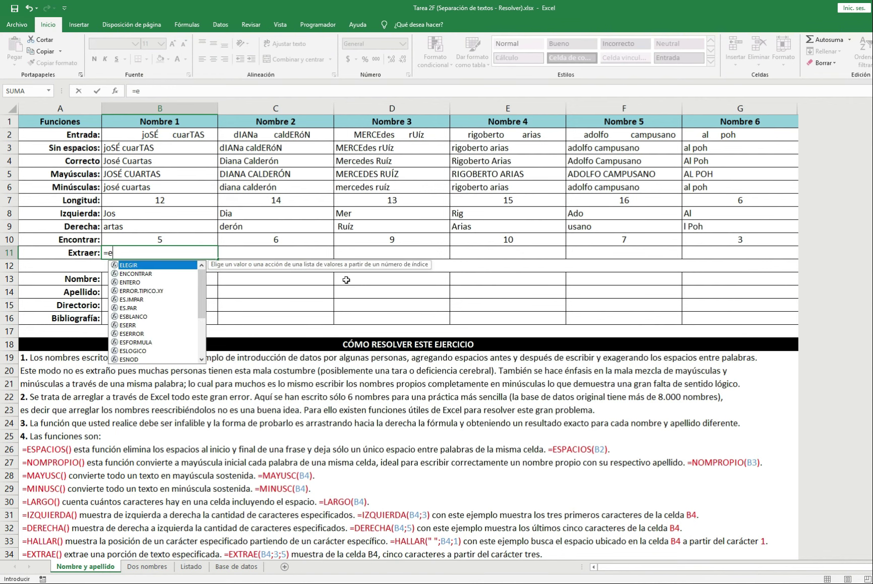
text(xt)
key(Tab)
key(Up)
key(Up)
key(Up)
key(Up)
key(Up)
key(Up)
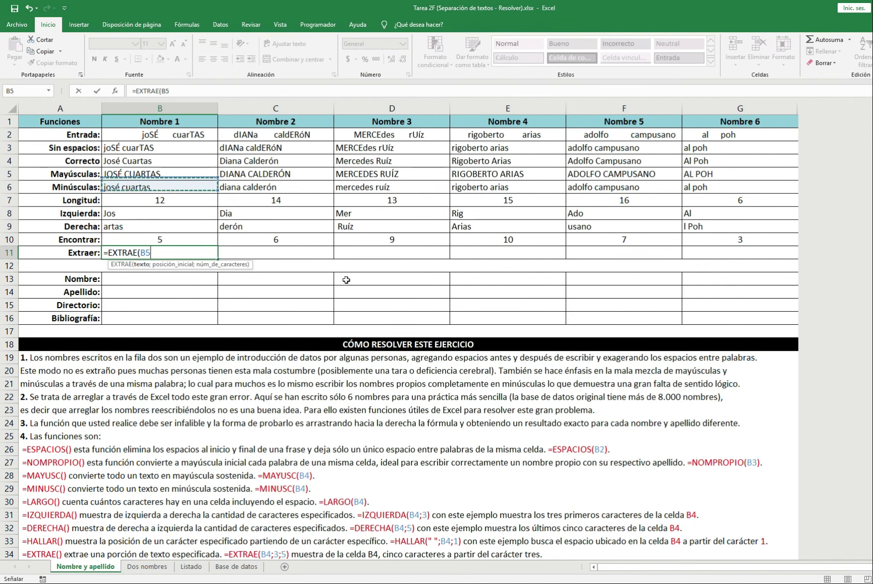
key(Up)
text(;)
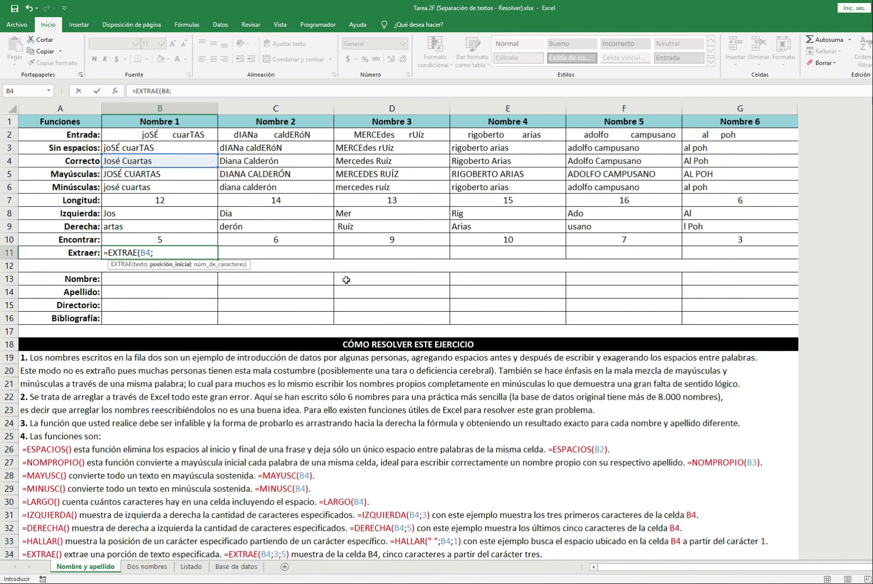
text(3;)
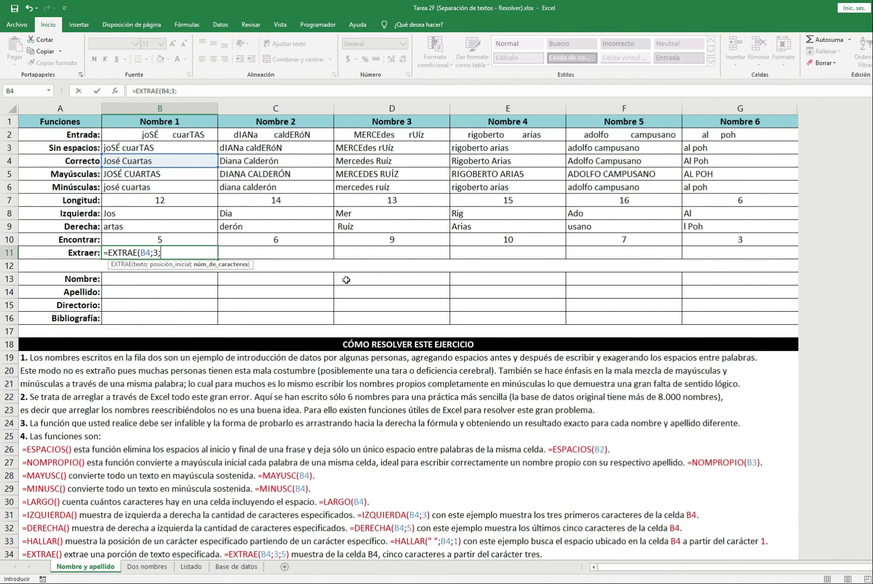
text(7))
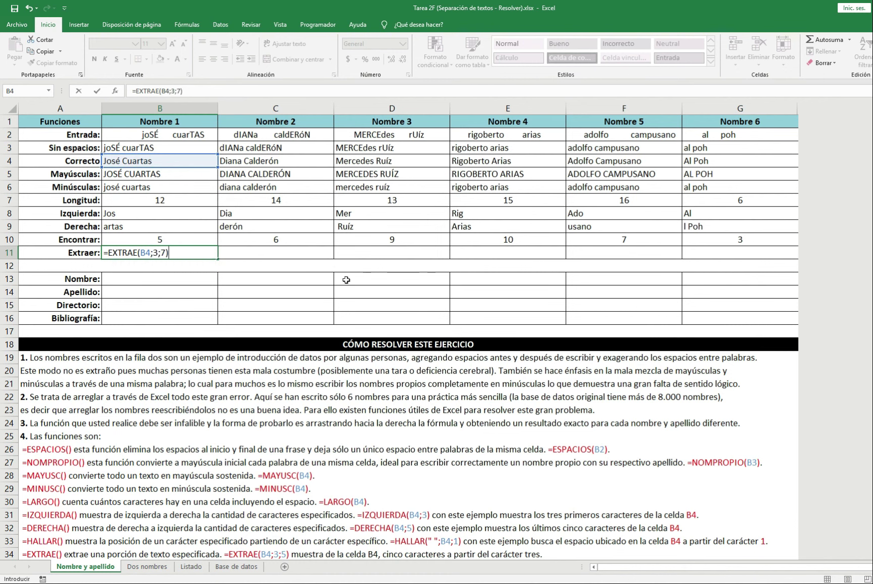
key(Return)
key(Up)
key(F2)
key(Left)
key(Left)
key(Left)
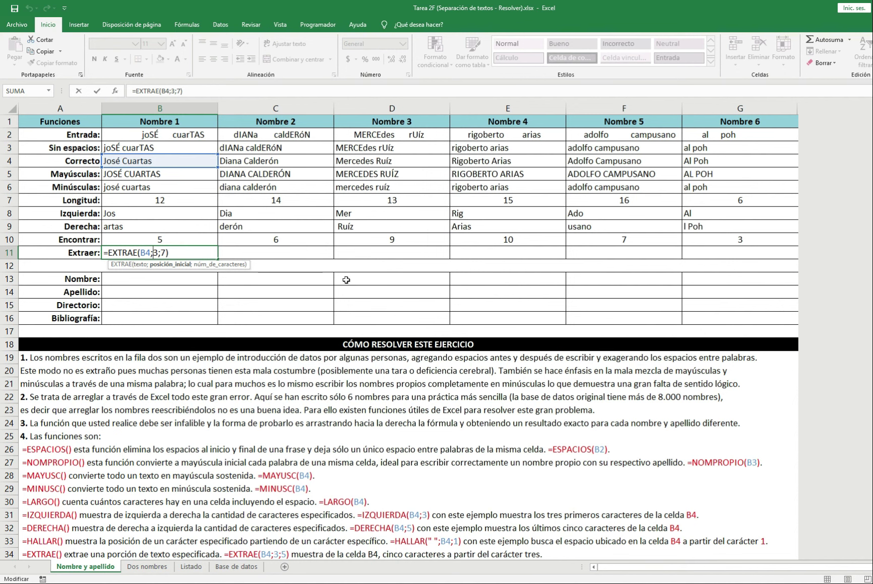
key(Left)
key(Right)
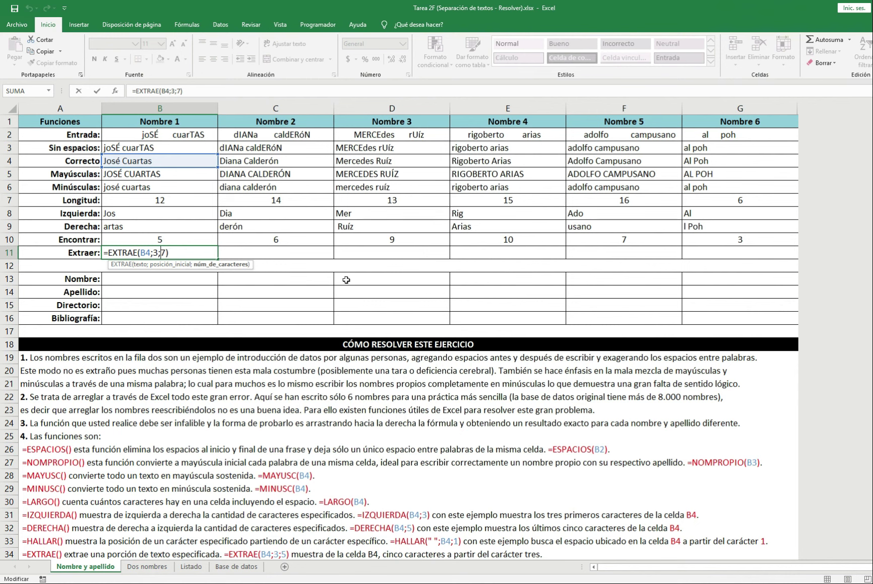
key(ctrl+Return)
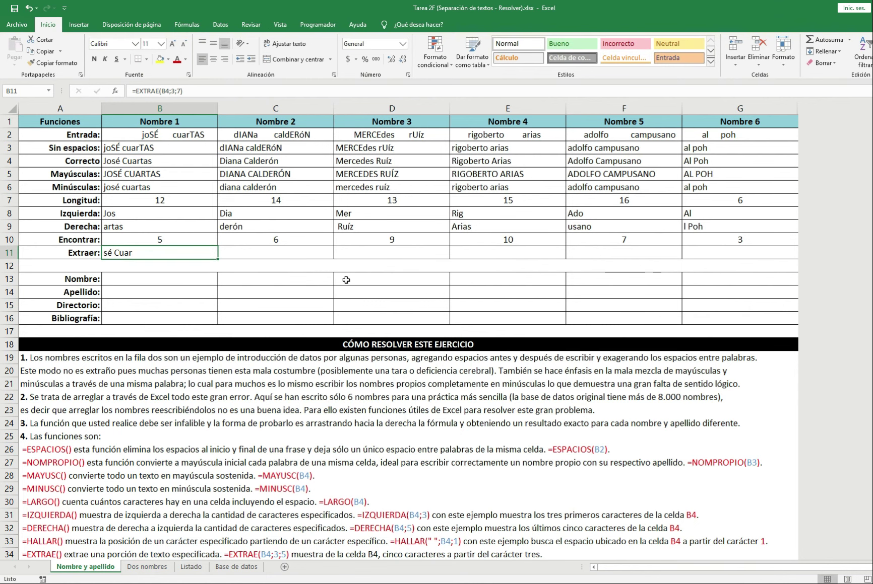
Step: Copy the extract formula across B11:G11, giving results like 'ana Cal' and 'rcedes'
key(shift+Right)
key(shift+Right)
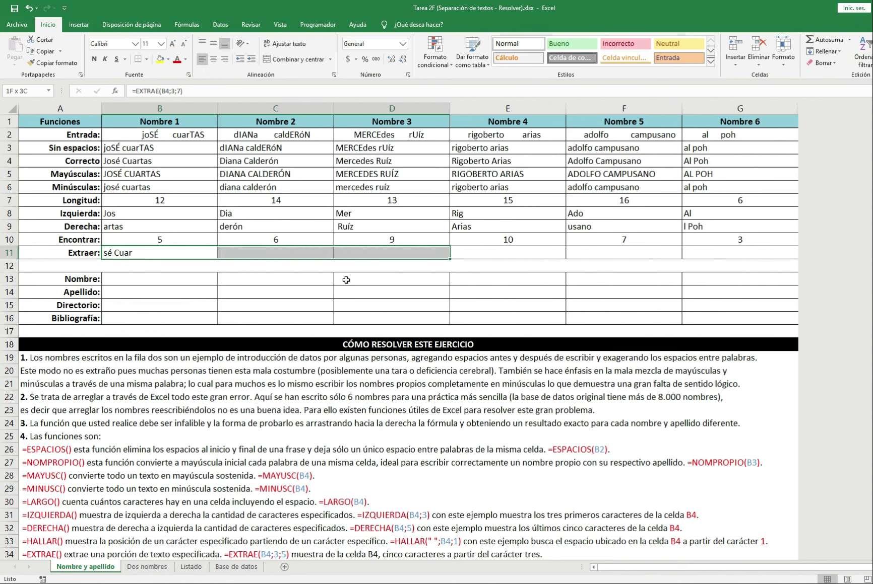
key(shift+Right)
key(shift+Right)
key(shift+Right)
key(ctrl+d)
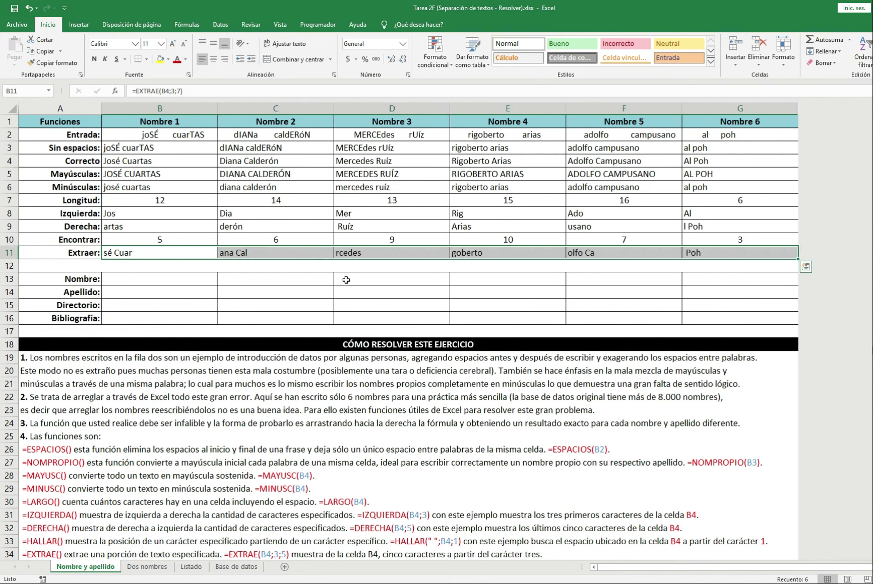
key(Down)
key(Down)
key(Down)
key(Up)
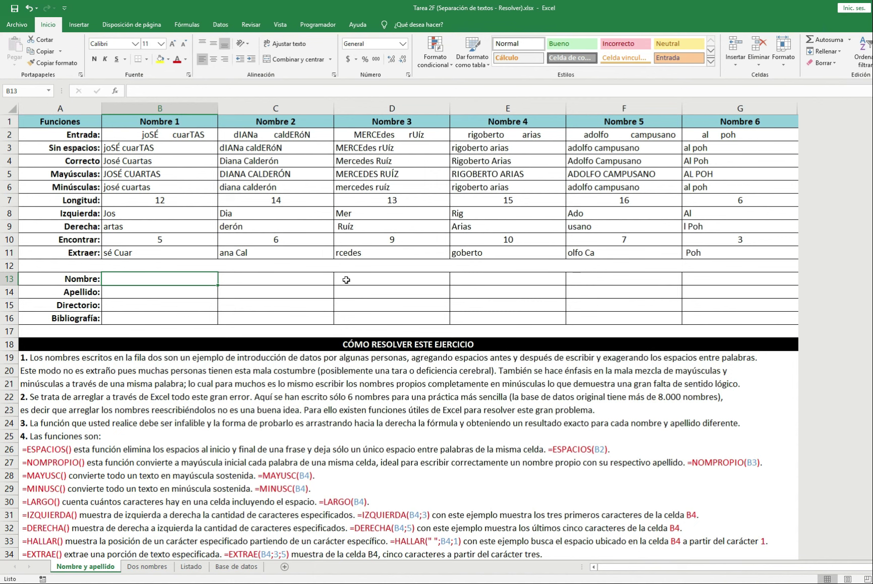
Step: Enter José in the first Nombre cell and 'Diana C' in the next Nombre cell
key(Down)
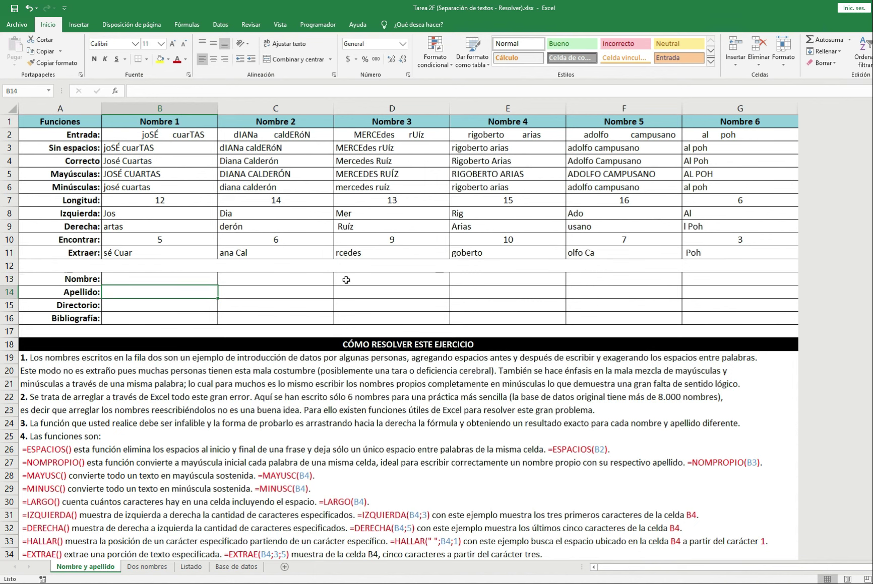
key(Up)
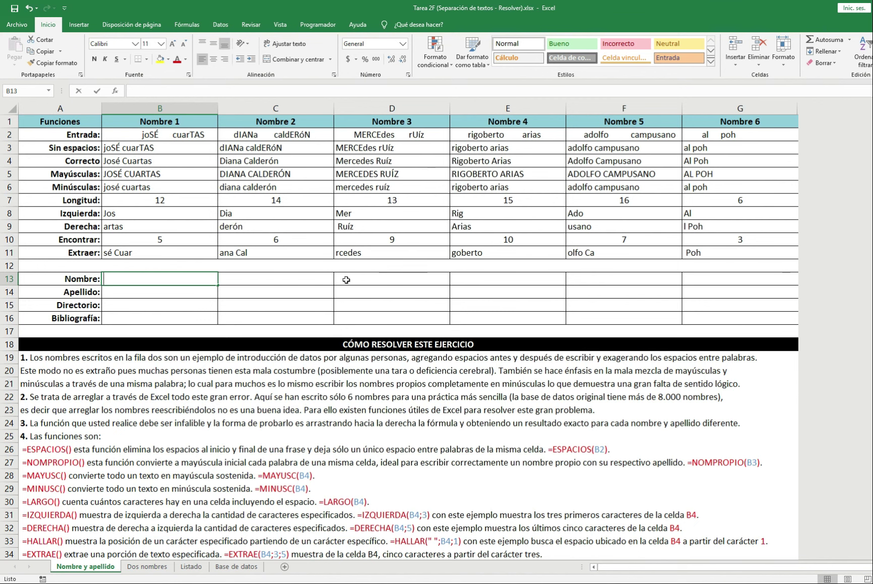
text(José)
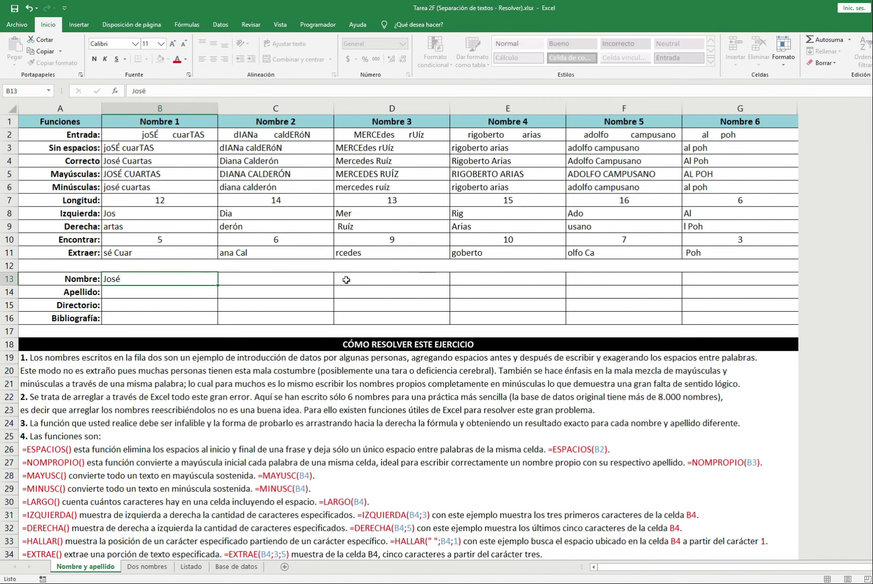
key(ctrl+Return)
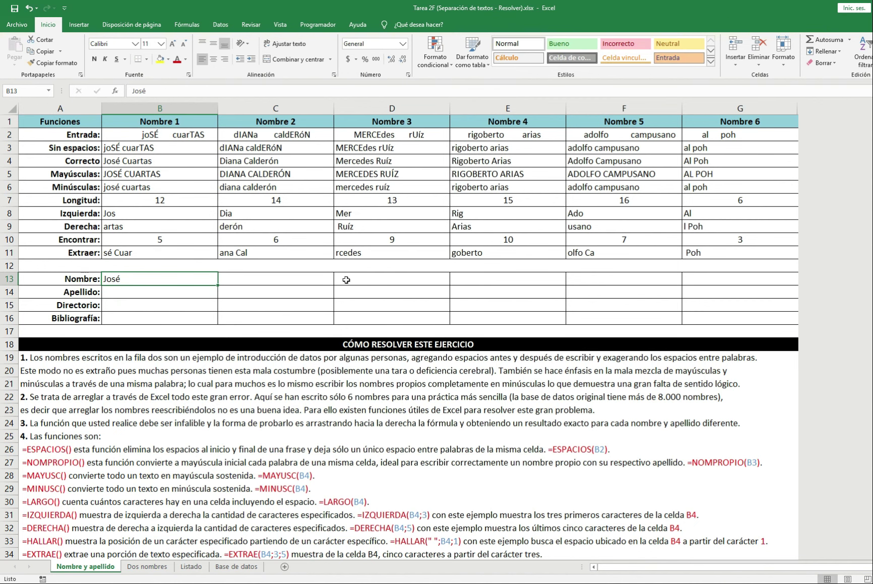
key(shift+Right)
key(shift+Right)
key(shift+Right)
key(shift+Right)
key(shift+Right)
key(shift+Left)
key(shift+Left)
key(shift+Left)
key(Right)
text(Diana )
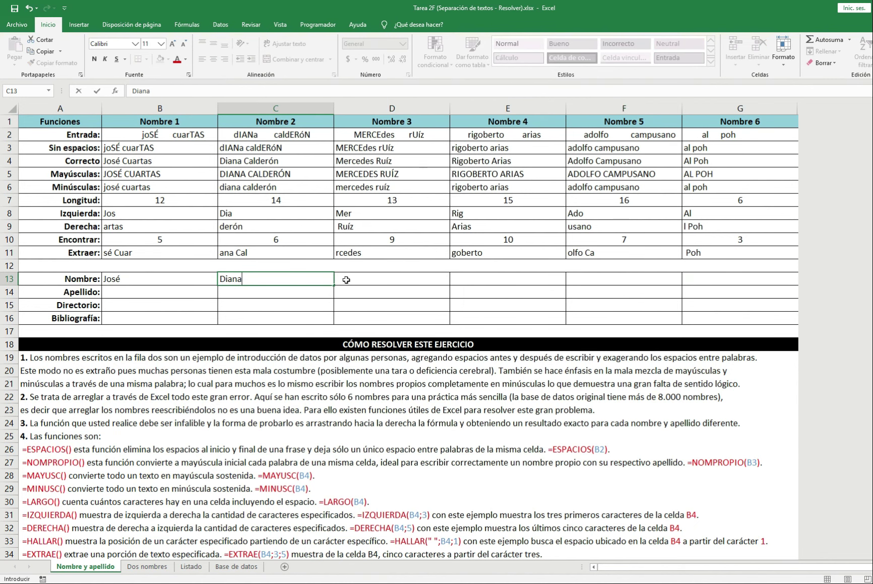
text(C)
key(ctrl+Return)
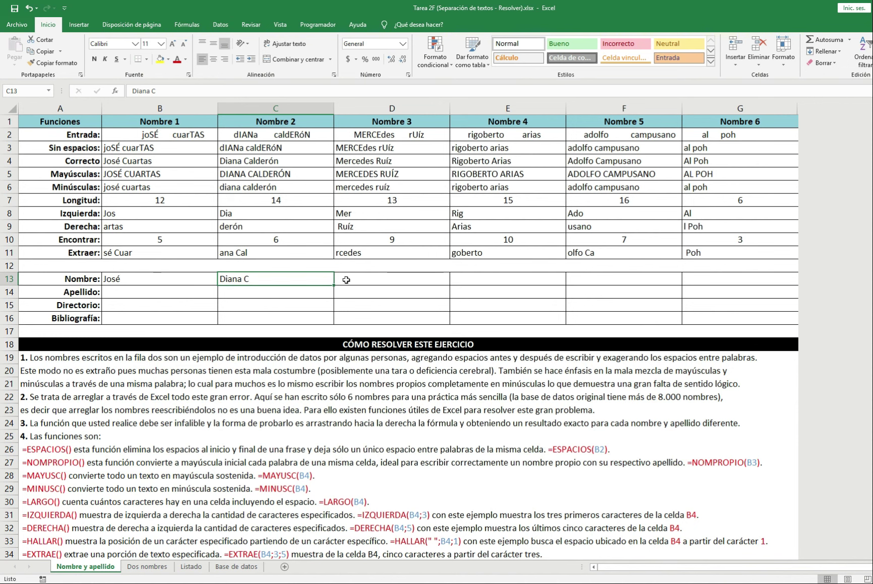
key(Left)
key(Right)
key(Right)
key(Right)
key(Right)
key(Right)
key(Left)
key(Left)
key(Left)
key(Left)
key(Delete)
key(Left)
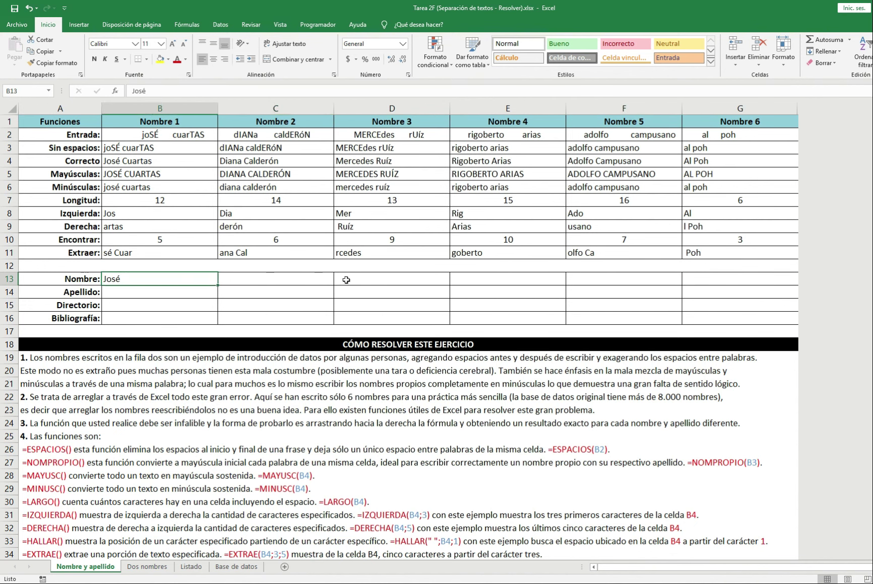
key(Down)
key(Up)
key(F2)
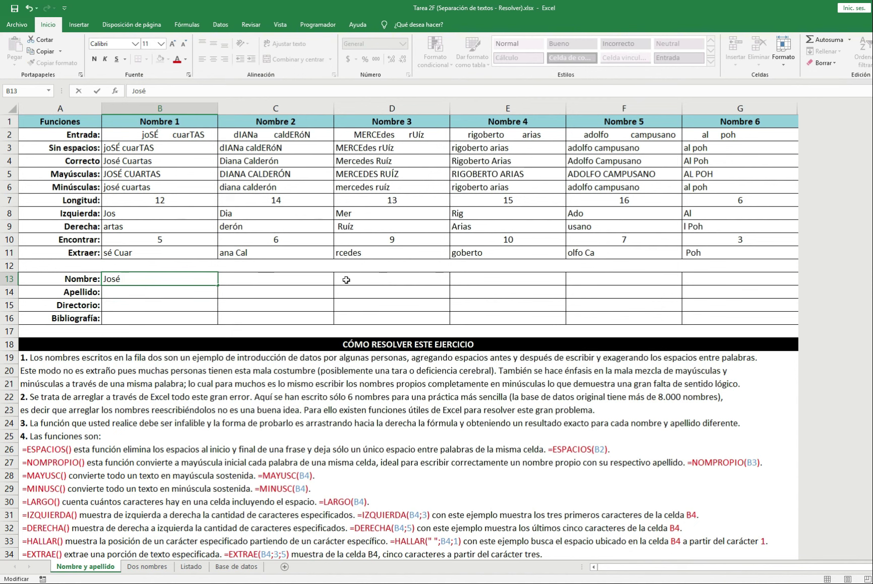
key(Return)
Step: Try =LARGO(B13) in B14, then undo to clear the example values
text(=la)
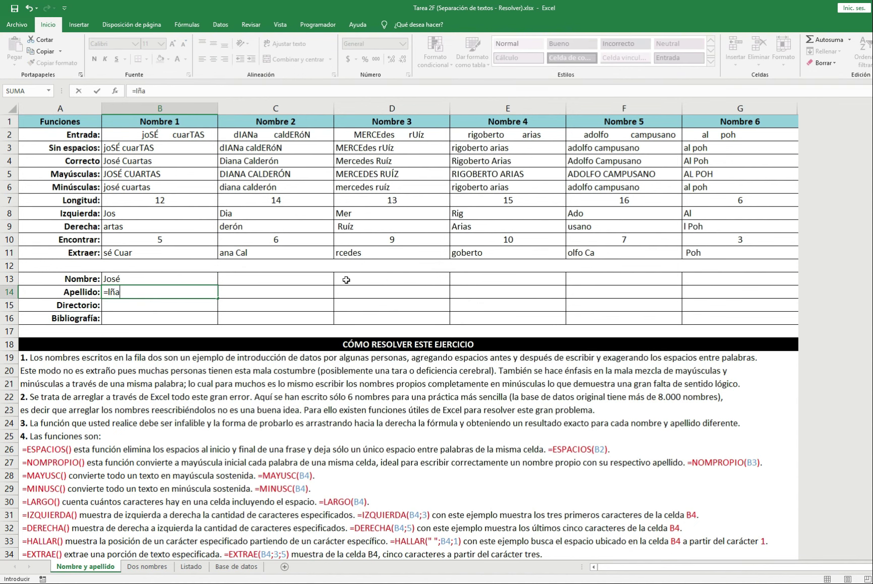
text(rgo(b13))
key(Return)
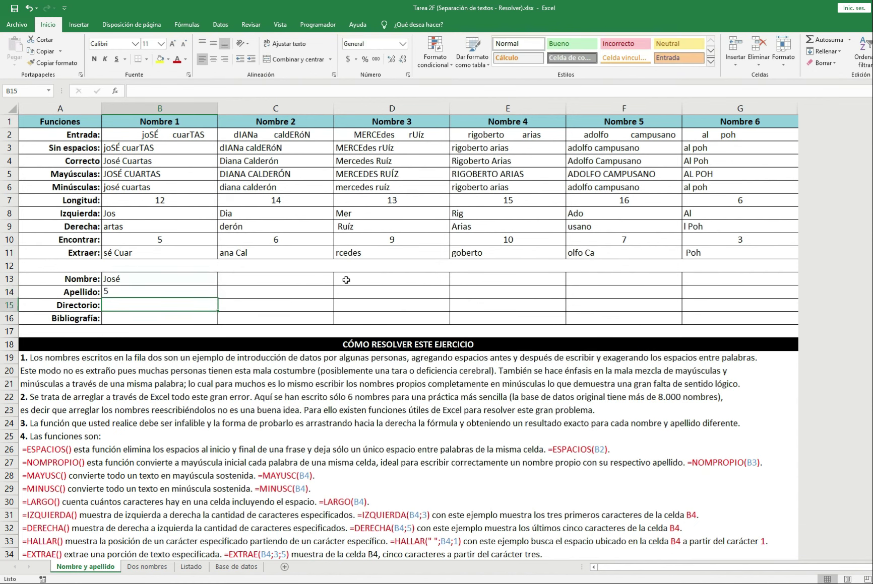
key(Up)
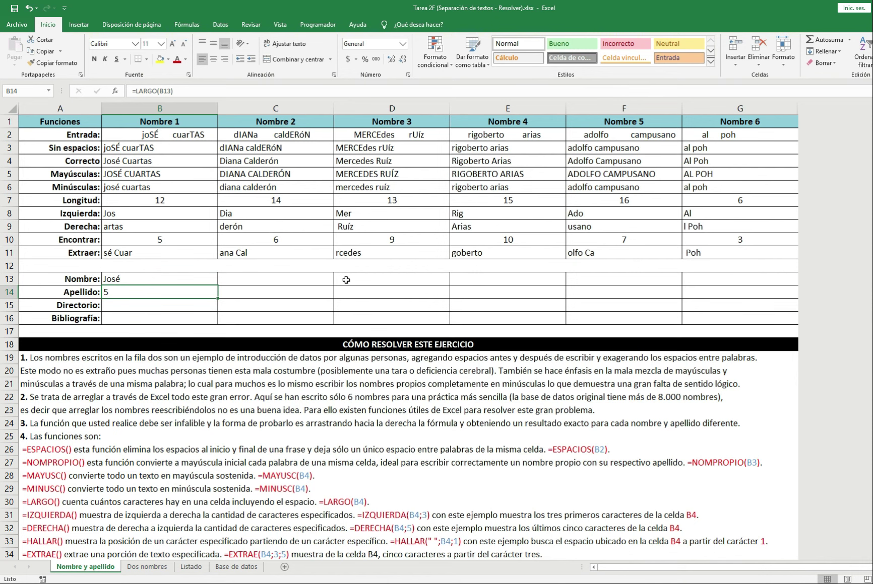
key(Up)
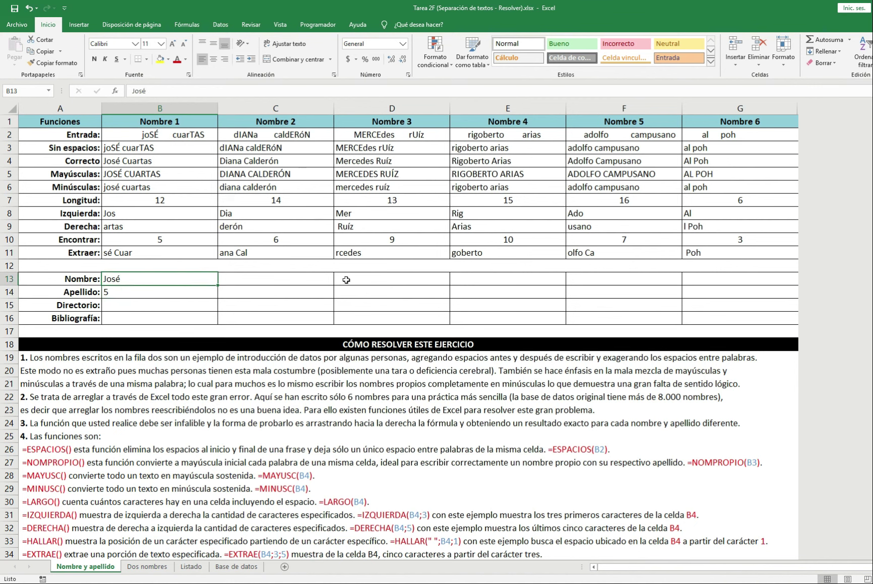
key(F2)
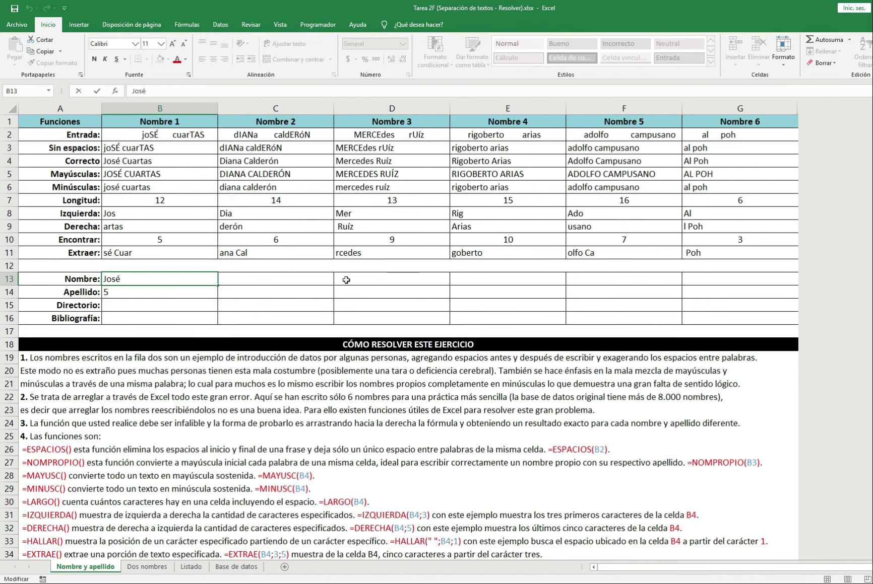
key(Escape)
key(ctrl+z)
key(ctrl+z)
key(Down)
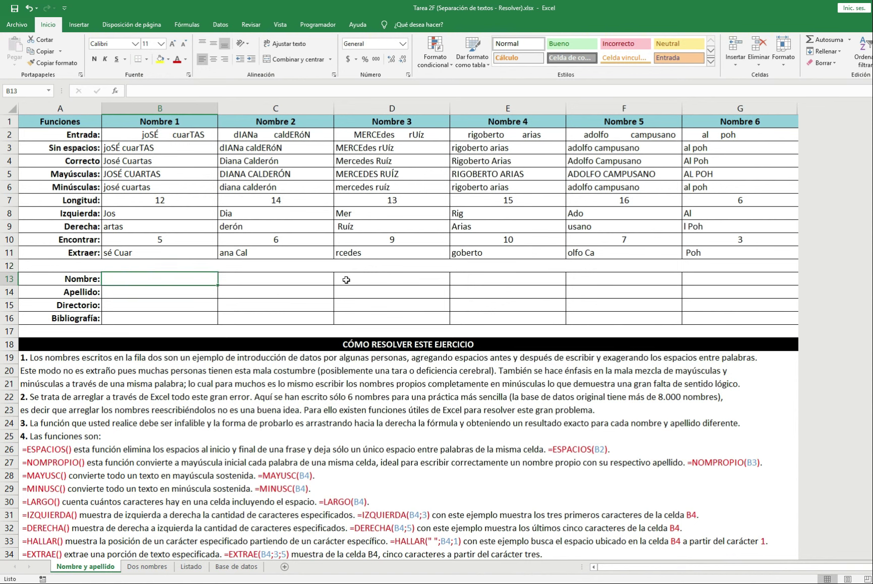
Step: Enter José in B13 and Cuartas in B14
text(José)
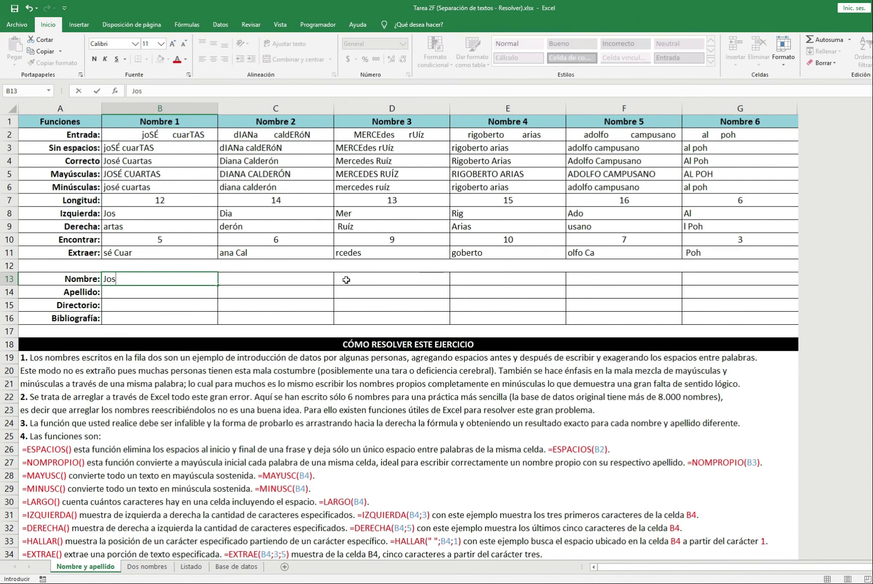
key(Return)
text(Cu)
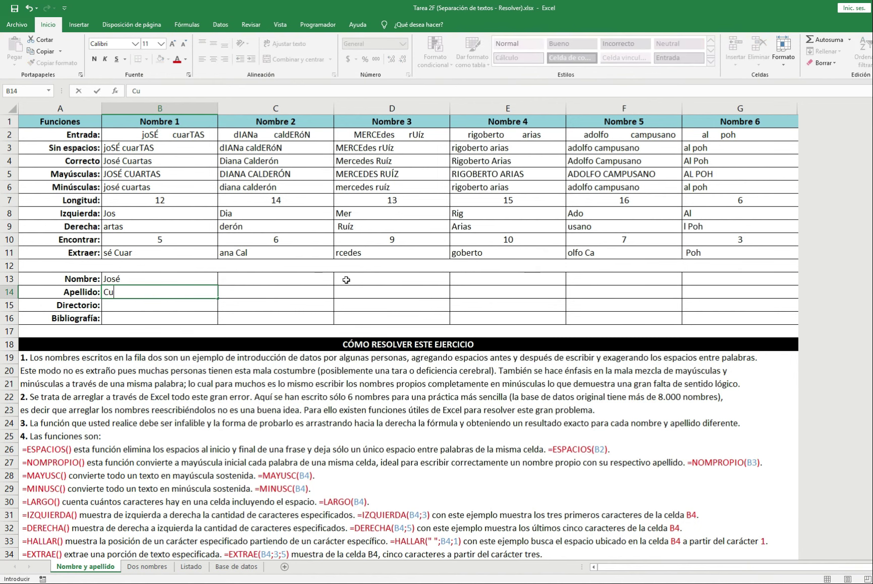
text(artas)
key(Return)
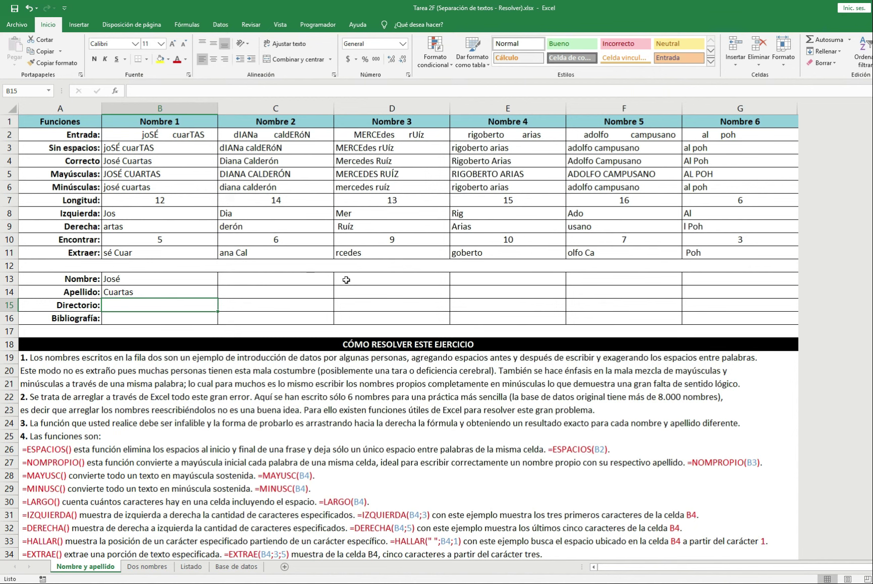
text(=)
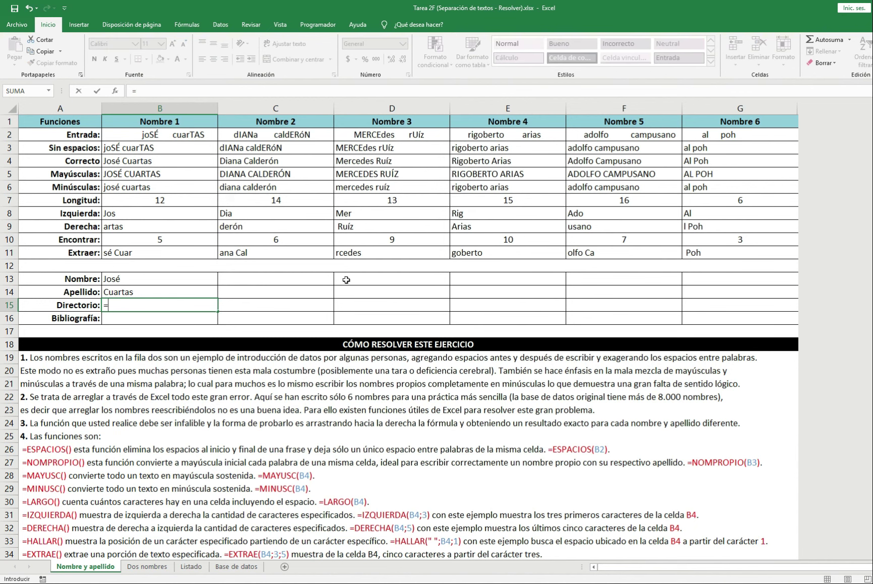
key(Up)
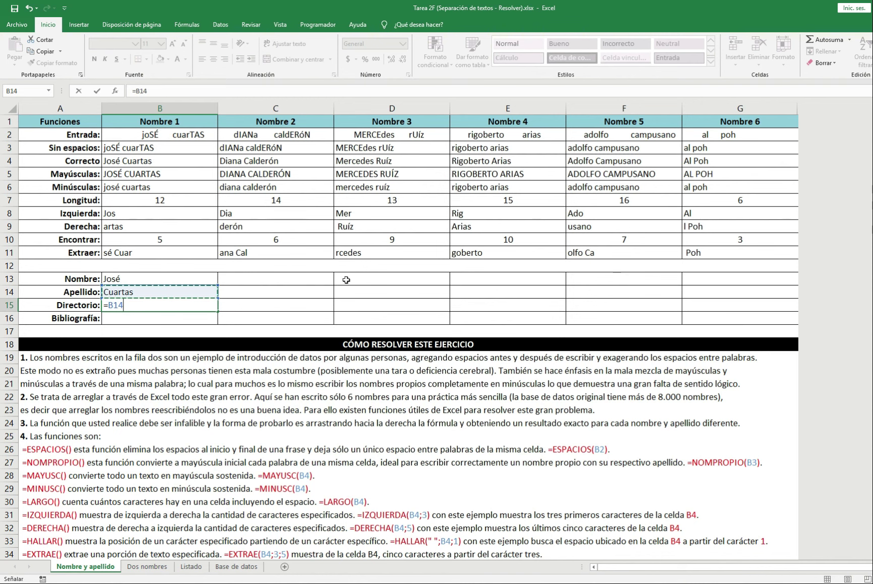
text(&", ")
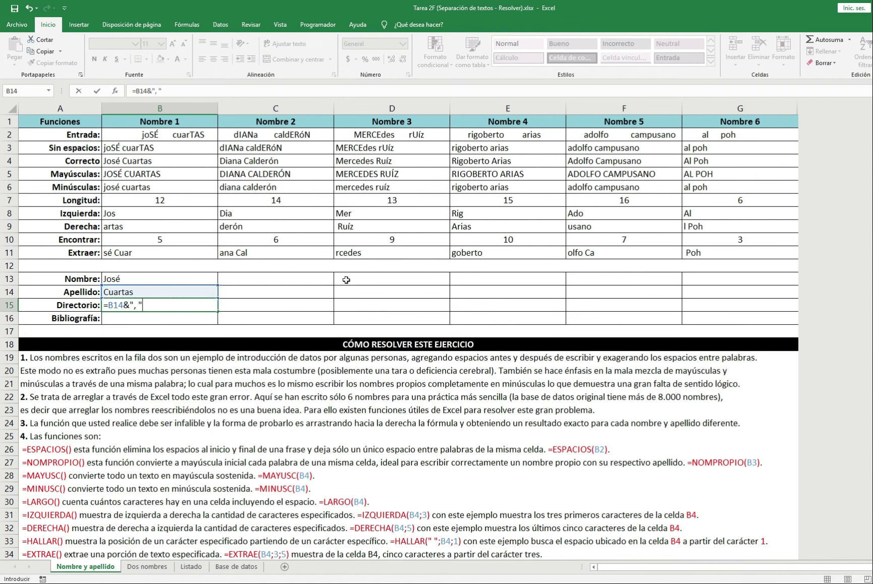
text(&)
key(Up)
key(Up)
key(Return)
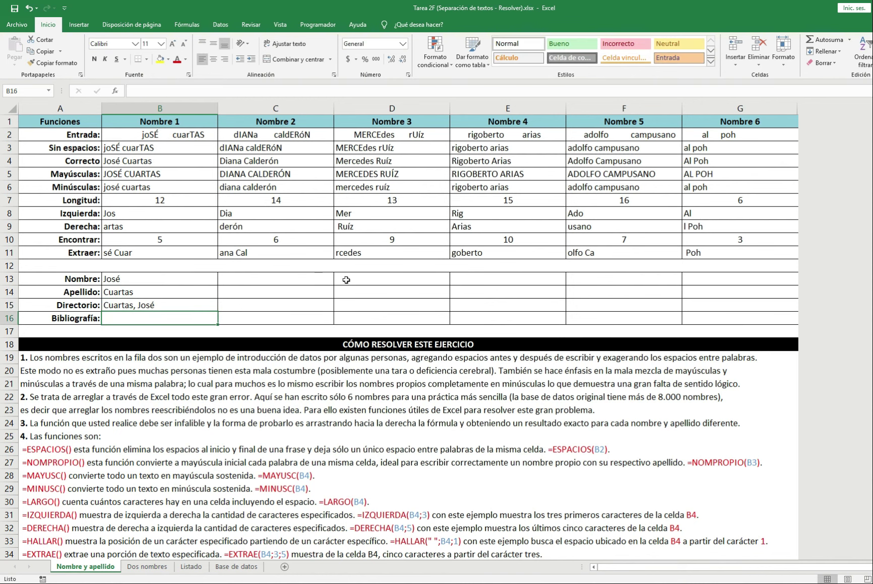
key(Up)
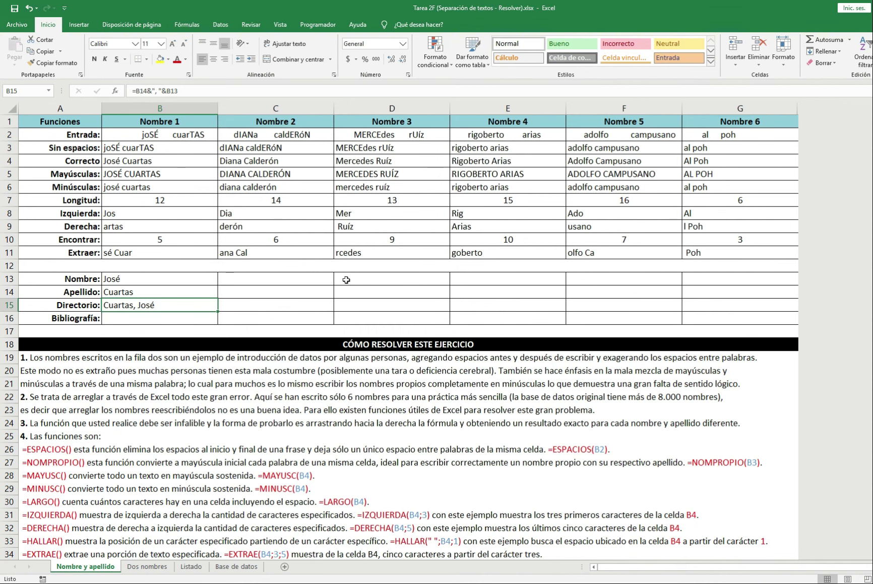
key(Down)
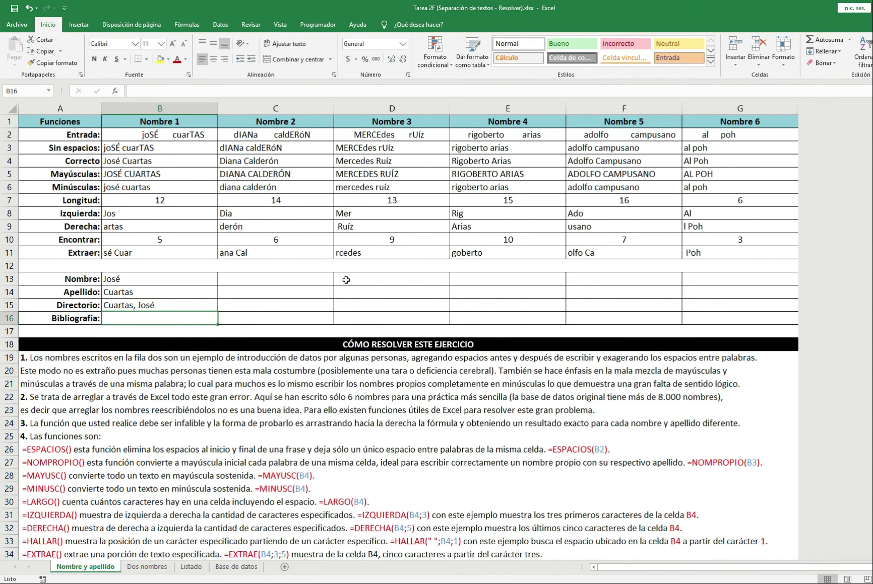
Step: Enter =MAYUSC(B14)&", "&B13 in B16 so Bibliografía shows 'CUARTAS, José'
text(=may)
key(Tab)
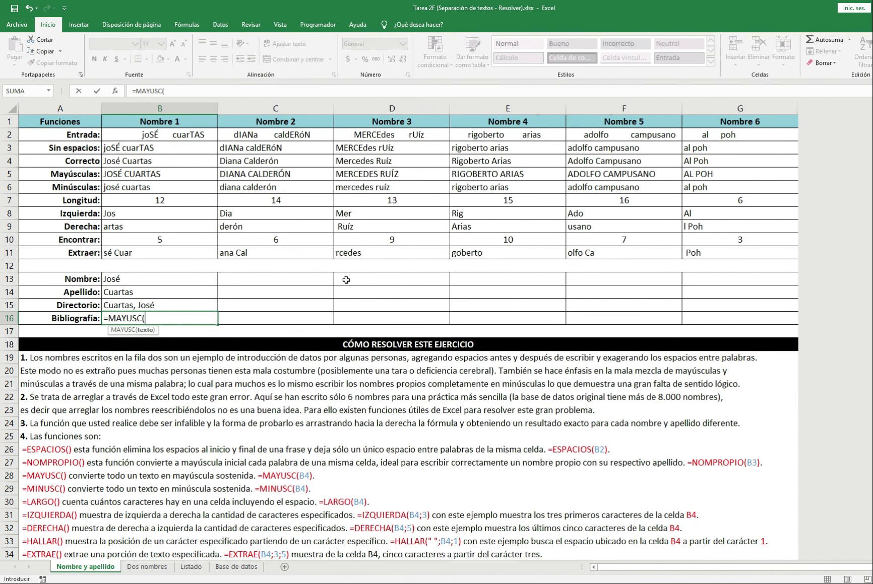
key(Up)
key(Up)
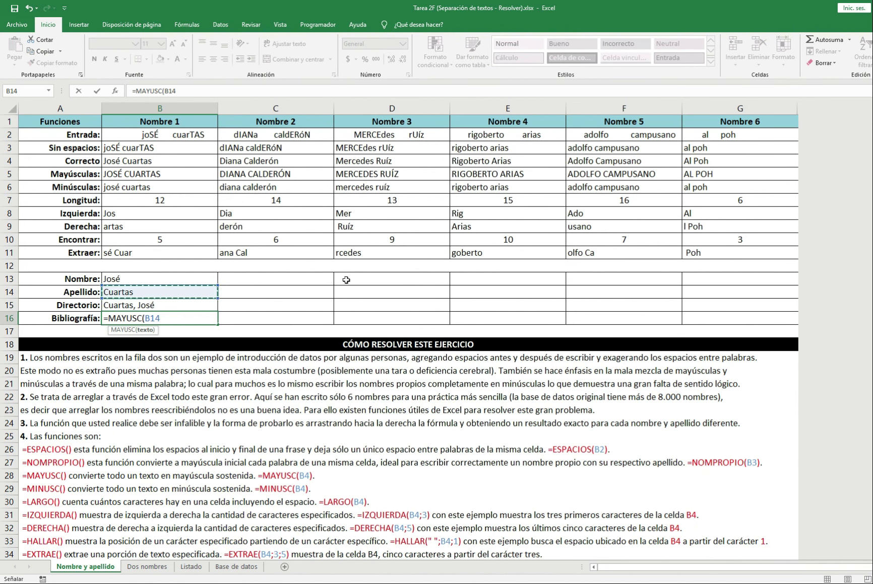
text()&" )
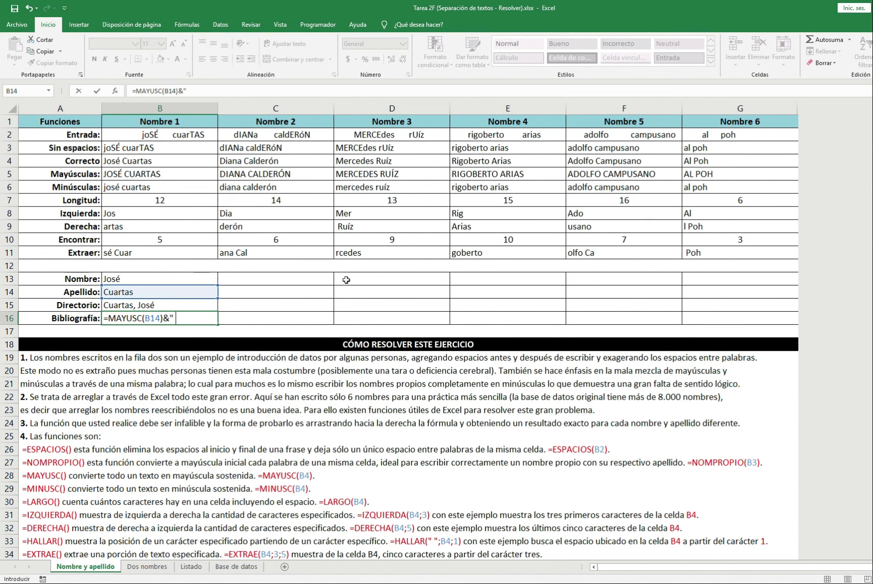
text("&)
key(Up)
key(Up)
key(Up)
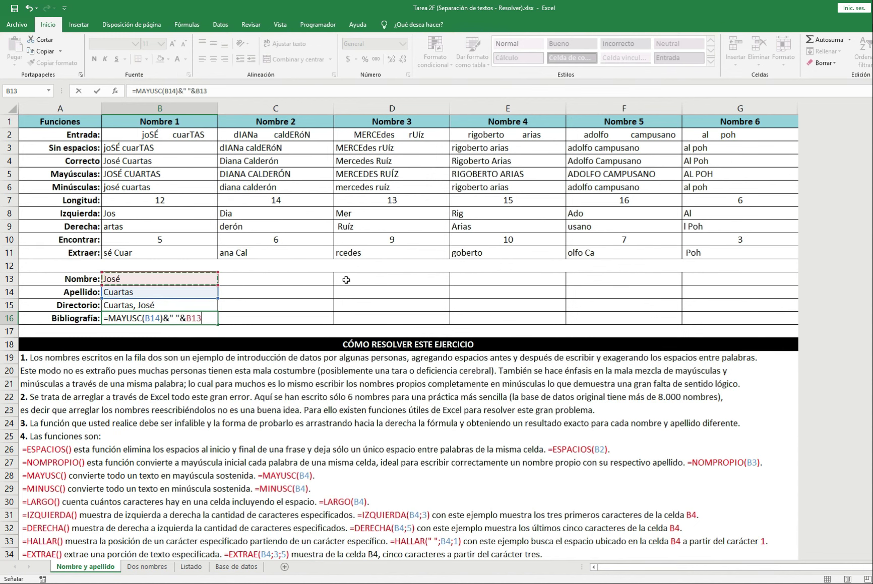
key(F2)
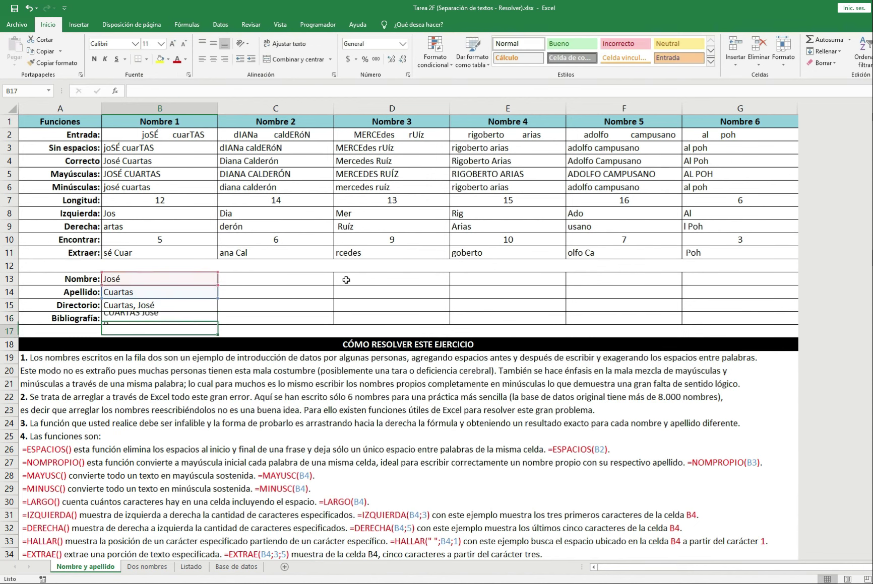
key(Left)
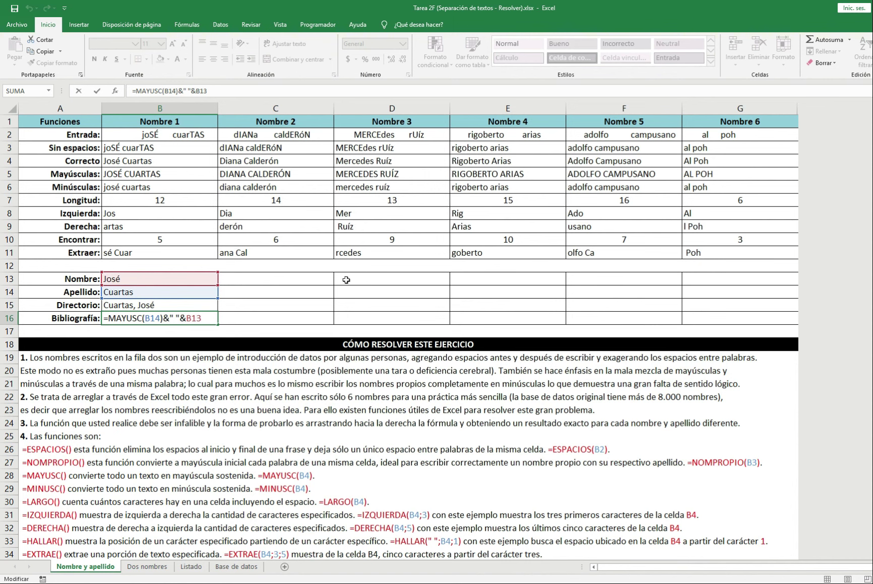
text(,)
key(ctrl+Return)
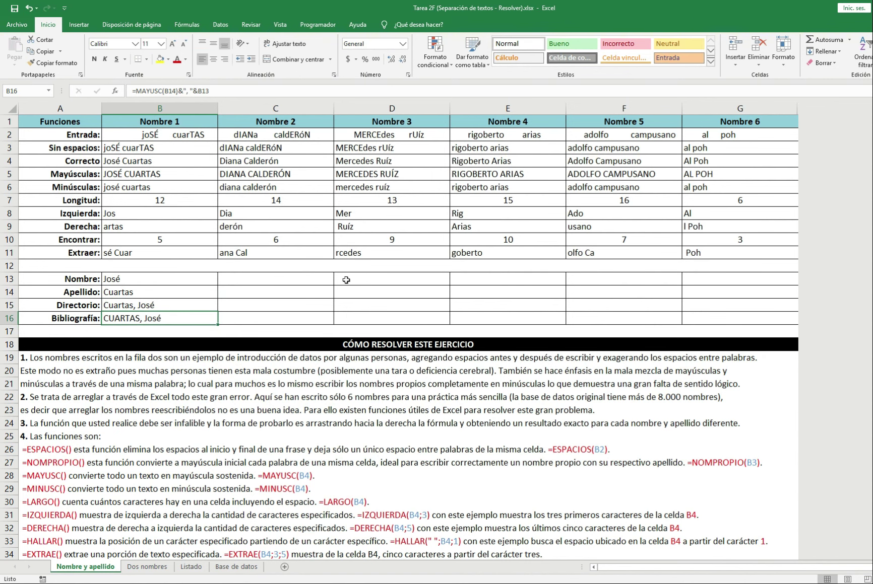
Step: Select B13:B16 and delete the four example entries
key(Up)
key(Up)
key(Up)
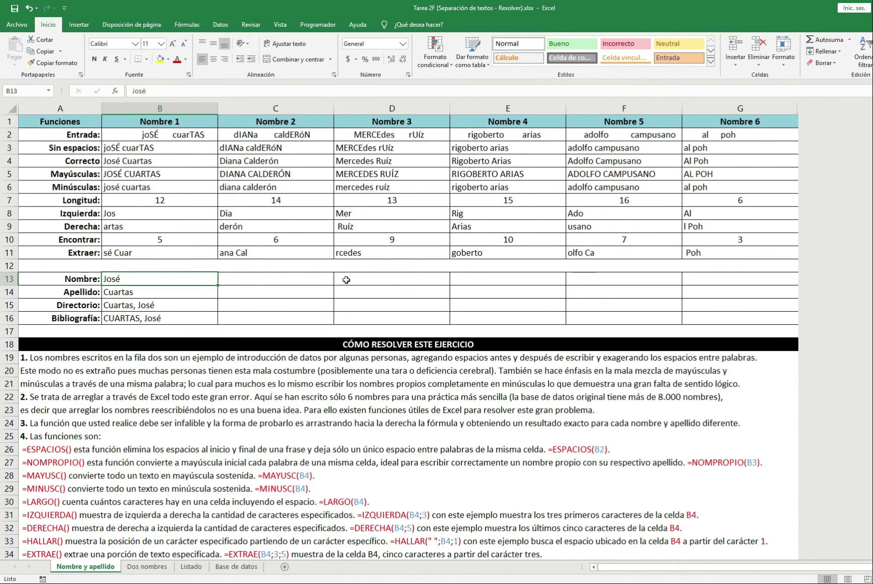
key(shift+Down)
key(shift+Down)
key(shift+Down)
key(shift+Right)
key(shift+Right)
key(shift+Right)
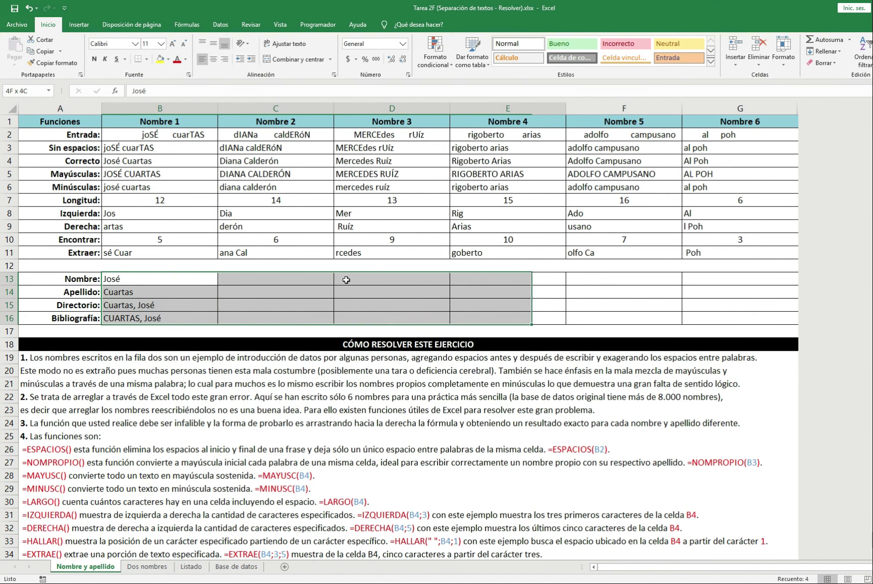
key(shift+Right)
key(shift+Right)
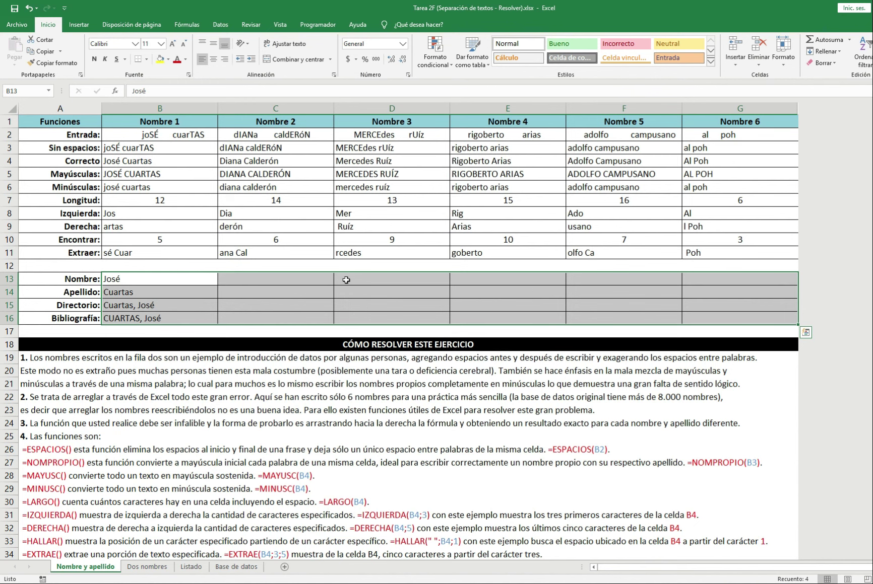
key(shift+Left)
key(shift+Left)
key(shift+Left)
key(shift+Up)
key(shift+Up)
key(shift+Up)
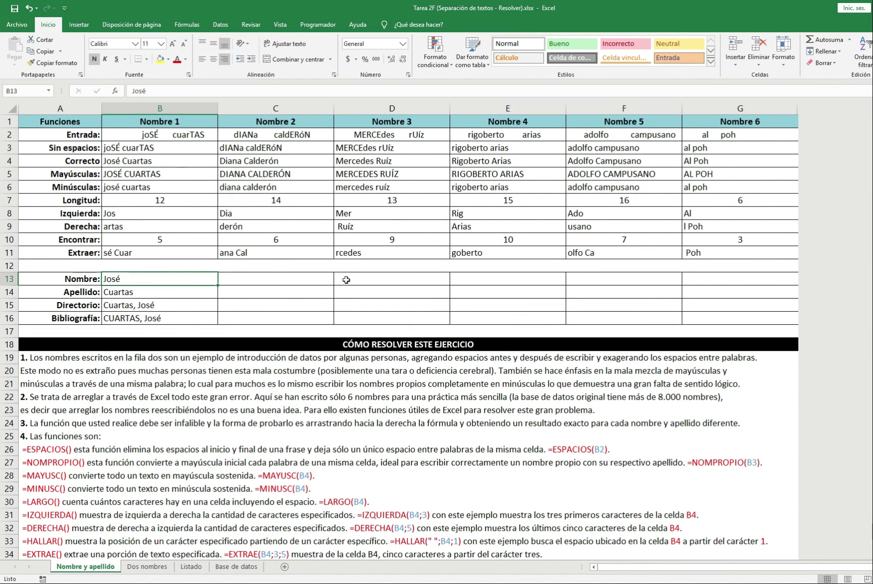
key(shift+Down)
key(shift+Down)
key(shift+Down)
key(Delete)
key(shift+Up)
key(shift+Up)
key(shift+Up)
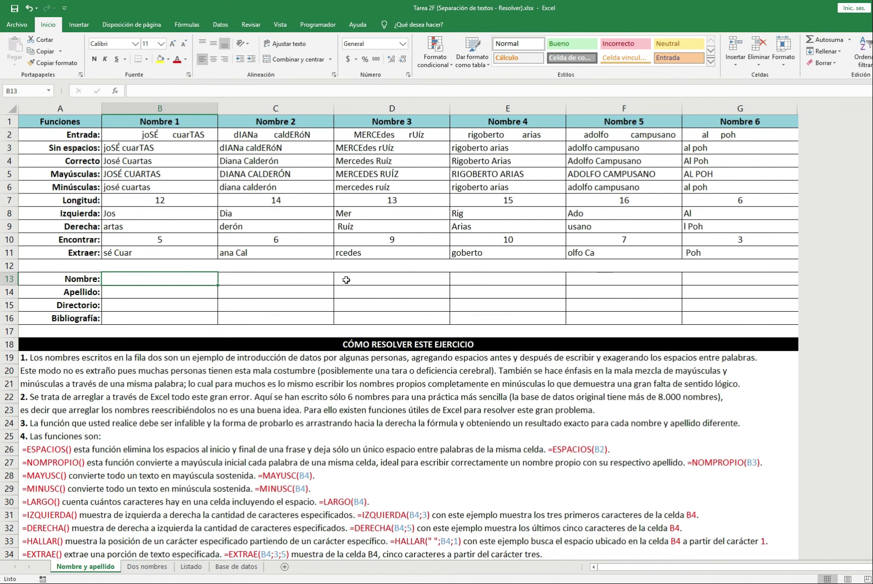
Step: Go past Dos nombres to the Listado sheet and look over its full name, Nombre and Apellido columns
key(ctrl+Page_Down)
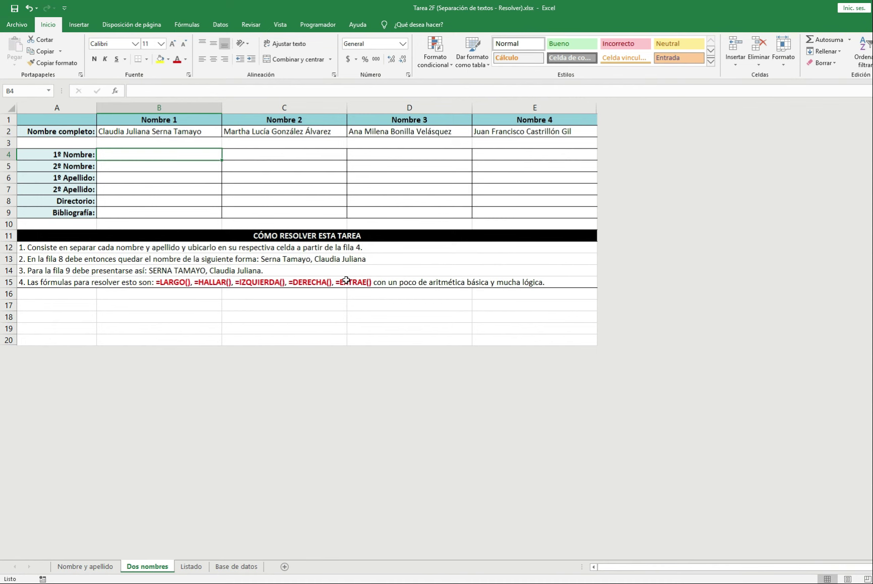
key(ctrl+Page_Down)
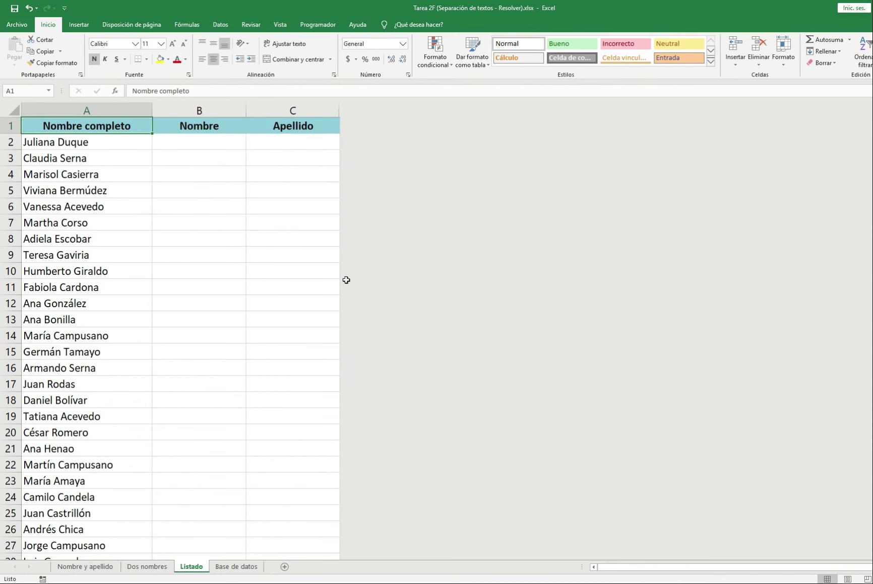
key(Right)
key(Down)
key(Right)
key(Left)
key(Right)
key(Left)
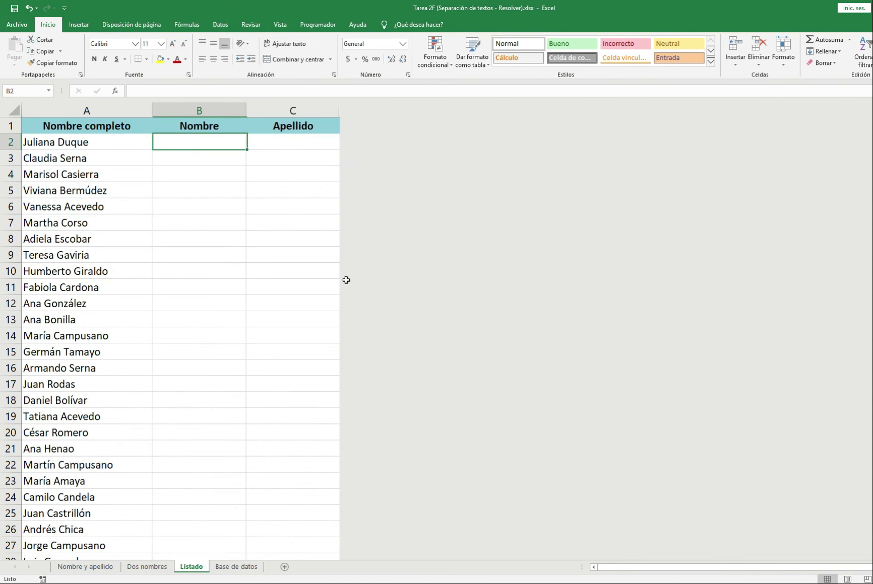
key(Right)
key(Left)
key(Right)
key(Left)
key(Right)
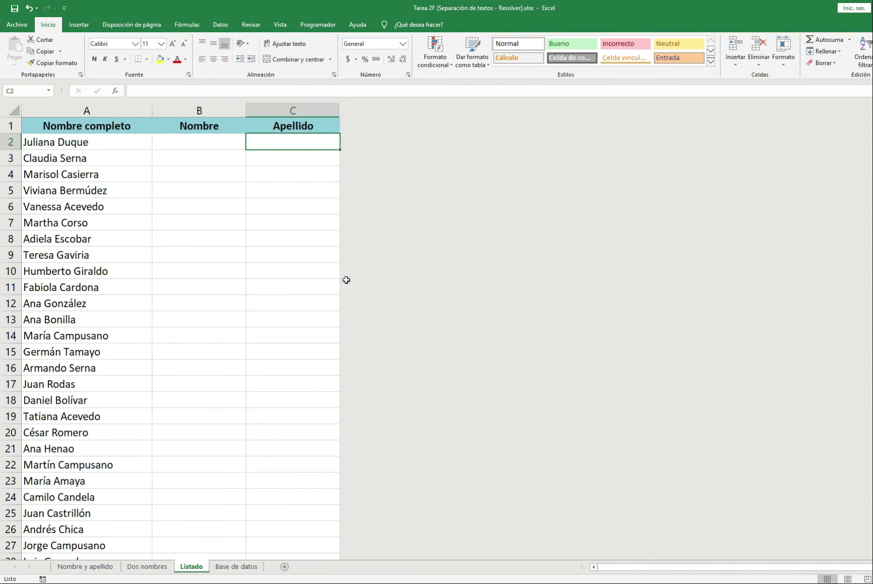
key(Left)
key(Left)
key(Right)
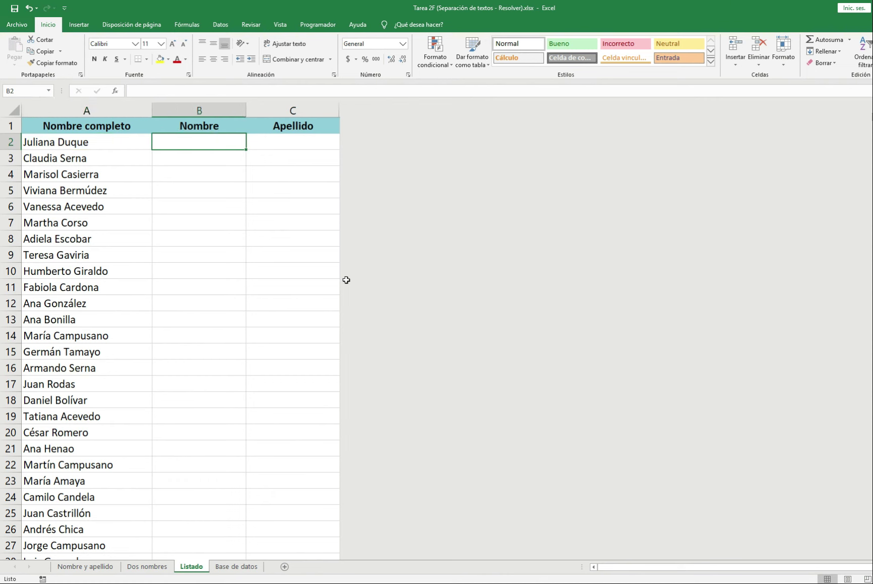
key(Right)
key(Left)
key(Left)
key(Right)
key(Left)
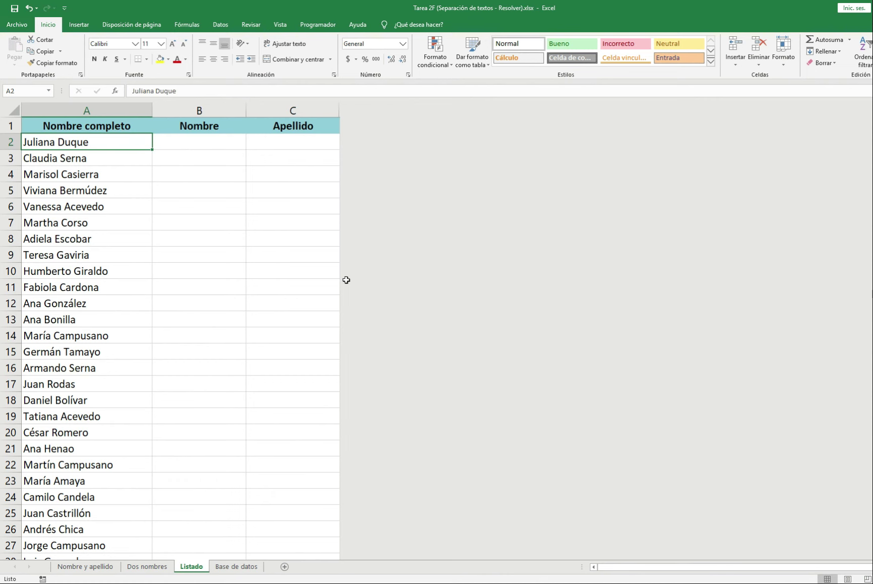
Step: Jump to the last name at row 4001, return to the top, then go to Base de datos
key(ctrl+Down)
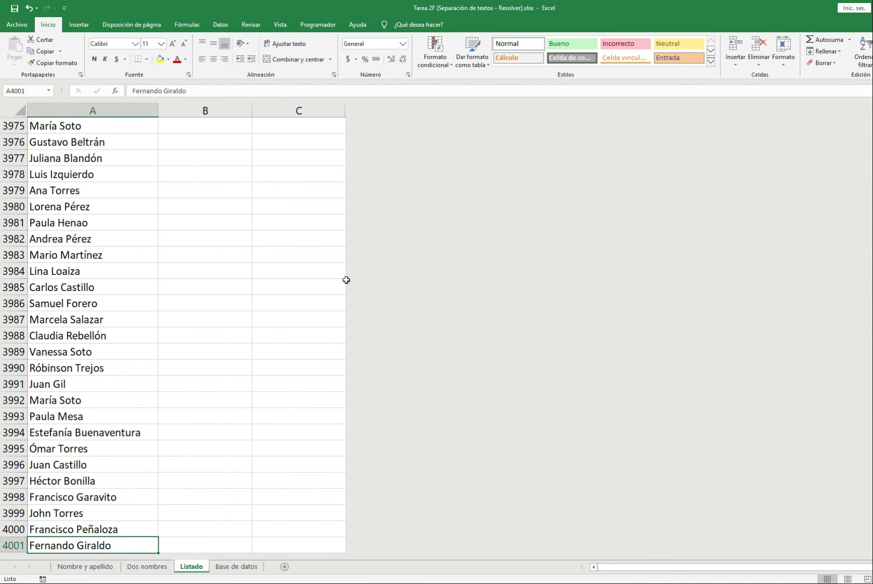
key(ctrl+Up)
key(Down)
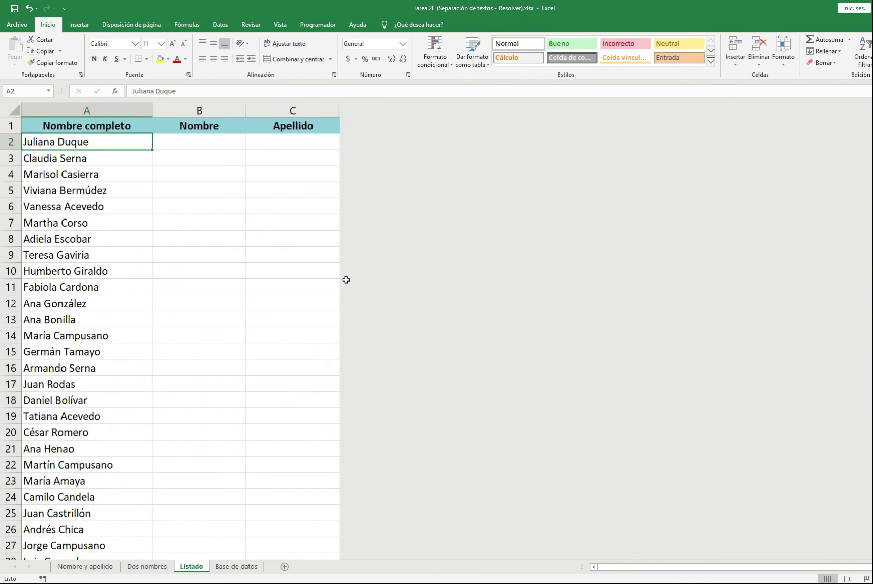
key(Right)
key(ctrl+Page_Down)
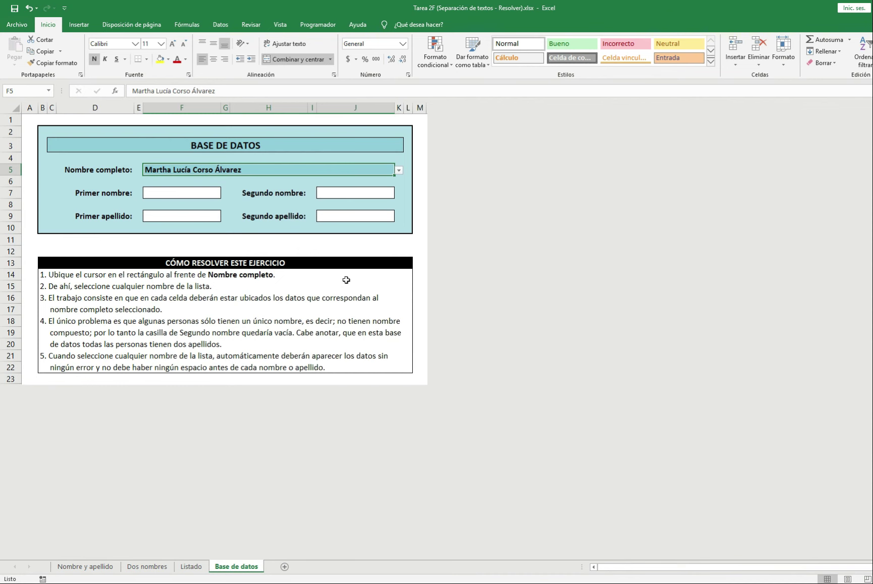
Step: Inspect the Nombre completo field and the Primer/Segundo nombre and apellido boxes
click(180, 193)
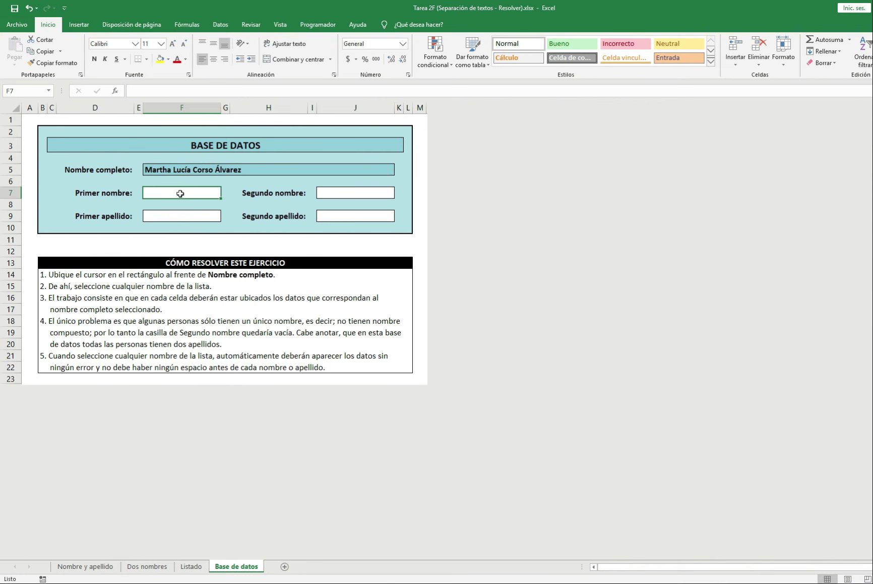
click(164, 171)
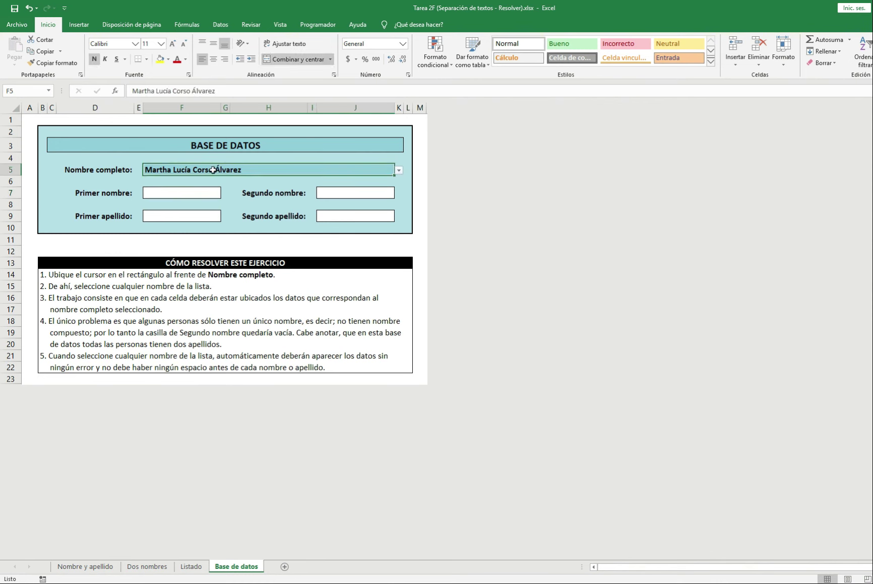
click(171, 195)
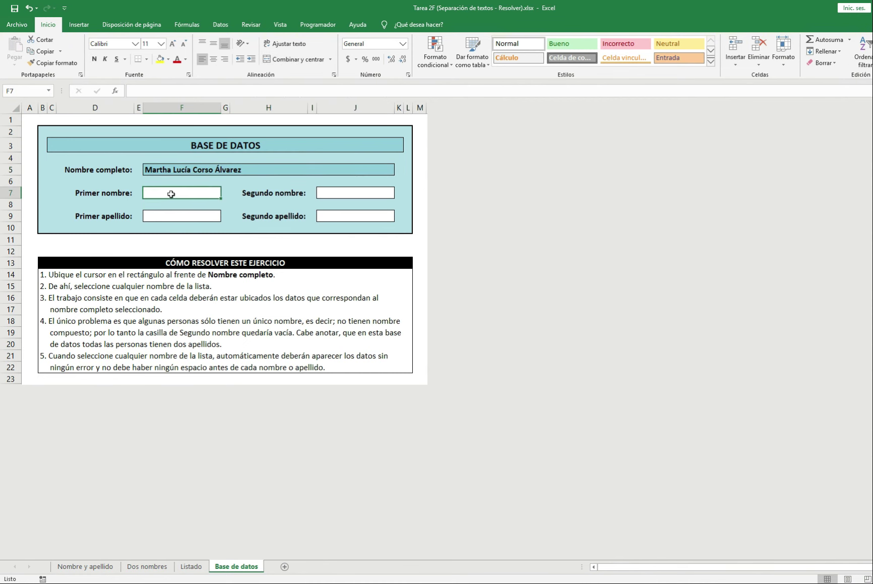
click(336, 193)
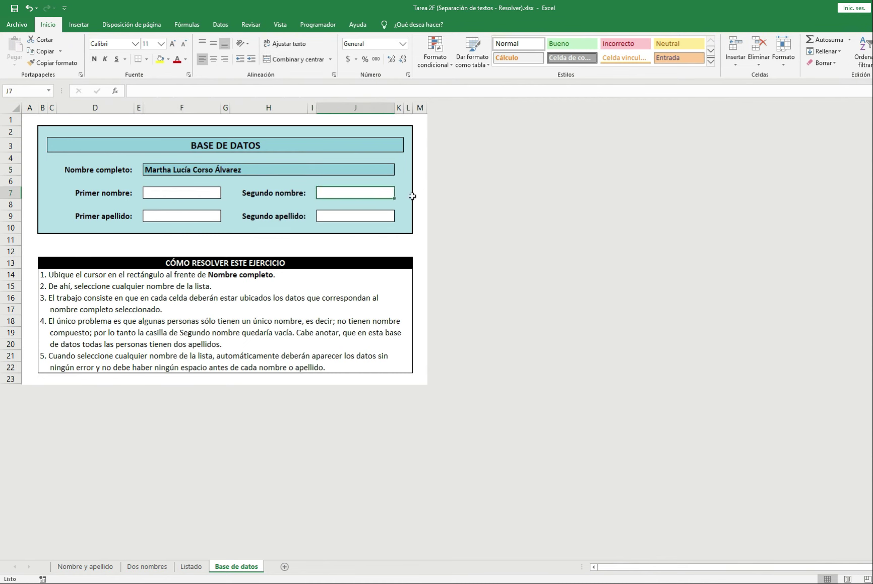
click(178, 218)
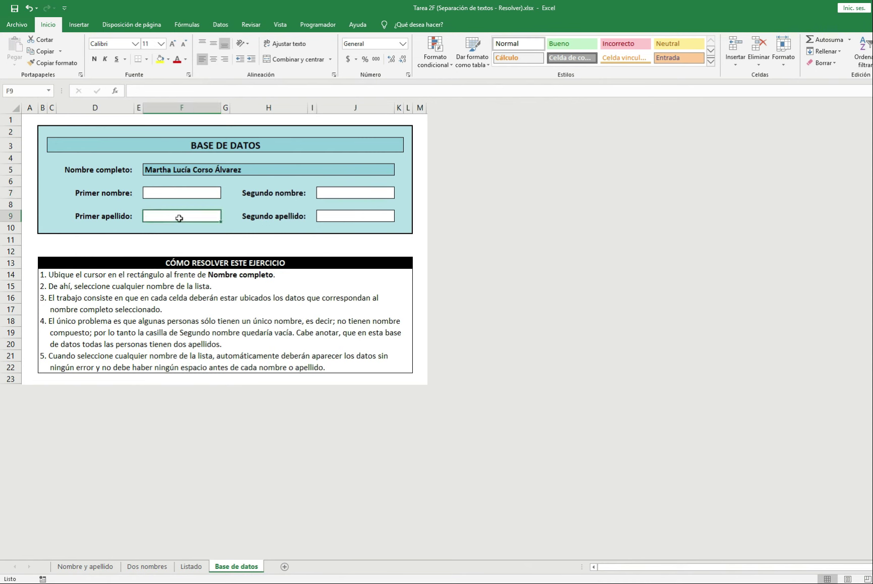
click(356, 215)
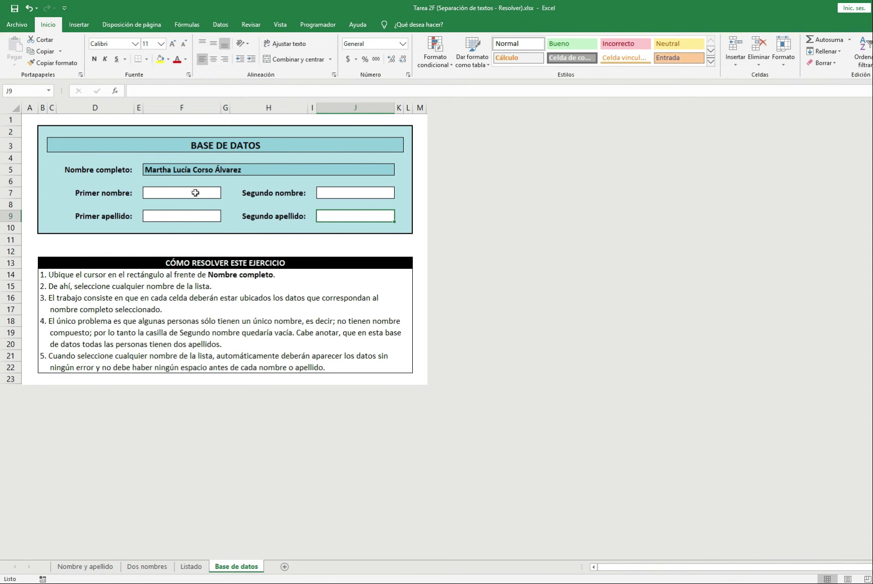
Step: Pick a different person from the Nombre completo dropdown in F5
click(383, 173)
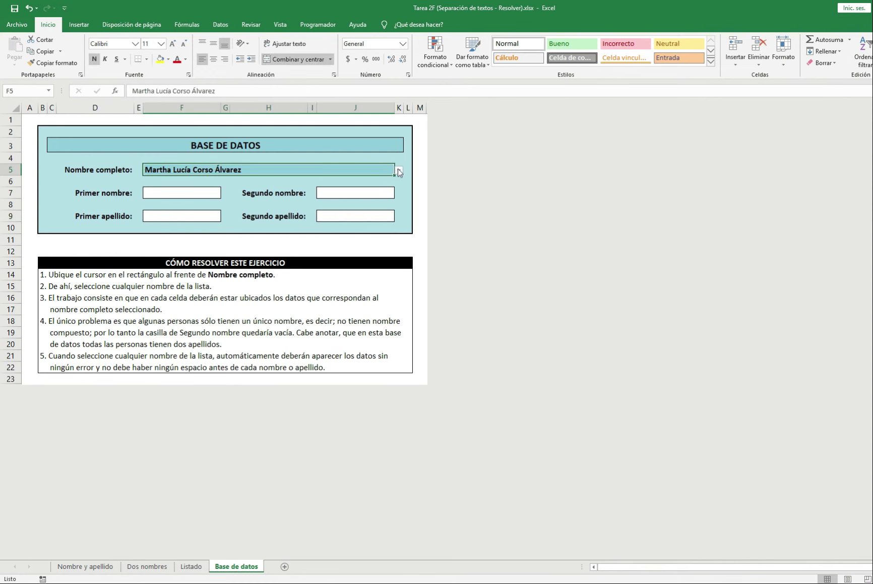
click(398, 171)
scroll(255, 206, down, 3)
scroll(254, 207, up, 5)
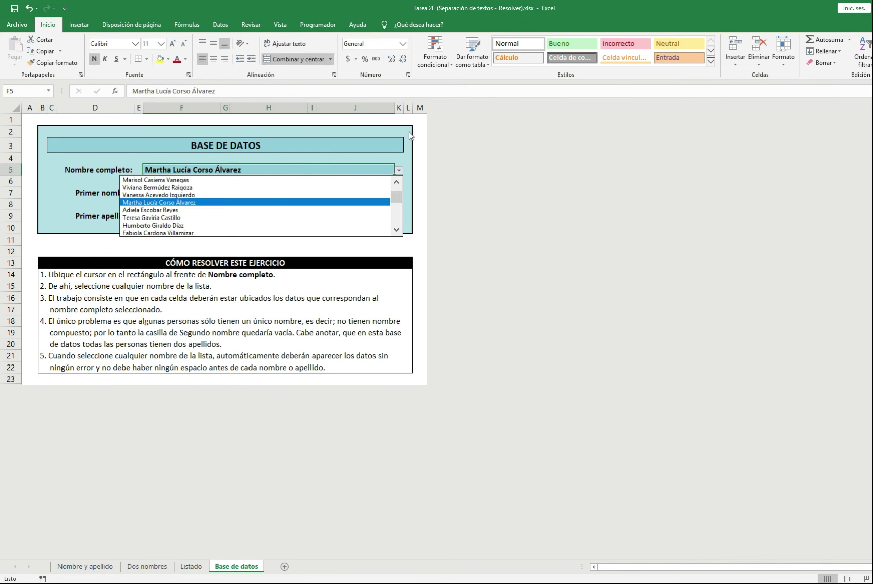
click(340, 211)
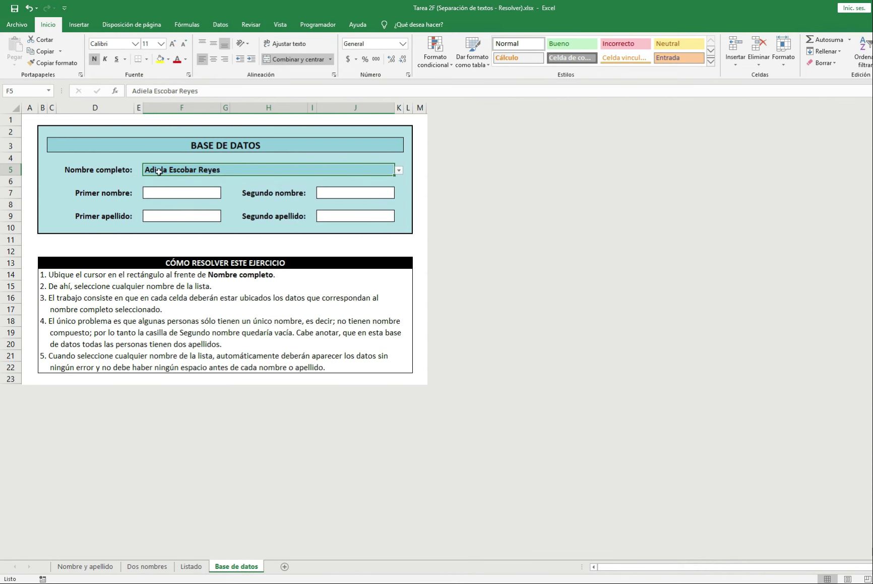
Step: Check the F7, J7, F9 and J9 boxes for the new person, then return to Nombre y apellido
click(188, 194)
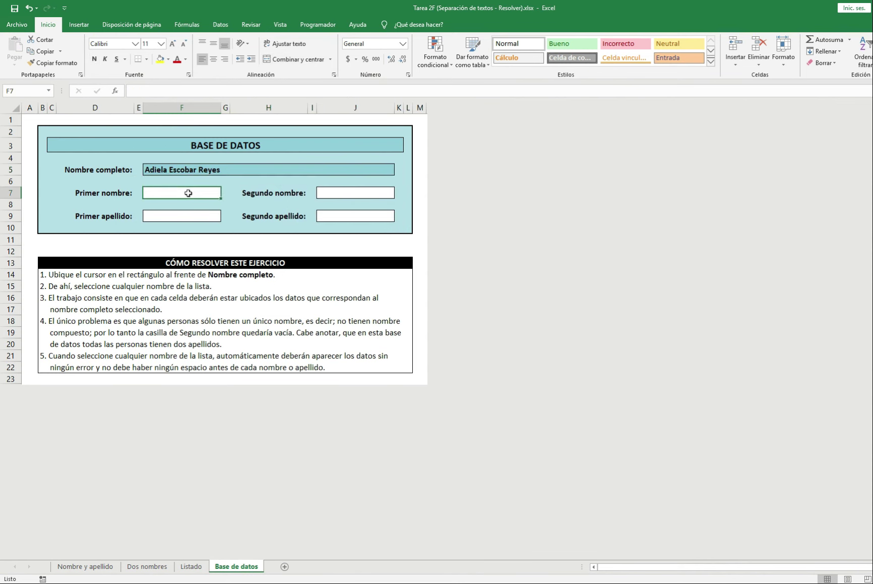
click(357, 194)
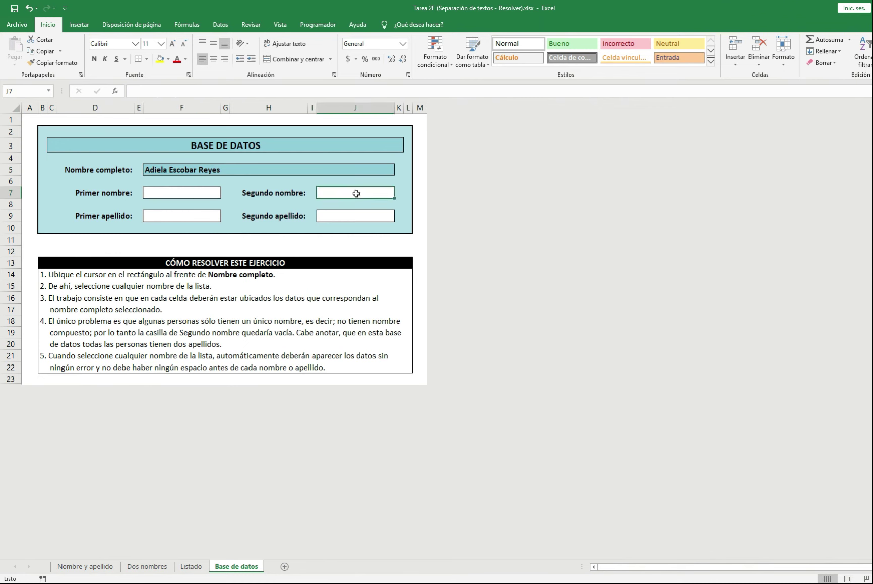
click(184, 219)
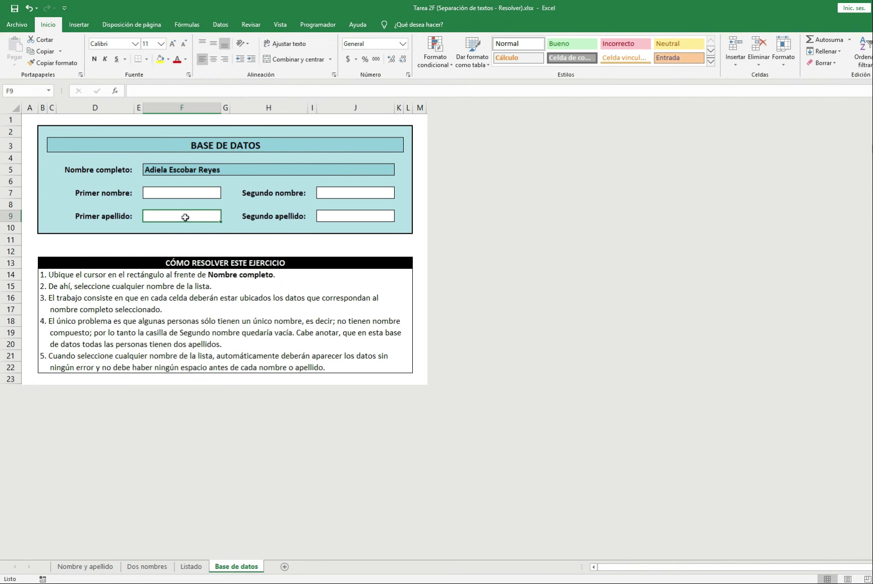
click(351, 216)
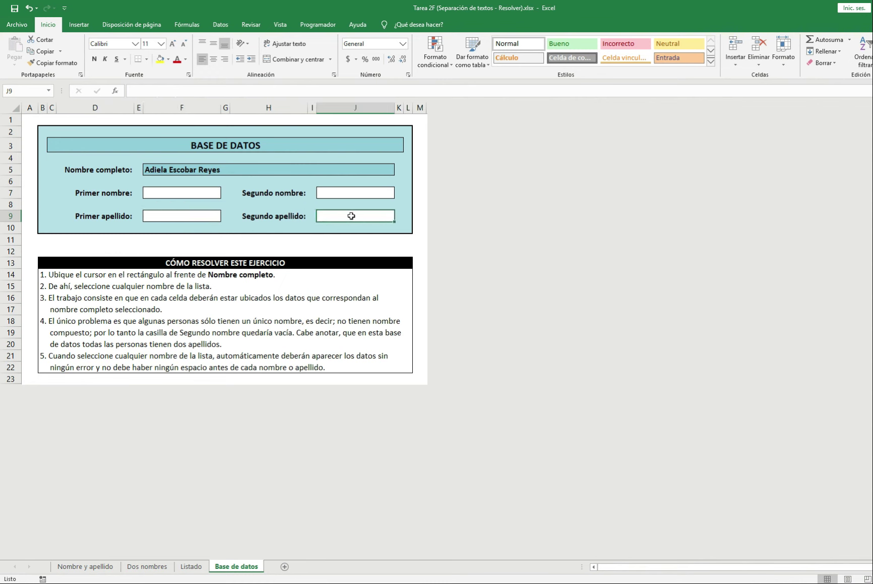
click(350, 189)
click(173, 190)
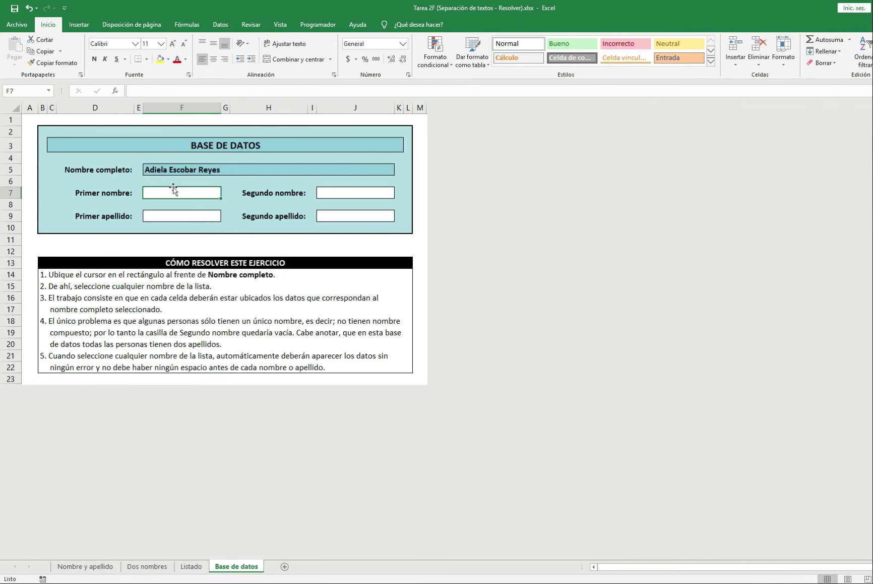
key(ctrl+Page_Up)
key(ctrl+Page_Up)
key(ctrl+Page_Up)
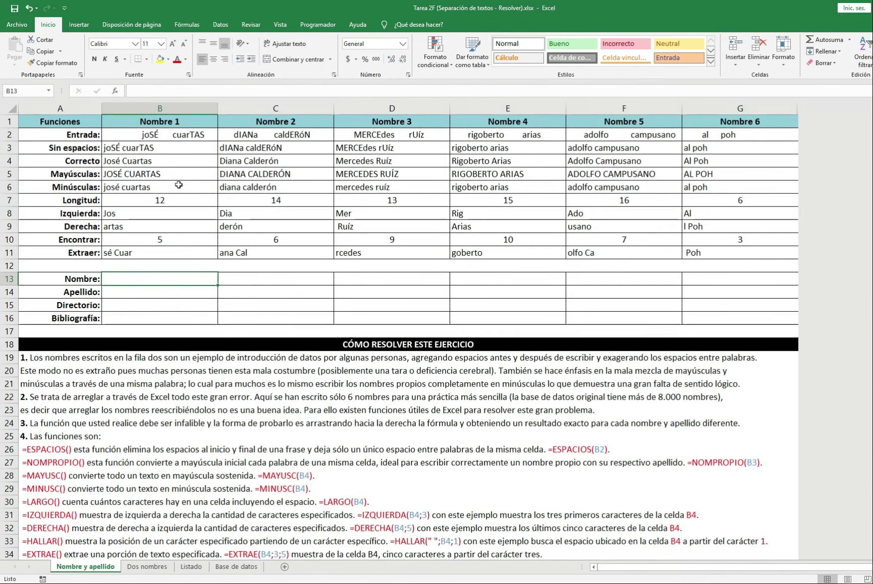